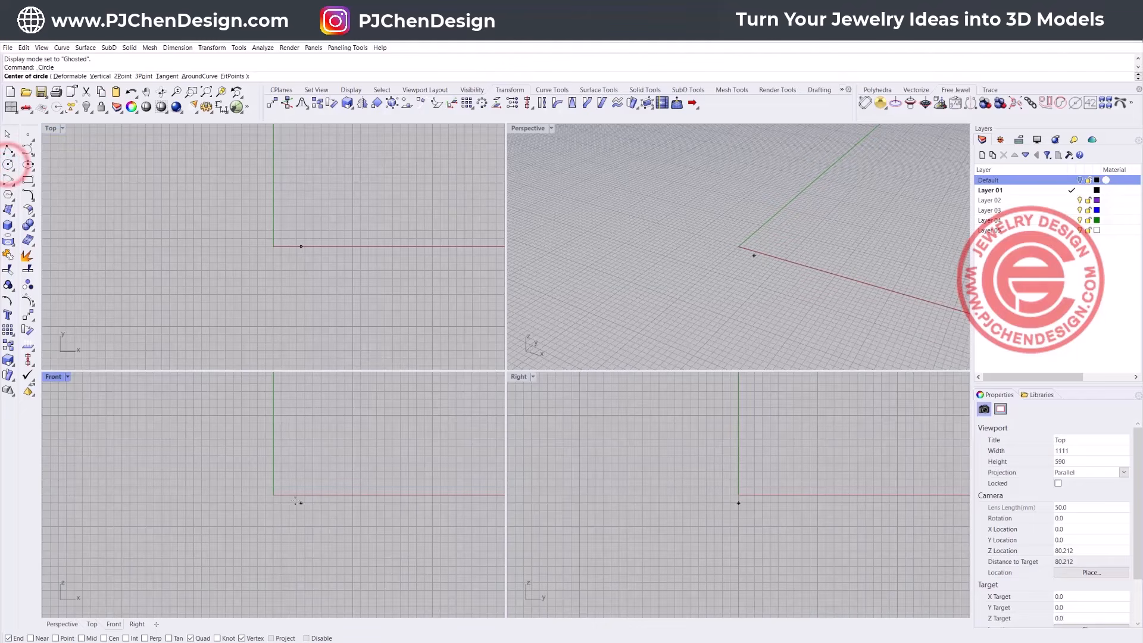
Step: Draw a circle with a 16 mm diameter centred on the origin in the Front view
left_click(273, 495)
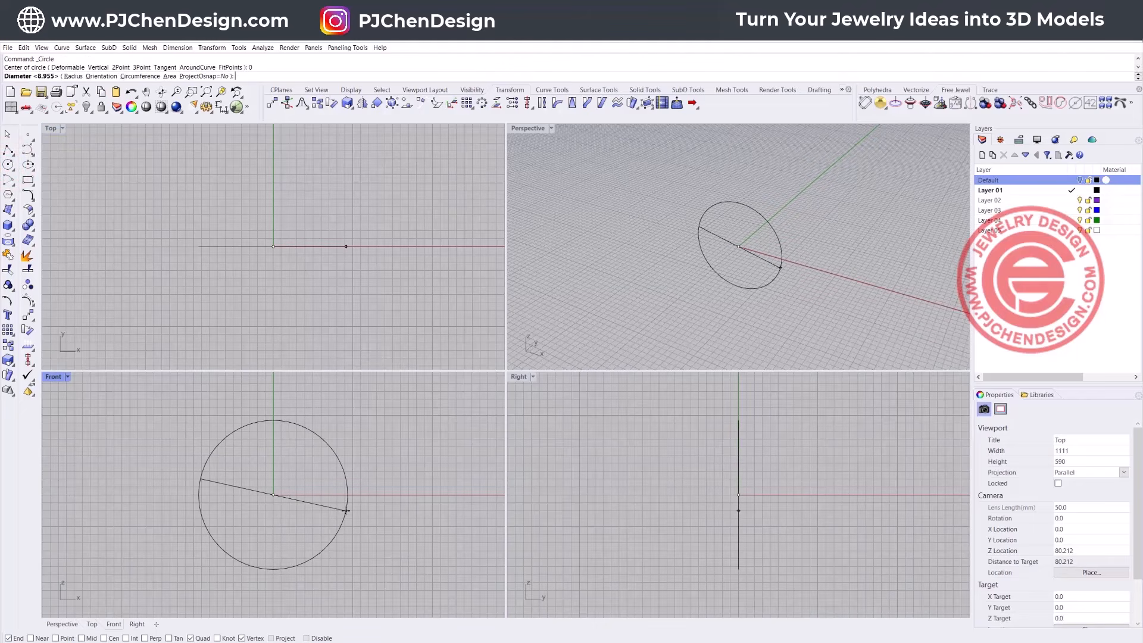
type("16")
key("Return")
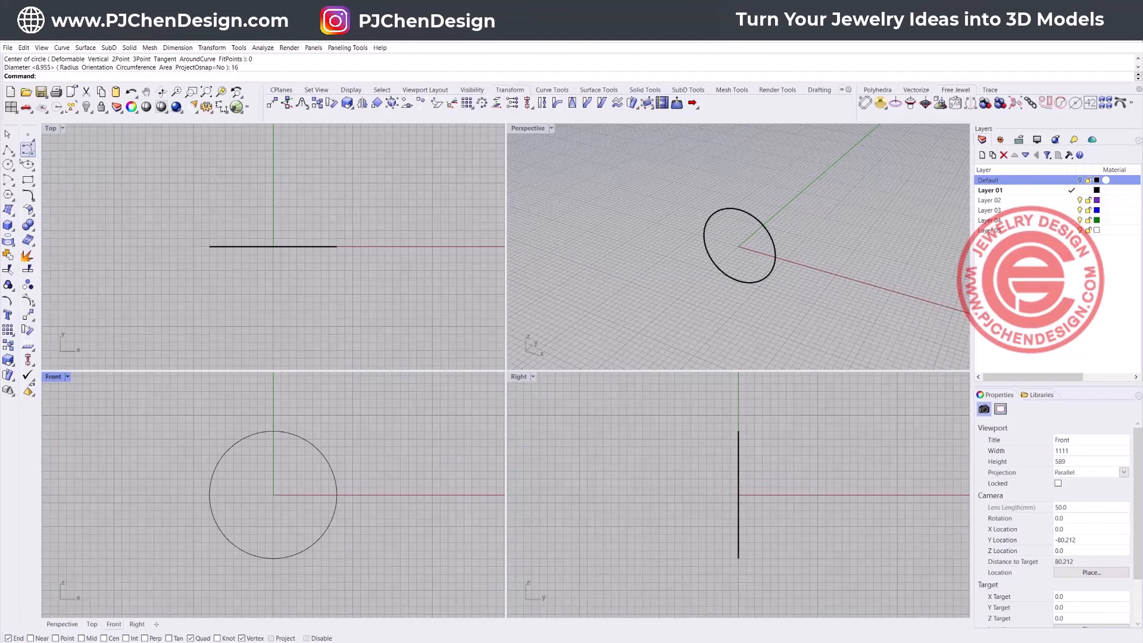
Step: Create a sphere centred on the circle's top quadrant point, smaller than the circle, and select it
left_click(10, 224)
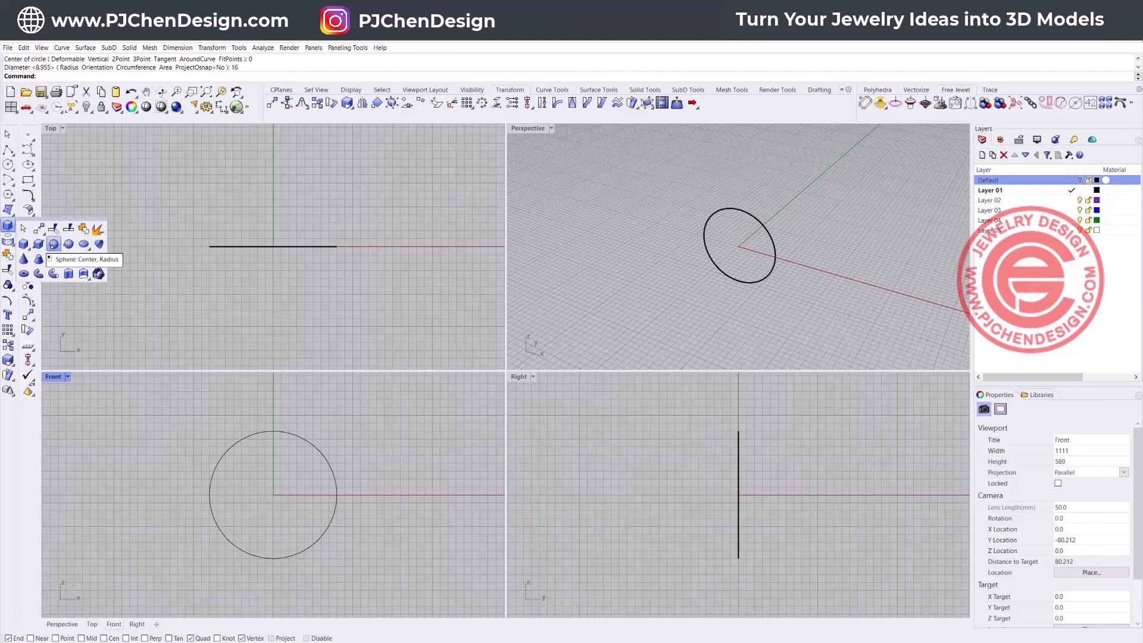
left_click(53, 244)
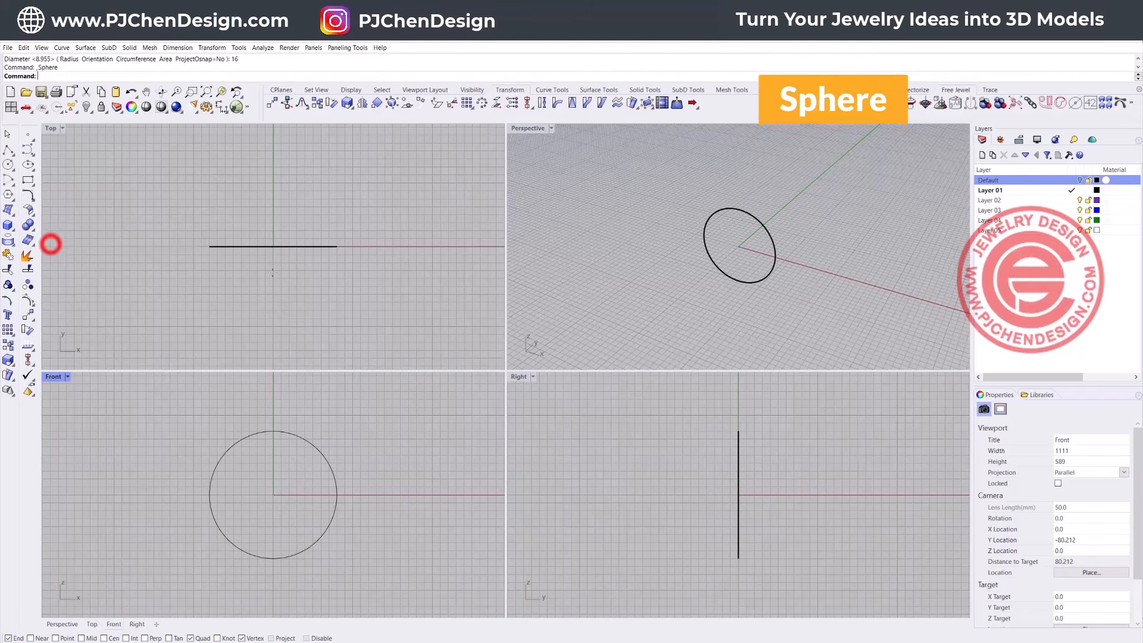
left_click(740, 207)
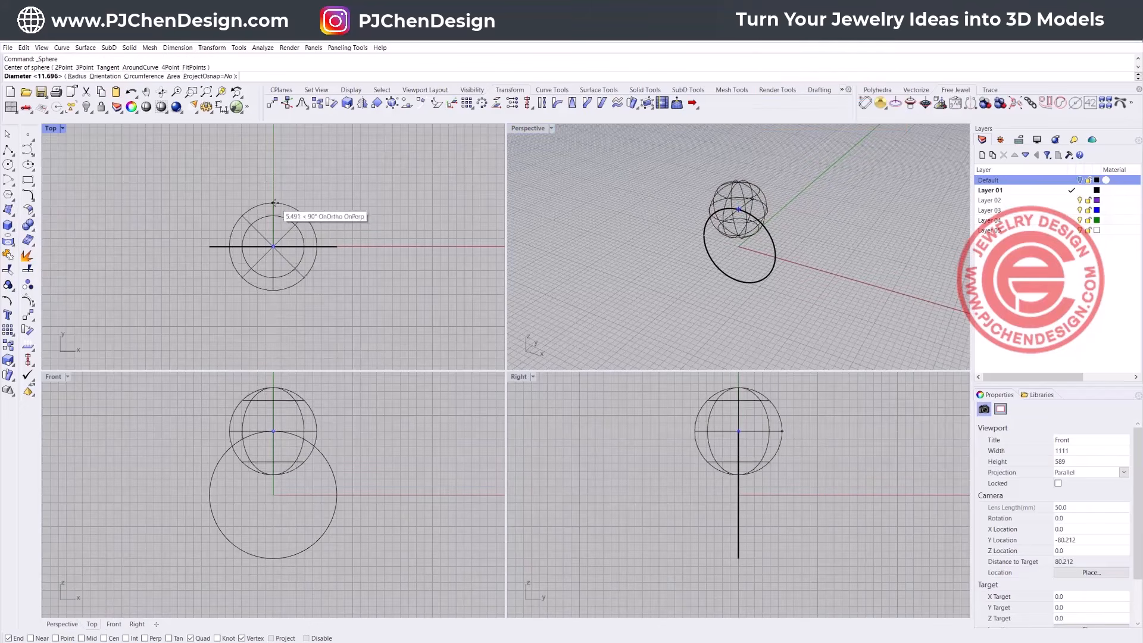
left_click(274, 199)
left_click(289, 219)
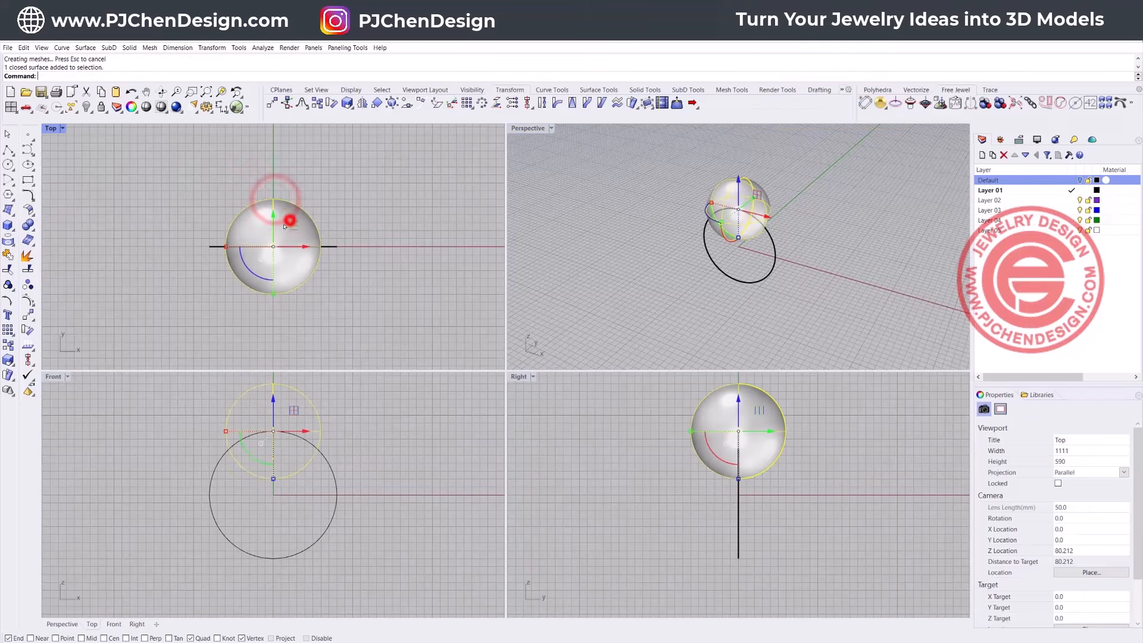
Step: Scale the sphere narrower in width and flatten its height to form an oval ellipsoid
scroll(237, 251, "up", 4)
left_click_drag(220, 245, 238, 244)
key("ctrl+z")
scroll(294, 425, "up", 3)
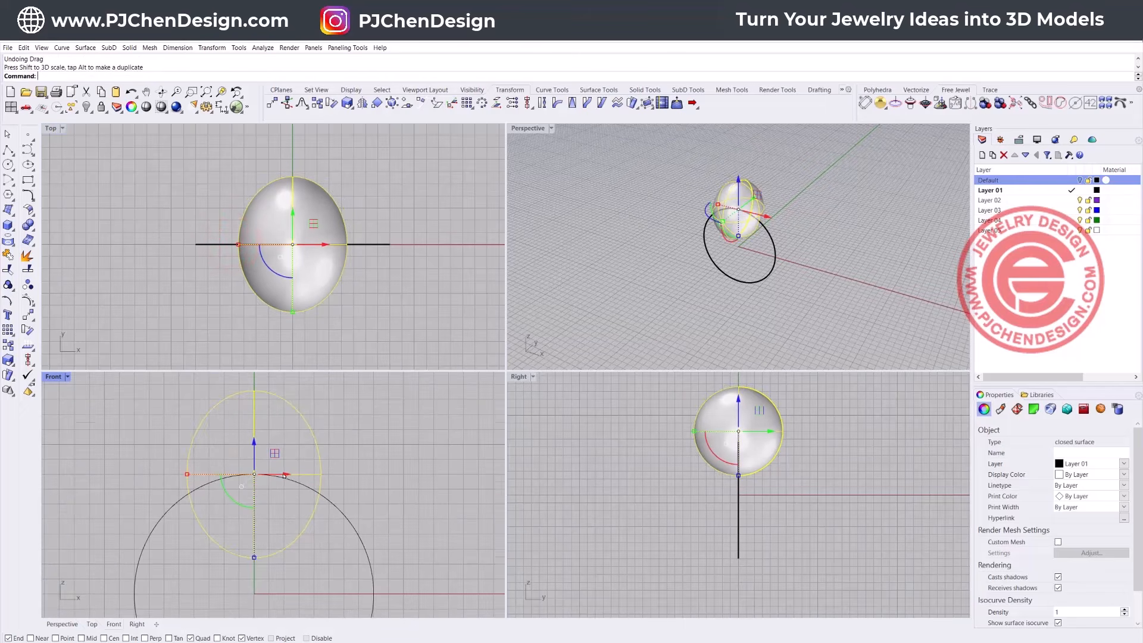
left_click_drag(252, 556, 254, 518)
left_click(373, 483)
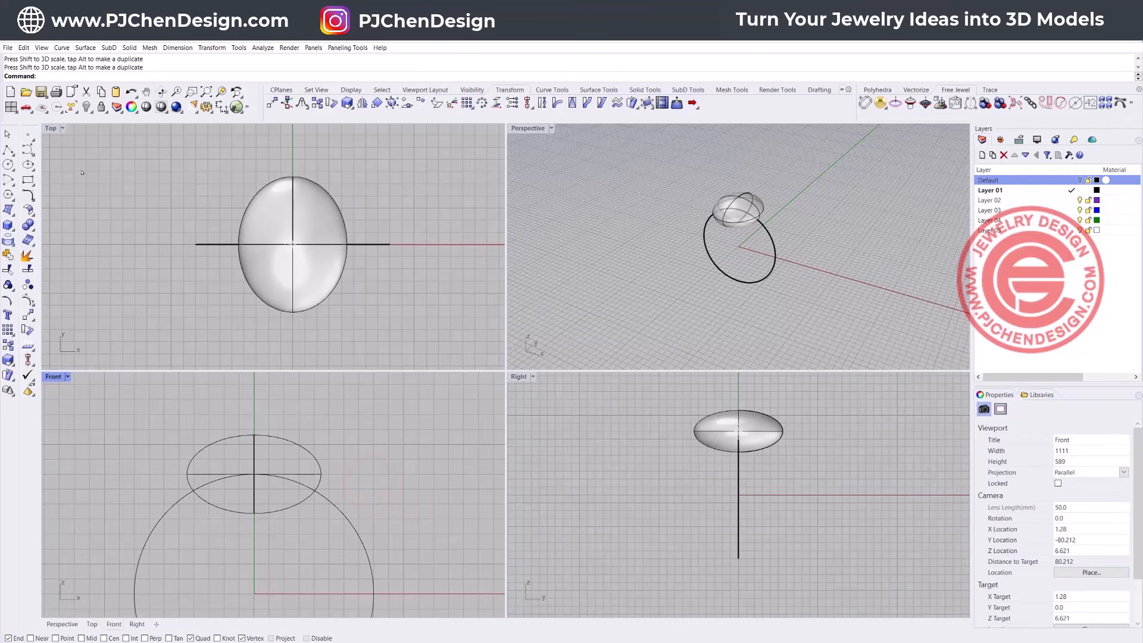
Step: Create a box around the ellipsoid's lower half, with its height ending at the circle's top quadrant point
left_click(9, 225)
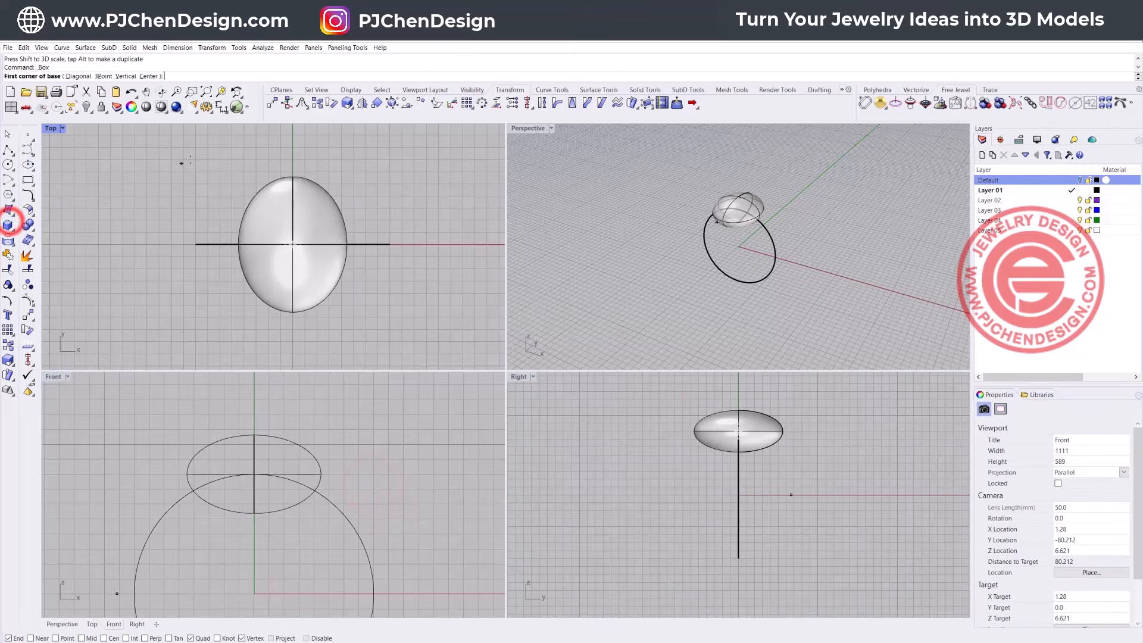
left_click(192, 156)
left_click(367, 352)
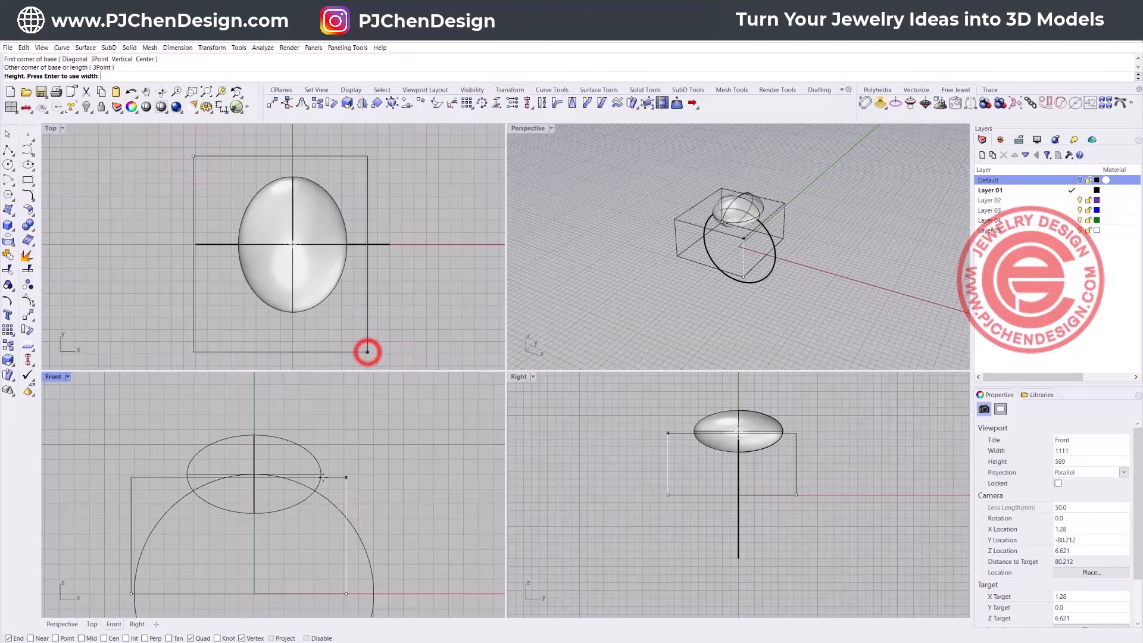
left_click(255, 475)
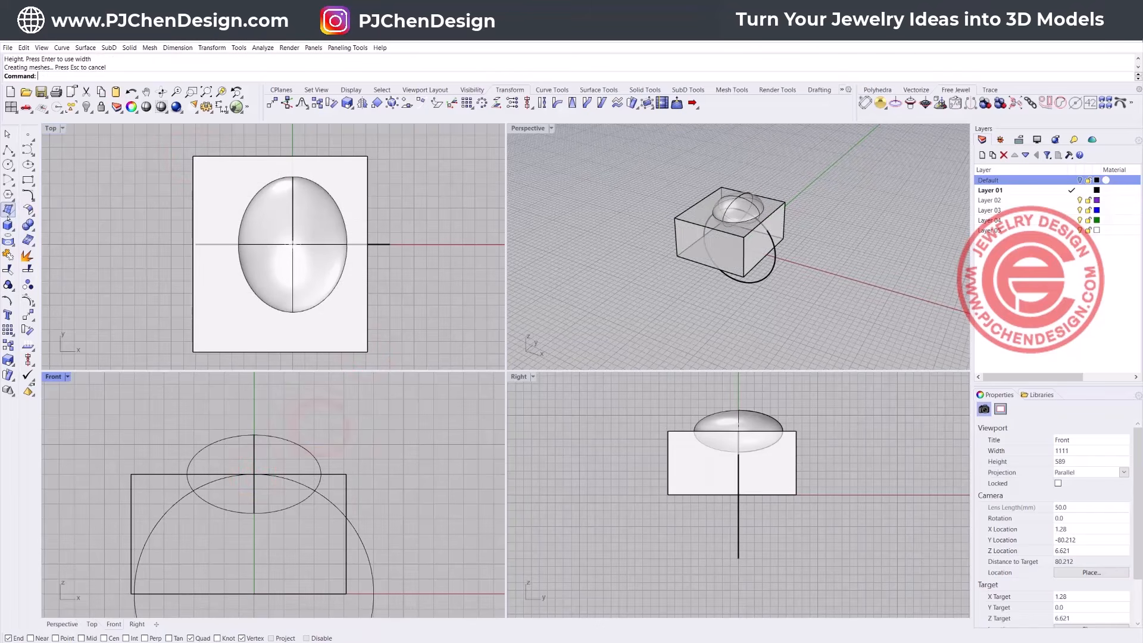
Step: Subtract the box from the ellipsoid with Boolean Difference to leave a flat-bottomed dome
left_click(31, 229)
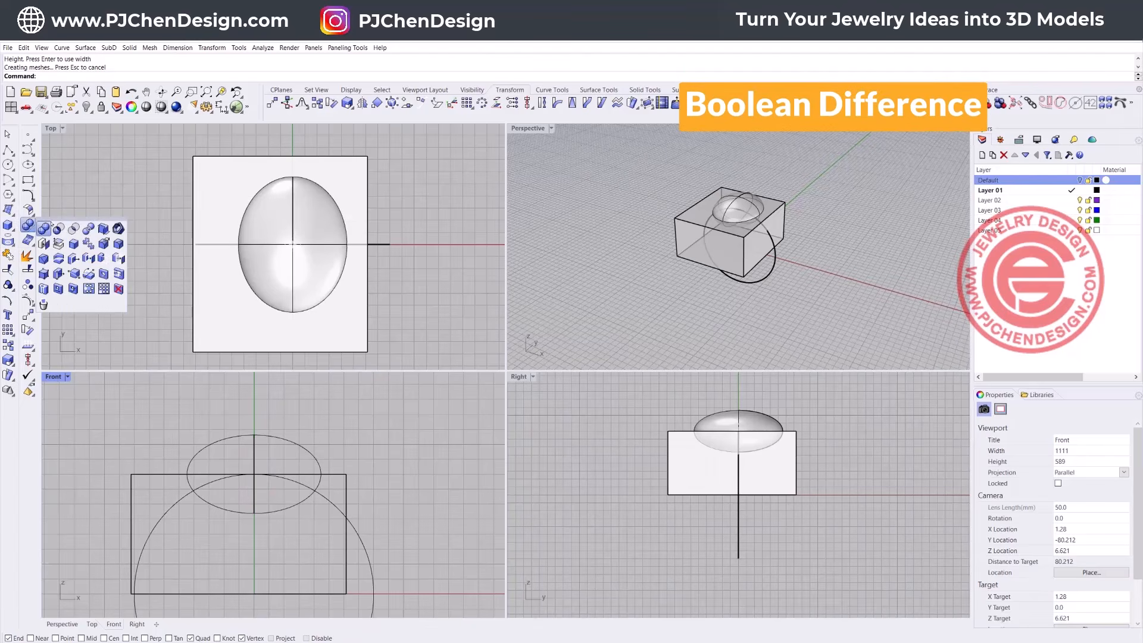
left_click(58, 229)
left_click(281, 212)
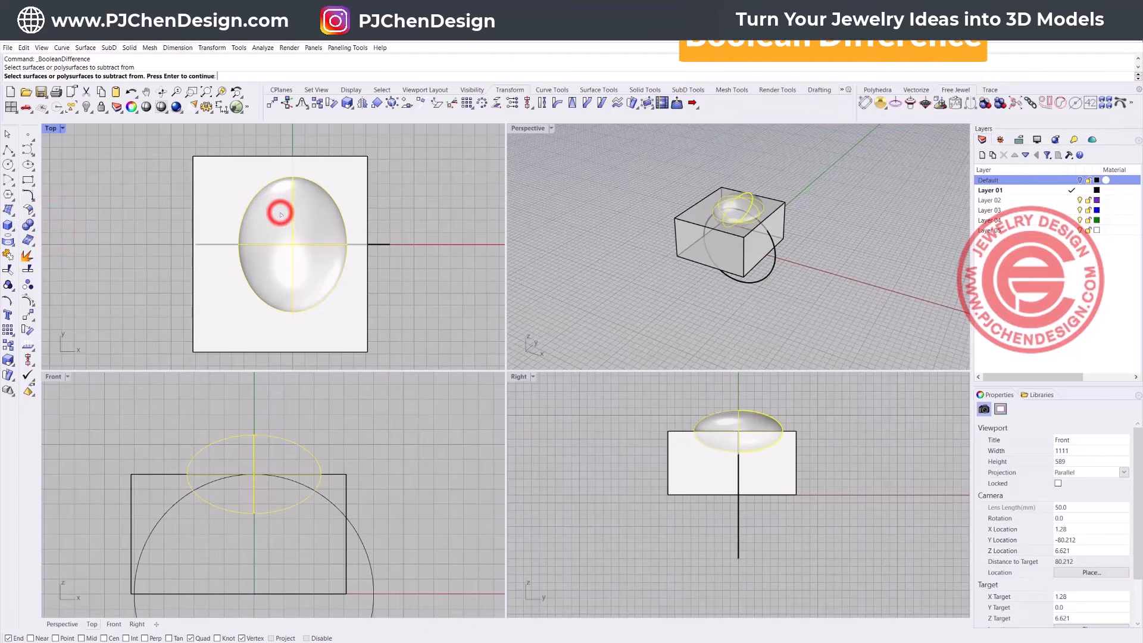
key("Return")
left_click(234, 185)
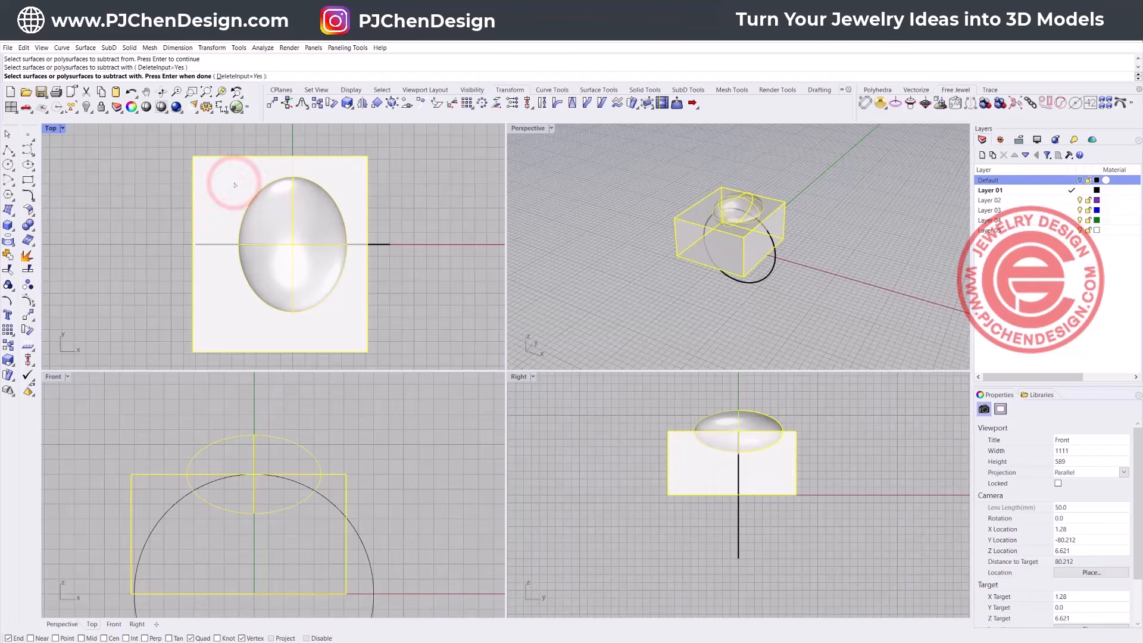
key("Return")
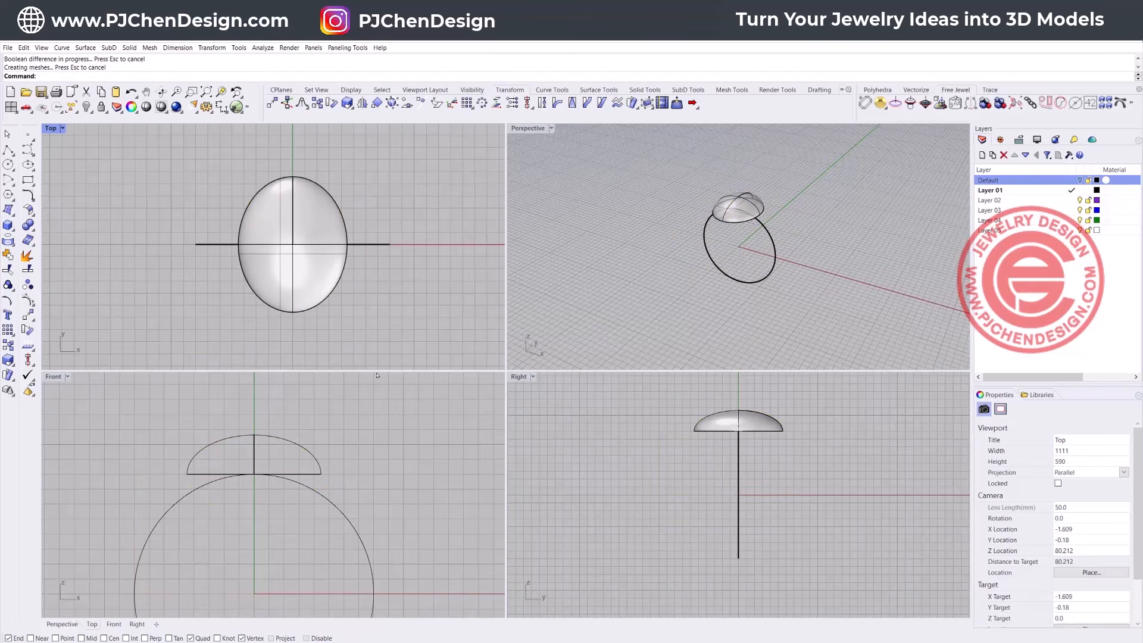
Step: Maximize the Front view and raise the dome about half a grid square above the circle
scroll(322, 511, "up", 4)
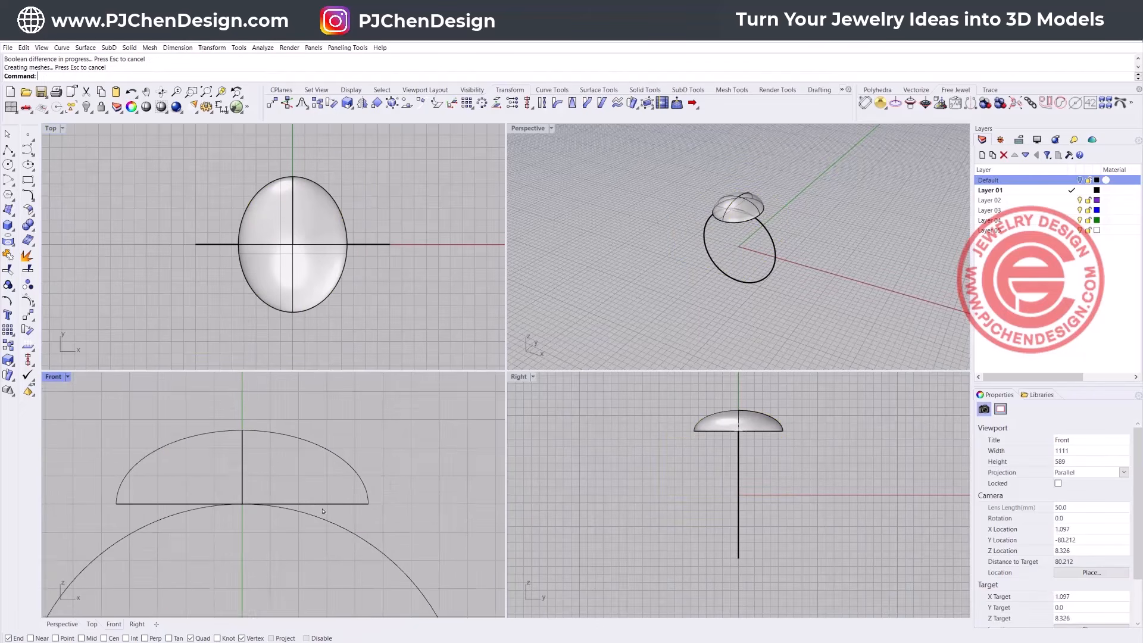
double_click(51, 377)
left_click(554, 400)
left_click_drag(459, 302, 459, 276)
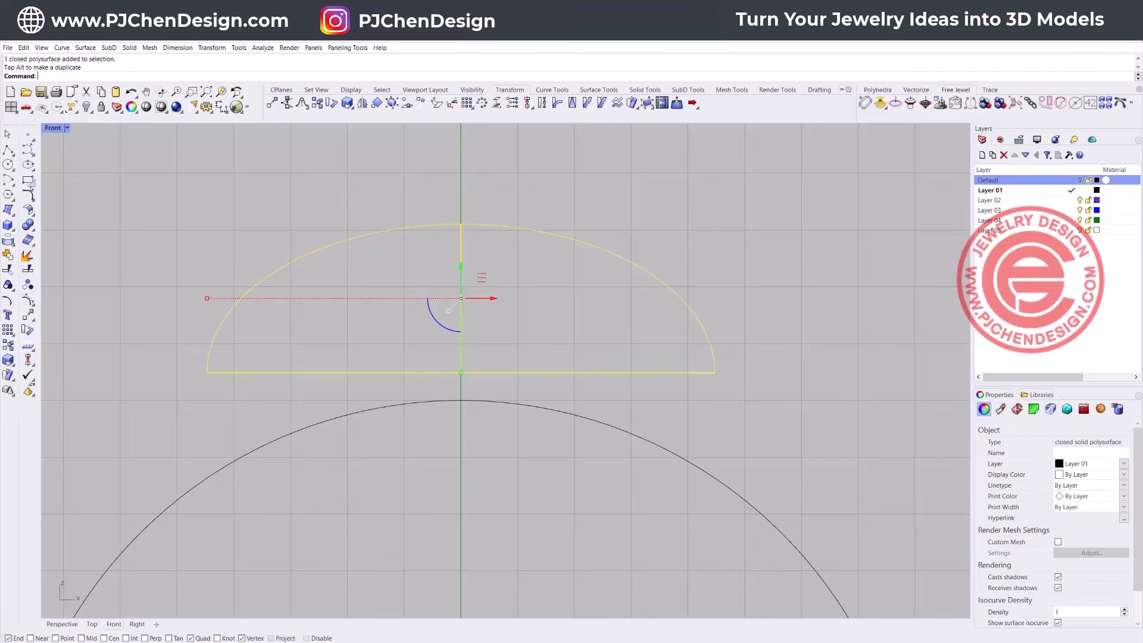
Step: Draw a thin rectangle from the dome's base centre down to the circle's top, extending about half a grid square past the dome's left edge
left_click(27, 179)
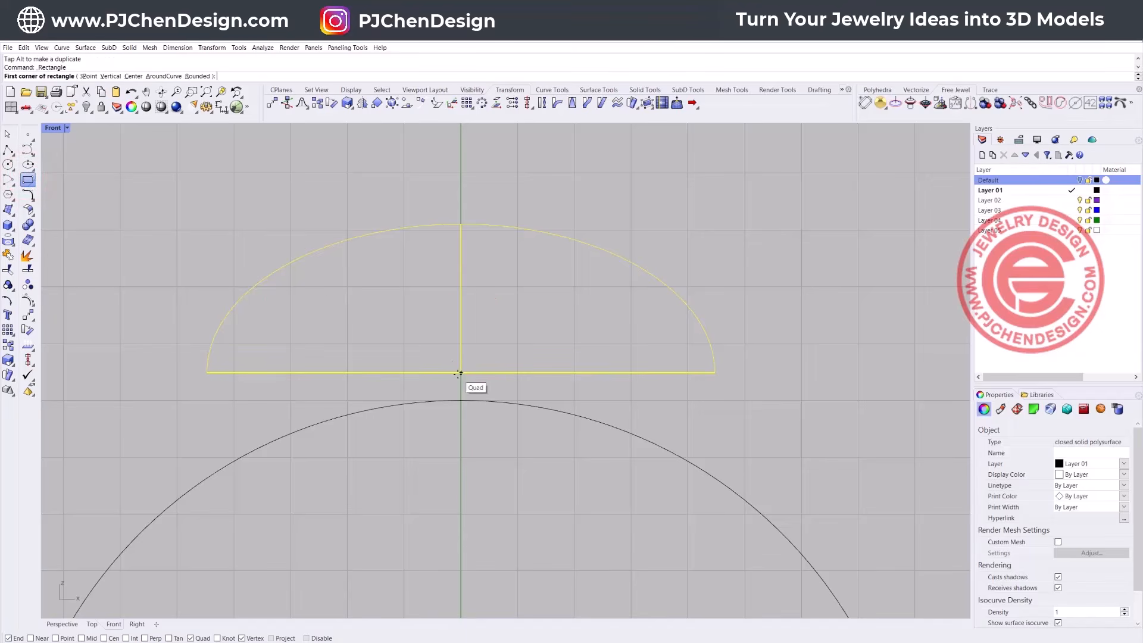
left_click(461, 373)
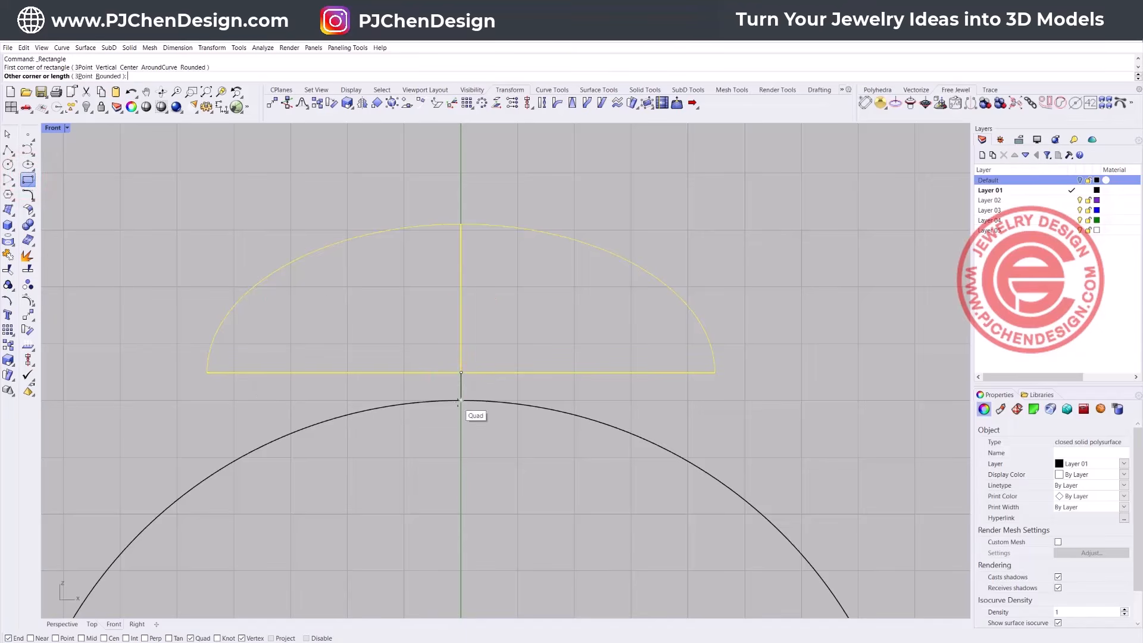
left_click(180, 401)
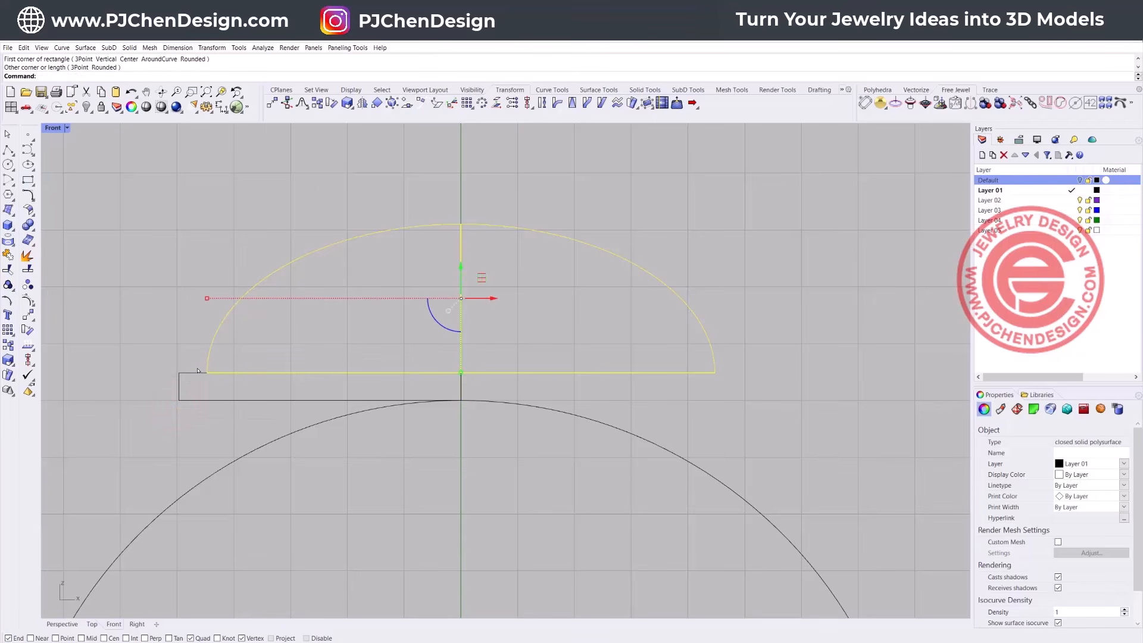
left_click(28, 149)
scroll(181, 301, "up", 5)
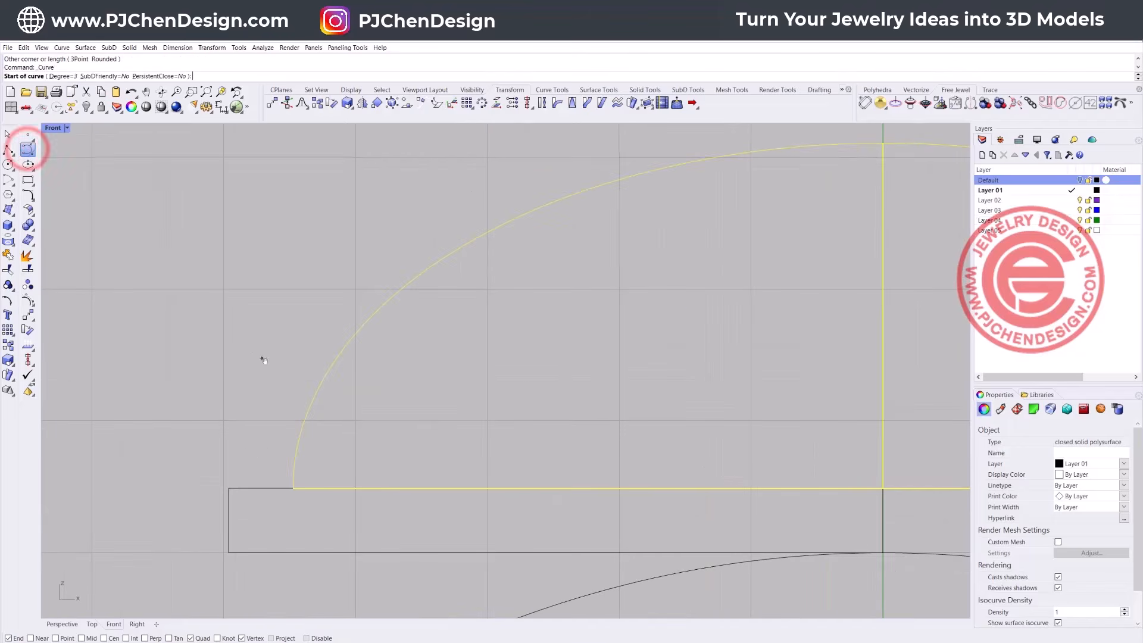
key("Escape")
key("Escape")
Step: Explode the rectangle into separate segments and delete its outer short vertical side
left_click(238, 506)
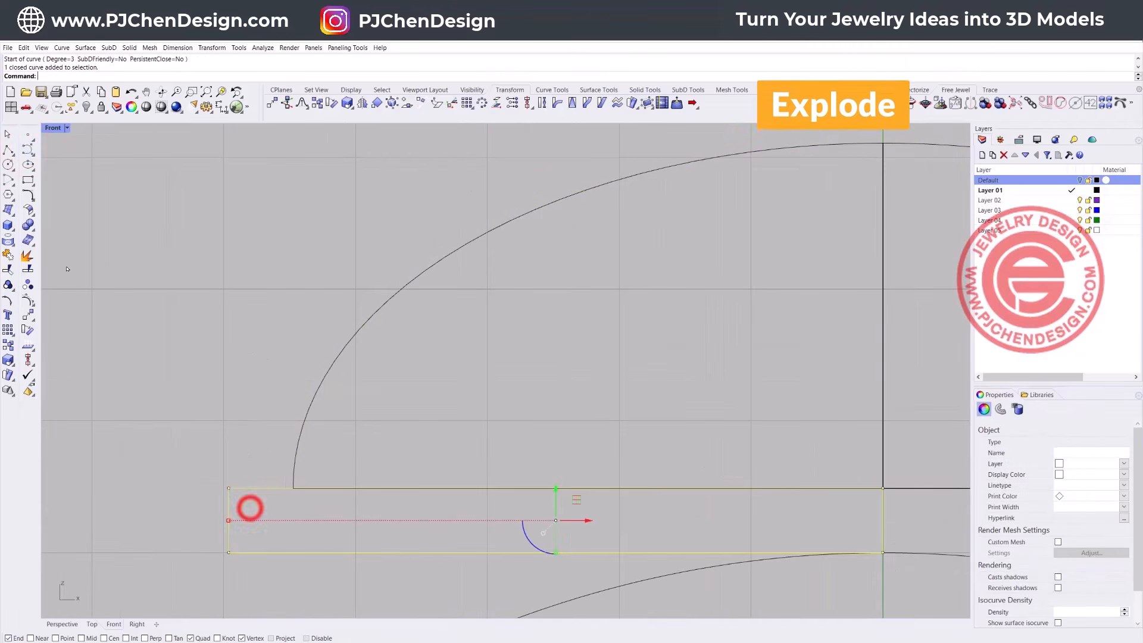
left_click(26, 255)
scroll(225, 450, "down", 3)
left_click(250, 495)
left_click(228, 493)
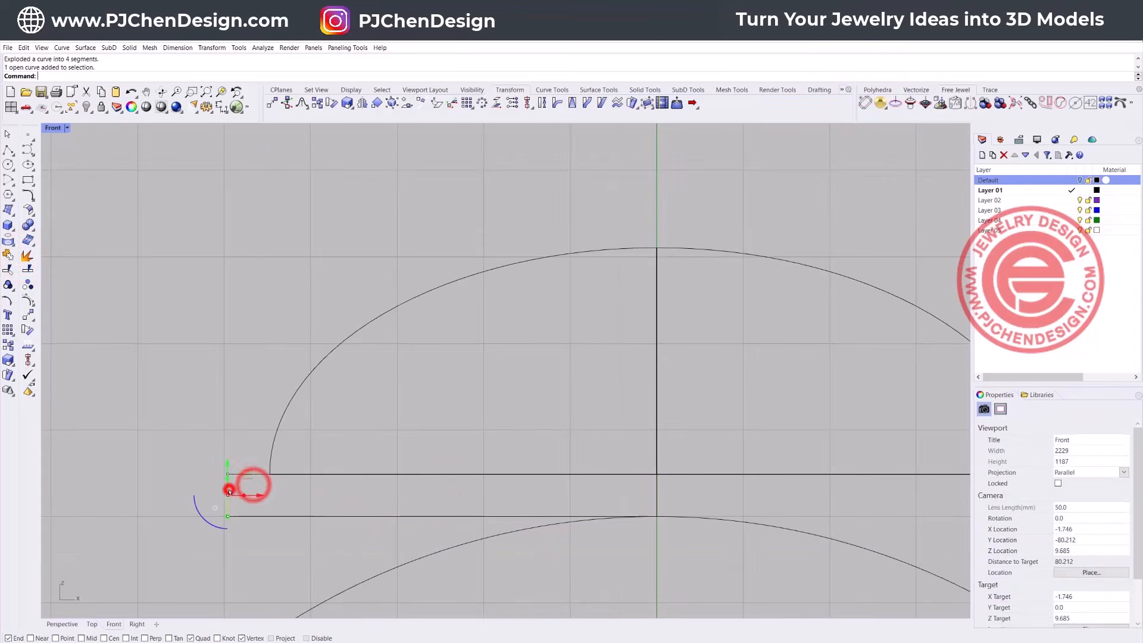
key("Delete")
Step: Move the outer end of the rectangle's upper line onto the left corner of the dome's base
scroll(228, 473, "up", 6)
left_click(232, 476)
left_click_drag(184, 438, 256, 503)
left_click(28, 314)
left_click(228, 477)
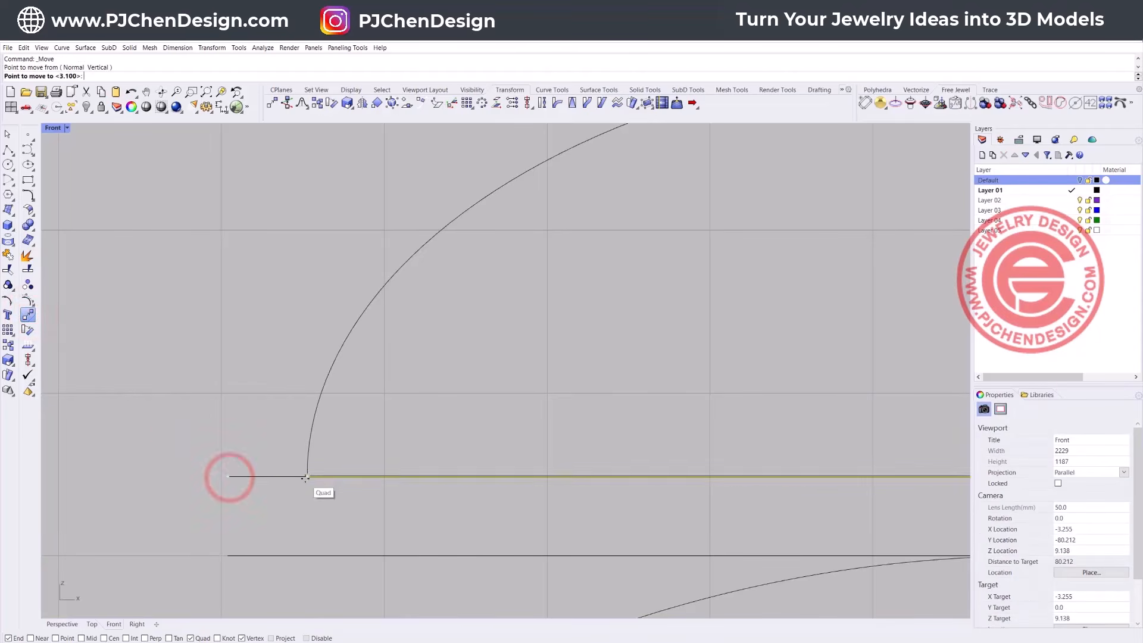
left_click(305, 477)
Step: Delete the short vertical segment on the centre axis between the dome and the circle
scroll(256, 485, "down", 5)
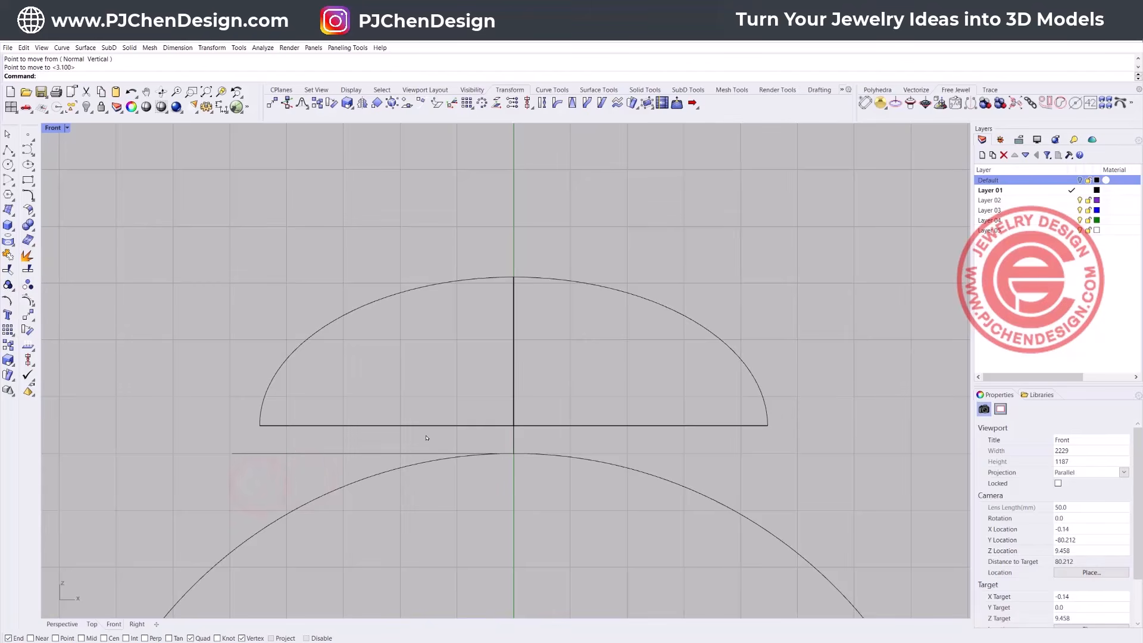
left_click(517, 438)
key("Delete")
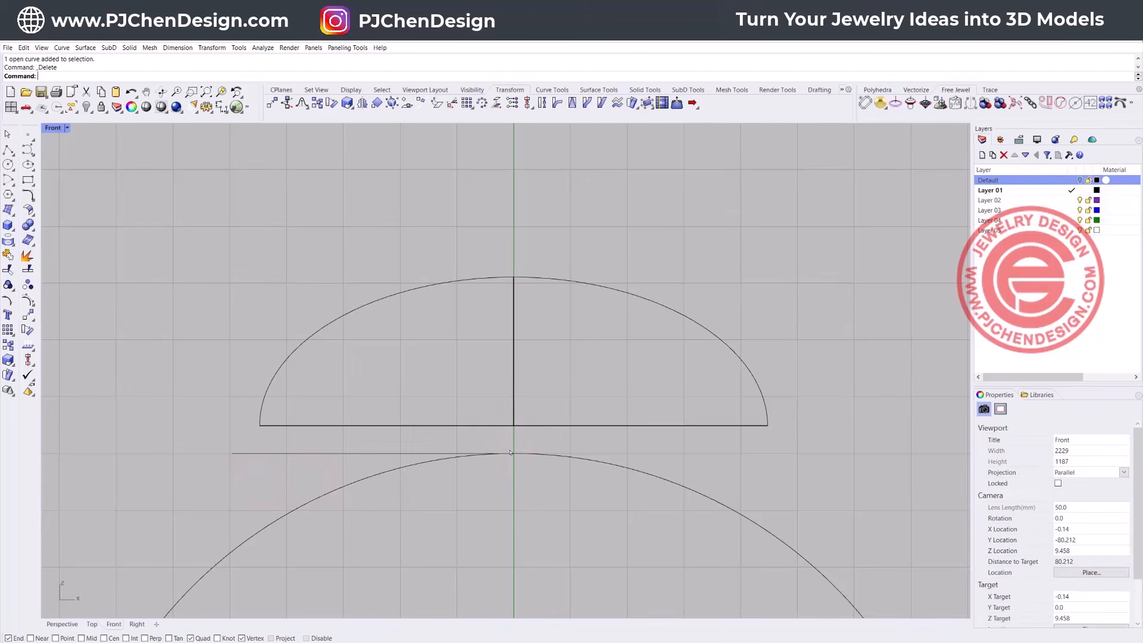
Step: Set the Front view's display mode to Ghosted and bring the dome's left edge into view
left_click(68, 127)
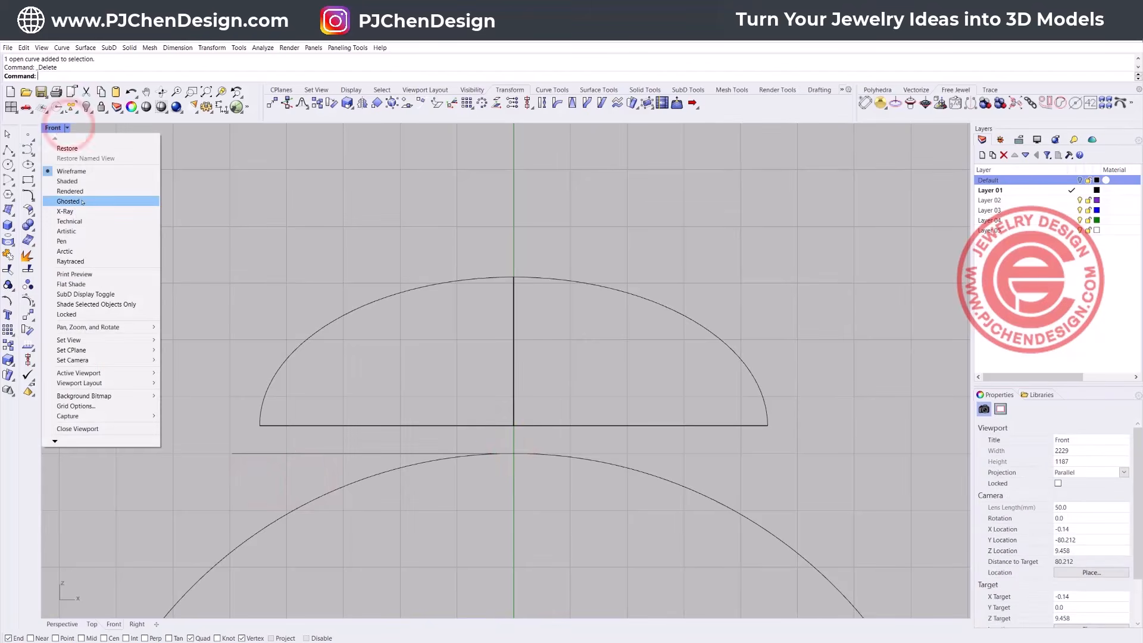
left_click(82, 197)
mouse_move(281, 314)
right_mouse_down()
mouse_move(353, 367)
mouse_move(284, 413)
right_mouse_up()
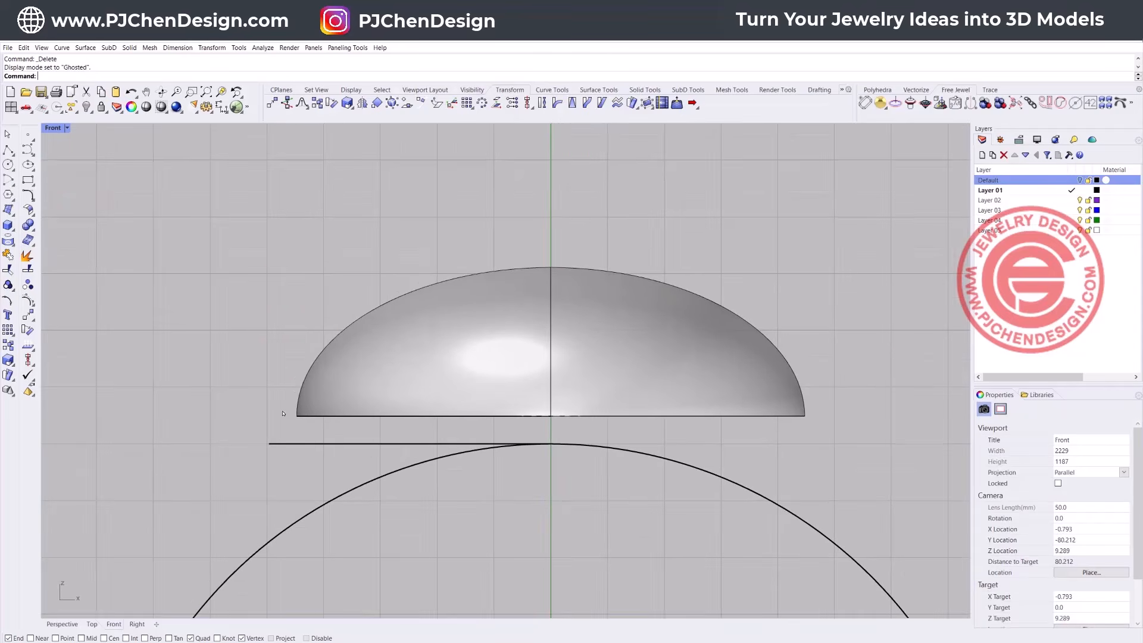
Step: Draw a degree-3 curve from the lower line's outer end, rising and curving over to the dome's left side as the outer profile
left_click(28, 149)
left_click(269, 443)
scroll(270, 418, "up", 2)
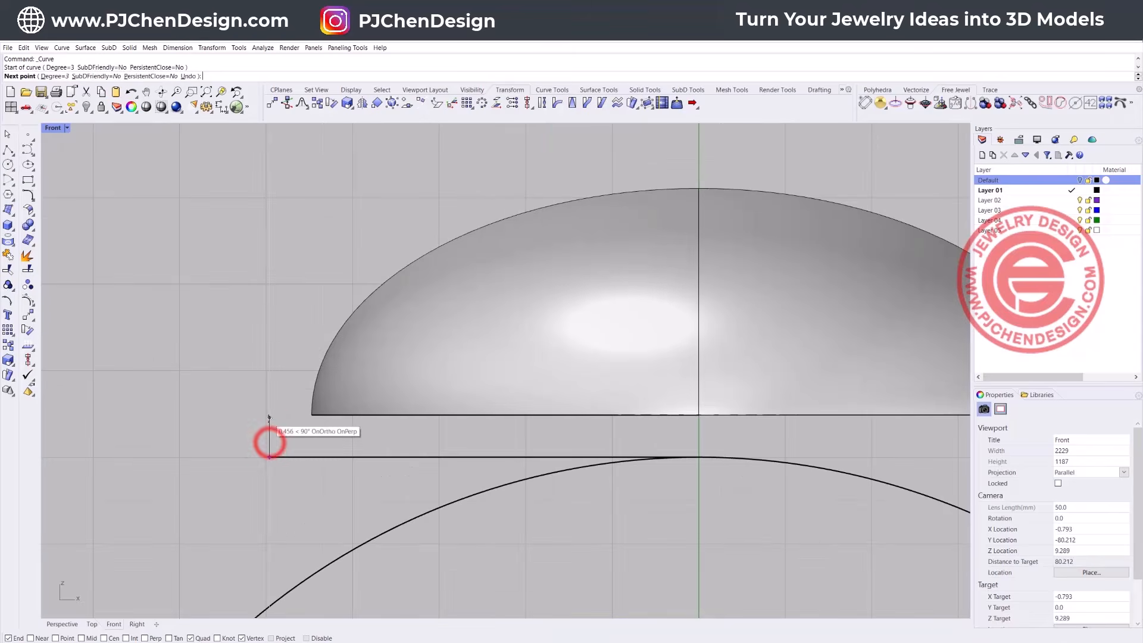
left_click(270, 412)
left_click(284, 350)
left_click(316, 324)
scroll(341, 324, "up", 3)
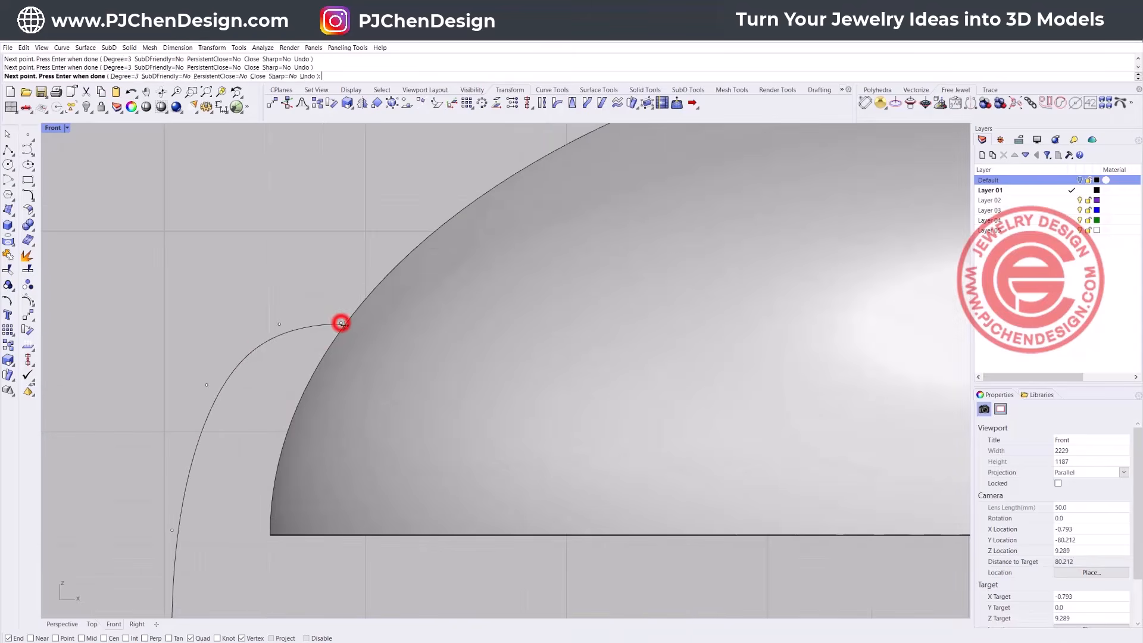
left_click(341, 324)
key("Return")
Step: Draw a second degree-3 curve from the dome's base corner up along its side to the outer profile's upper end
key("Return")
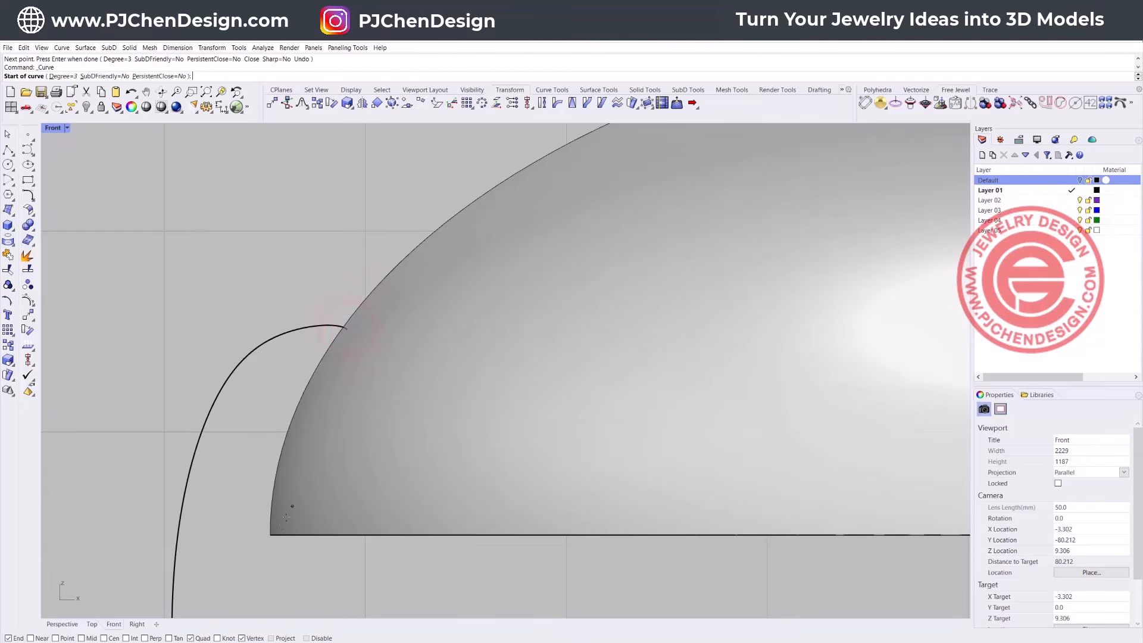
left_click(270, 534)
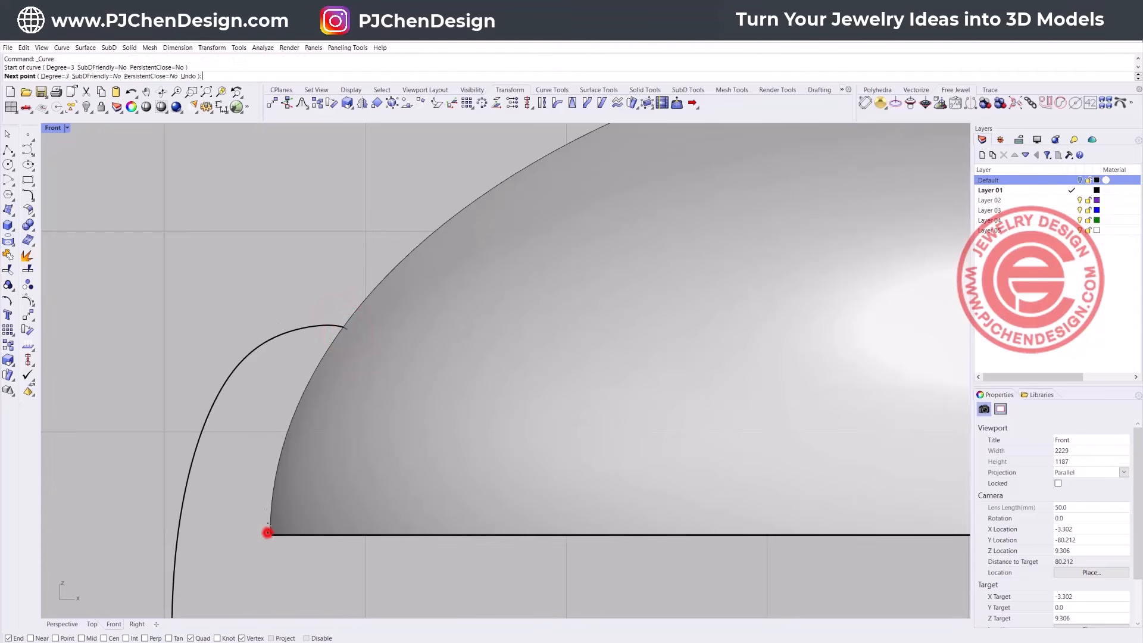
left_click(270, 464)
left_click(314, 365)
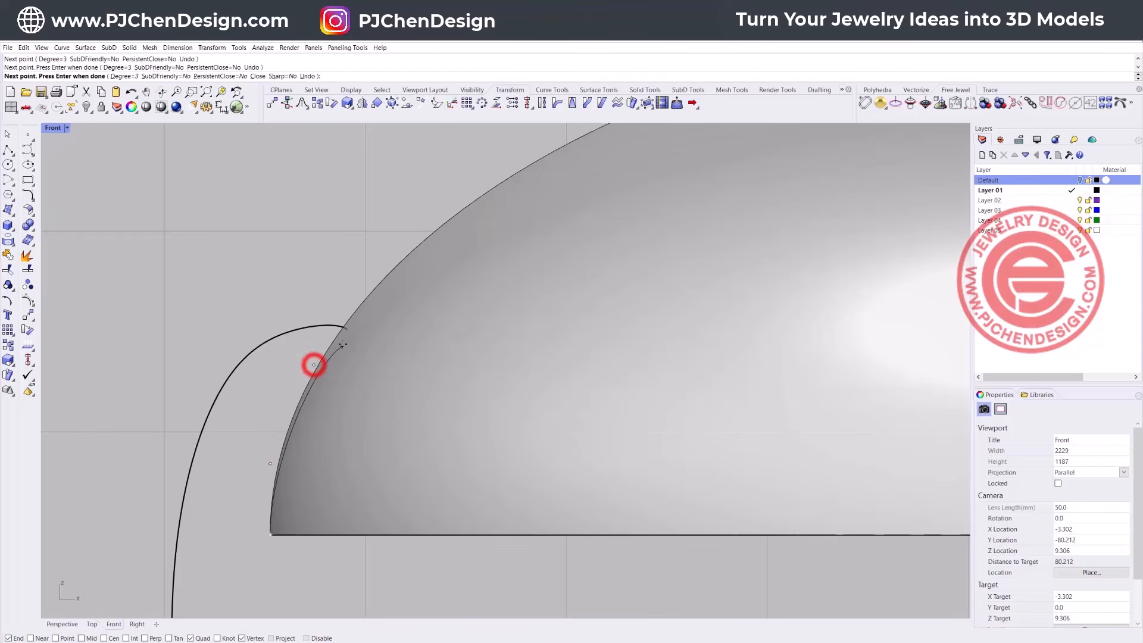
left_click(348, 329)
right_click(349, 328)
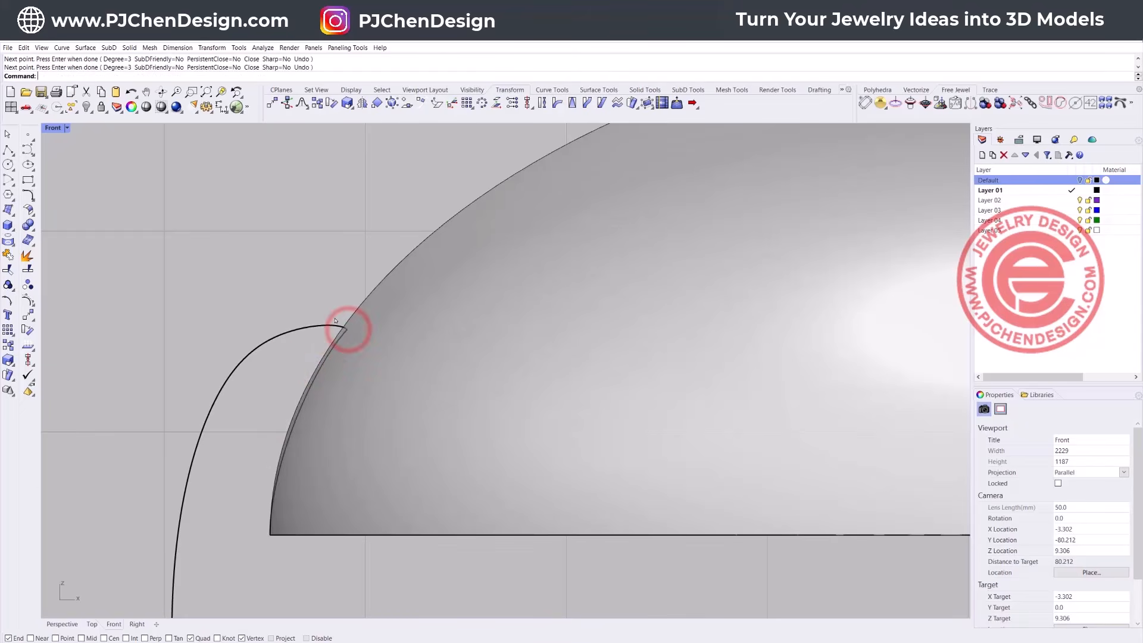
Step: Join the outer profile curve and the inner side curve that meet at the dome's left side into one curve
scroll(350, 328, "up", 1)
left_click(345, 335)
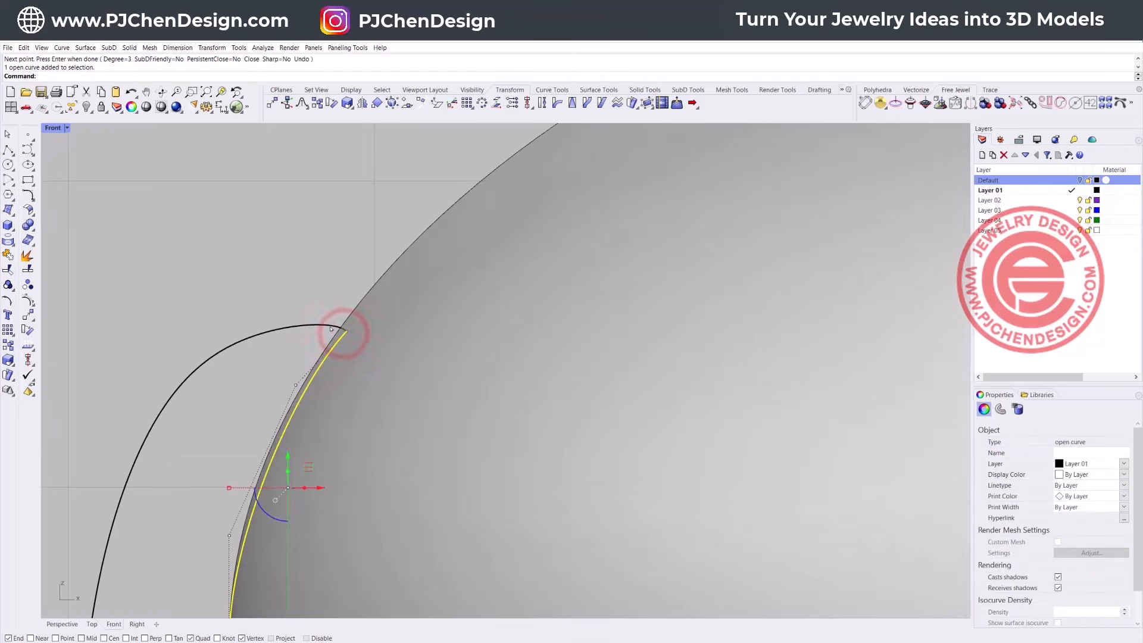
left_click(329, 326)
scroll(333, 328, "down", 2)
scroll(336, 327, "up", 1)
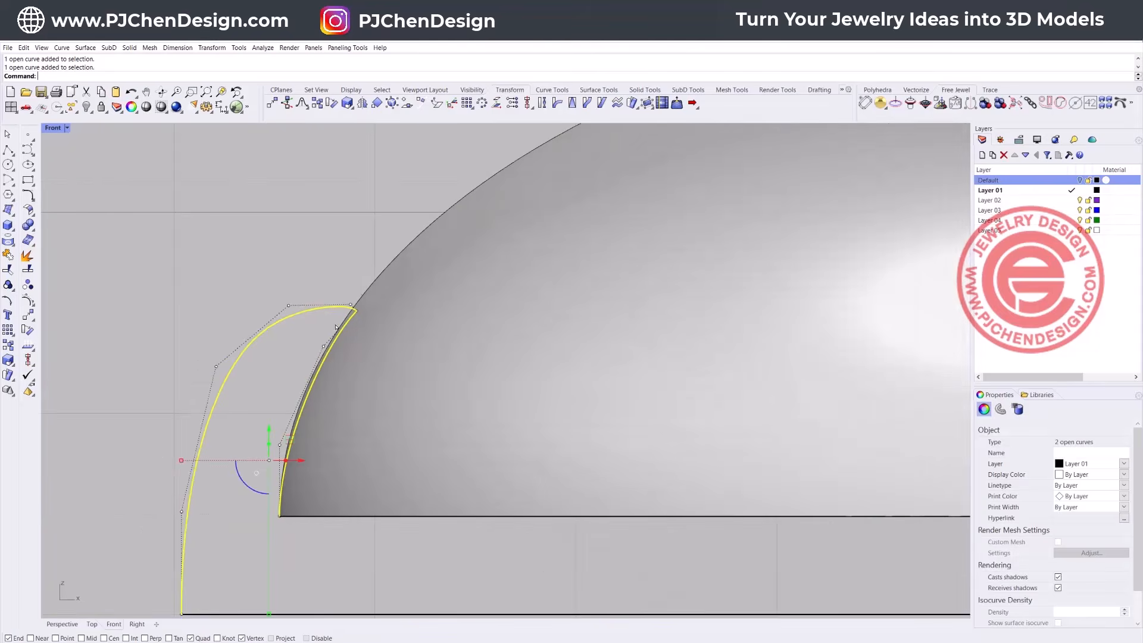
scroll(343, 326, "up", 2)
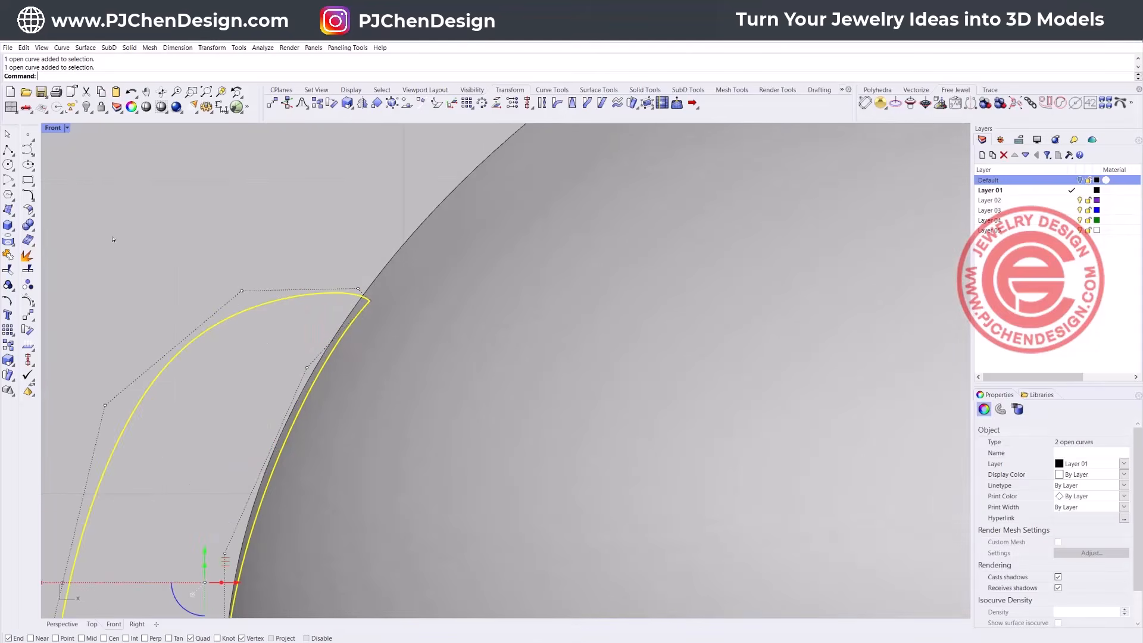
left_click(7, 254)
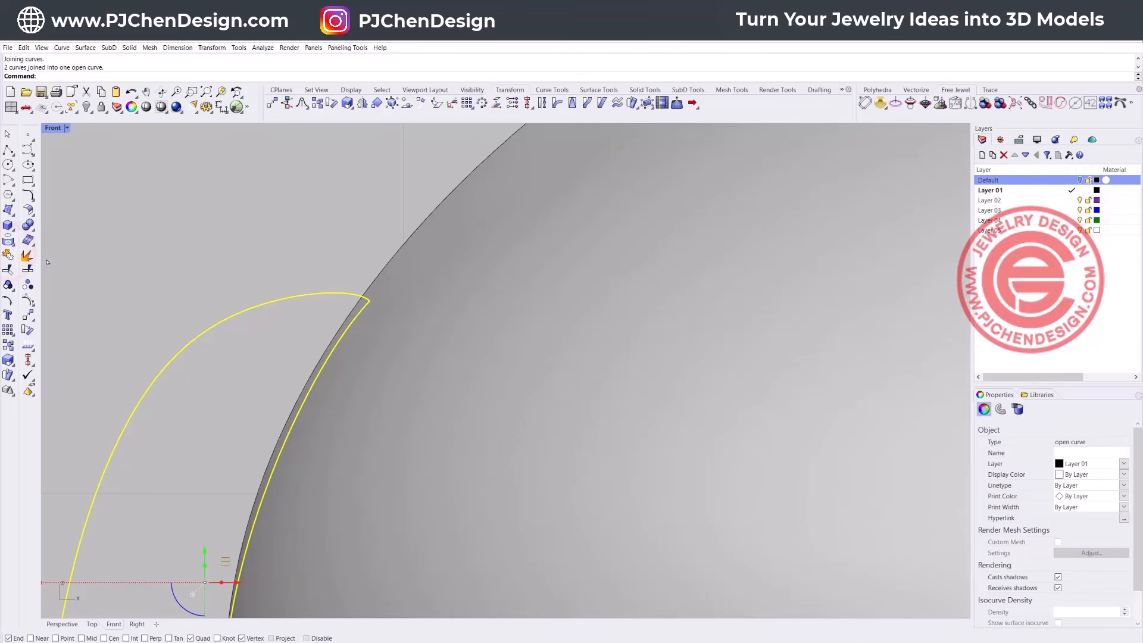
Step: Adjust the joined curve's control points at the upper tip and along the inner side to follow the dome's surface
left_click(25, 296)
left_click(370, 301)
left_click_drag(402, 299, 390, 300)
right_click_drag(281, 474, 349, 378)
left_click(375, 273)
mouse_move(375, 272)
left_mouse_down()
mouse_move(396, 250)
mouse_move(378, 267)
left_mouse_up()
left_click(292, 456)
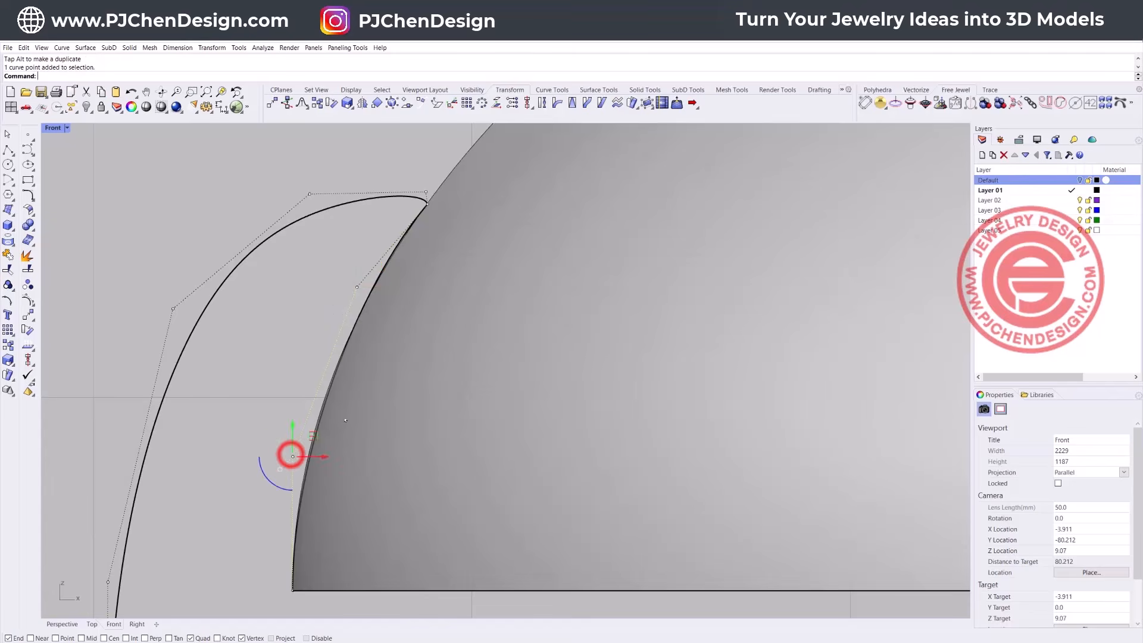
left_click_drag(291, 456, 310, 437)
Step: Join the curved side profile with the dome's base line and the lower horizontal line into one setting profile
scroll(262, 404, "down", 3)
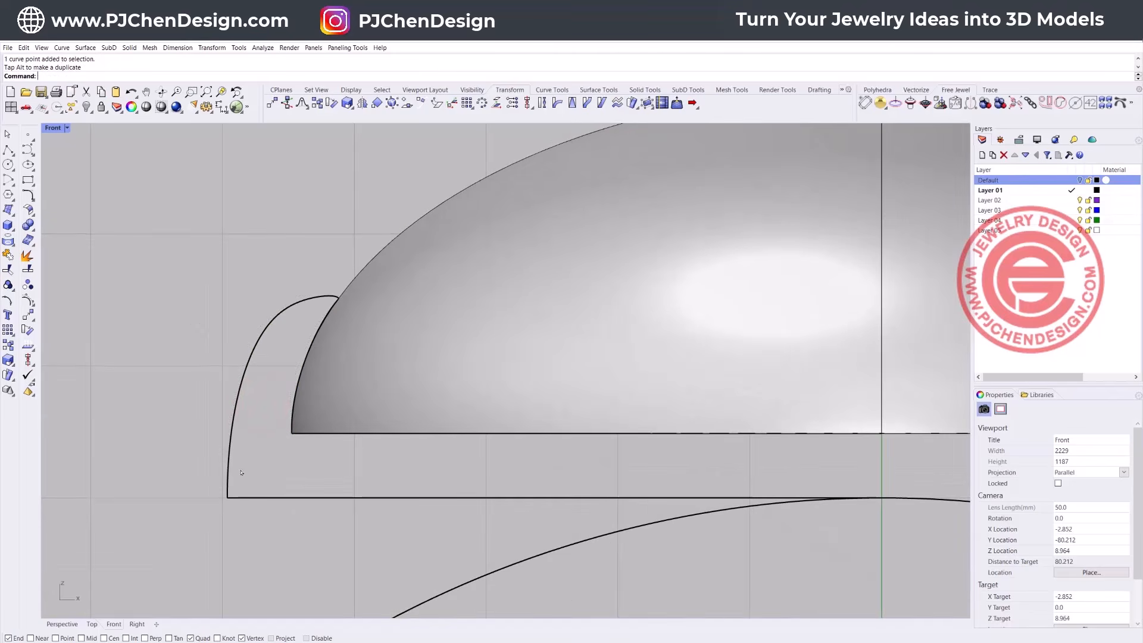
scroll(241, 473, "down", 3)
scroll(225, 395, "up", 2)
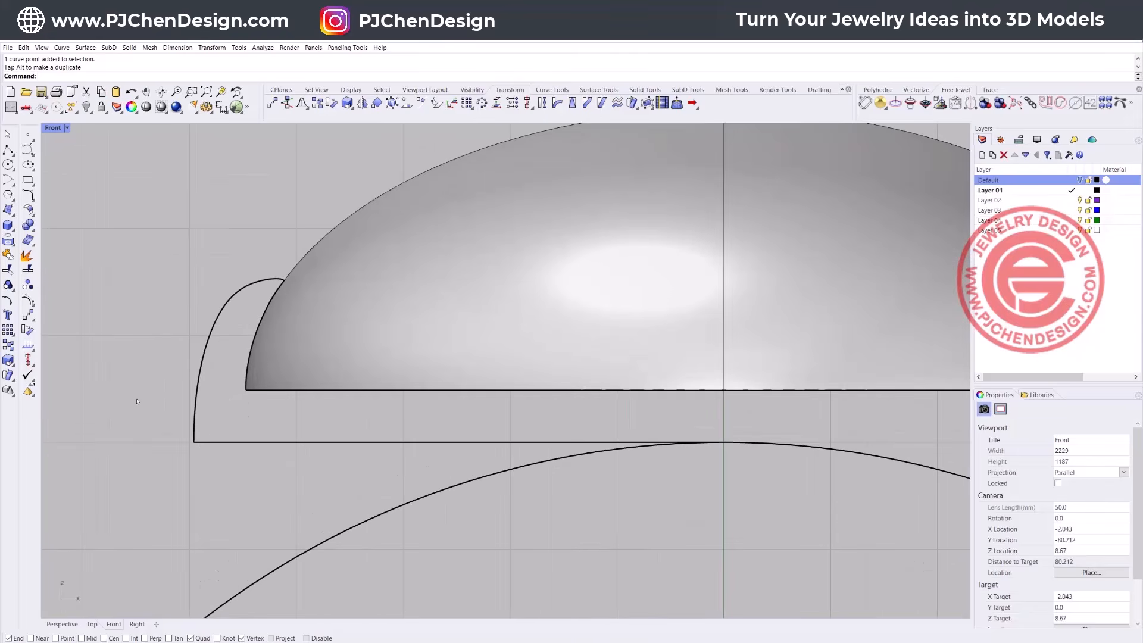
left_click_drag(161, 412, 159, 411)
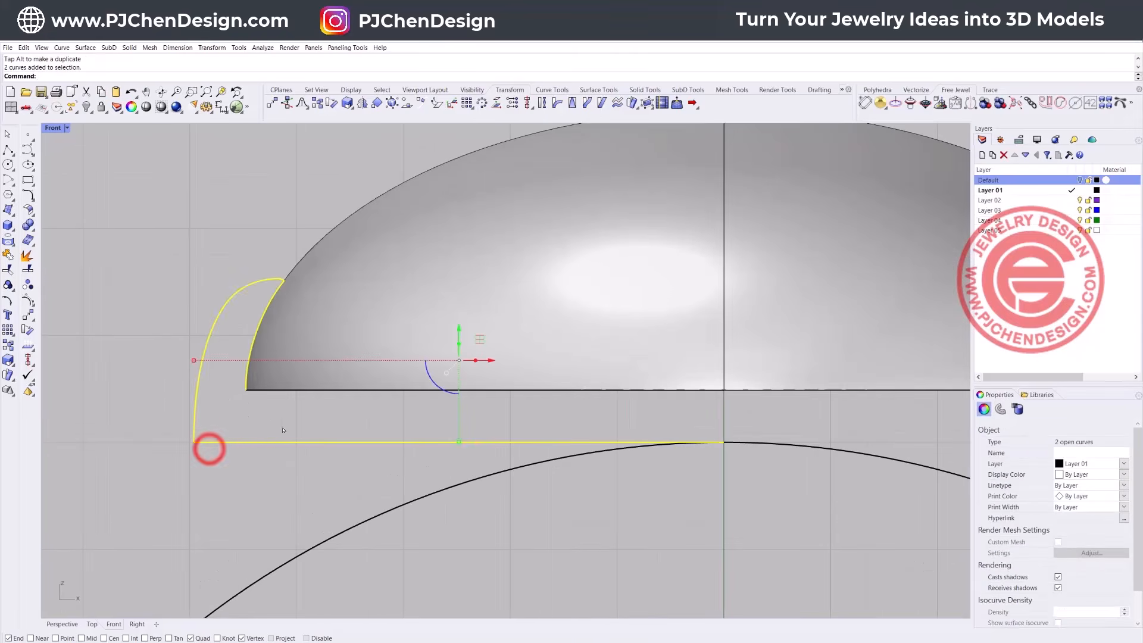
left_click(312, 389)
left_click(343, 415)
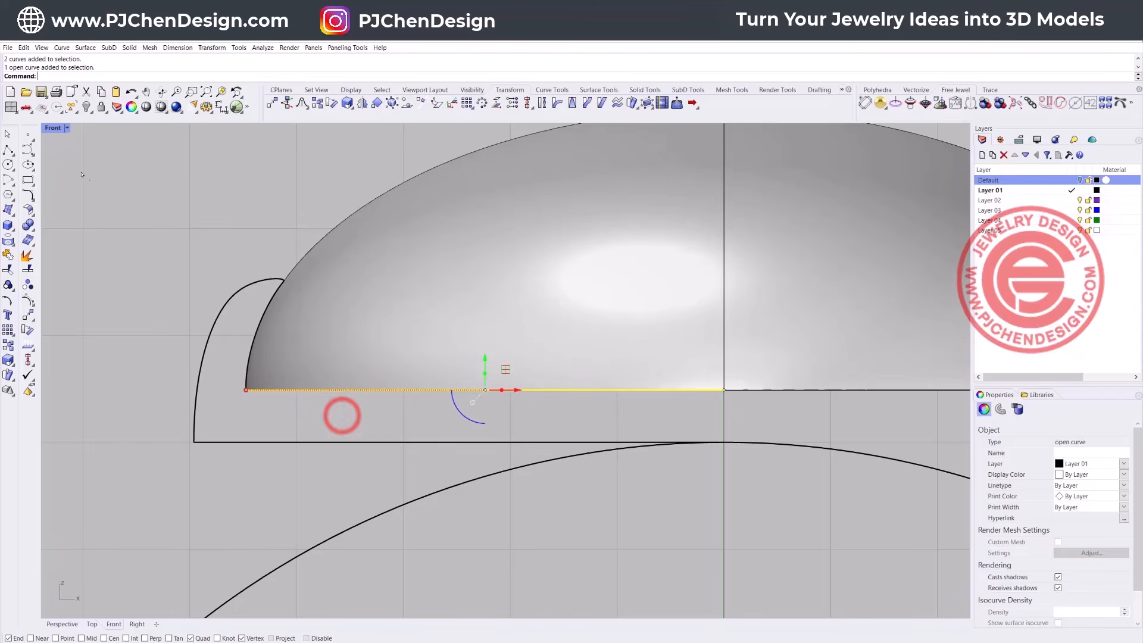
left_click(231, 291)
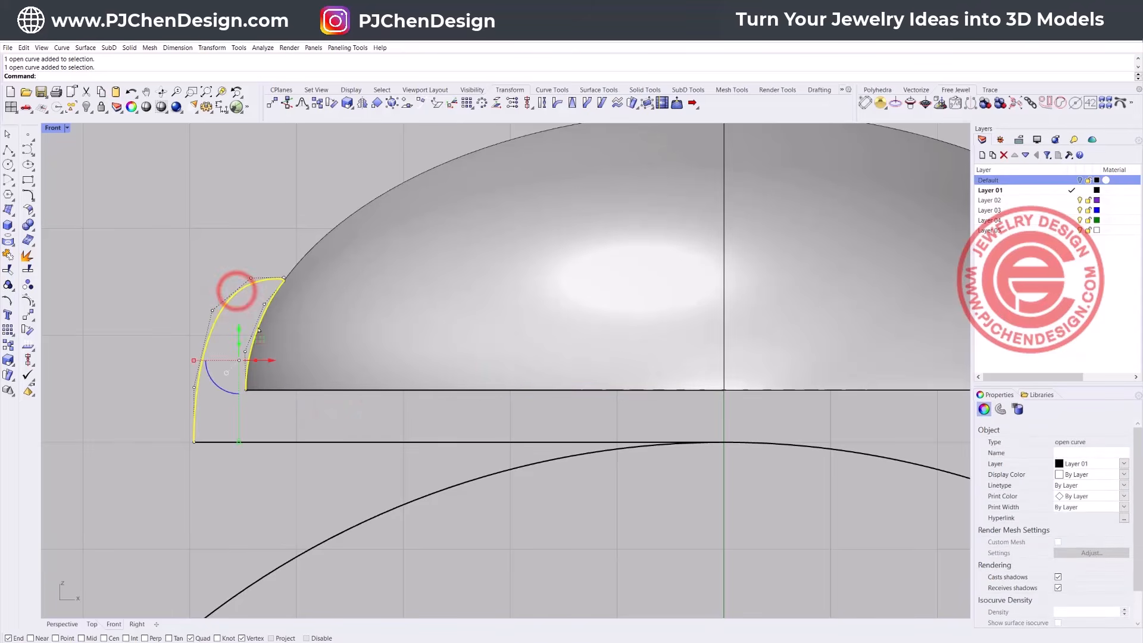
left_click(298, 388, "shift")
left_click(297, 442, "shift")
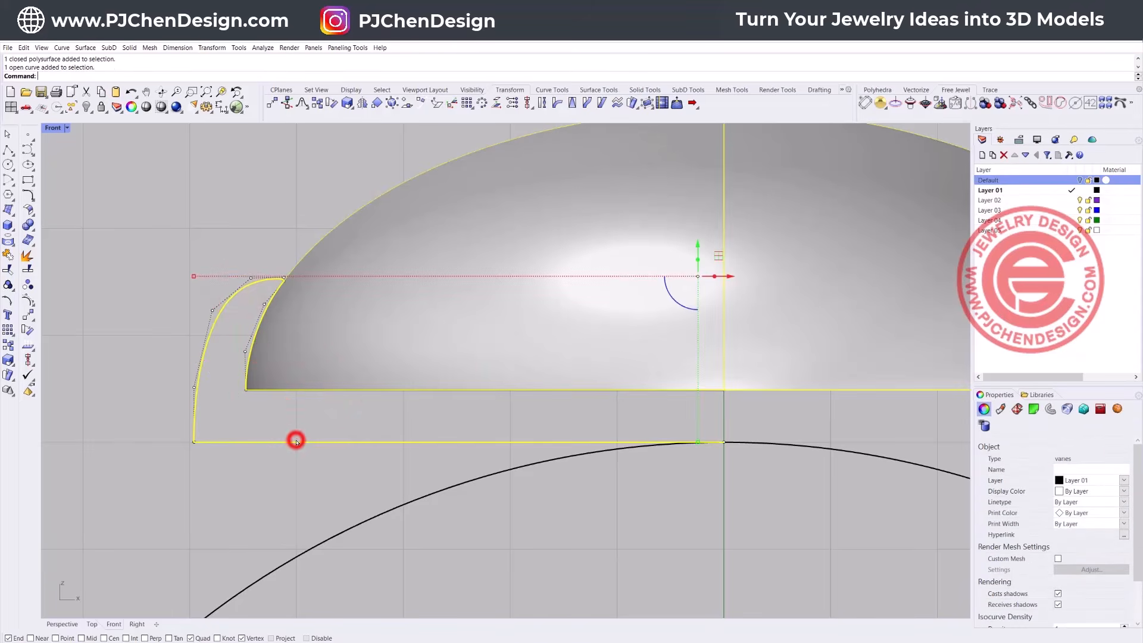
left_click(280, 388, "ctrl")
left_click(307, 415)
left_click(8, 255)
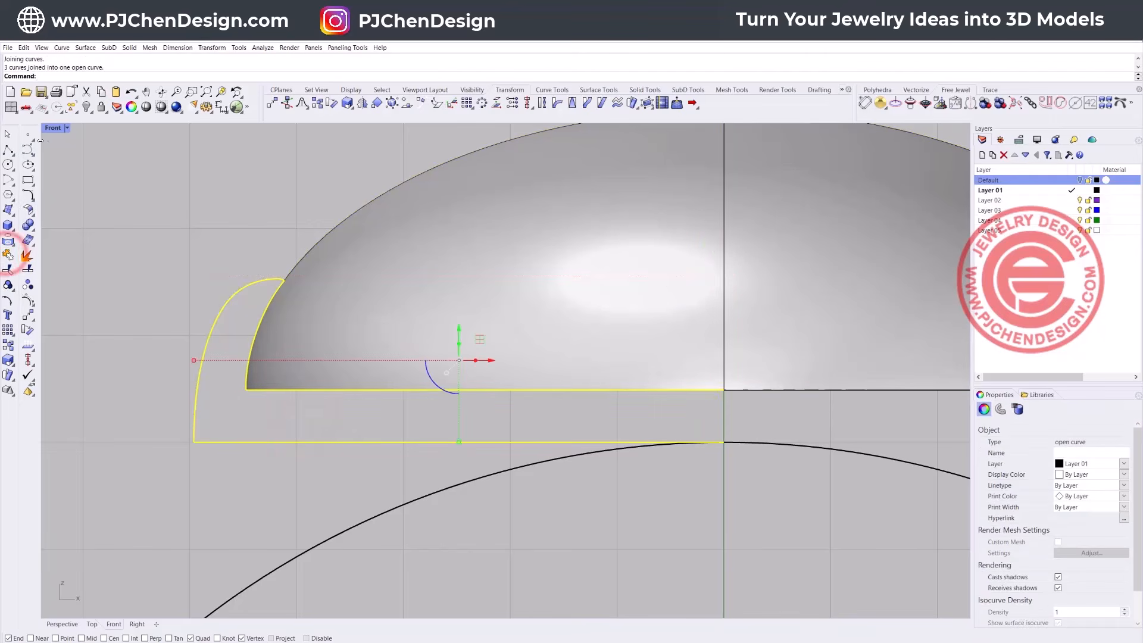
Step: Flatten the joined profile onto the Front construction plane with ProjectToCPlane, deleting the input objects
double_click(53, 128)
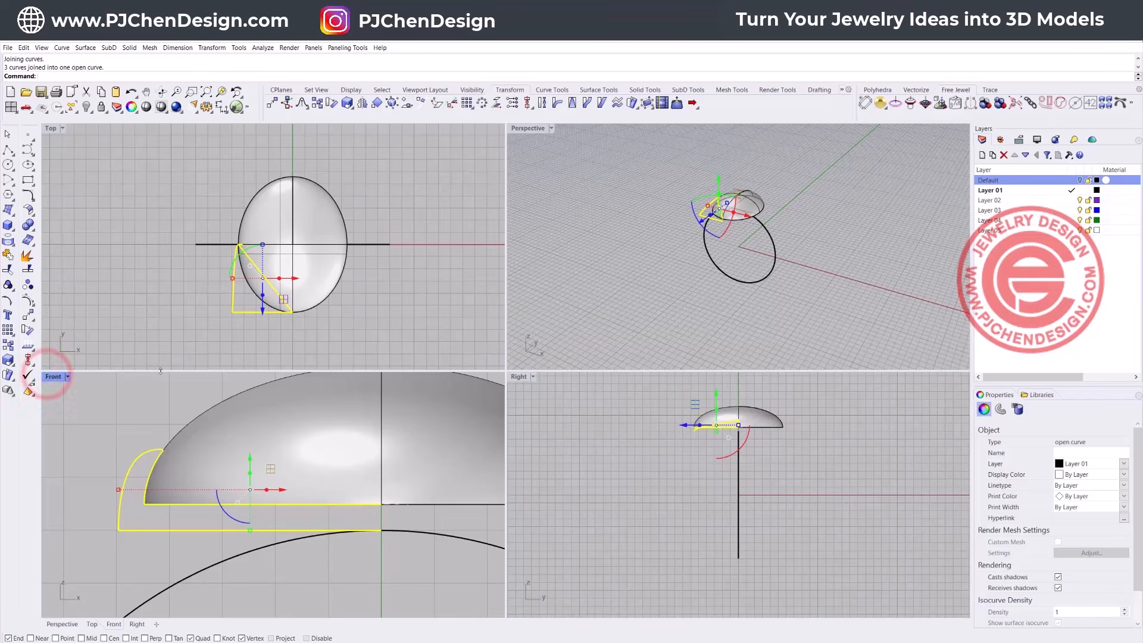
type("ProjectToCPlane")
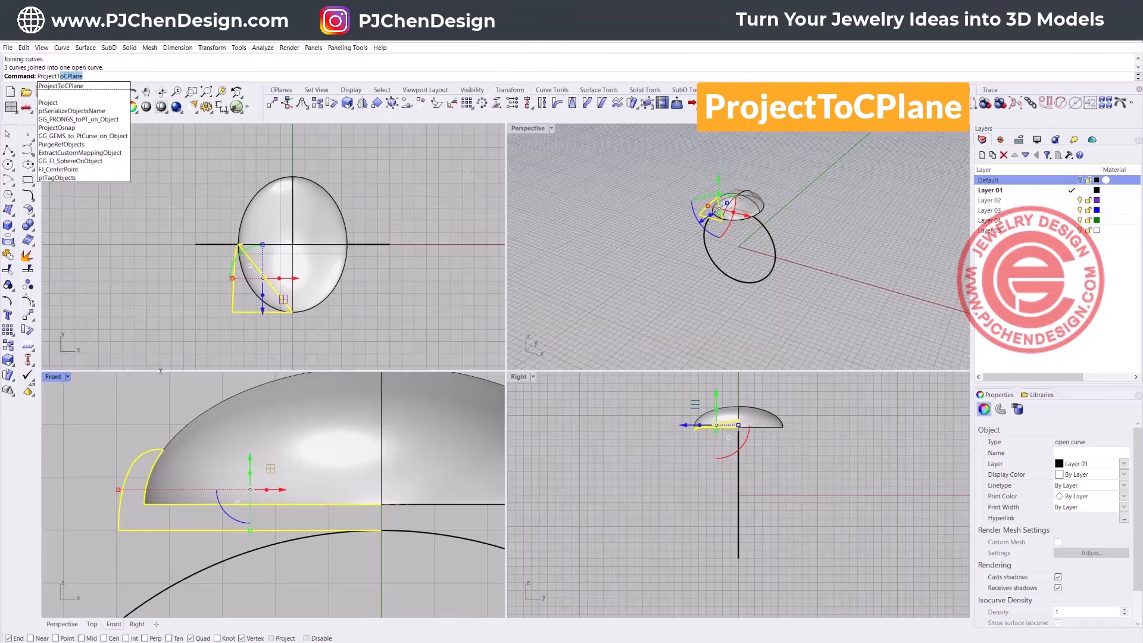
key("Return")
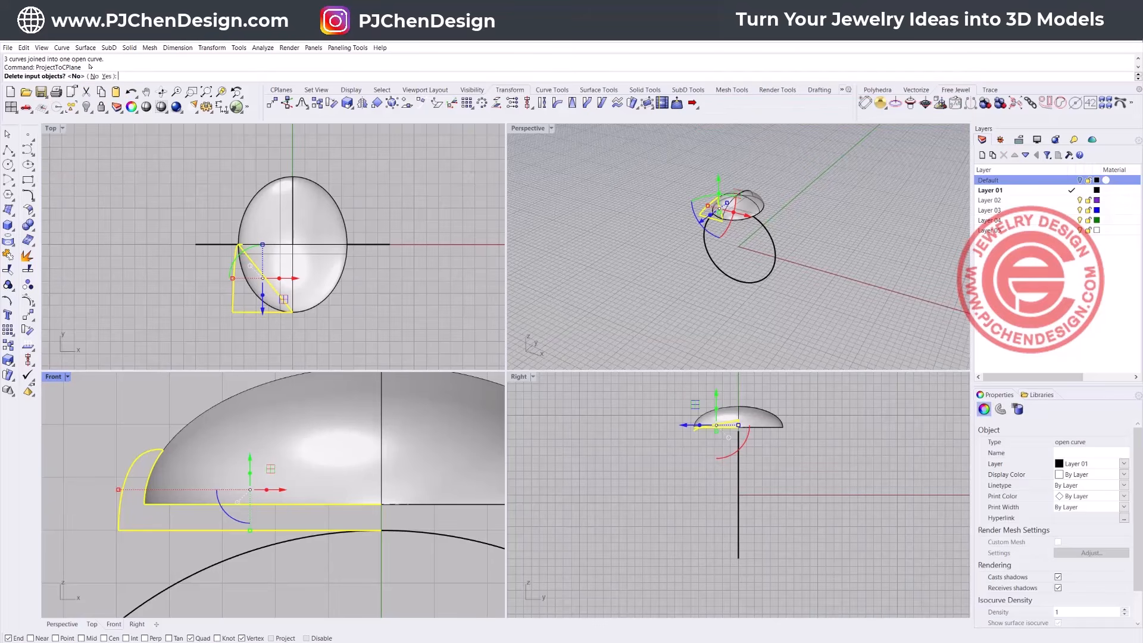
left_click(108, 76)
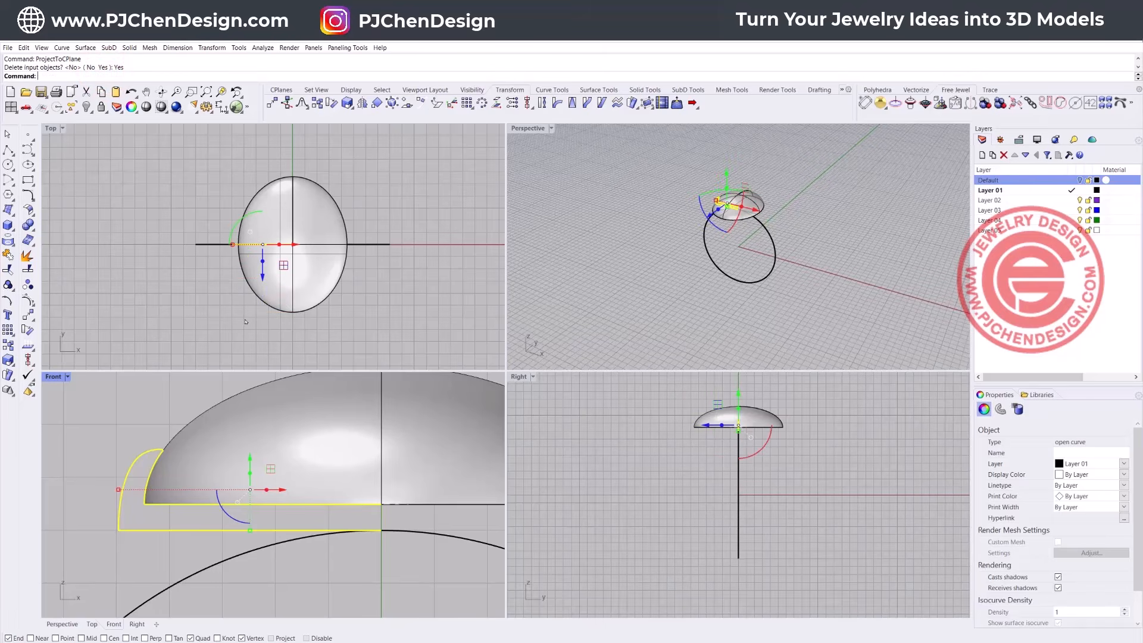
left_click(179, 311)
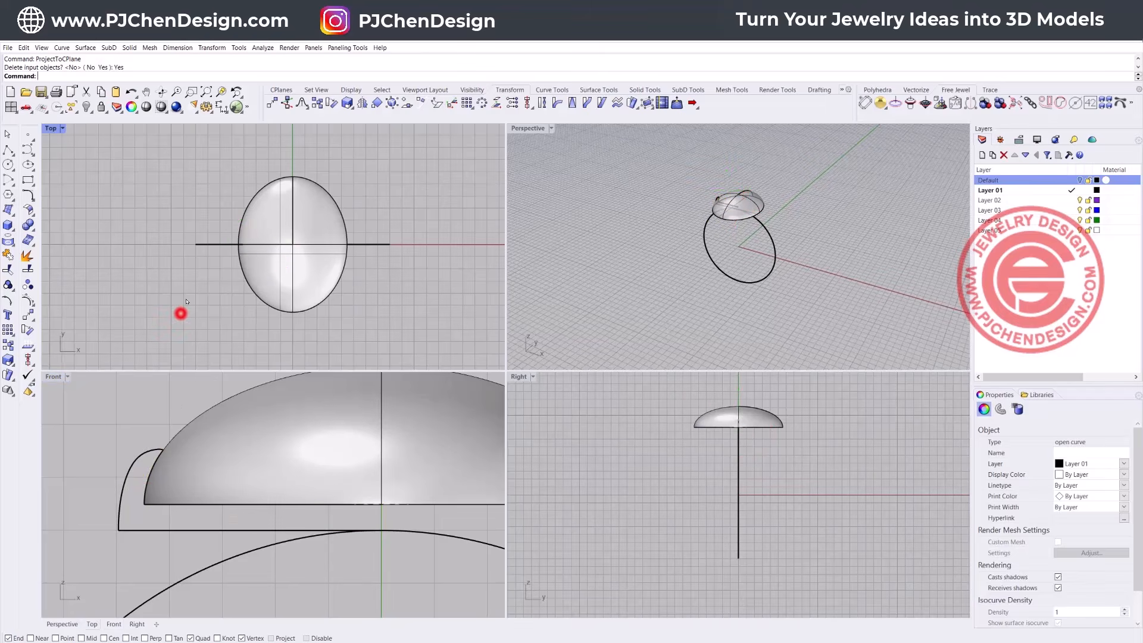
Step: Rail Revolve the setting profile along the dome's oval base curve, using a vertical axis from the lower line's inner end
left_click(86, 47)
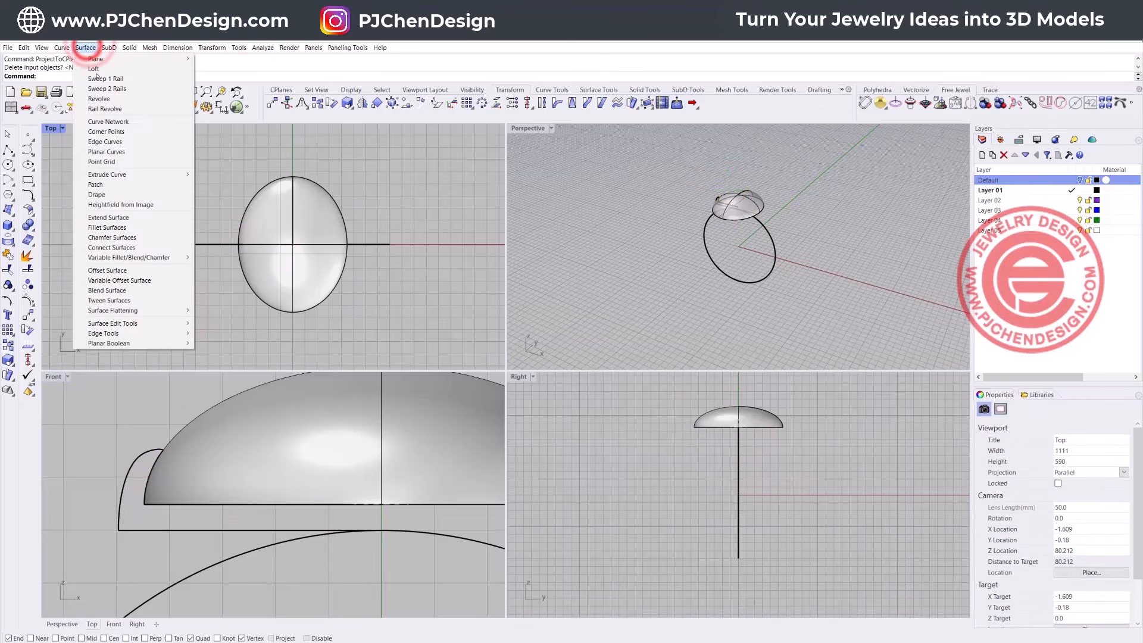
left_click(105, 109)
left_click(150, 451)
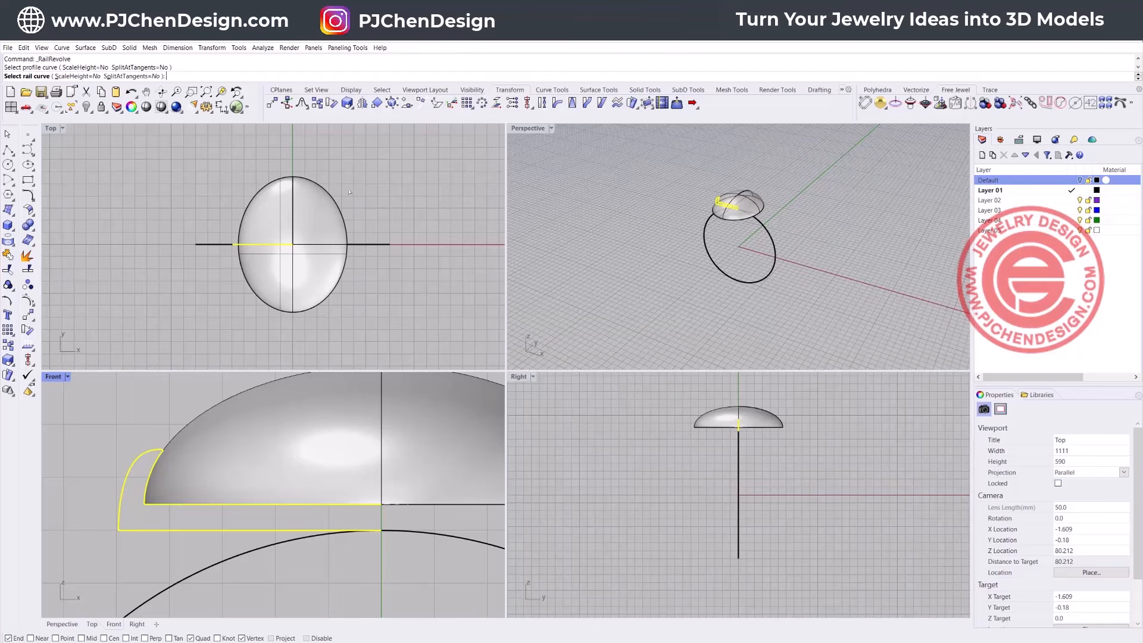
left_click(339, 286)
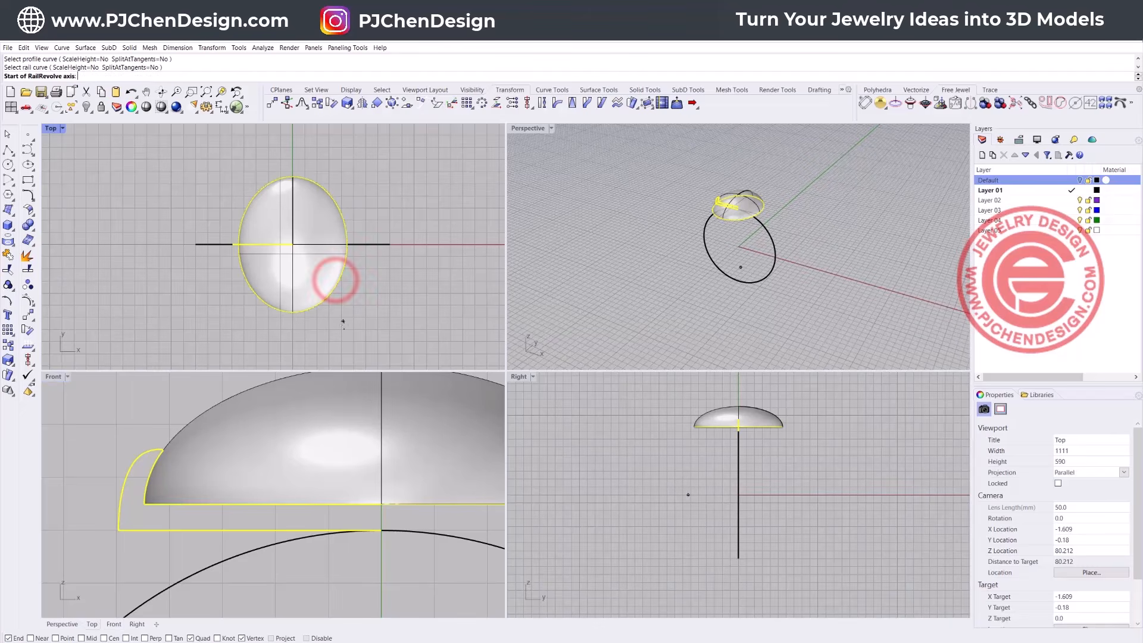
left_click(379, 529)
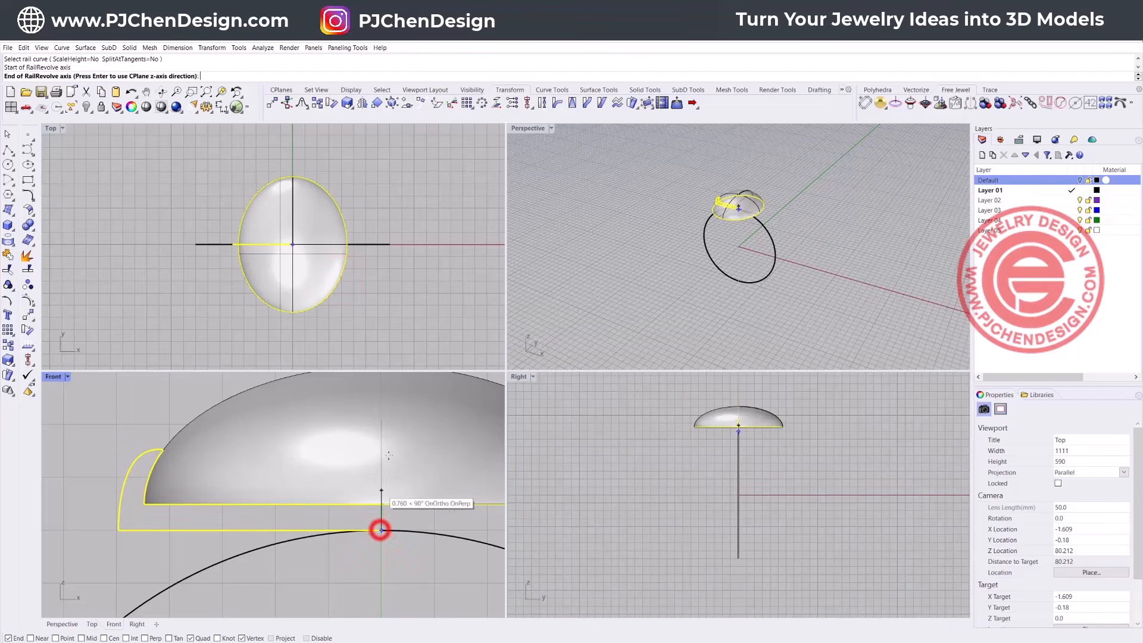
left_click(390, 416)
right_click_drag(646, 256, 743, 233)
scroll(694, 232, "up", 6)
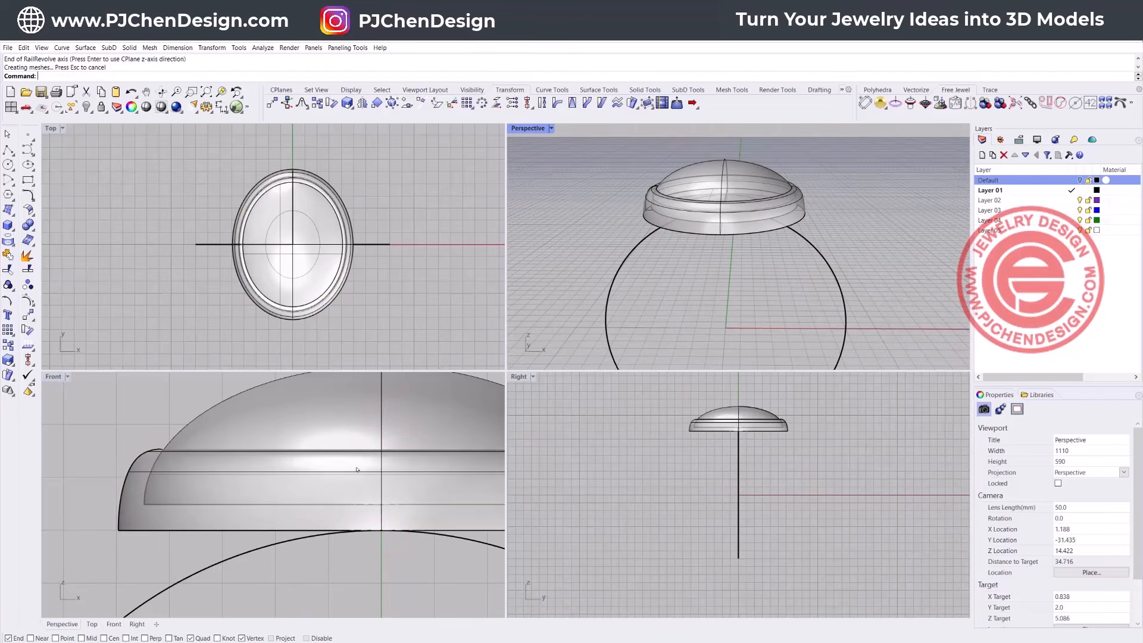
Step: In a maximized Right view, draw a short horizontal line extending to both sides of the ring circle's lowest point
scroll(356, 462, "down", 3)
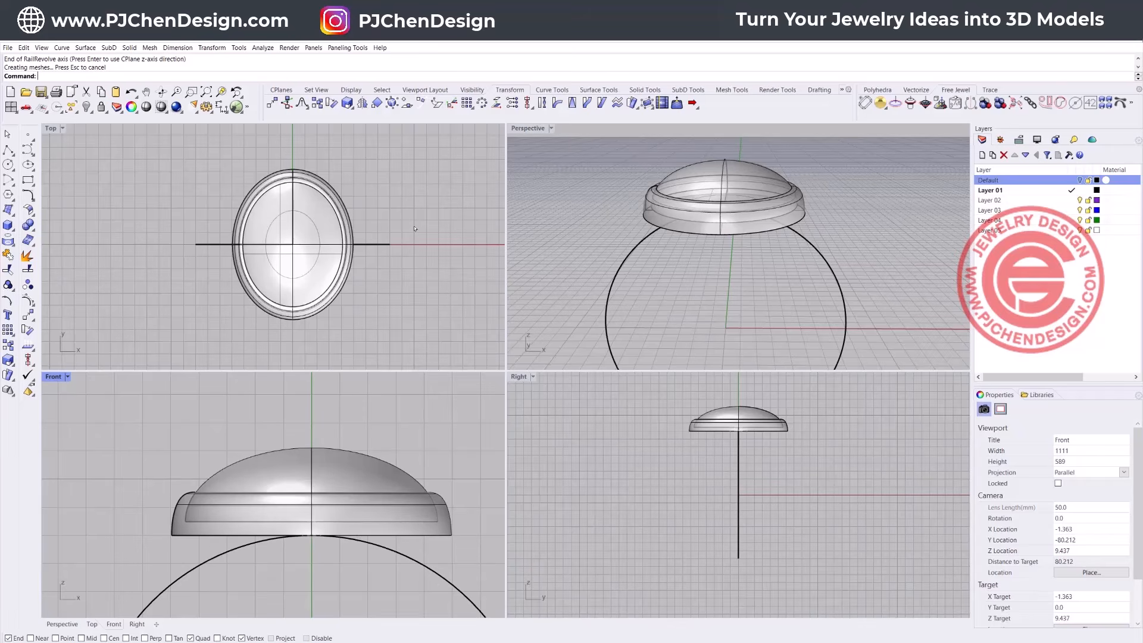
left_click(390, 272)
scroll(316, 448, "down", 5)
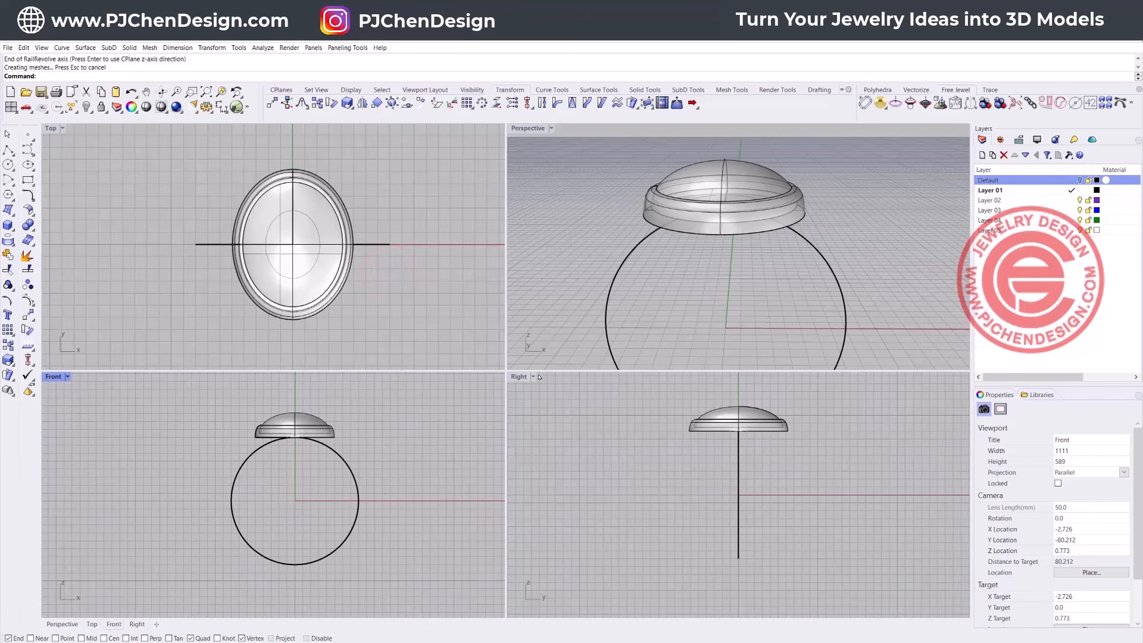
double_click(518, 375)
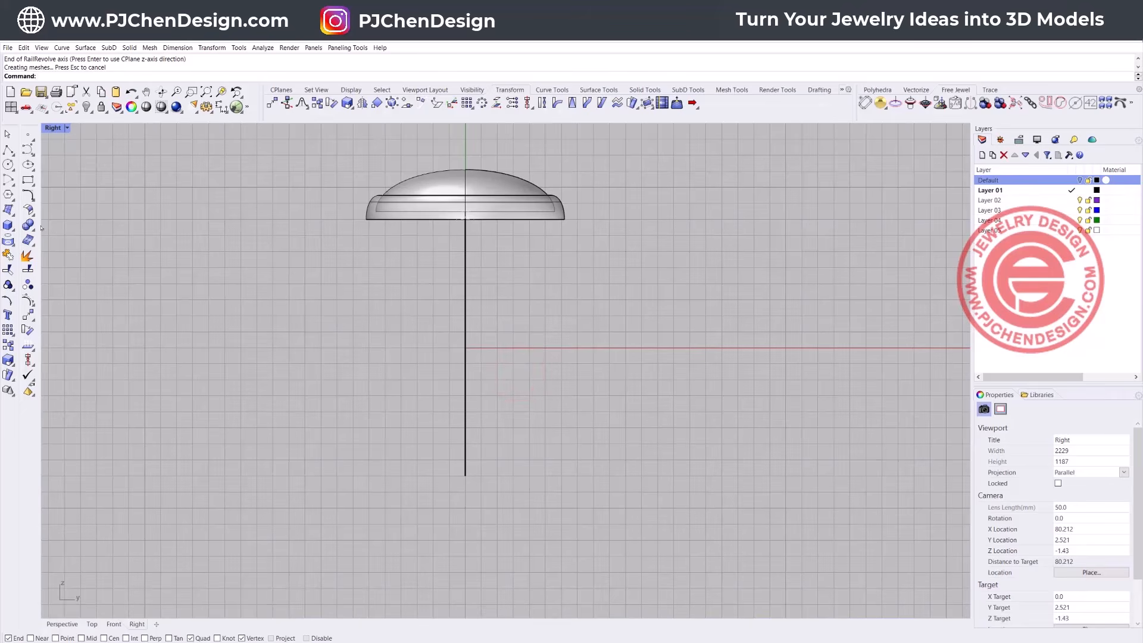
left_click(7, 149)
left_click(53, 154)
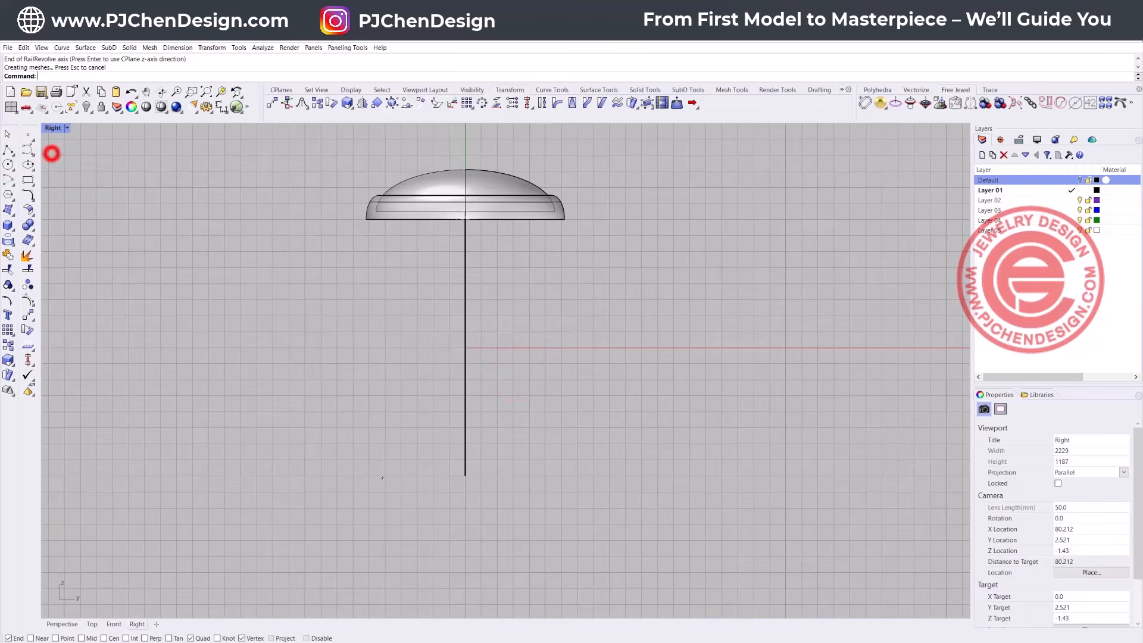
left_click(466, 476)
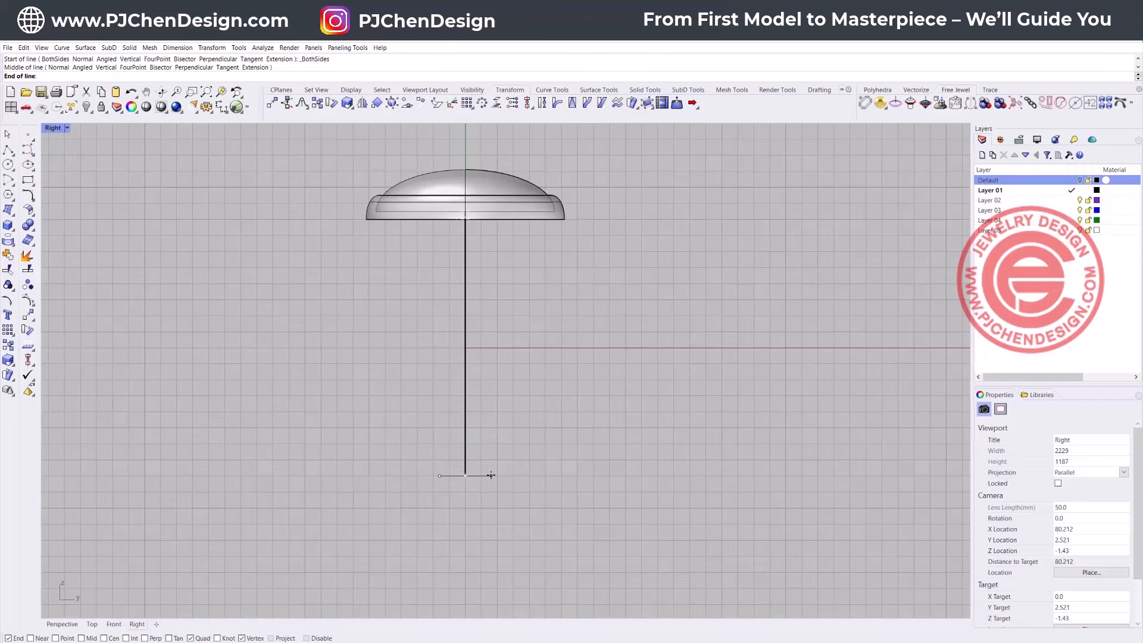
left_click(490, 475)
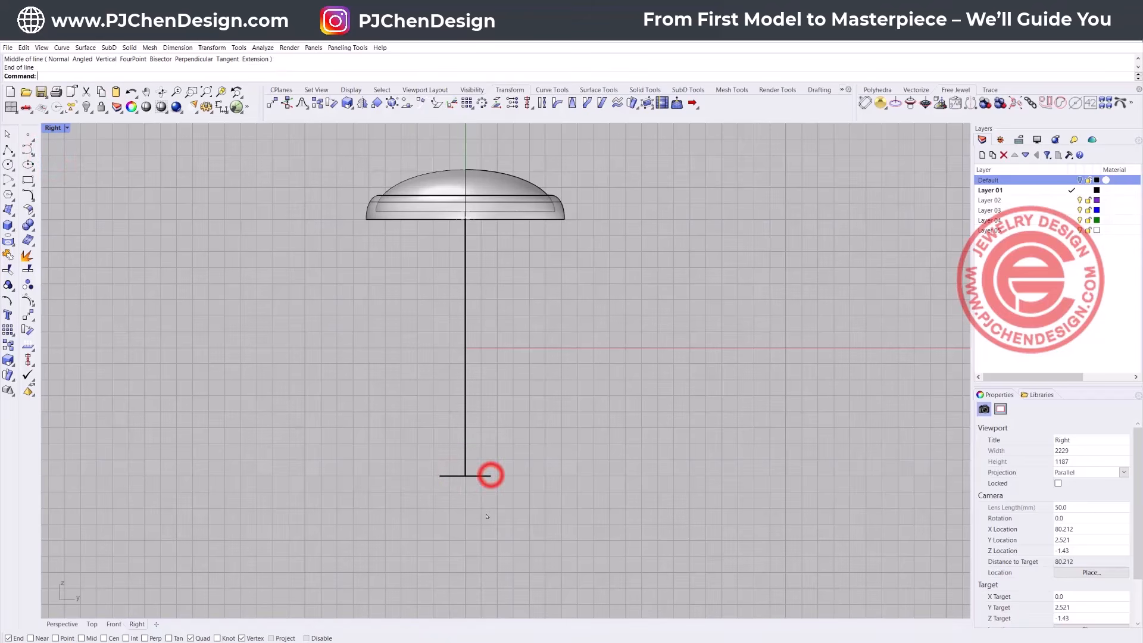
Step: Draw a half-circle arc below the short line, centred on its midpoint and ending at its endpoints, and join both
left_click(8, 180)
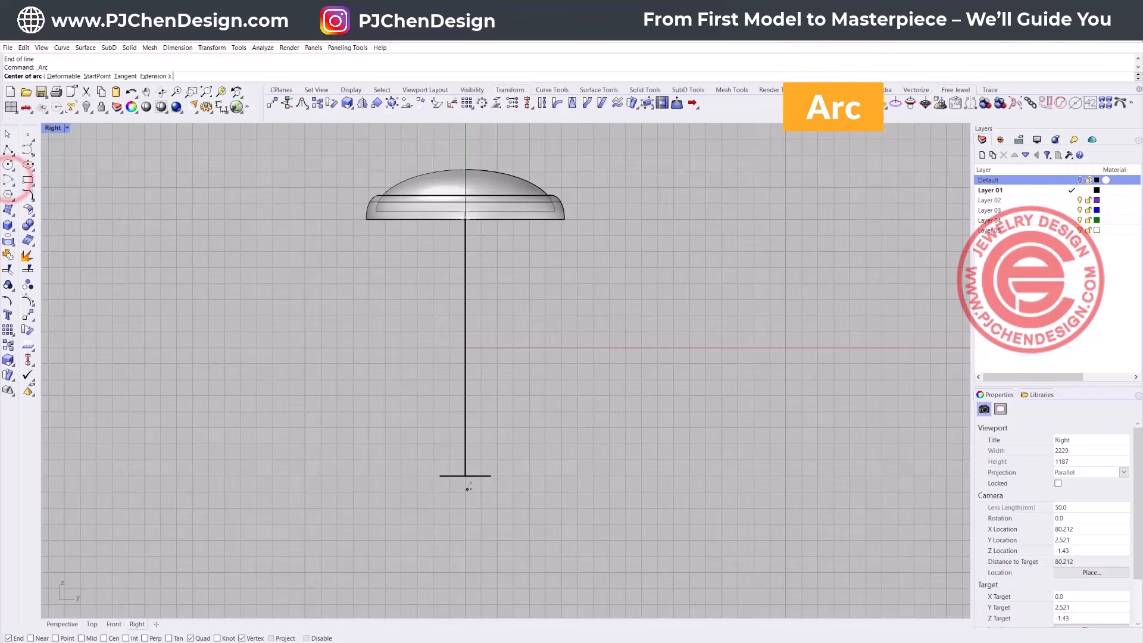
left_click(466, 477)
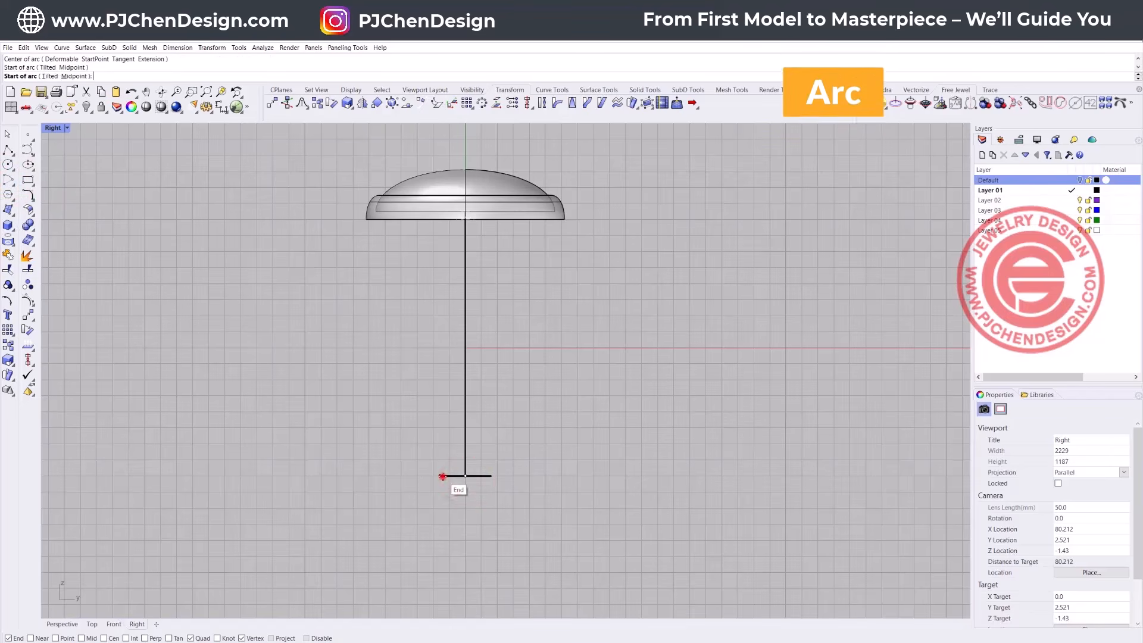
left_click(441, 476)
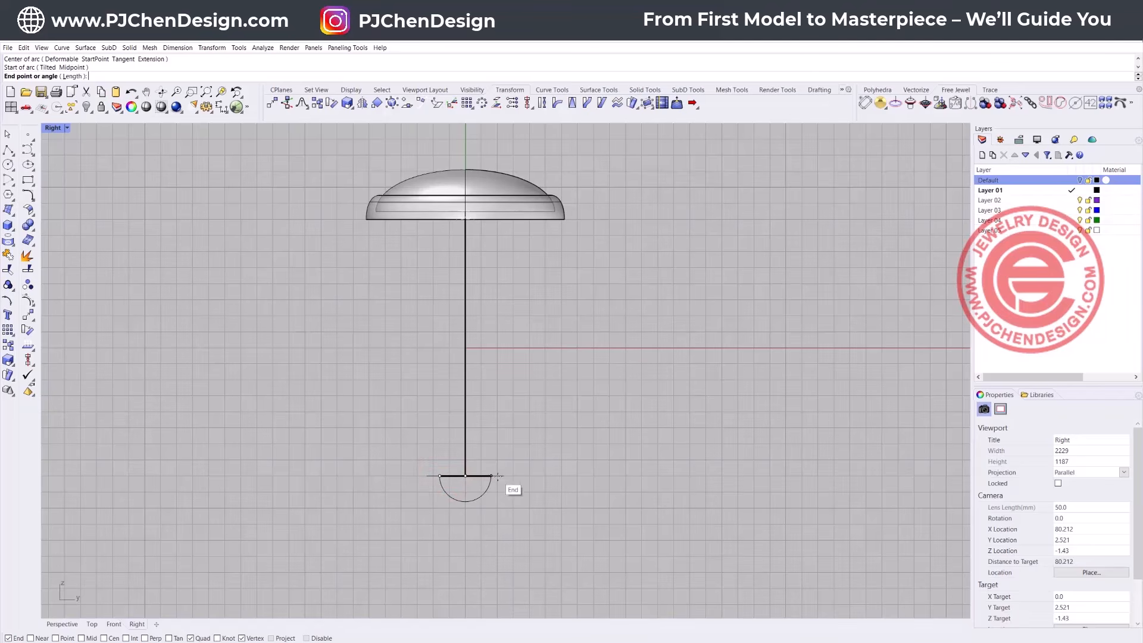
left_click(490, 475)
left_click_drag(505, 498, 478, 467)
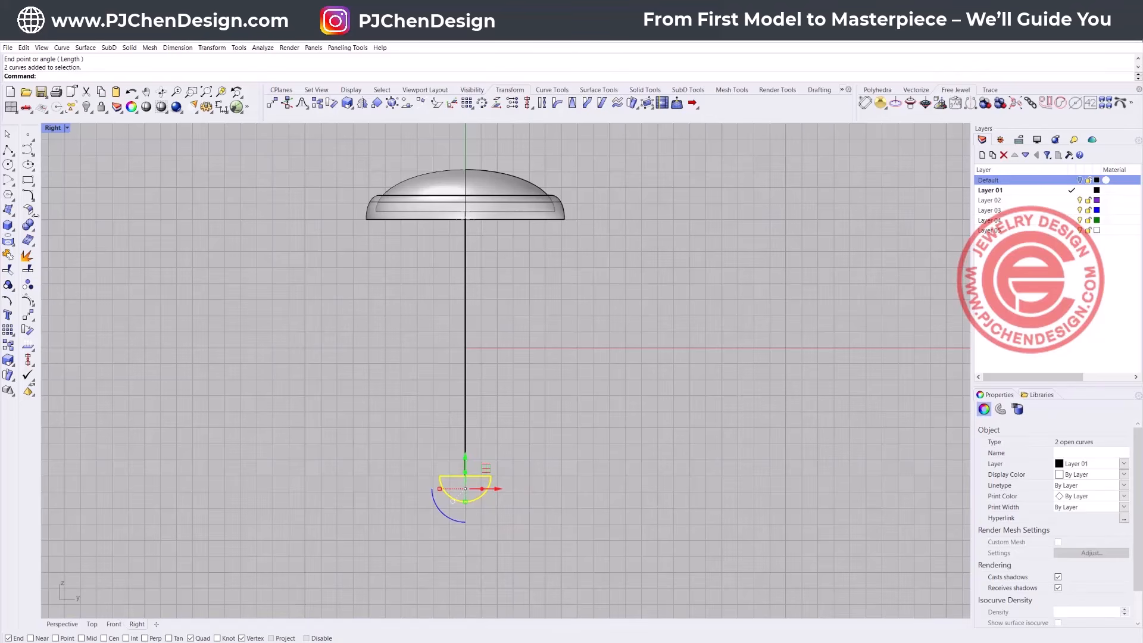
left_click(9, 256)
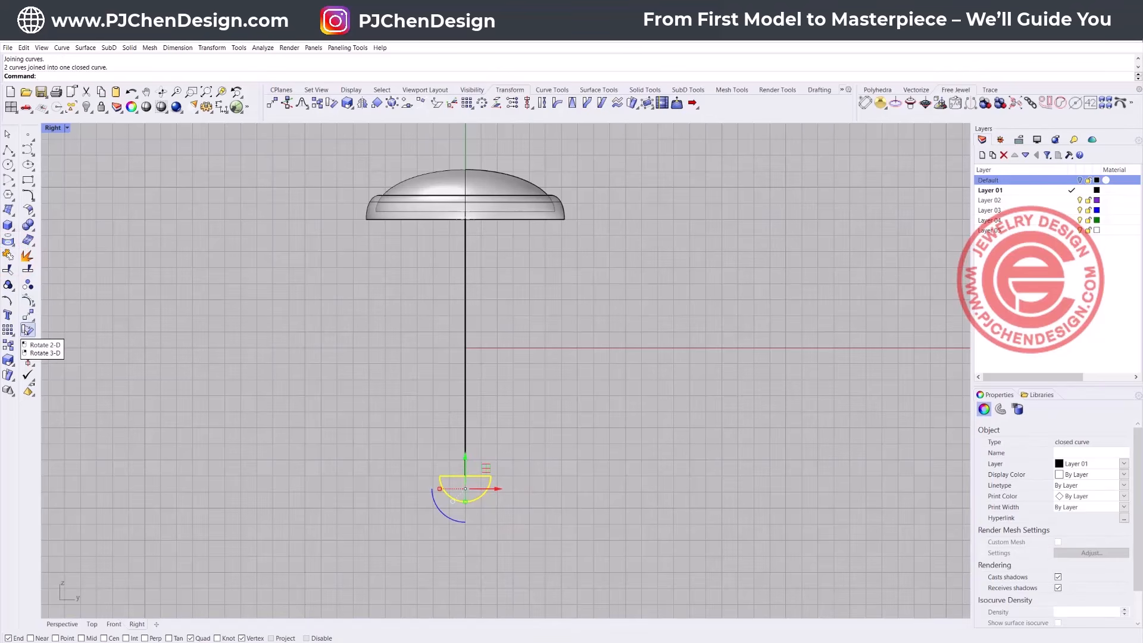
Step: Rotate a copy of the half-round profile about the ring circle's centre, from the circle's lowest point up to its highest point
left_click(28, 330)
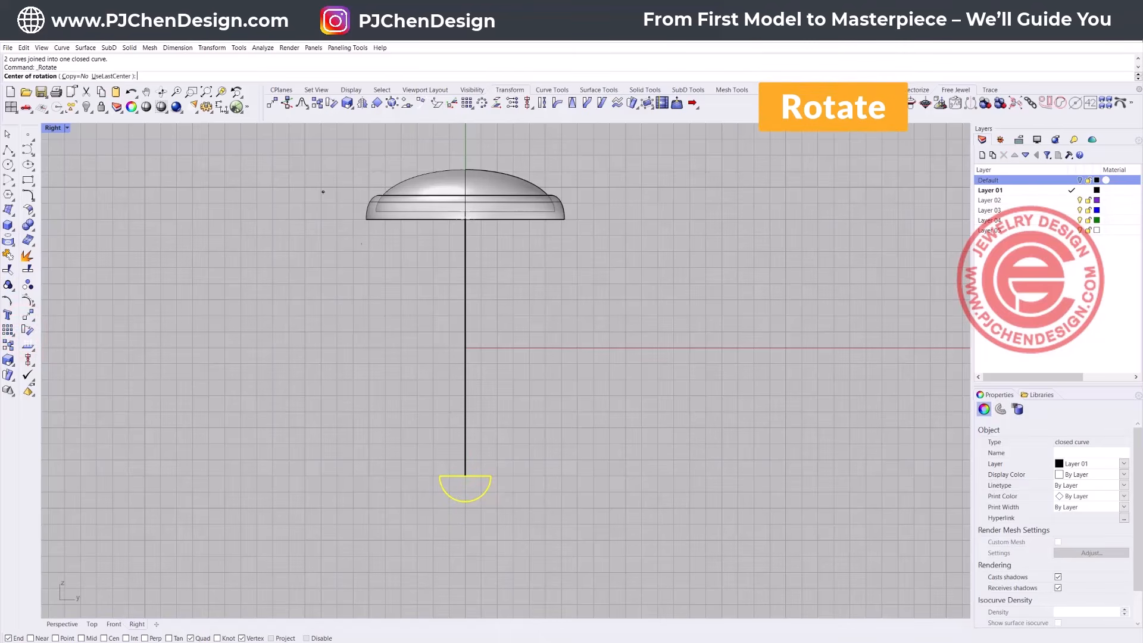
left_click(73, 76)
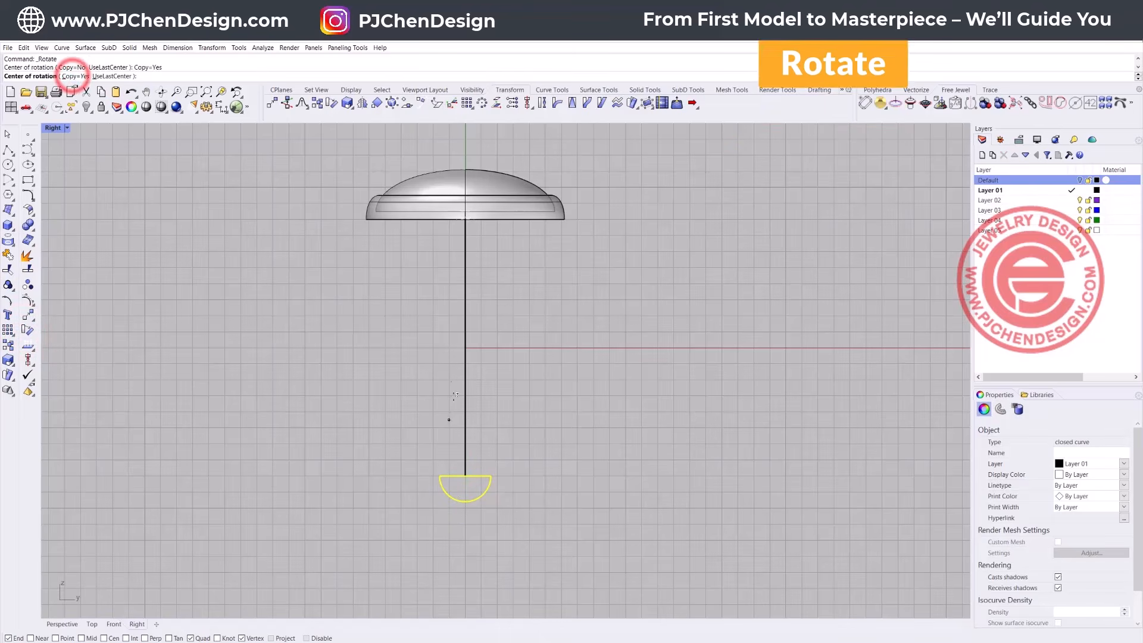
left_click(465, 347)
left_click(466, 475)
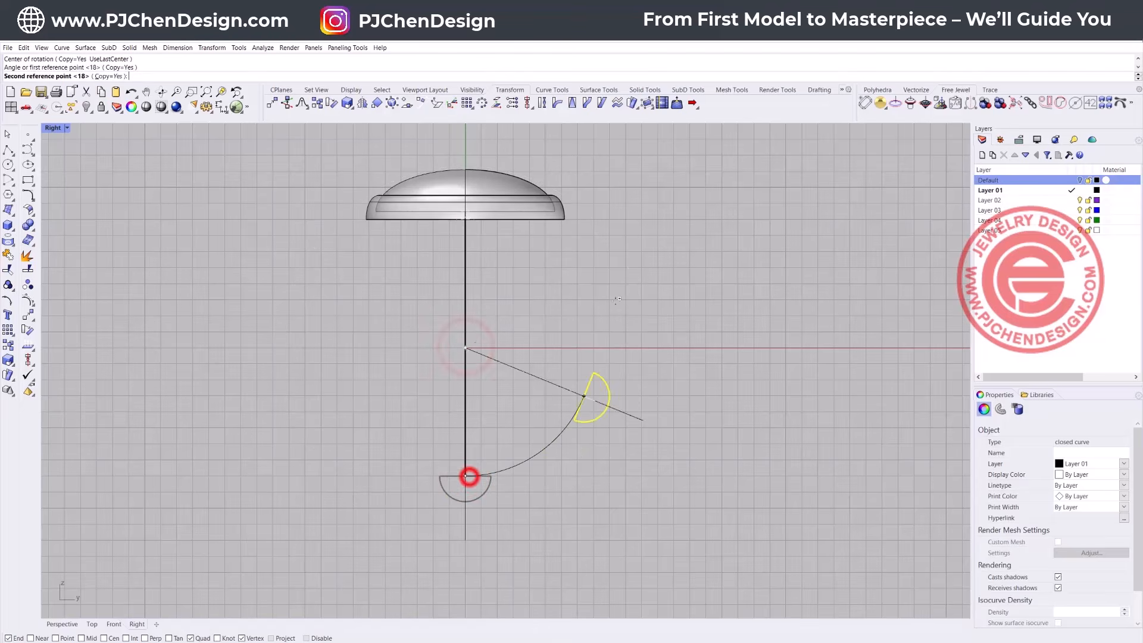
left_click(468, 220)
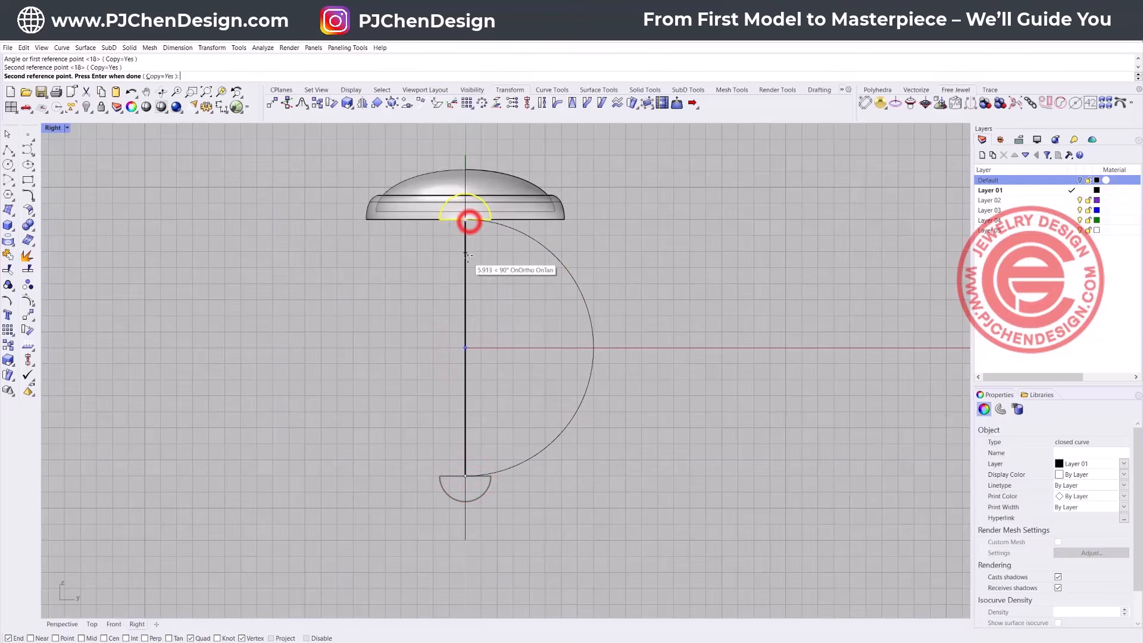
right_click(555, 281)
Step: Enlarge the upper half-round profile with Scale 3D from its flat edge's midpoint, keeping it narrower than the setting
scroll(553, 278, "up", 3)
left_click(497, 212)
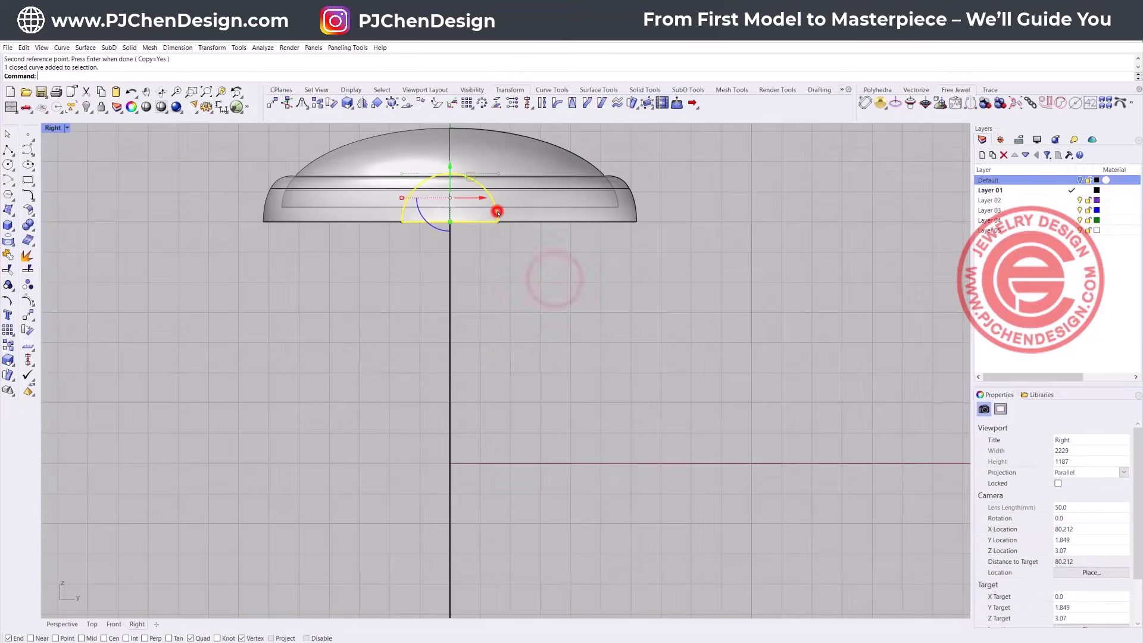
scroll(488, 218, "down", 3)
scroll(459, 210, "up", 2)
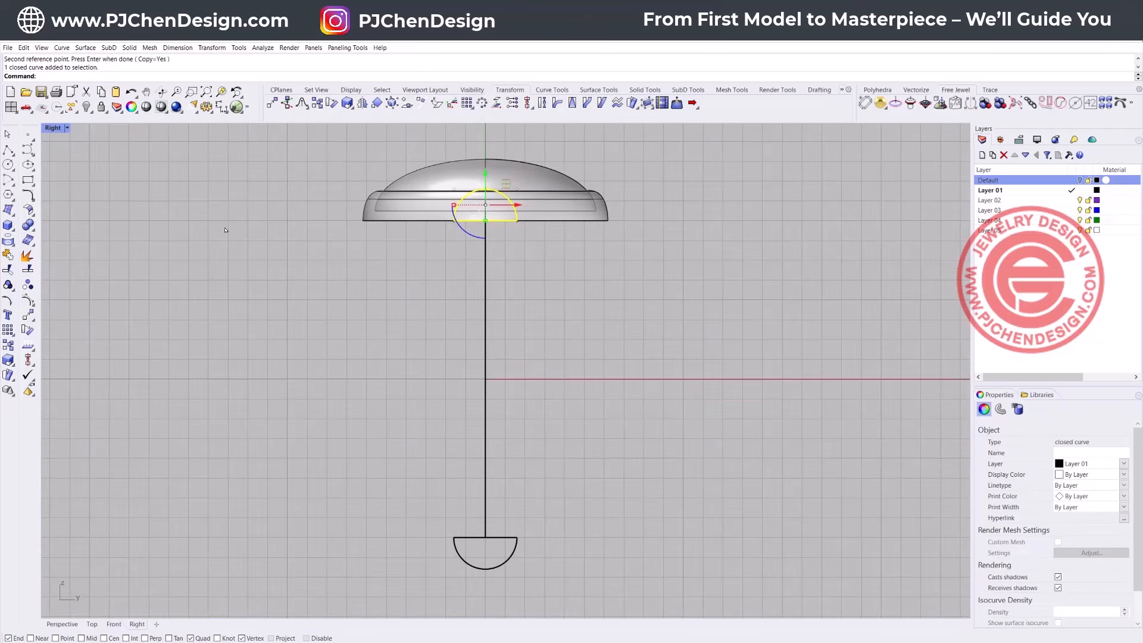
left_click(8, 360)
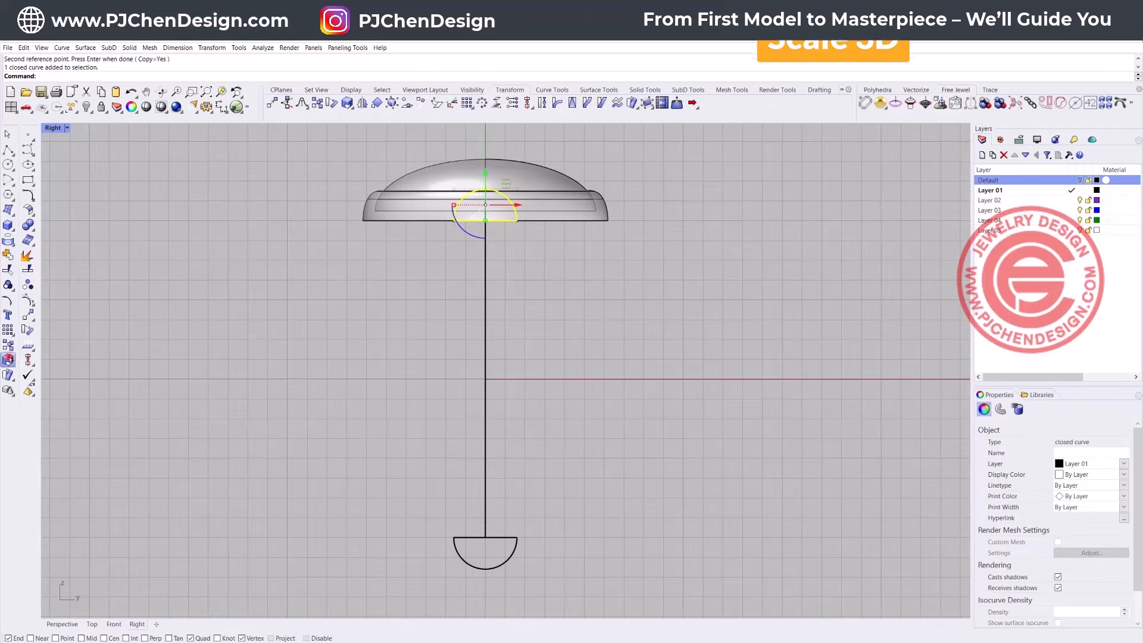
left_click(485, 221)
left_click(417, 220)
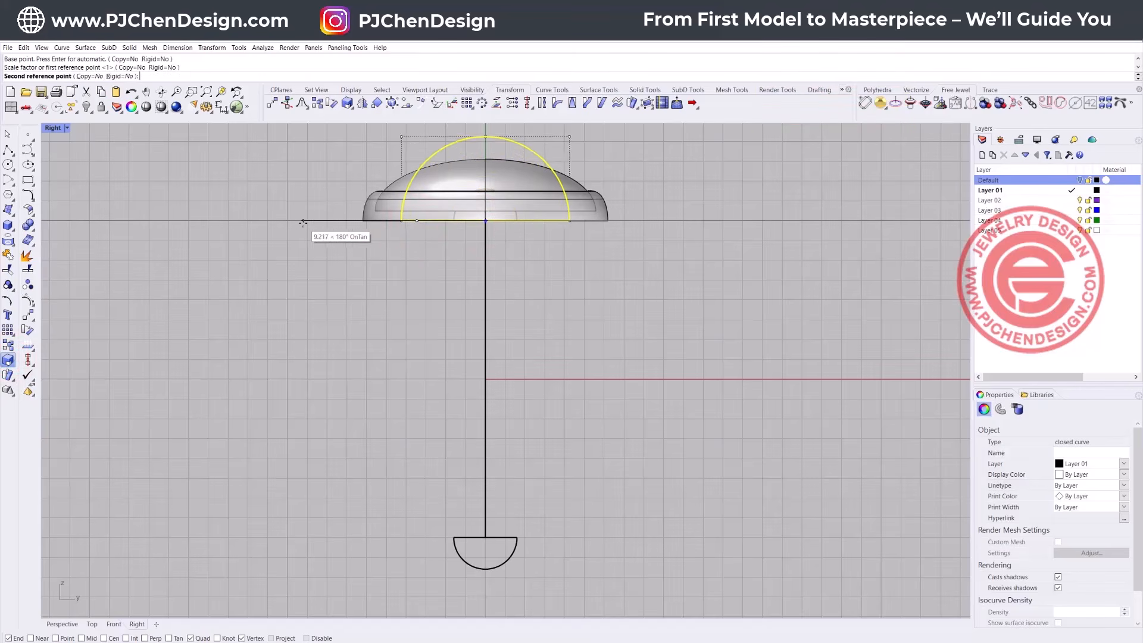
left_click(297, 220)
left_click(599, 299)
Step: Lower the upper control points of the enlarged profile so its arc sits just below the dome's outline
right_click_drag(526, 239, 492, 347)
left_click(496, 246)
left_click_drag(493, 248, 574, 255)
left_click(447, 202)
left_click(309, 217)
left_click(426, 244)
left_click_drag(452, 213, 459, 244)
scroll(495, 324, "up", 3)
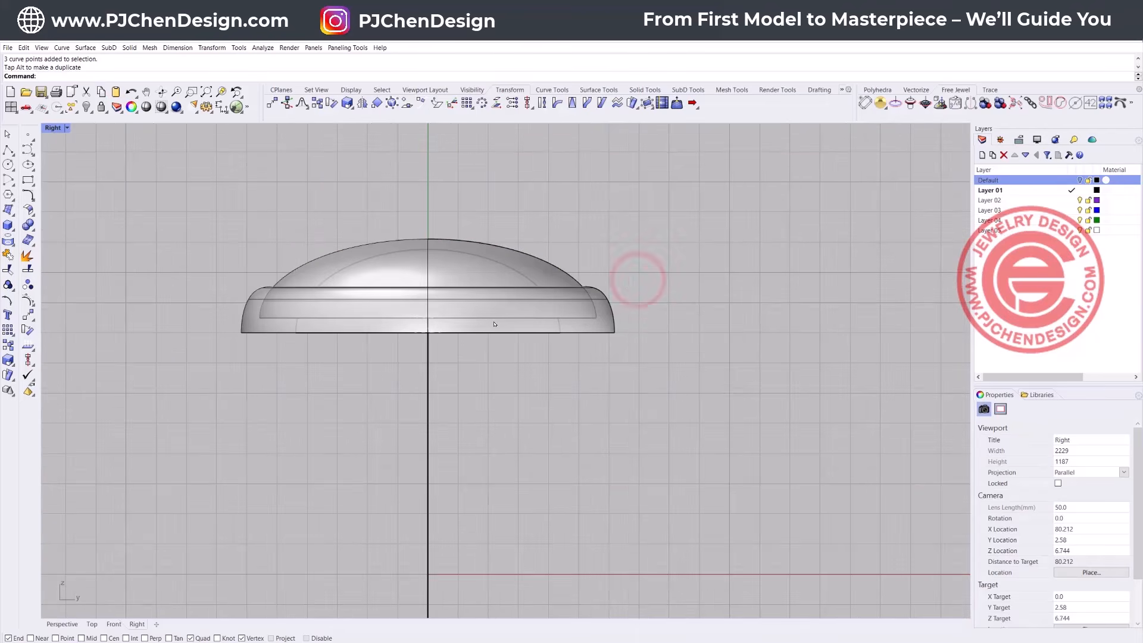
Step: Flatten the enlarged upper profile onto the Right construction plane with ProjectToCPlane, deleting the input objects
double_click(53, 128)
right_click_drag(667, 238, 587, 213)
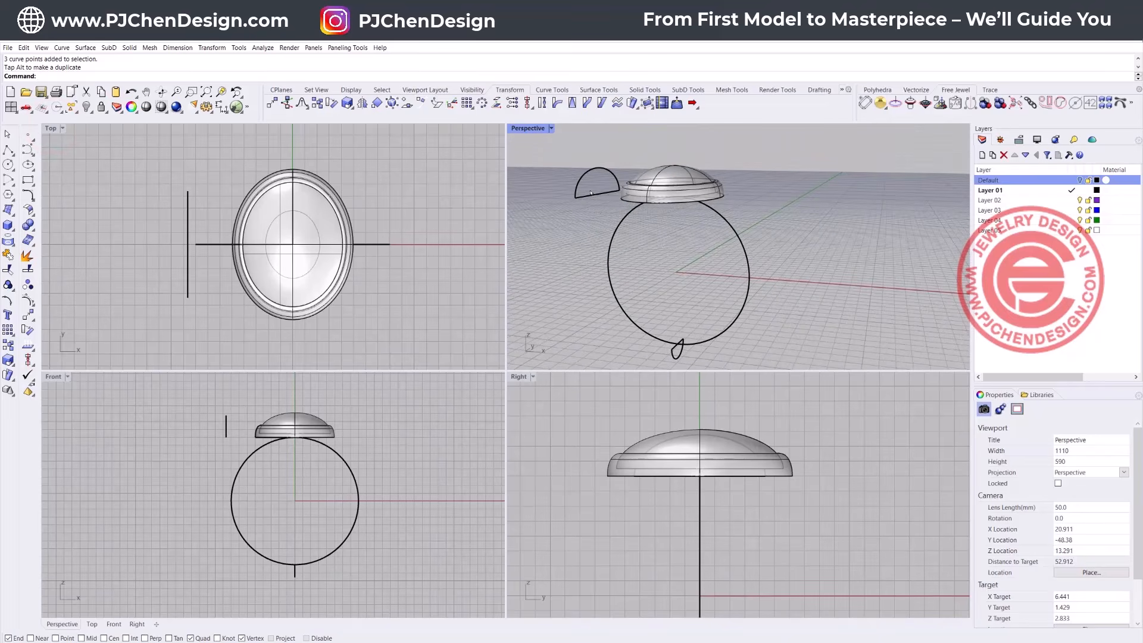
left_click(591, 188)
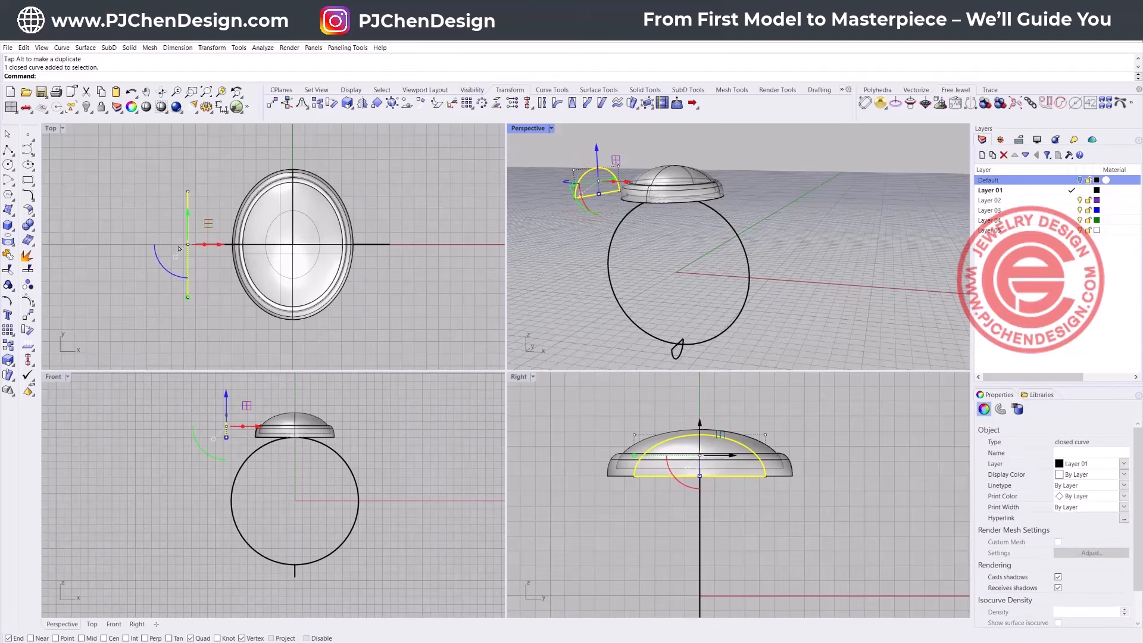
left_click(517, 378)
type("Proj")
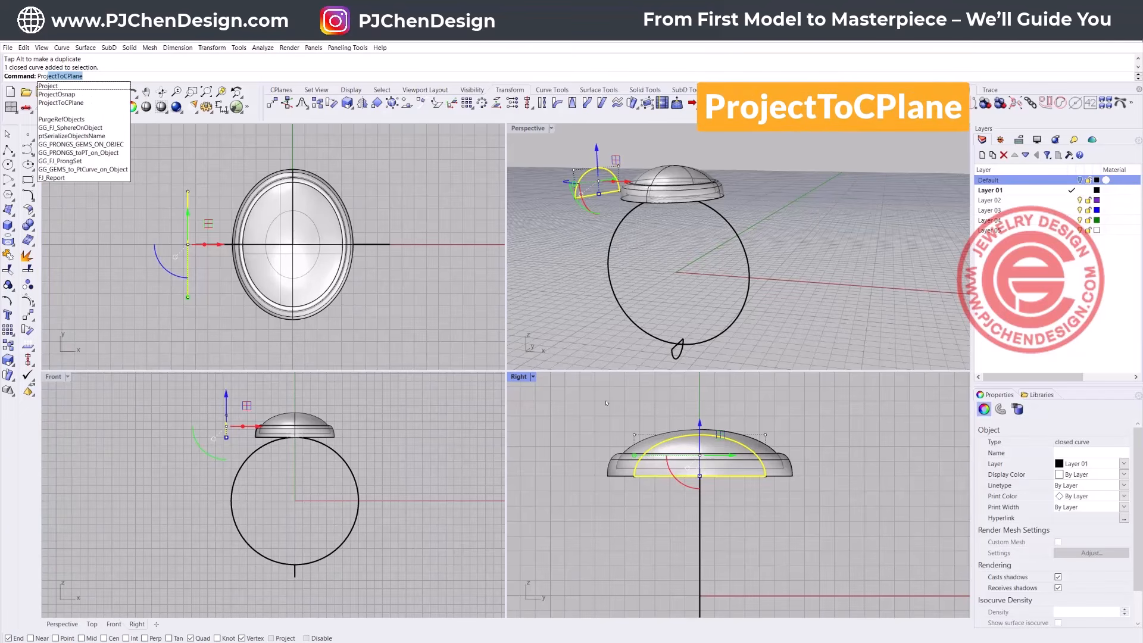
key("Return")
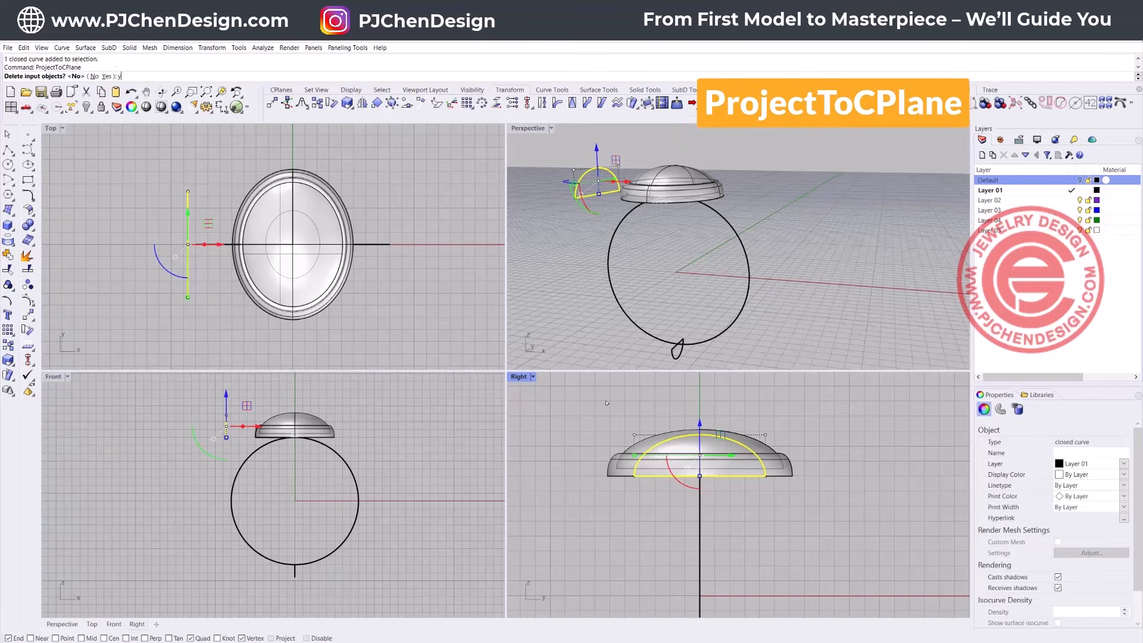
type("y")
key("Return")
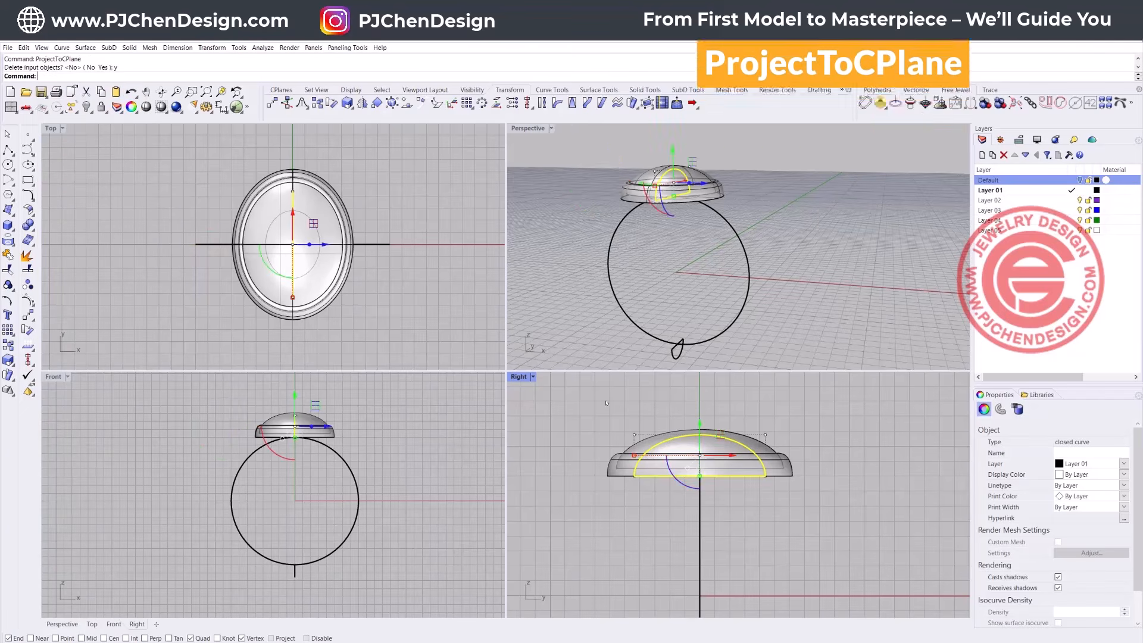
Step: Sweep 1 Rail the lower and upper half-round profiles along the ring circle as a closed sweep, keeping the default seam points
left_click(556, 173)
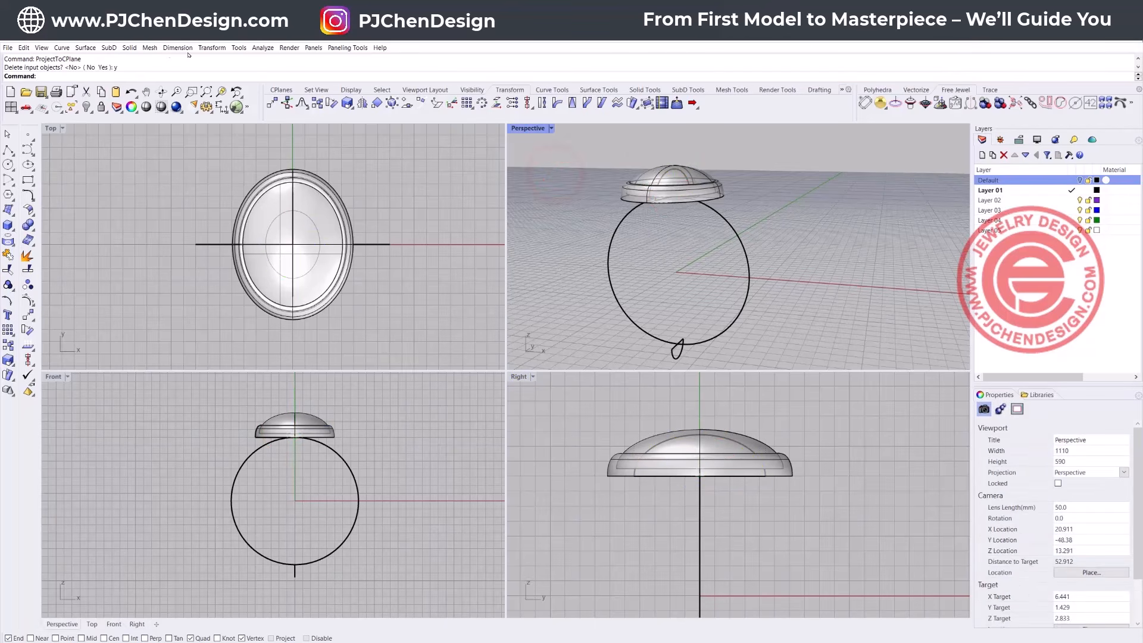
left_click(85, 47)
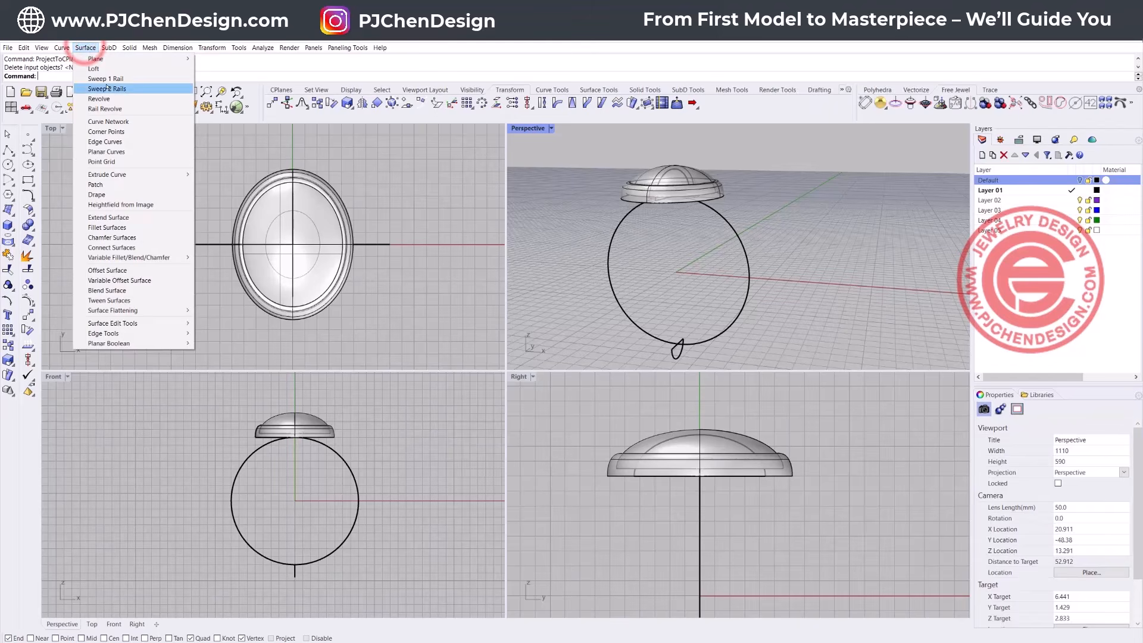
left_click(109, 76)
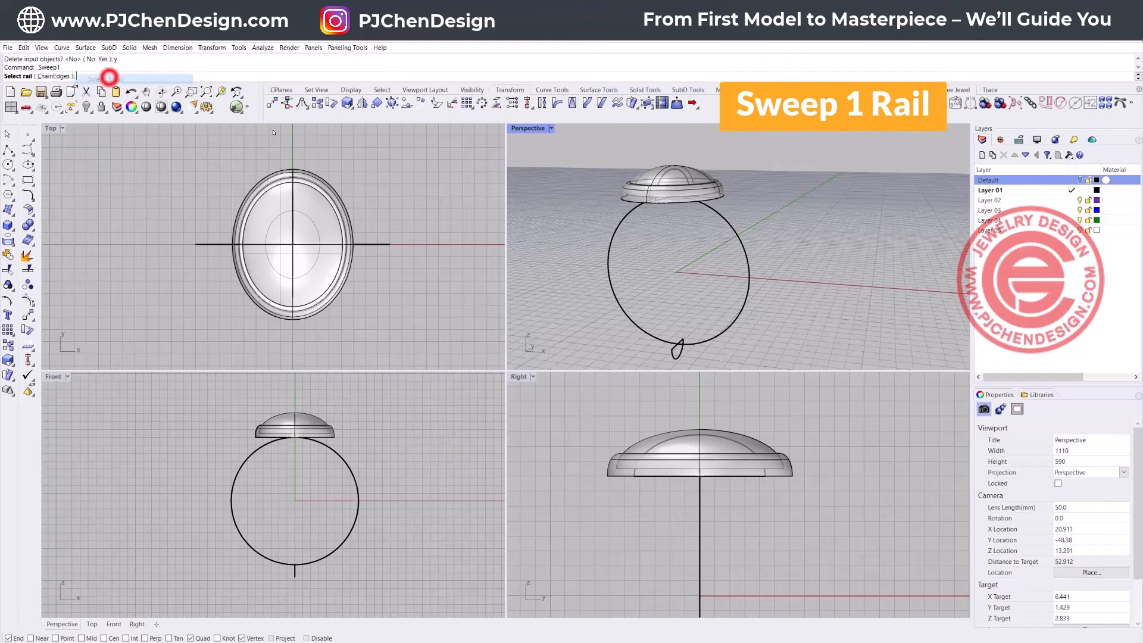
left_click(751, 283)
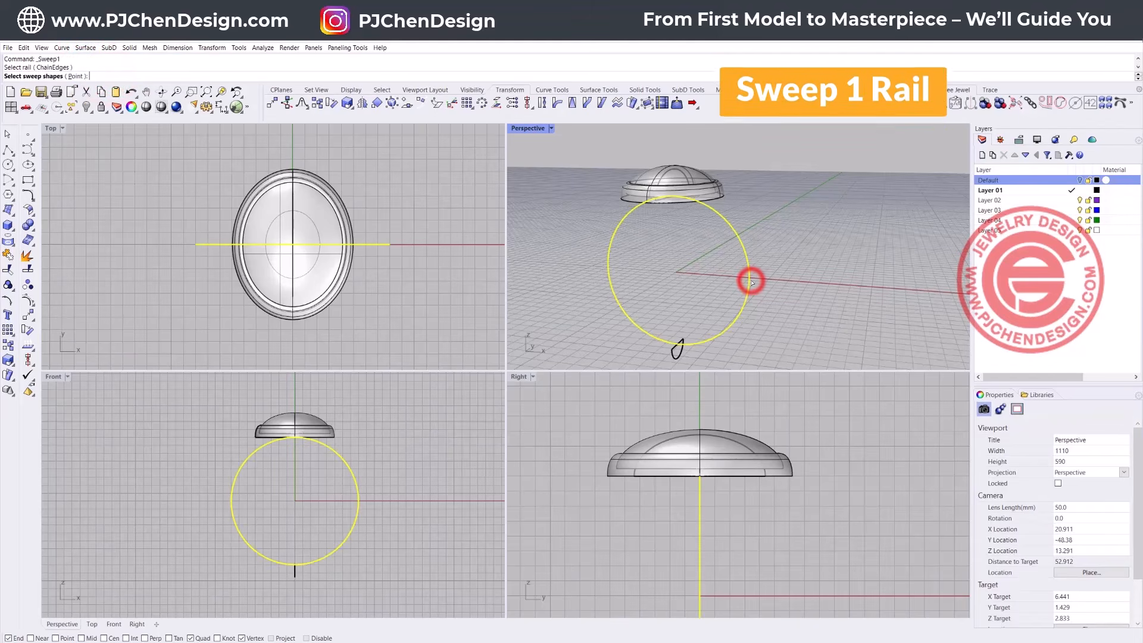
left_click(677, 352)
left_click(678, 171)
key("Return")
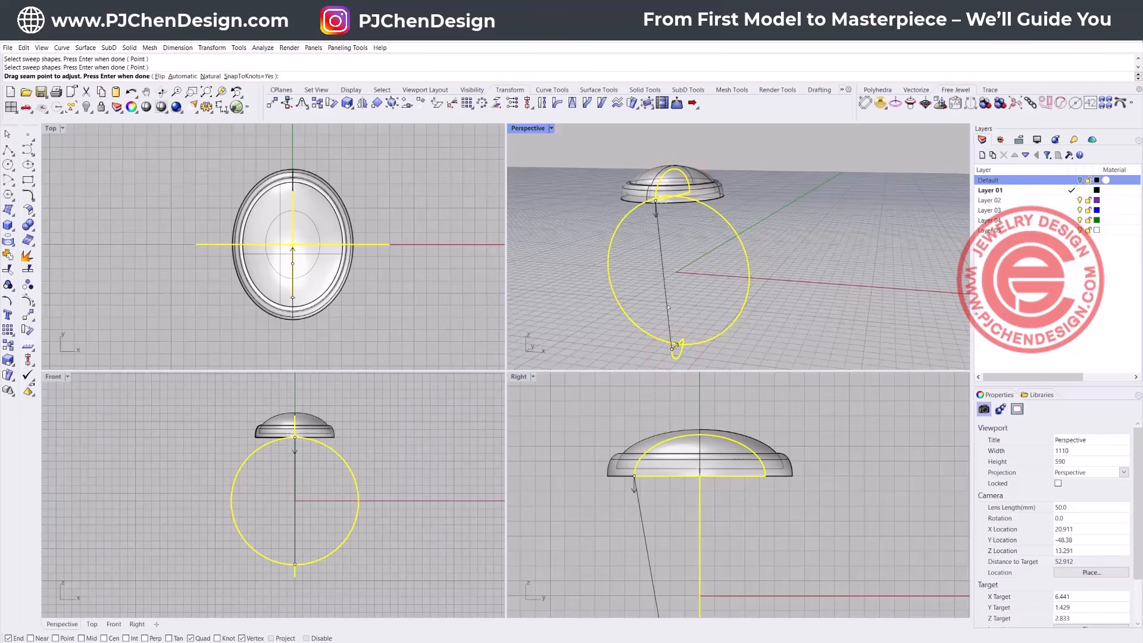
right_click_drag(750, 244, 740, 280)
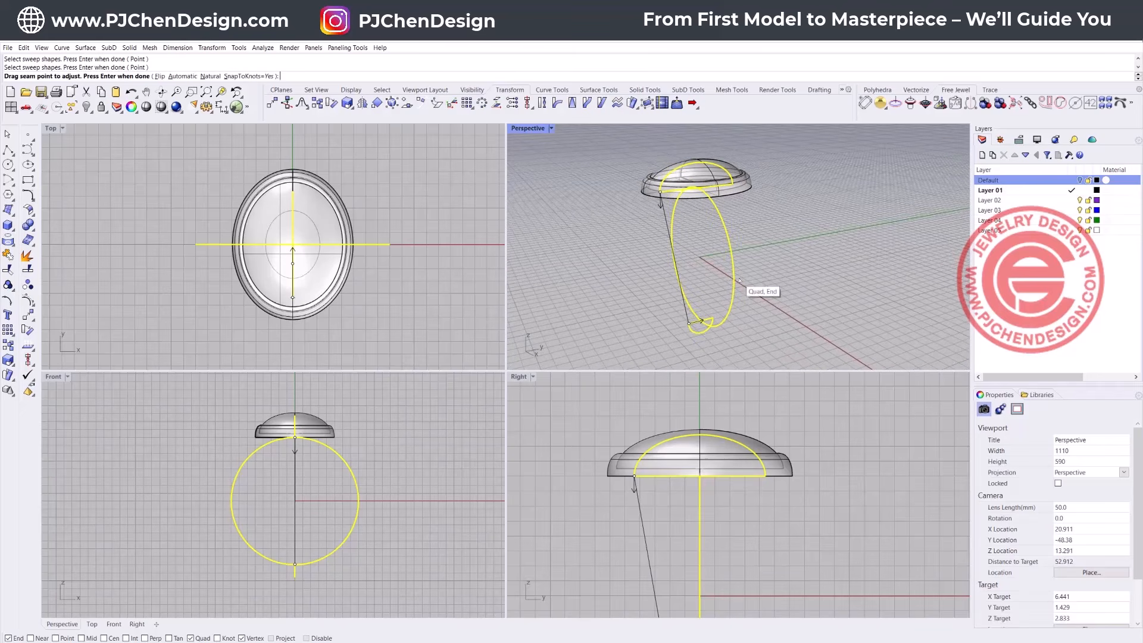
key("Return")
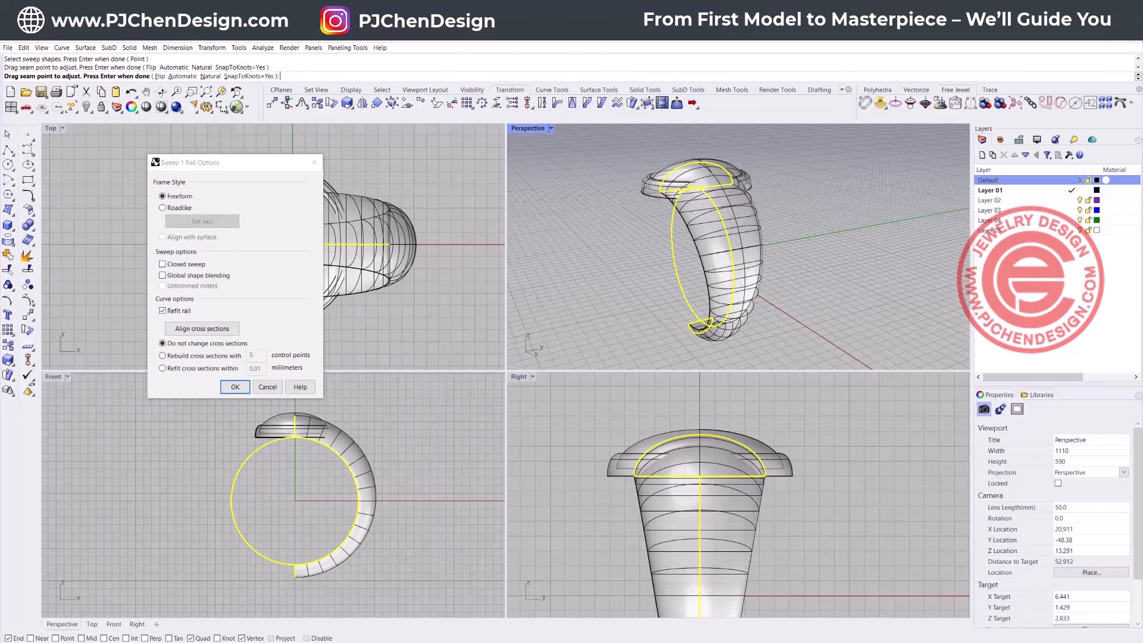
left_click(164, 264)
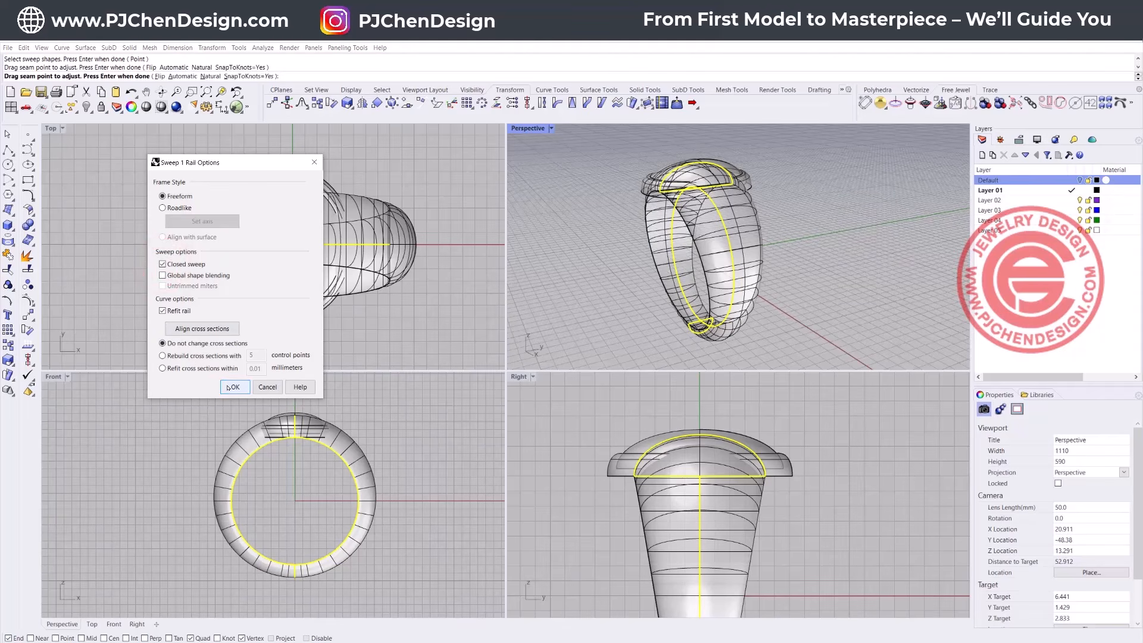
left_click(229, 387)
Step: Raise the top control points of the upper shank profile slightly in the Right view to thicken the swept band beneath the stone
scroll(728, 206, "up", 5)
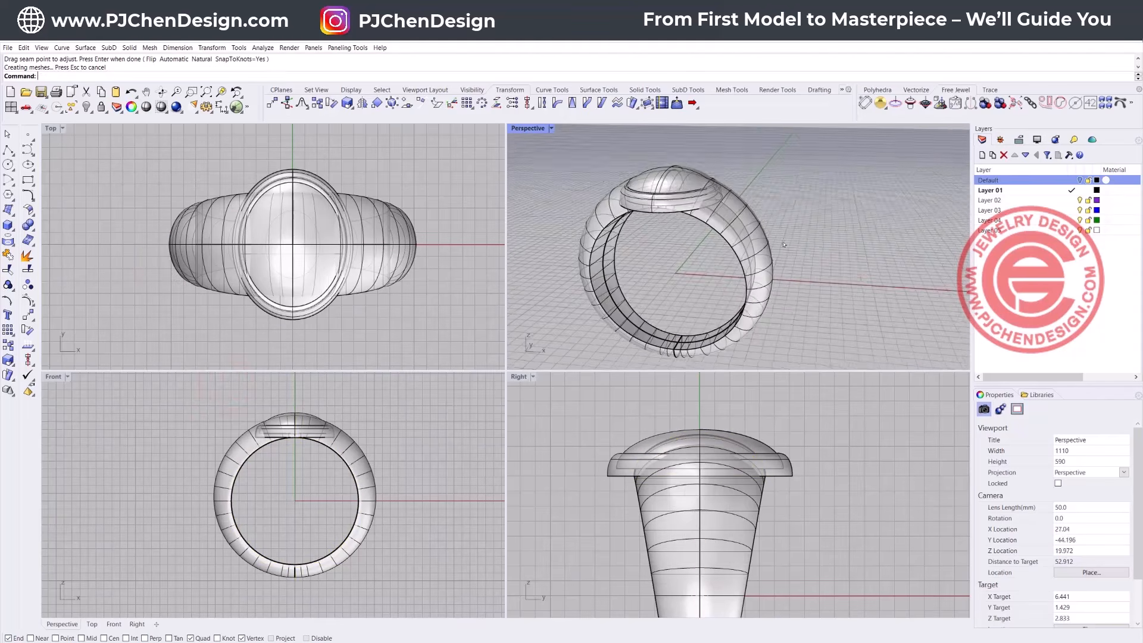
right_click_drag(728, 206, 718, 215)
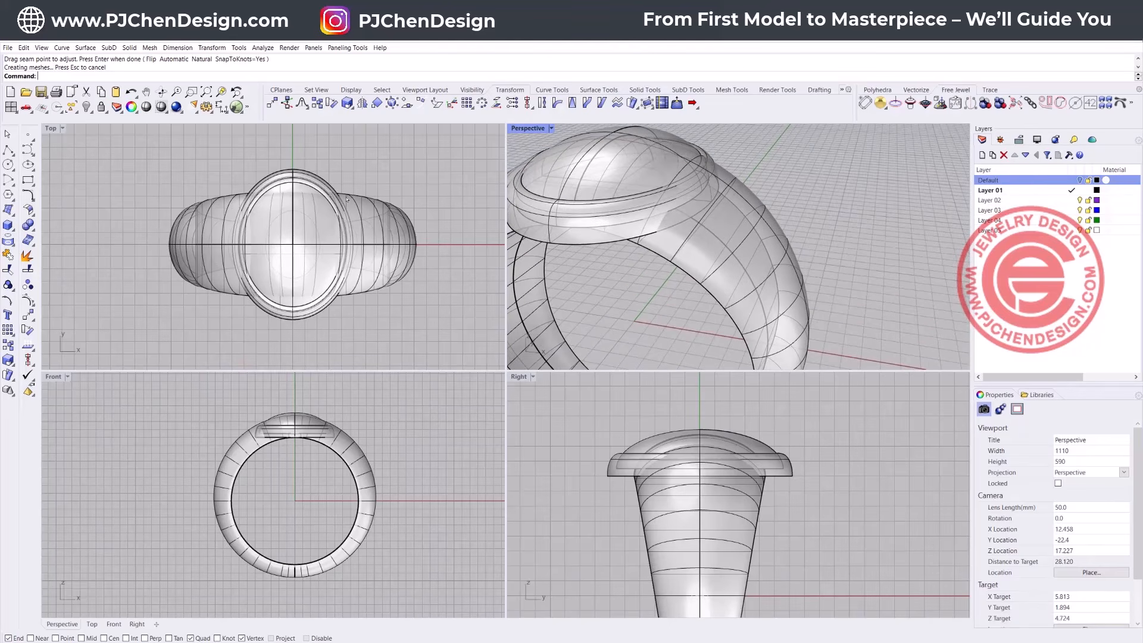
left_click(704, 434)
left_click(722, 443)
left_click_drag(592, 408, 808, 450)
left_click_drag(699, 402, 700, 395)
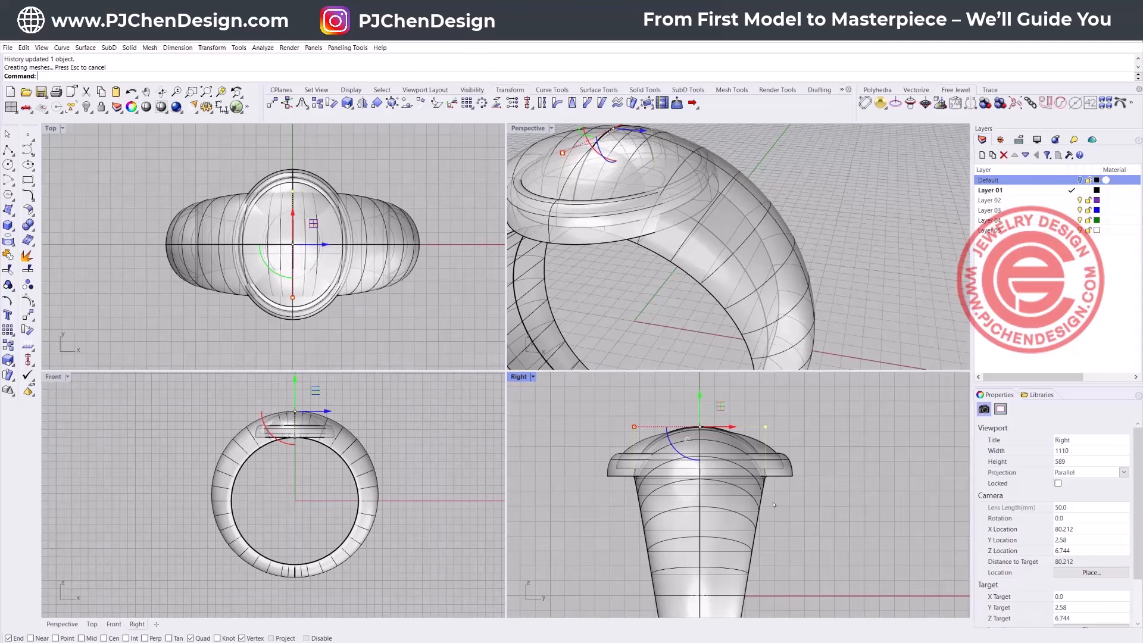
key("Escape")
key("Escape")
left_click(851, 225)
scroll(850, 225, "down", 3)
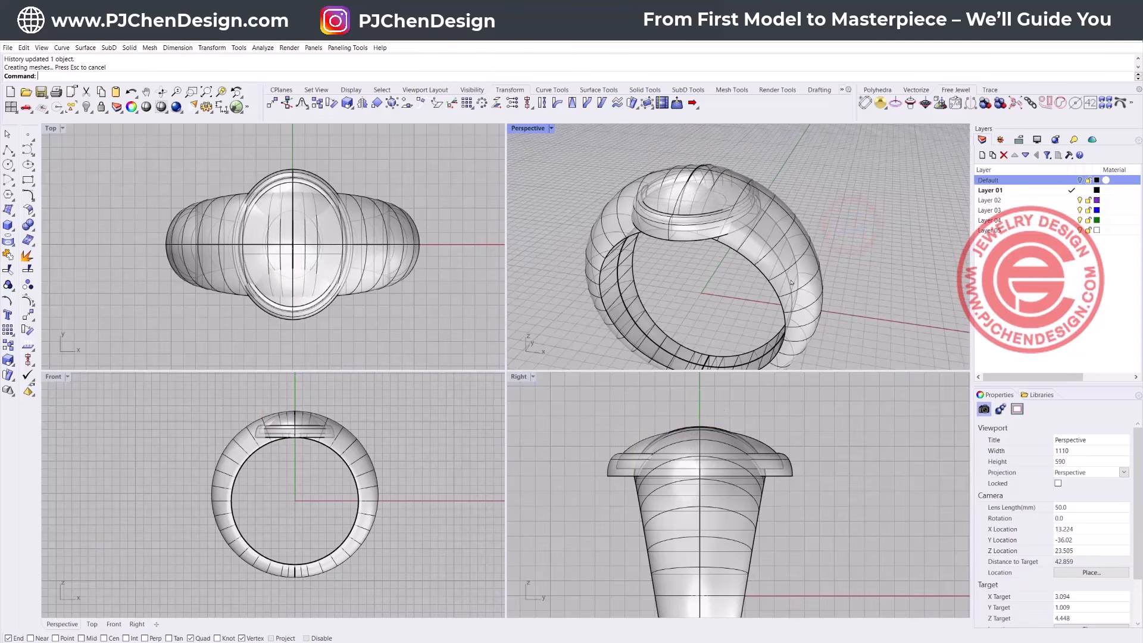
Step: Make Layer 02 current and lock Layer 01, which holds the ring band and setting
left_click(388, 274)
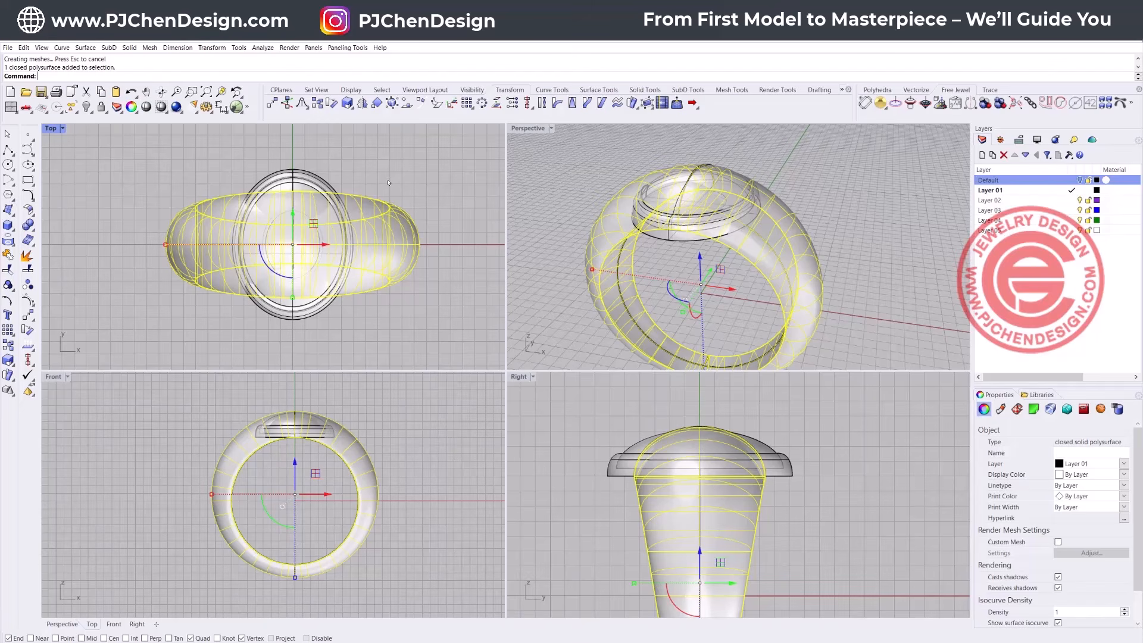
left_click(426, 310)
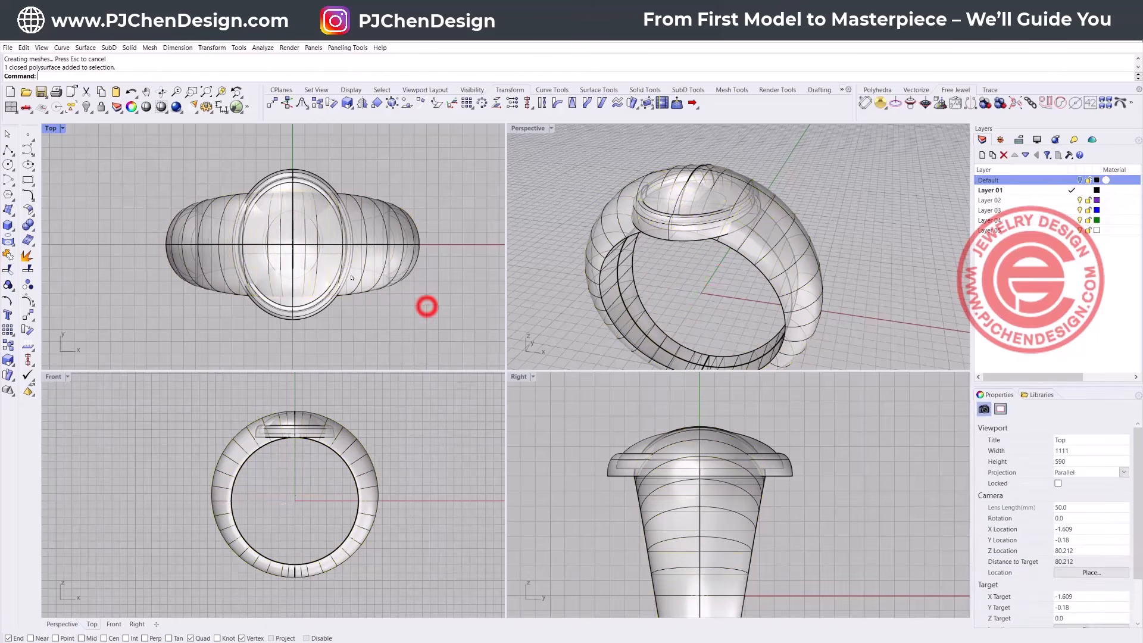
left_click(375, 250)
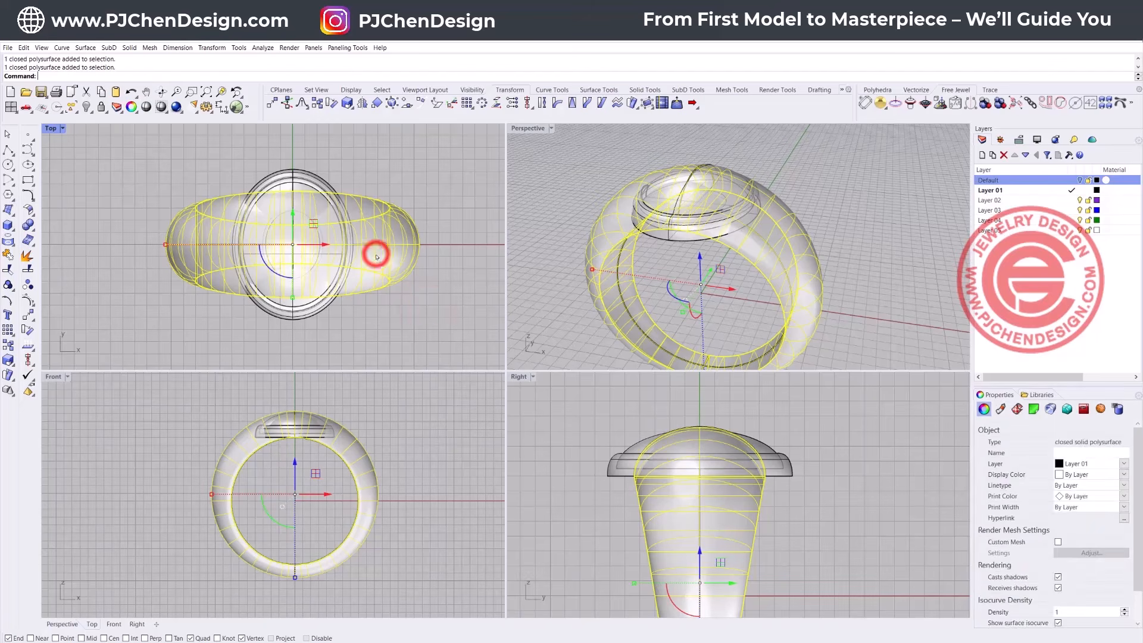
left_click(1072, 201)
left_click(1089, 190)
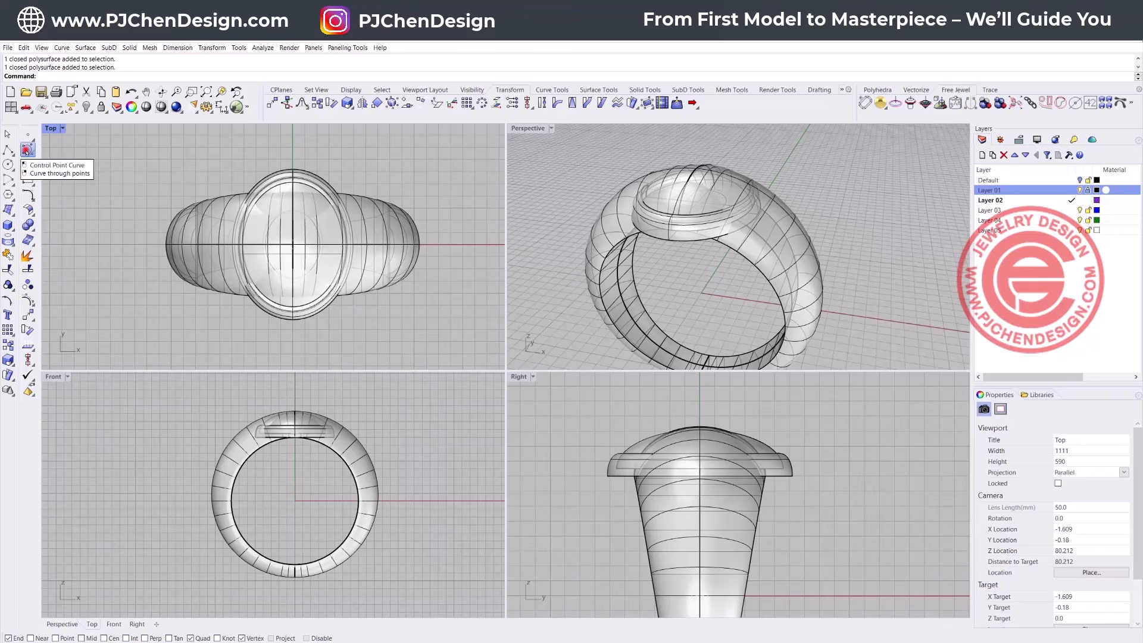
left_click(28, 150)
scroll(303, 244, "up", 3)
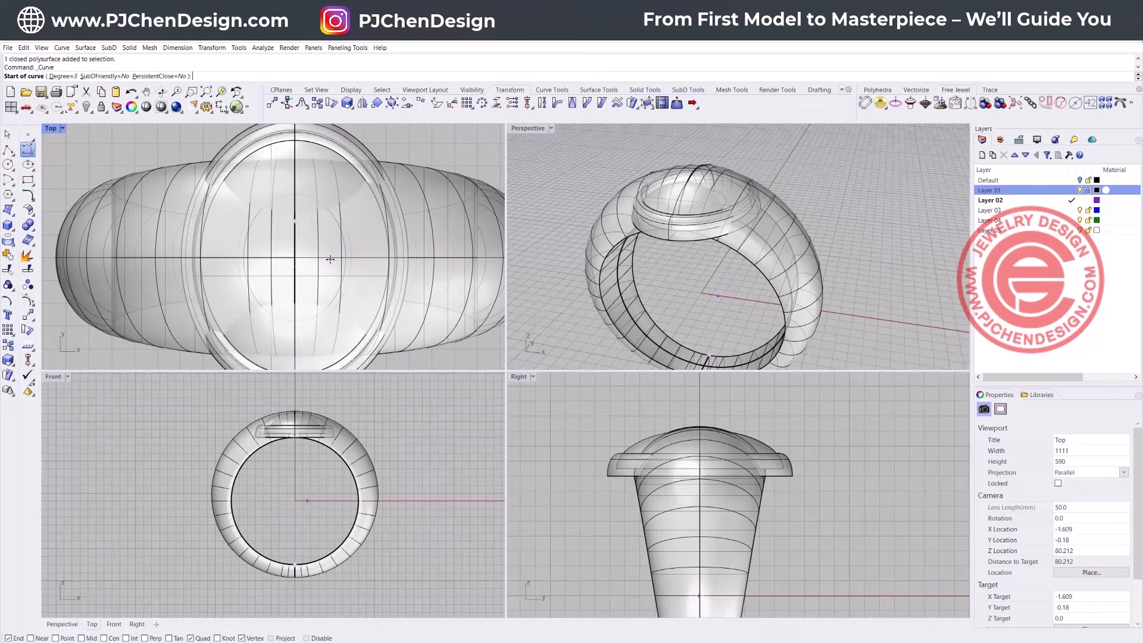
left_click(330, 259)
left_click(348, 214)
key("Escape")
Step: In the Top view, draw a degree 3 control point curve arching from inside the setting over the shoulder and tapering out past the band
right_click(366, 253)
left_click(361, 262)
left_click(376, 218)
left_click(430, 204)
right_click_drag(446, 207, 353, 184)
left_click(339, 201)
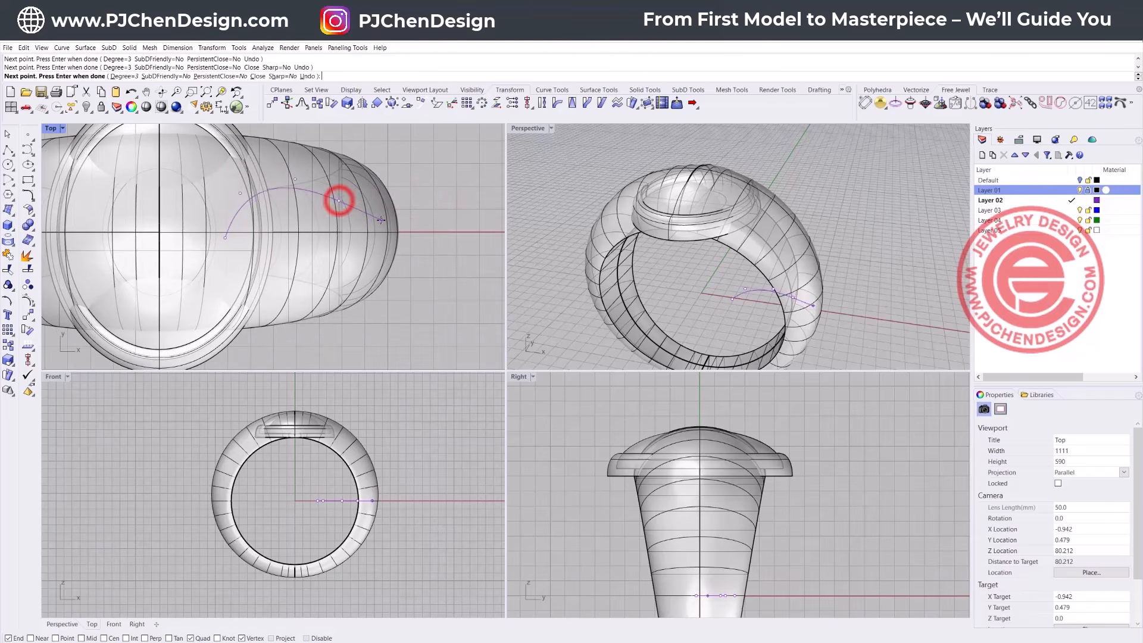
left_click(382, 220)
left_click(443, 218)
right_click(434, 220)
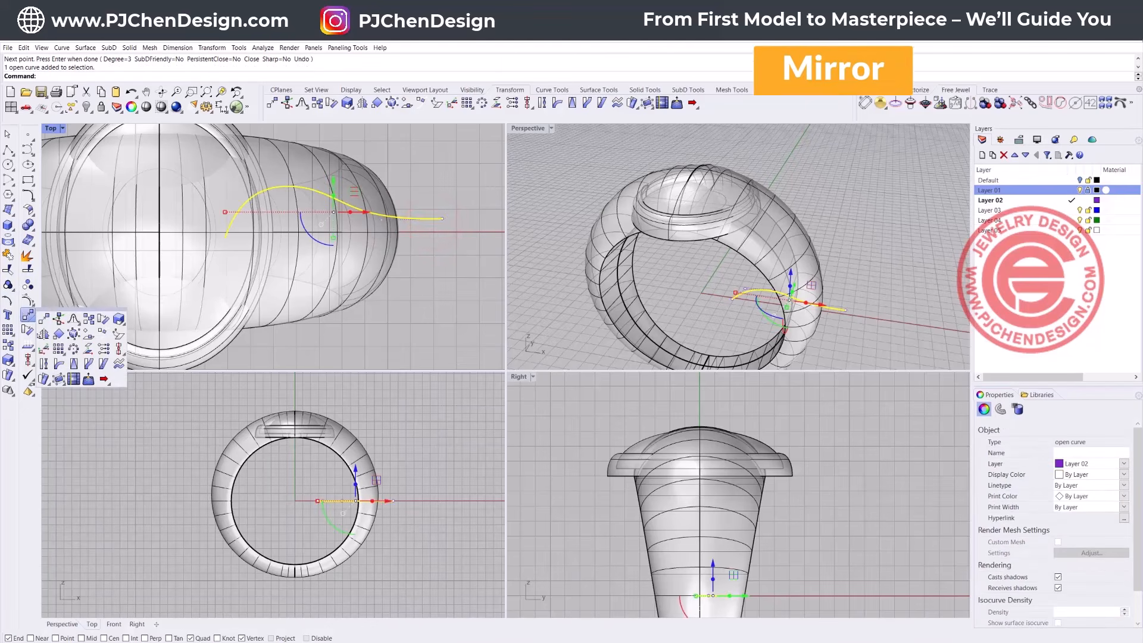
Step: Mirror a copy of the shoulder curve across the horizontal axis, starting the mirror plane at the origin 0
left_click(28, 330)
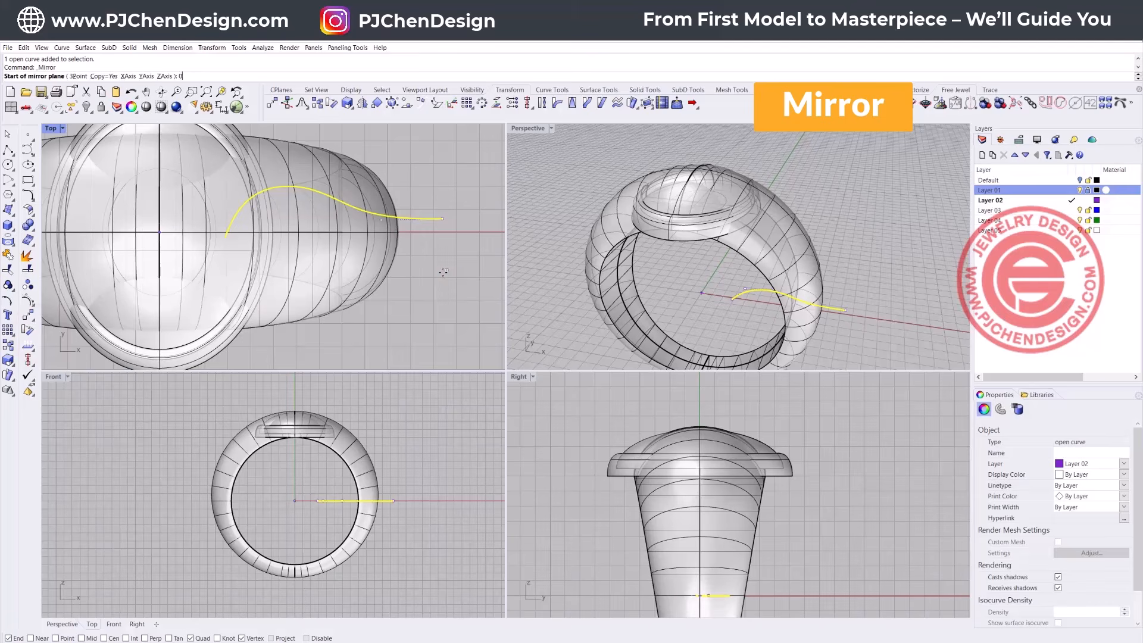
type("0")
key("Return")
left_click(472, 235)
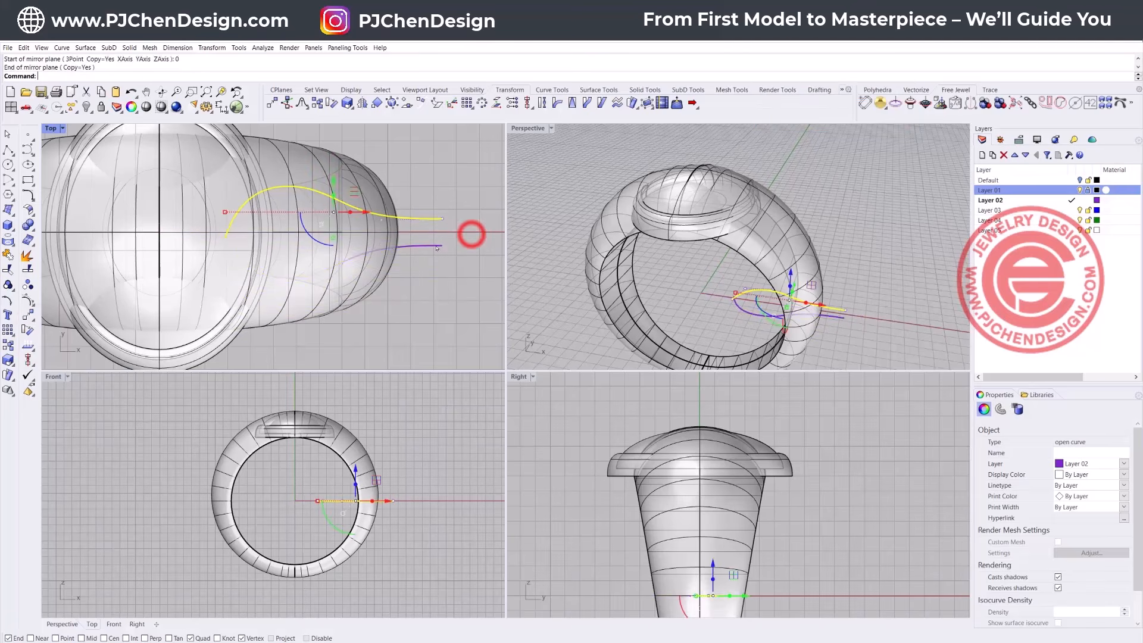
Step: Trim both shoulder curves against each other to remove the overlapping ends where they cross inside the setting
left_click(434, 246, "shift")
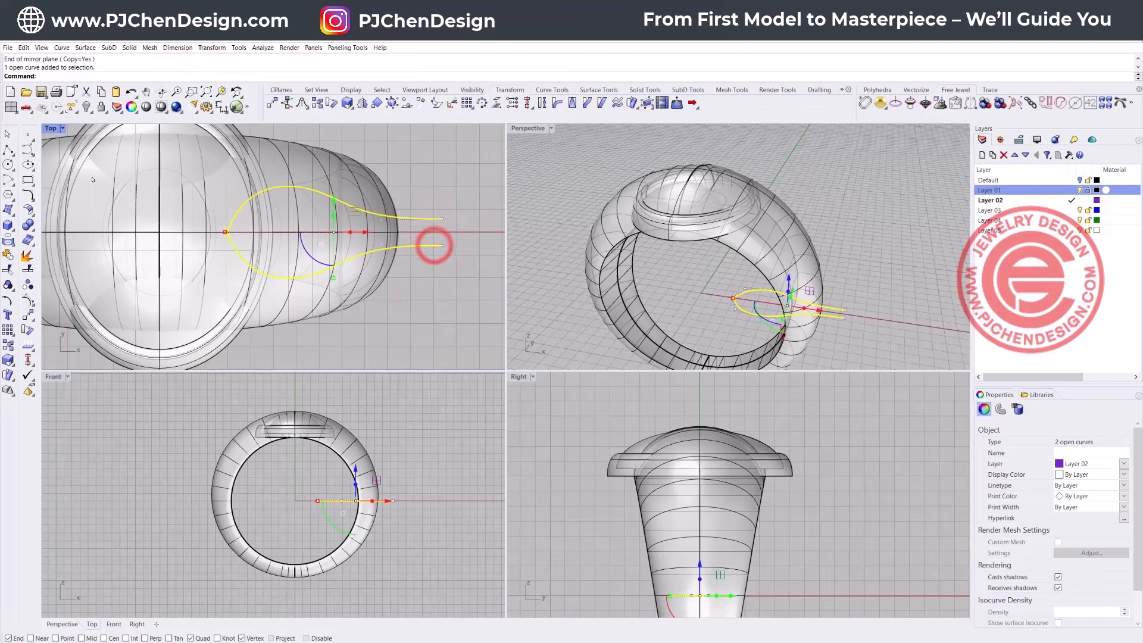
left_click(8, 269)
scroll(229, 235, "up", 6)
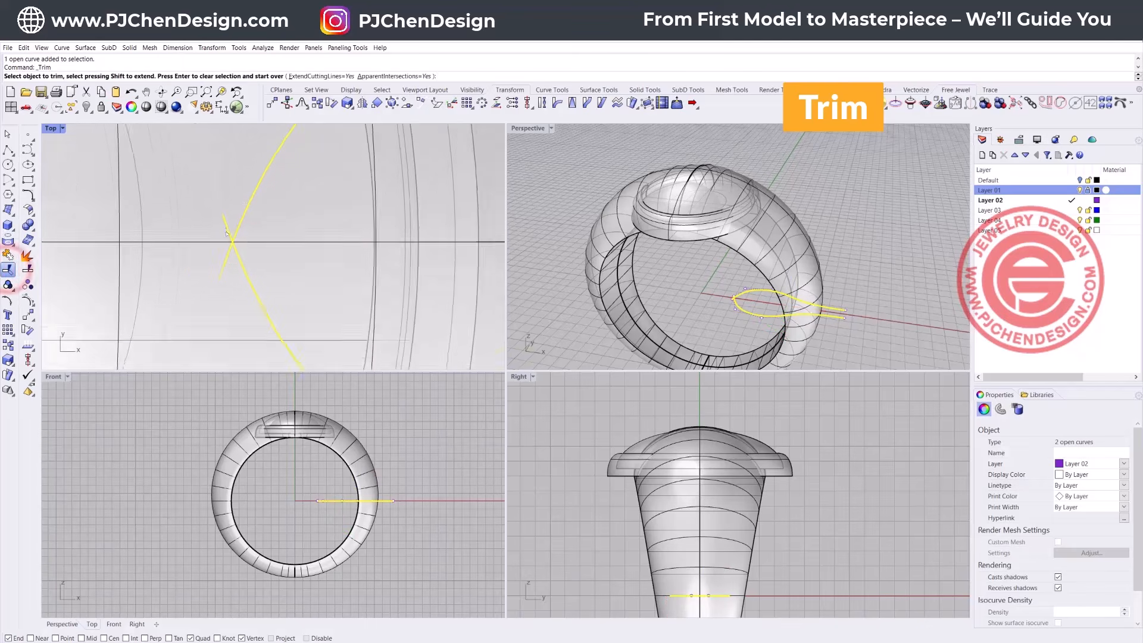
left_click(229, 226)
left_click(226, 262)
scroll(226, 256, "down", 6)
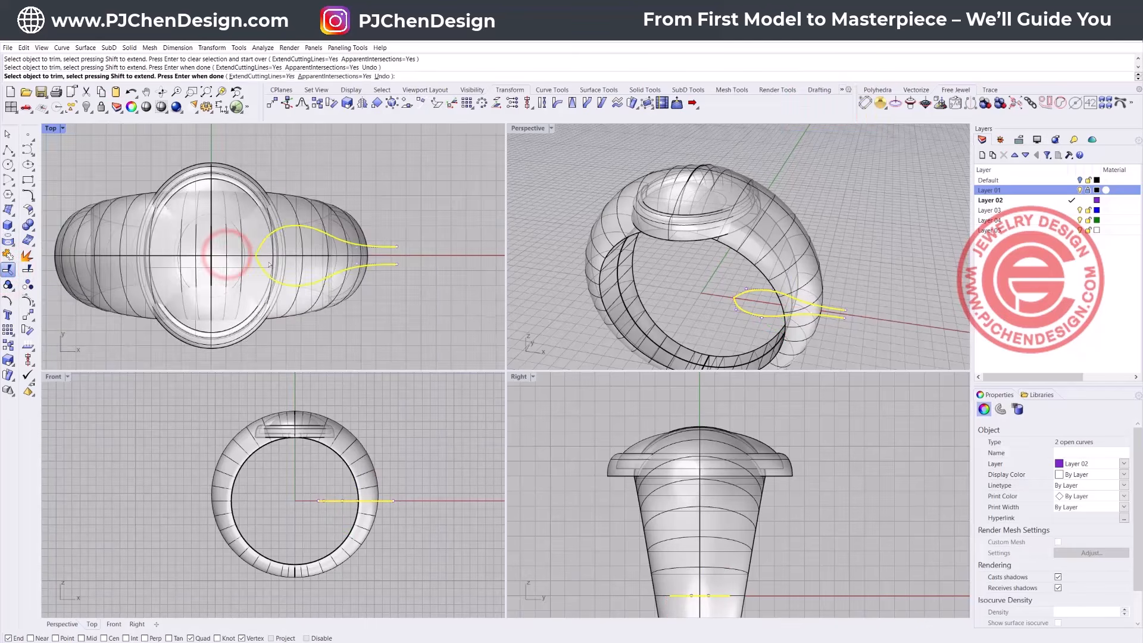
key("Return")
left_click(386, 300)
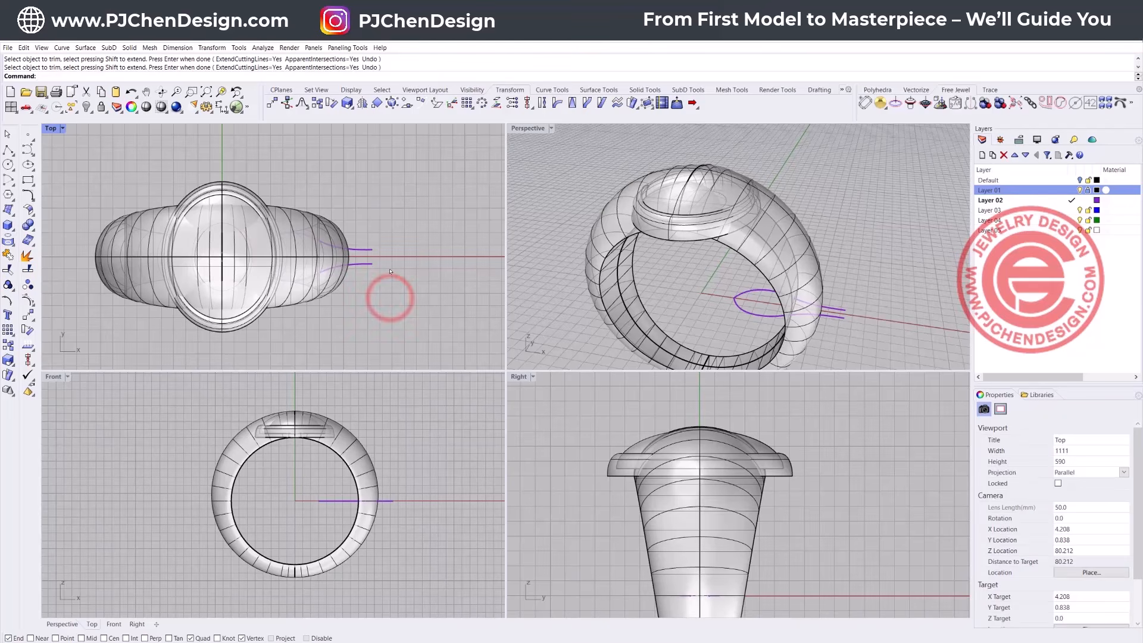
Step: Unlock Layer 01, paste a duplicate of the ring band in place, and hide one of the two coincident bands
left_click_drag(380, 240, 364, 246)
scroll(336, 244, "up", 2)
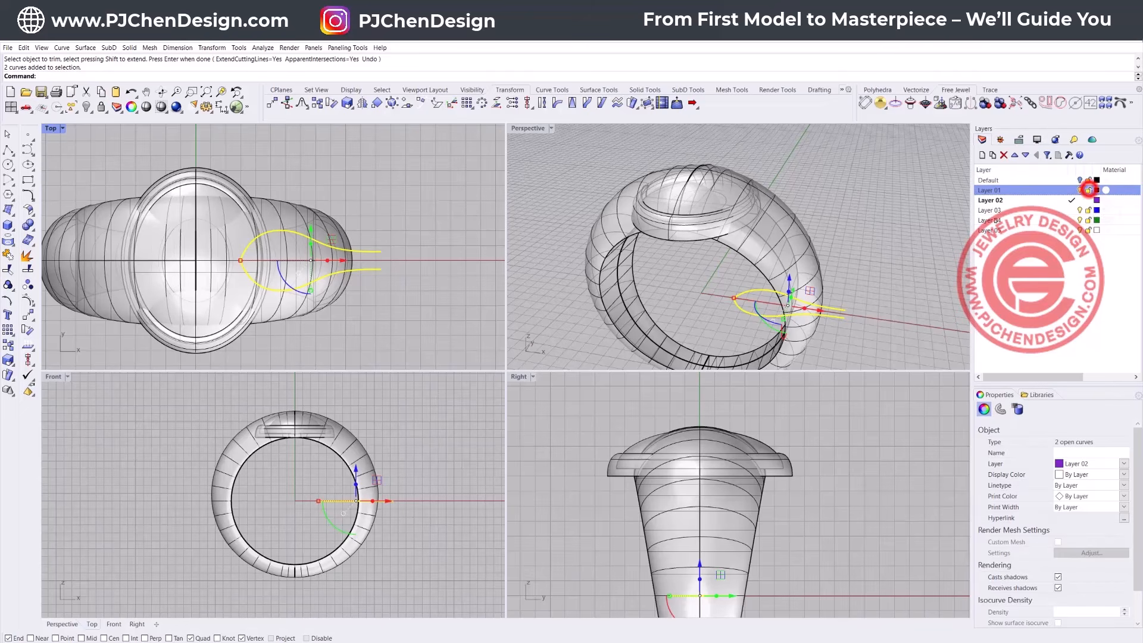
left_click(359, 365)
left_click(283, 310)
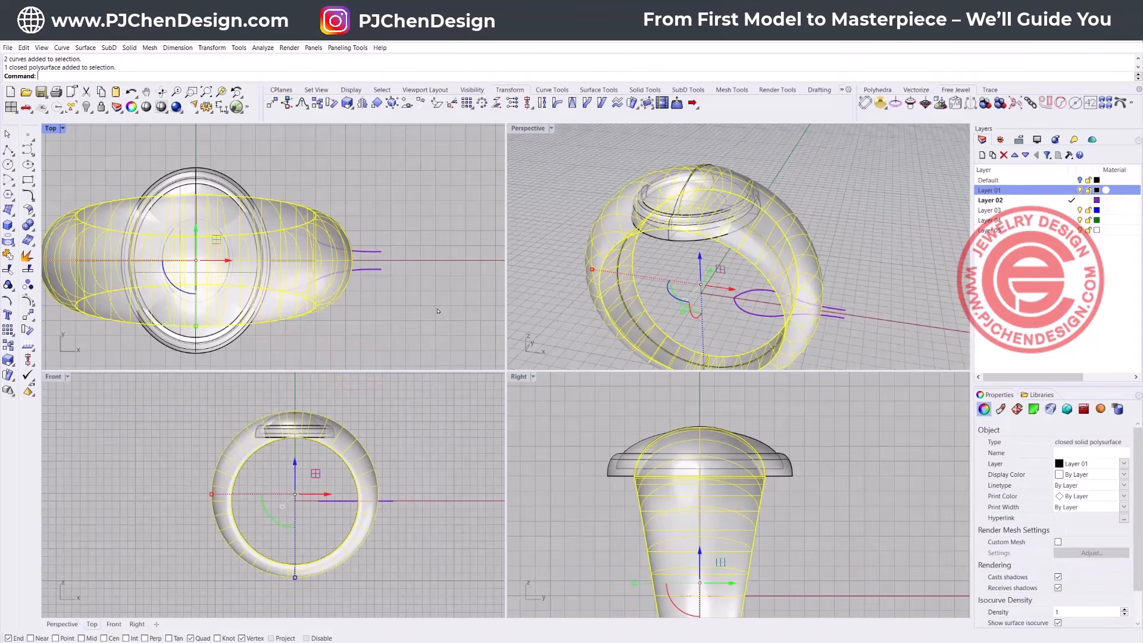
key("ctrl+c")
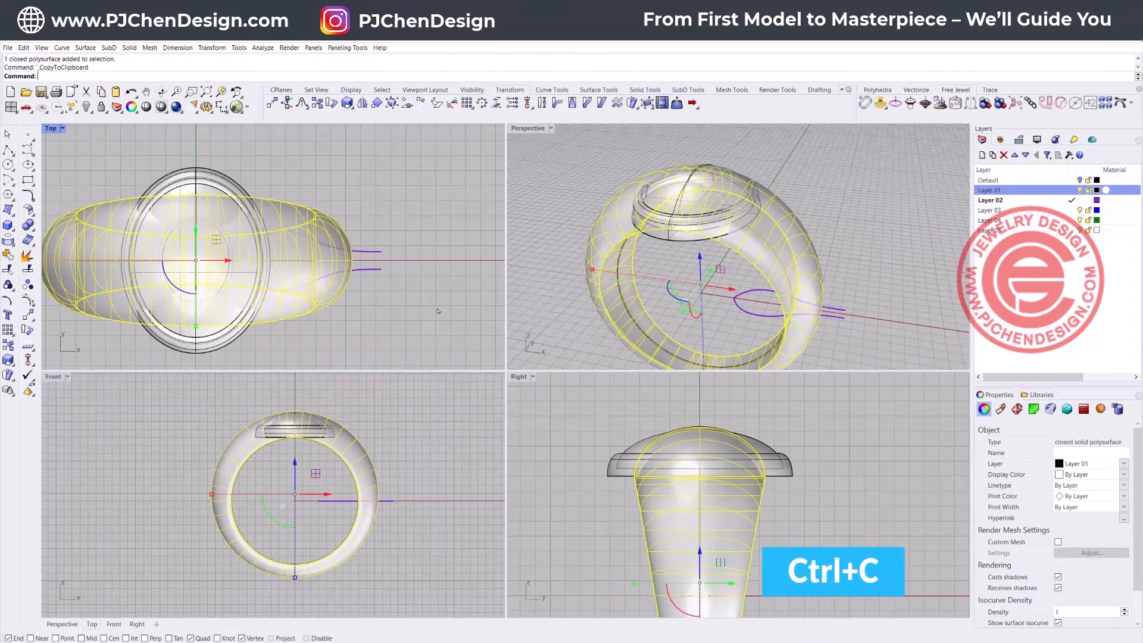
key("ctrl+v")
left_click(437, 309)
left_click(325, 304)
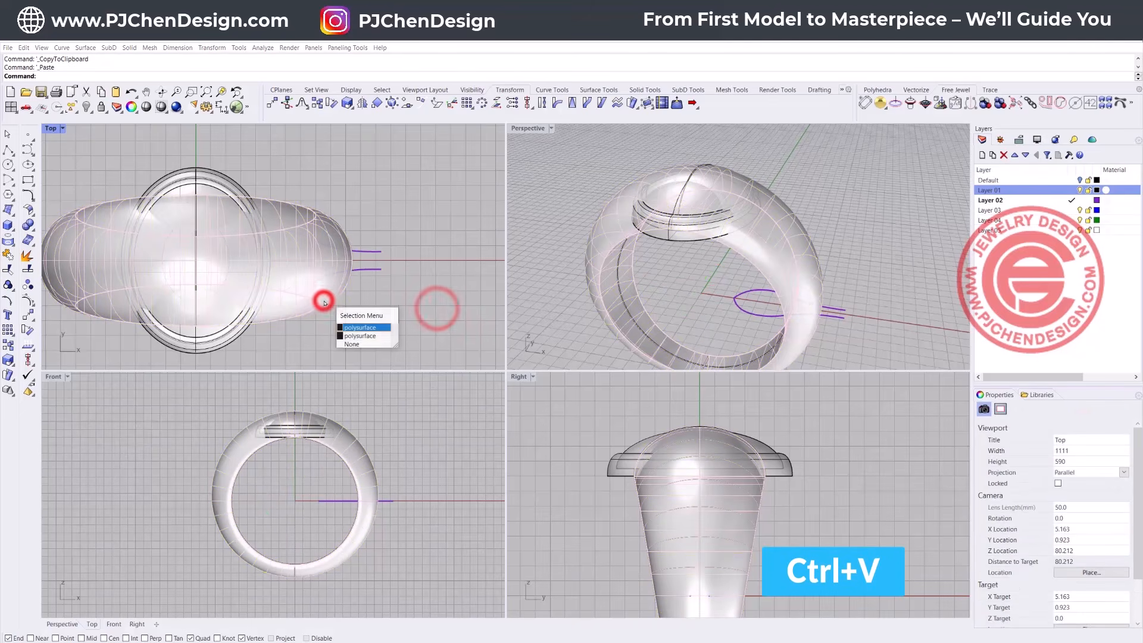
left_click(359, 328)
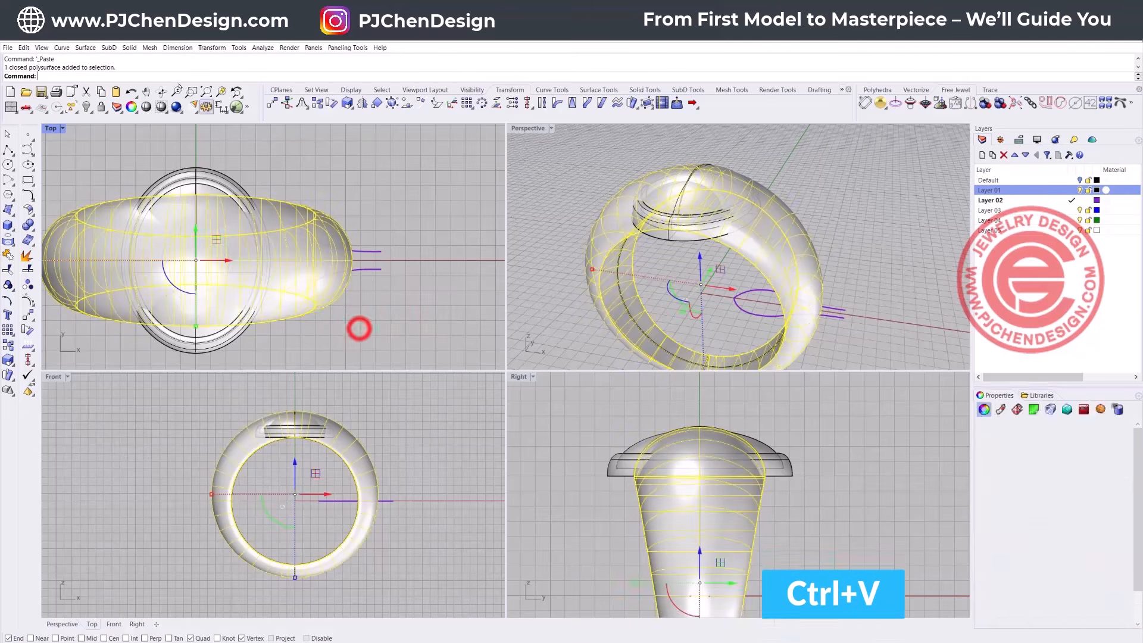
left_click(87, 106)
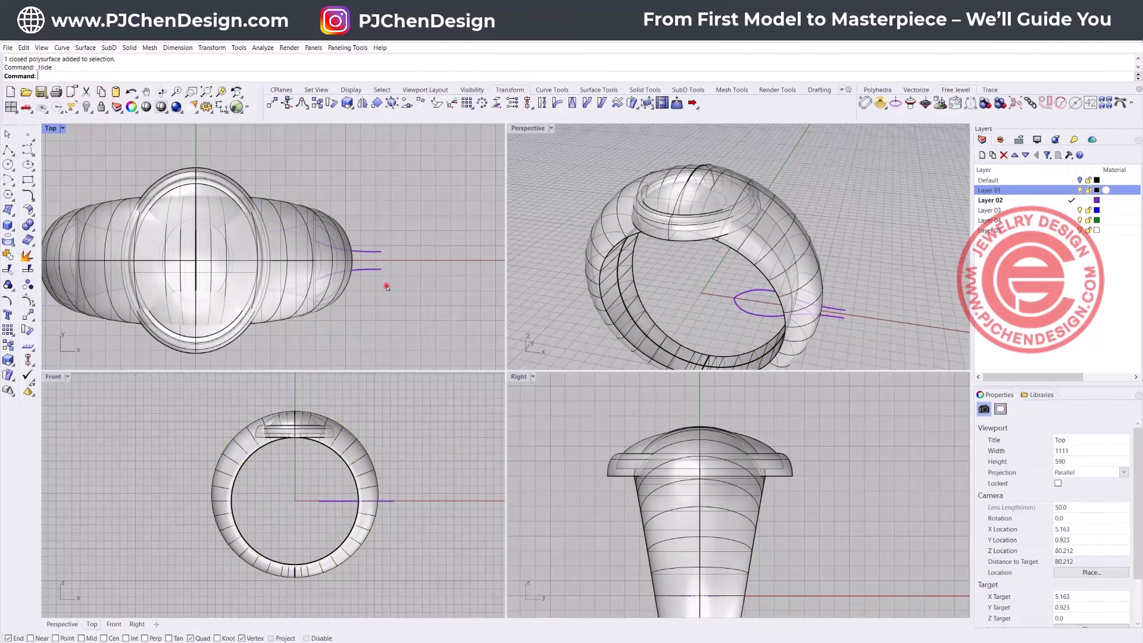
Step: Trim the visible band with both shoulder curves in the Top view, keeping only the teardrop area between them
left_click_drag(386, 286, 369, 231)
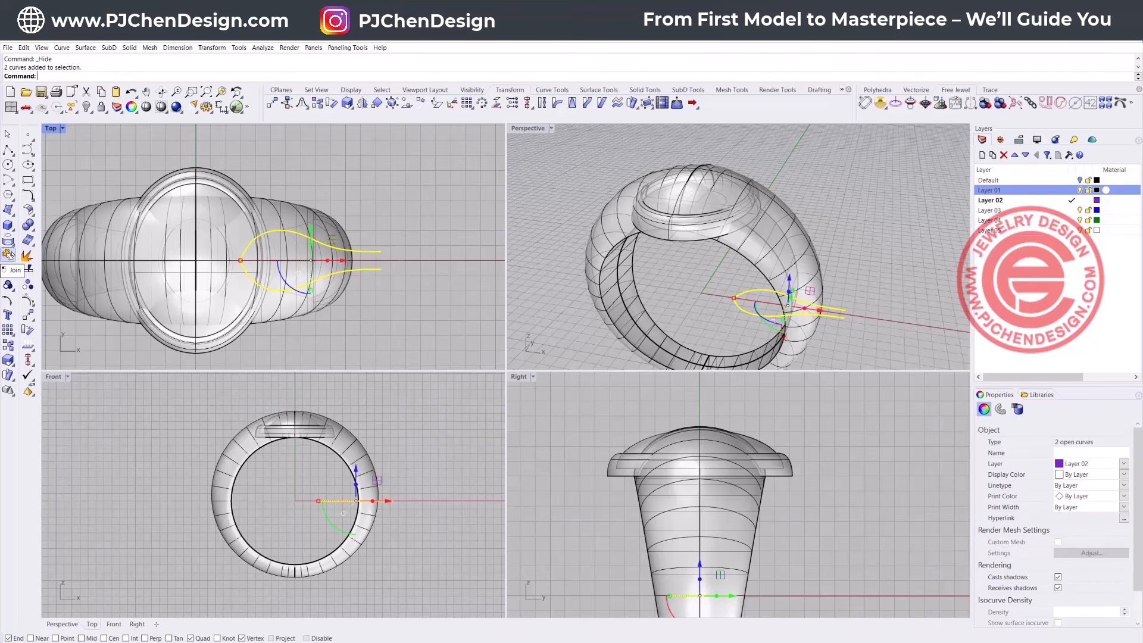
left_click(8, 270)
left_click(330, 232)
key("Return")
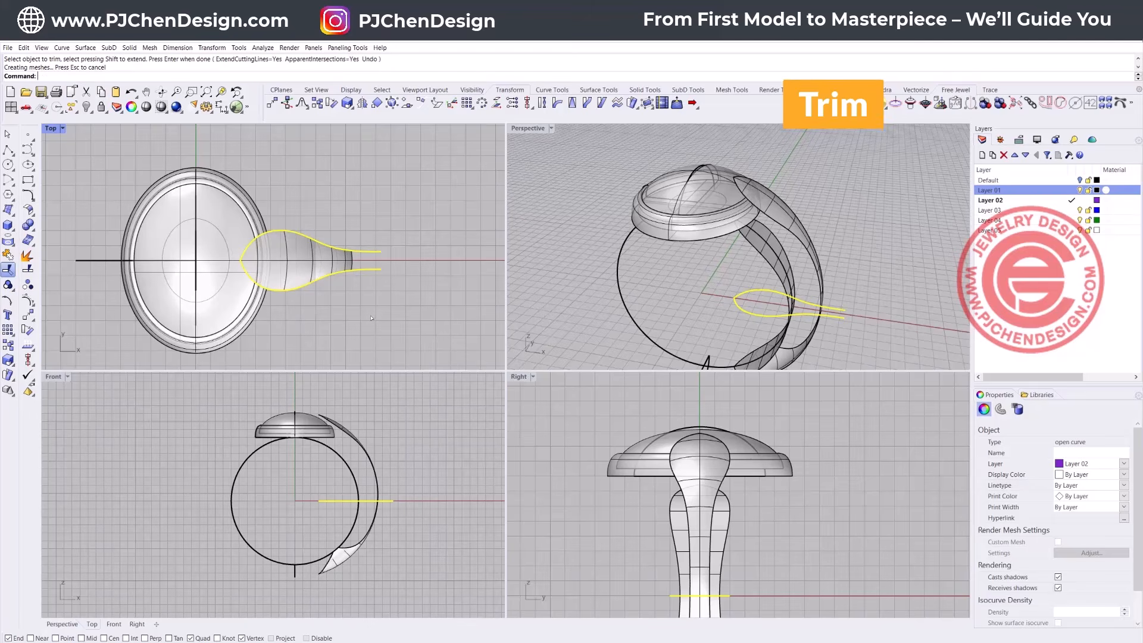
Step: In the Front view, draw a straight diagonal polyline across the trimmed shoulder strip, from inside the finger hole to outside the band
left_click(578, 367)
scroll(787, 280, "down", 4)
right_click_drag(840, 284, 815, 292)
scroll(815, 292, "up", 4)
left_click(772, 256)
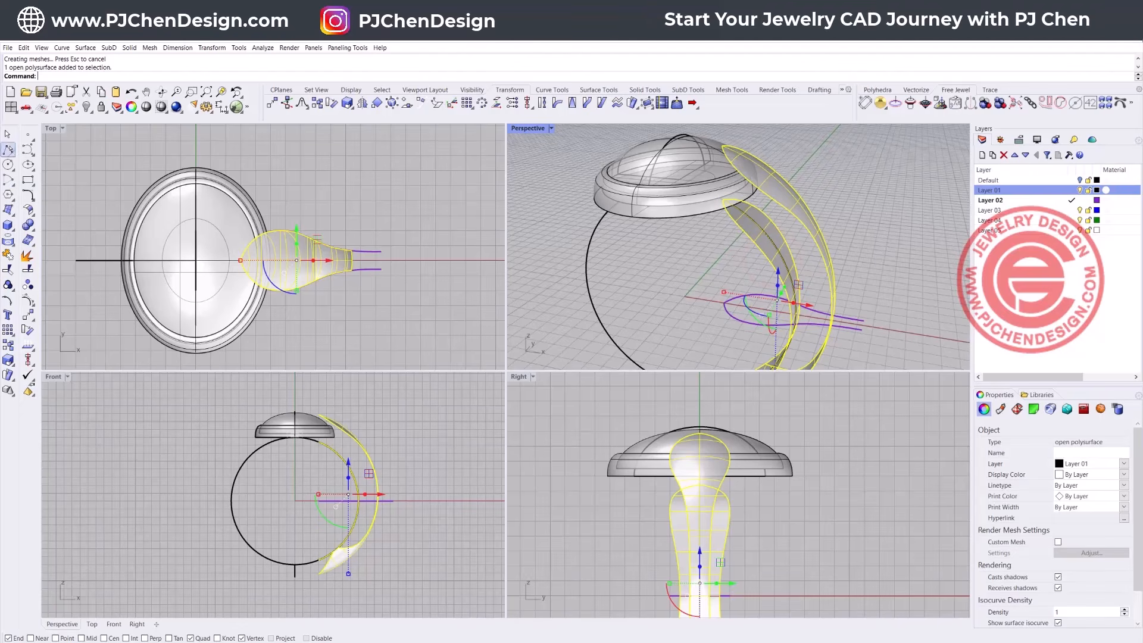
left_click(9, 150)
left_click(308, 483)
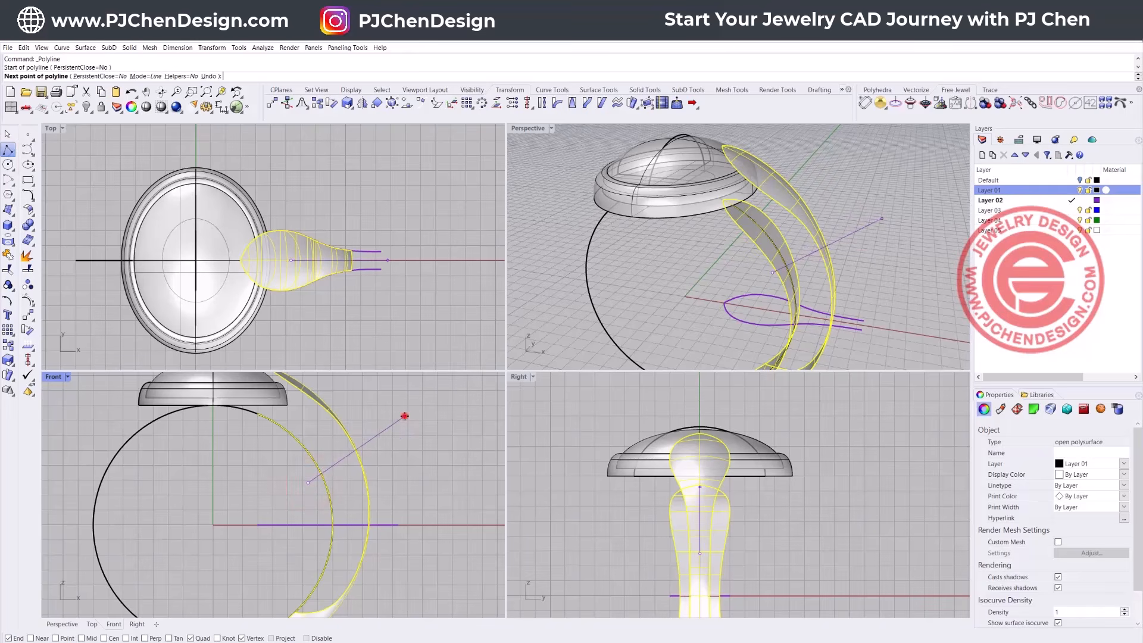
left_click(404, 416)
key("Return")
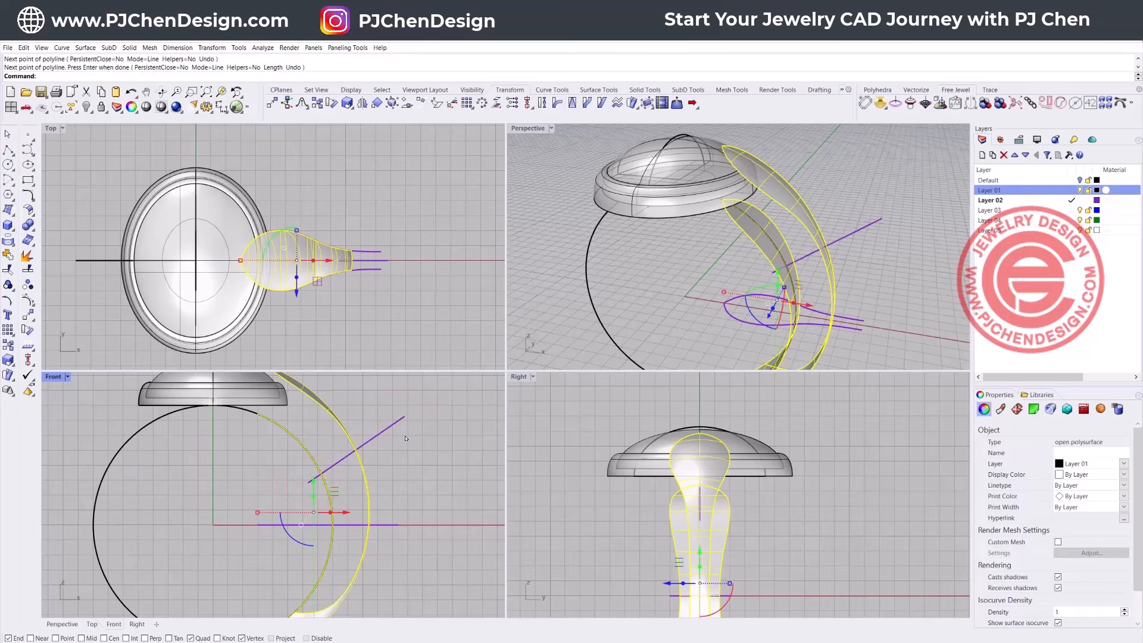
left_click(434, 447)
Step: Trim away the strip below the diagonal line and delete the remaining inner surface piece
left_click(366, 441)
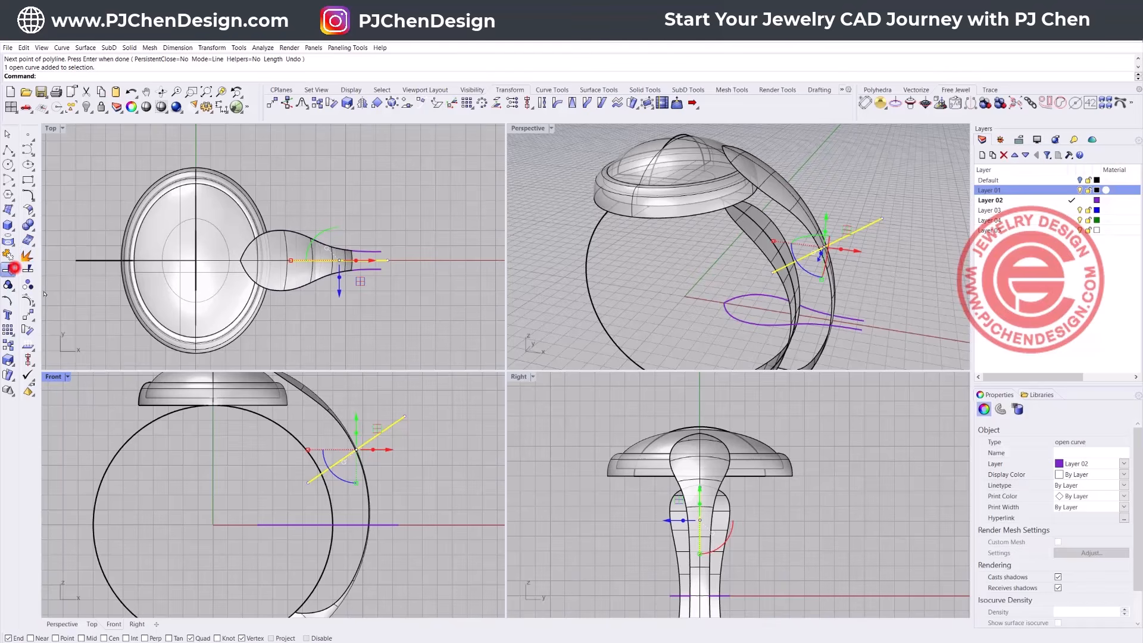
left_click(383, 492)
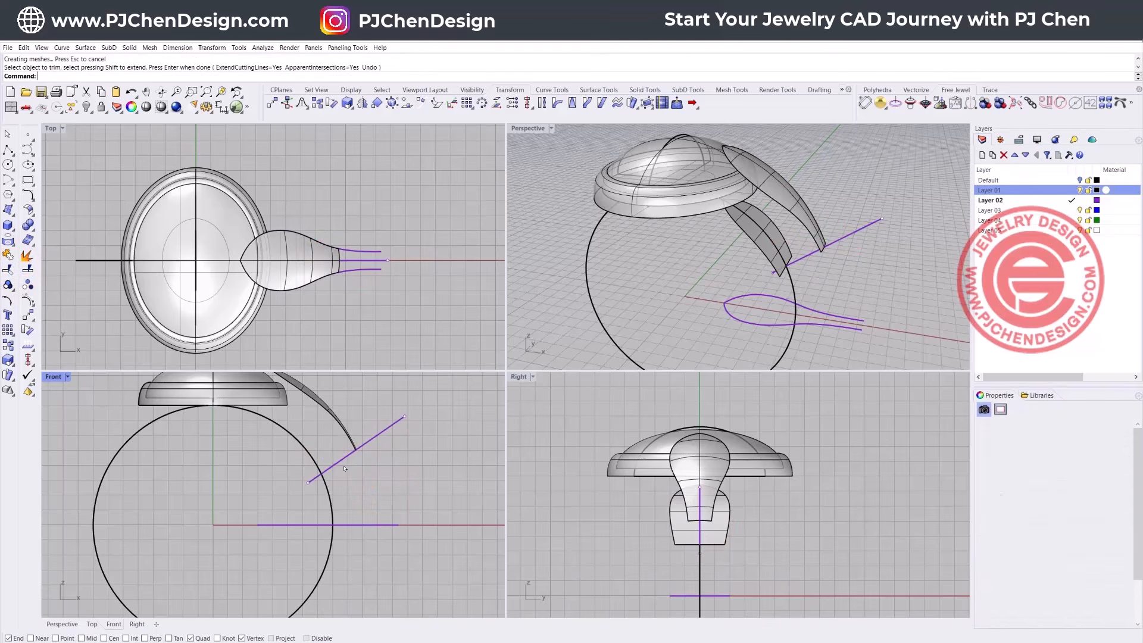
left_click(760, 243)
key("Delete")
Step: Offset the outer teardrop surface 0.65 as a solid with all directions flipped inward toward the finger hole
left_click(386, 329)
scroll(758, 263, "down", 4)
scroll(774, 214, "up", 6)
right_click_drag(789, 229, 766, 244)
left_click(766, 244)
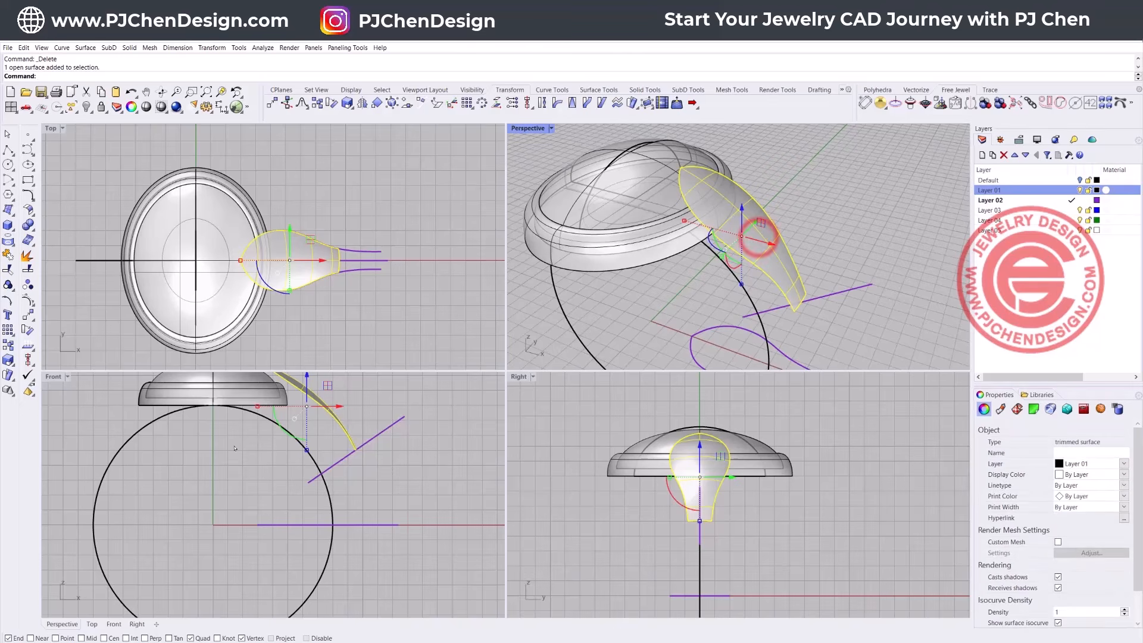
scroll(286, 440, "up", 4)
scroll(286, 440, "up", 2)
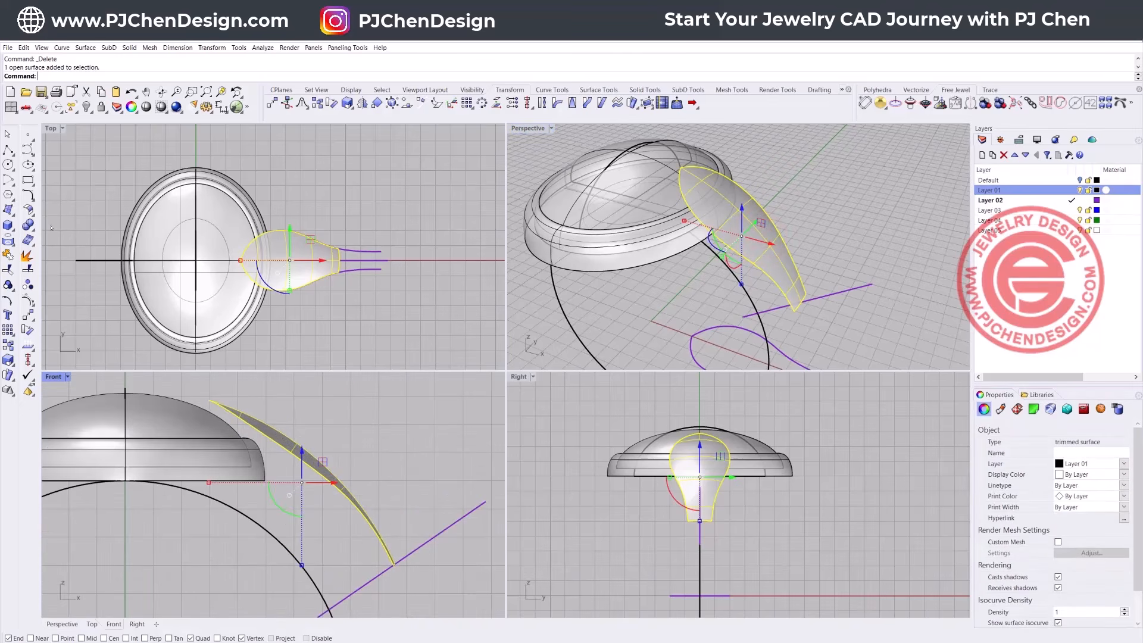
left_click(27, 211)
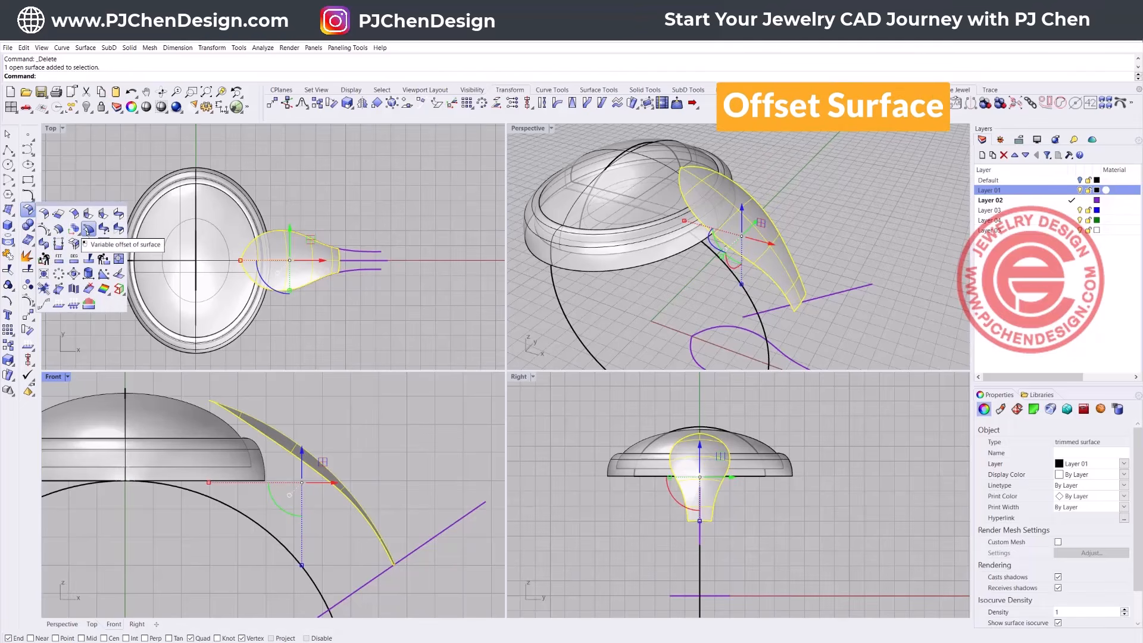
left_click(59, 230)
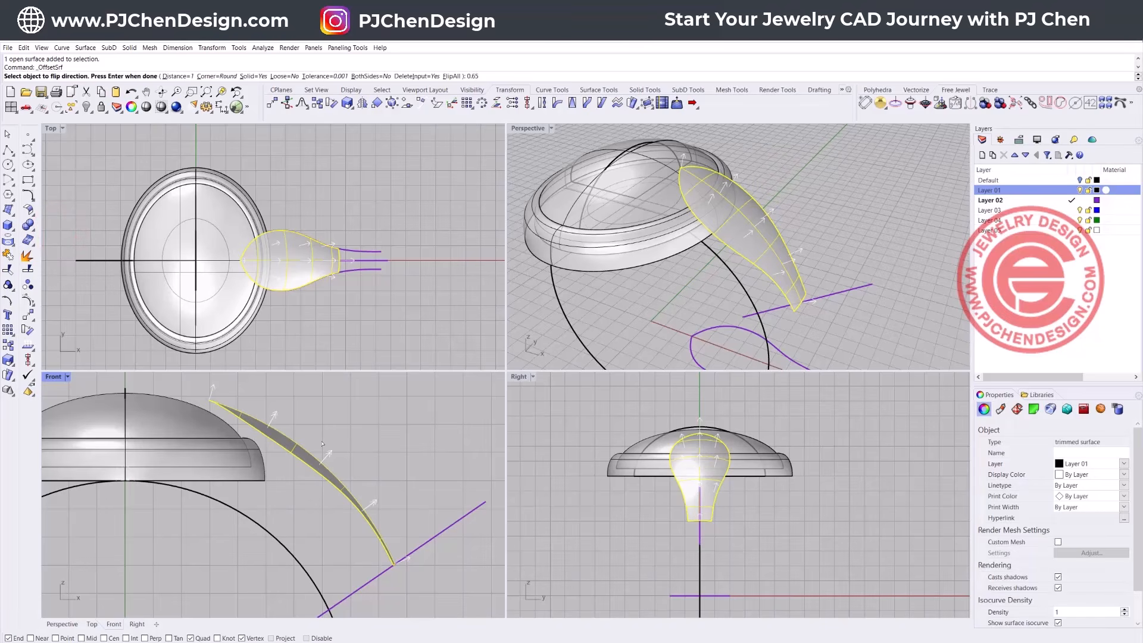
type("0.65")
key("Return")
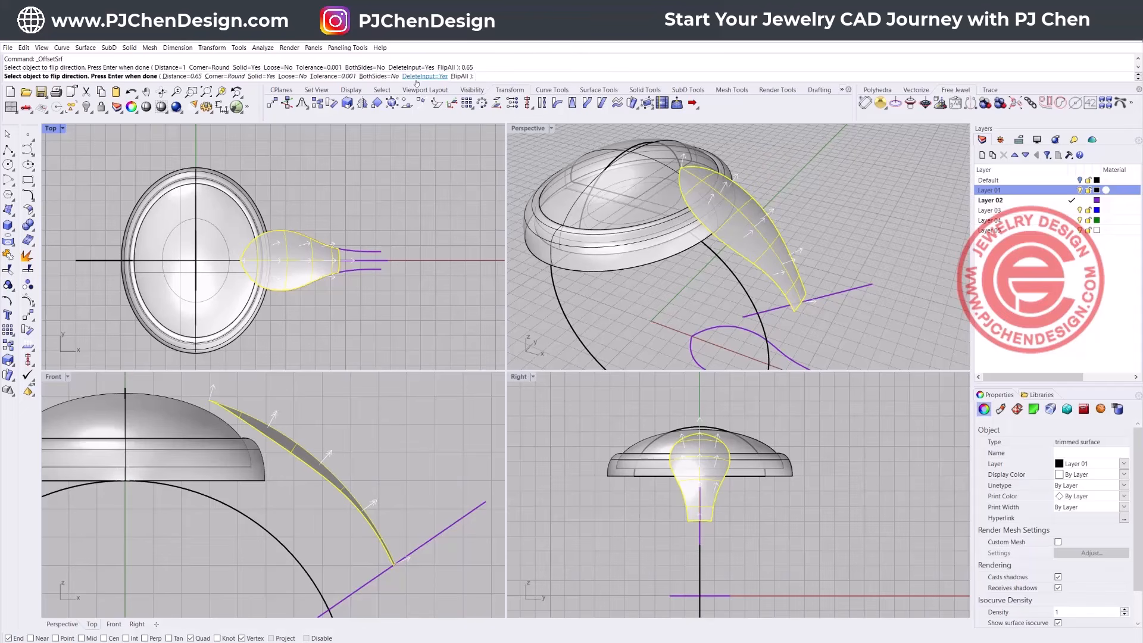
left_click(458, 76)
right_click(366, 457)
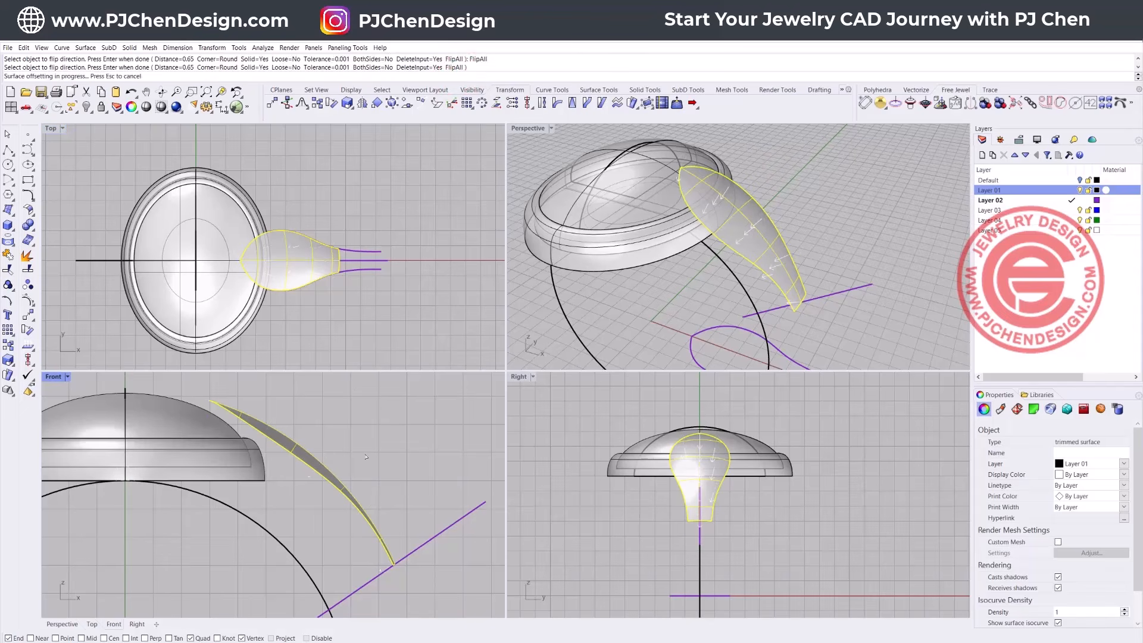
left_click(378, 424)
right_click_drag(595, 250, 771, 219)
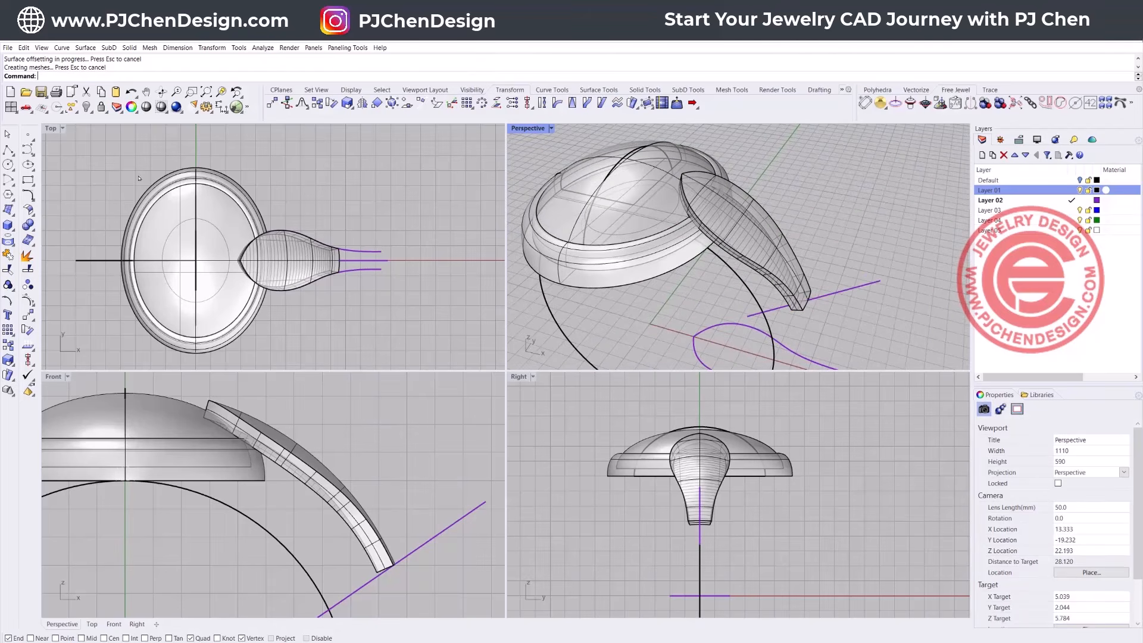
Step: Show the hidden ring band, select it, and maximize the Front view around the shoulder
left_click(87, 108)
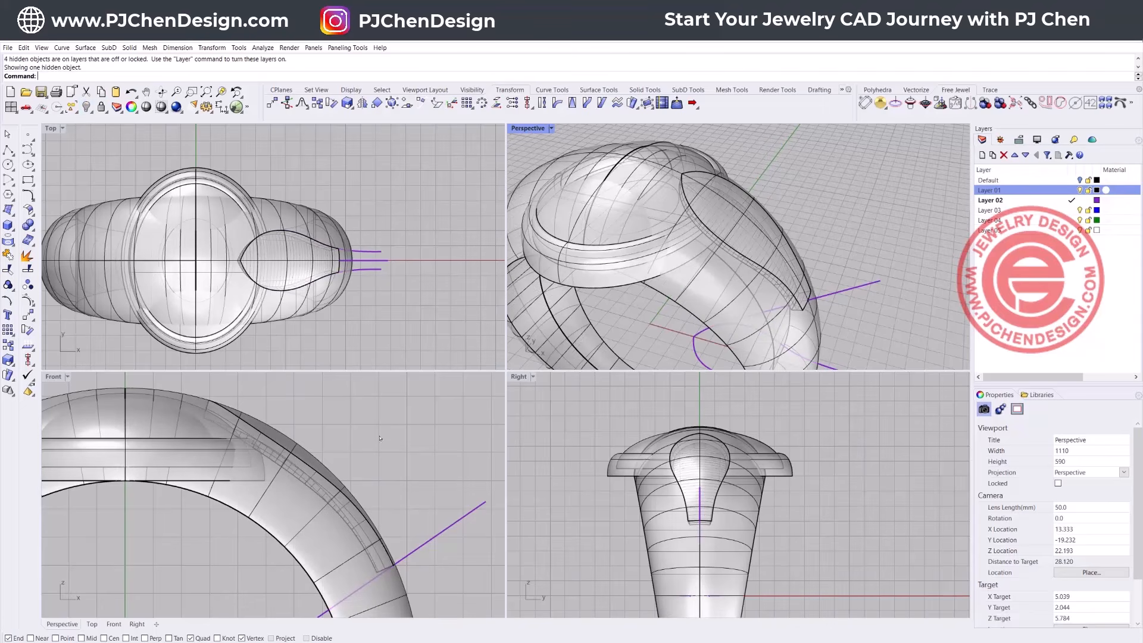
left_click(388, 441)
scroll(388, 441, "down", 7)
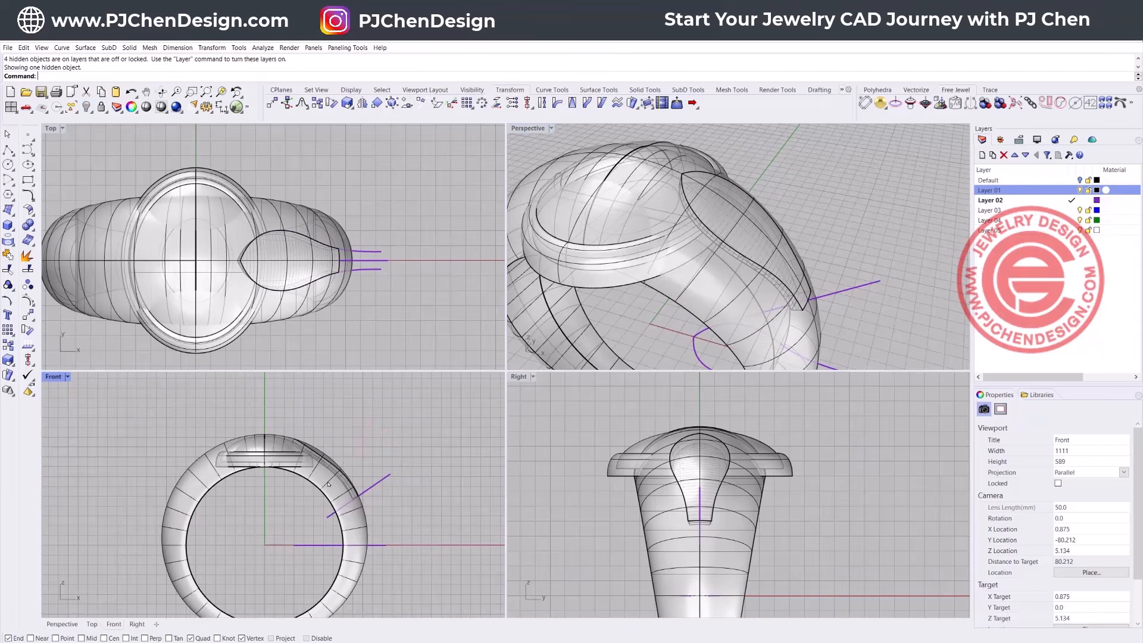
scroll(374, 465, "up", 5)
left_click(325, 474)
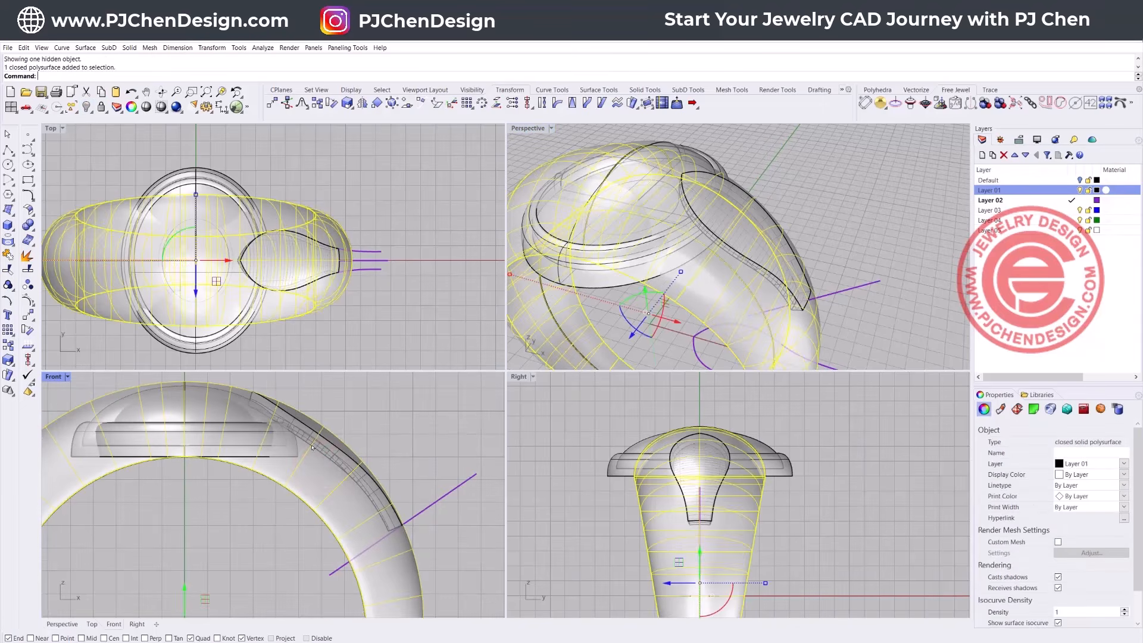
double_click(54, 377)
scroll(51, 377, "up", 2)
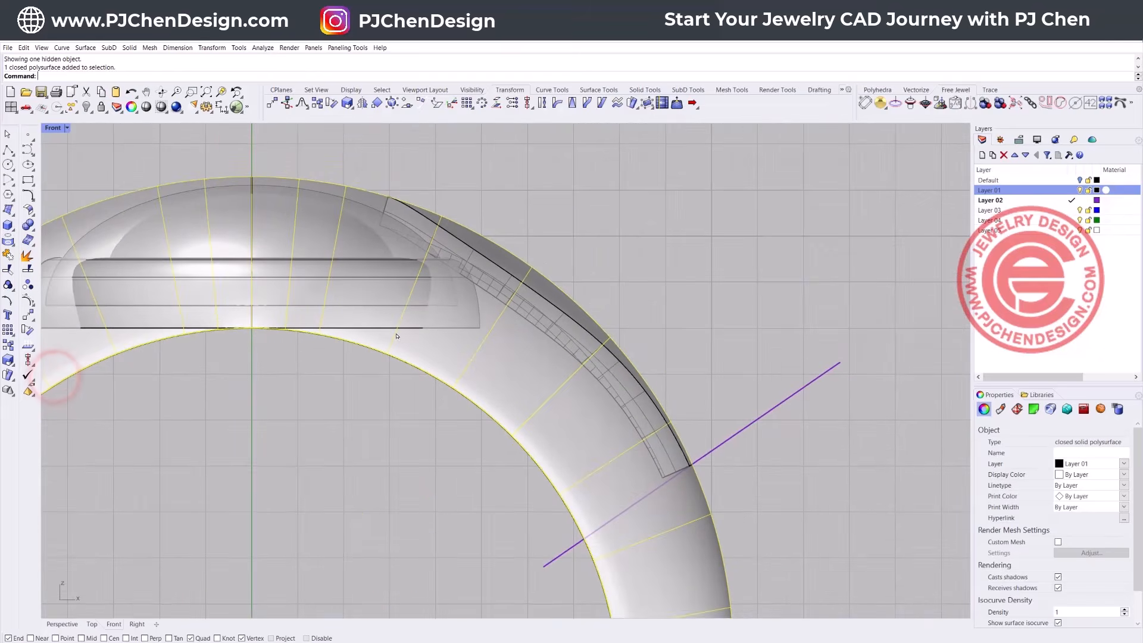
Step: With object snaps disabled, draw a degree 3 control point curve along the teardrop solid's underside, from below its lower end into the setting
left_click(27, 148)
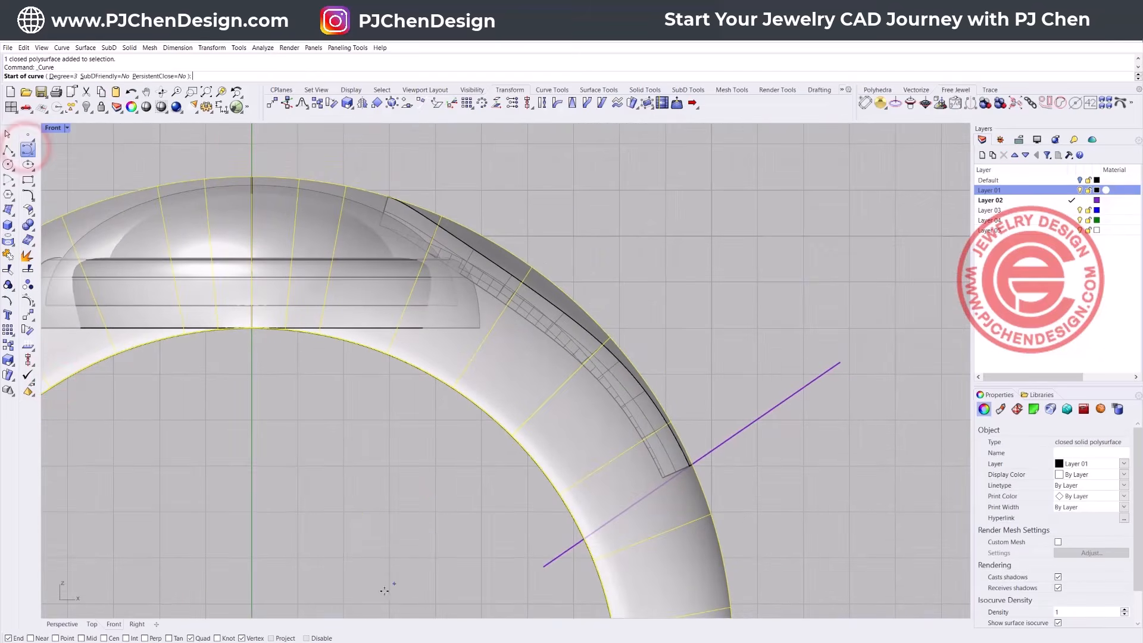
left_click(306, 638)
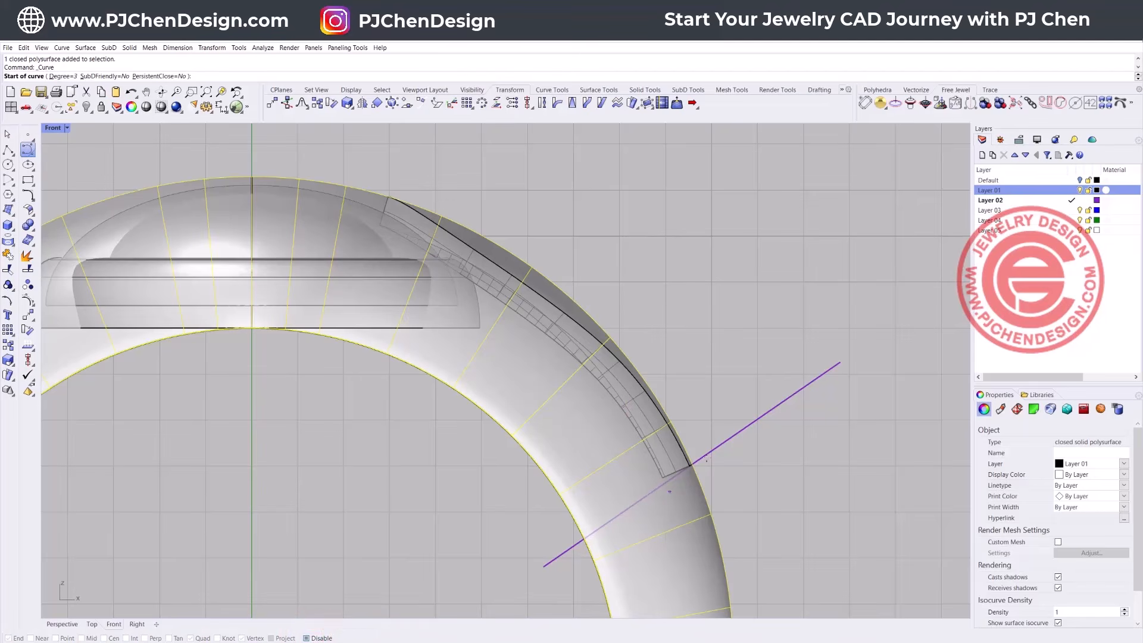
left_click(674, 490)
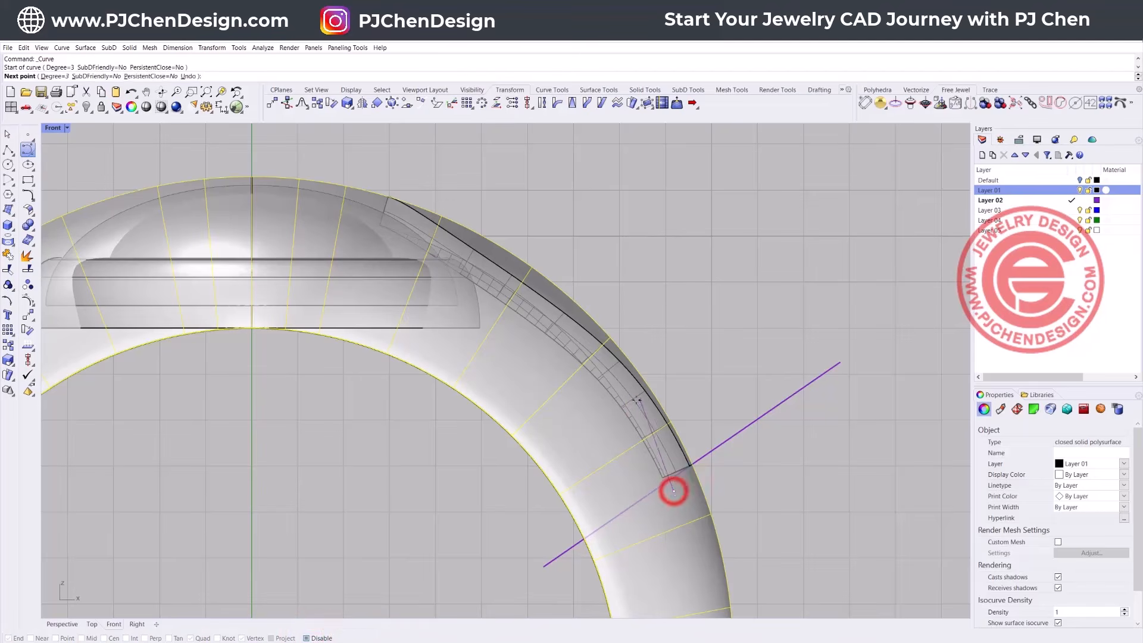
left_click(634, 400)
left_click(543, 313)
left_click(453, 269)
left_click(388, 269)
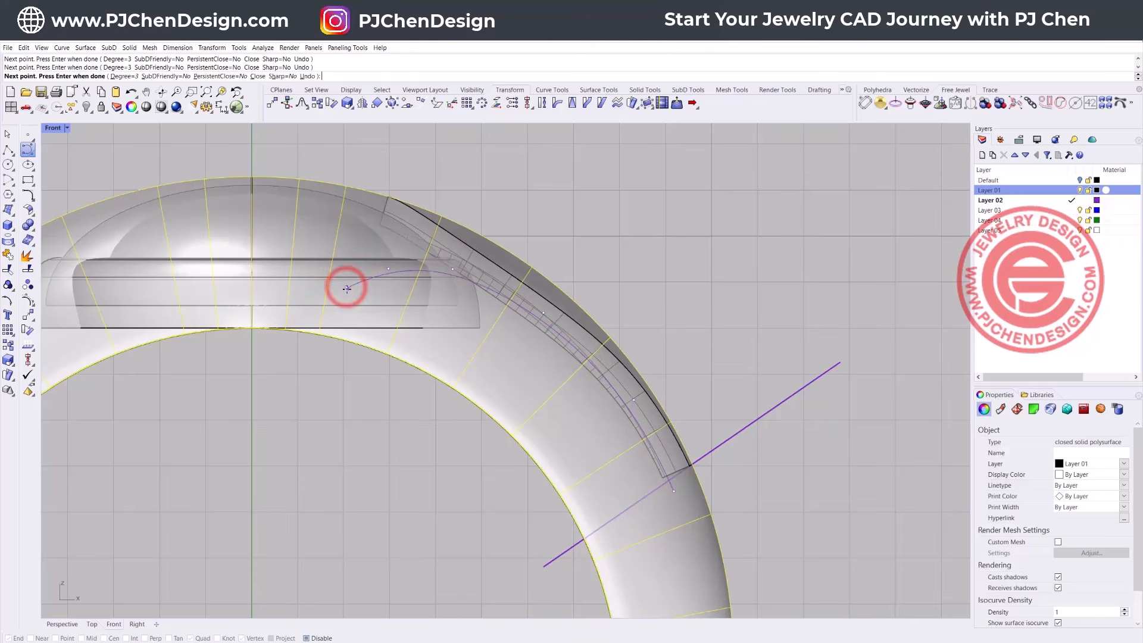
key("Return")
Step: Draw a second degree 3 curve through the band below the first, from below the diagonal line to the first curve's end in the setting
key("Return")
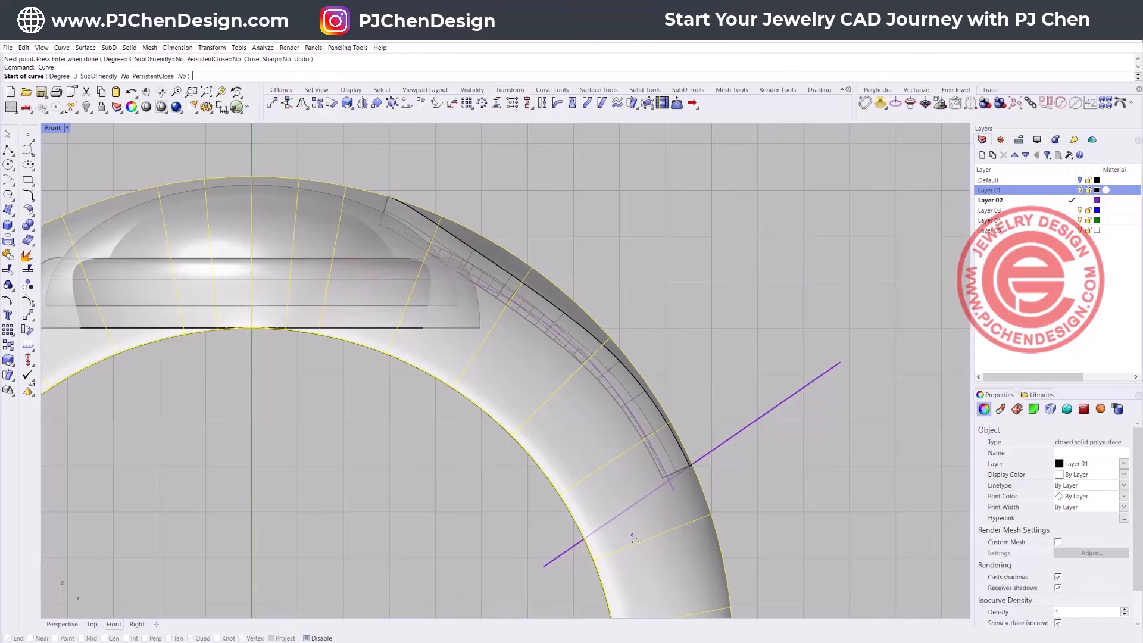
left_click(657, 516)
left_click(628, 452)
left_click(553, 408)
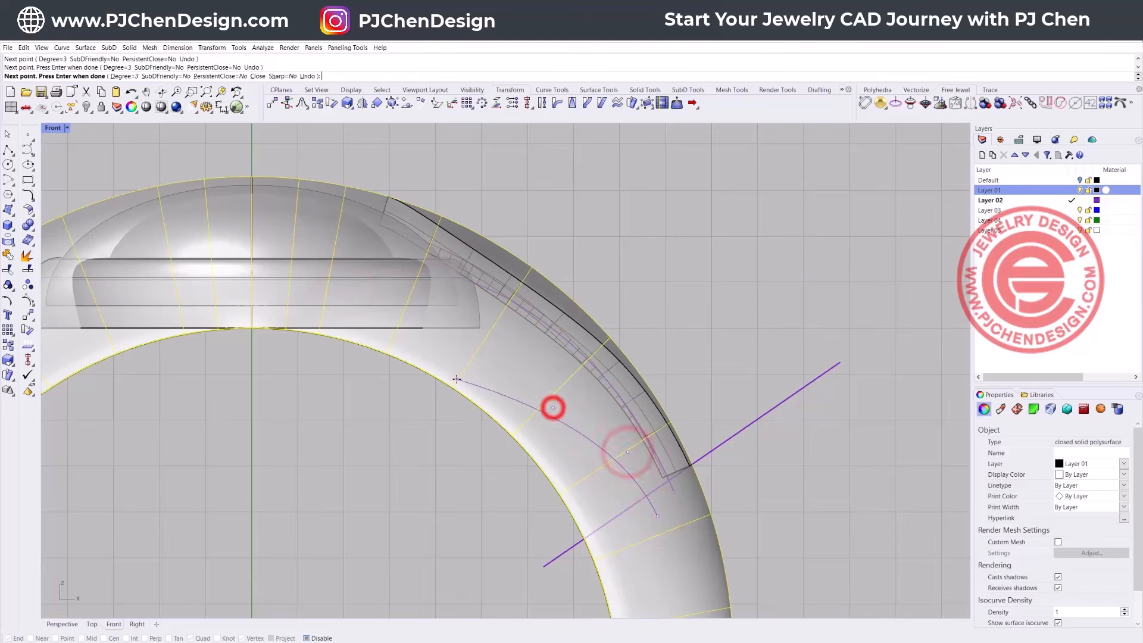
left_click(446, 355)
left_click(370, 337)
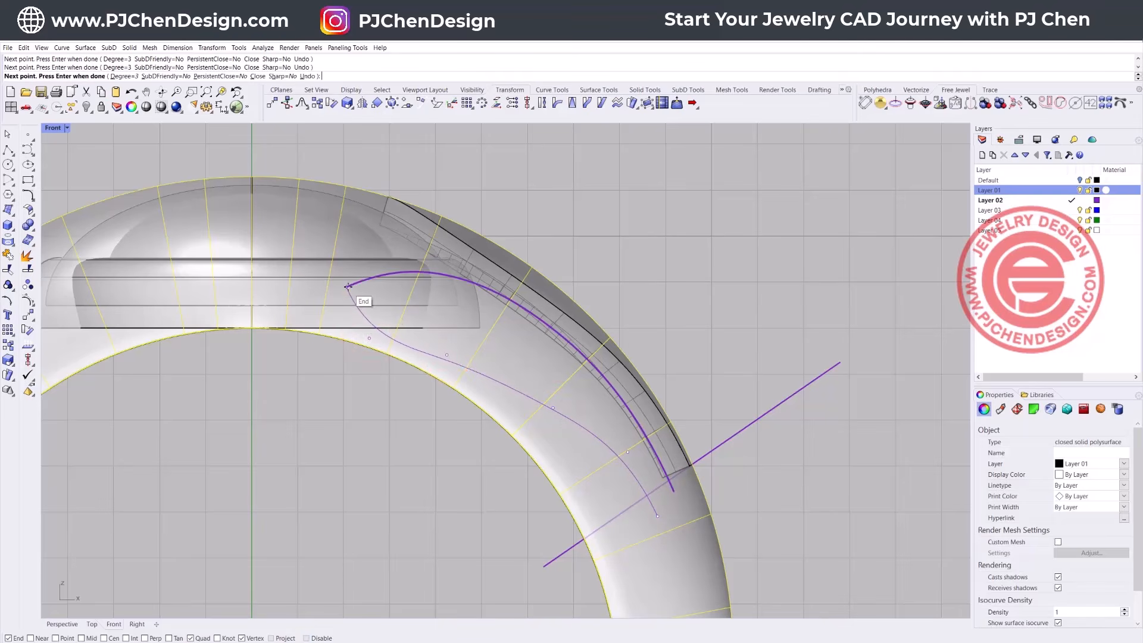
key("Return")
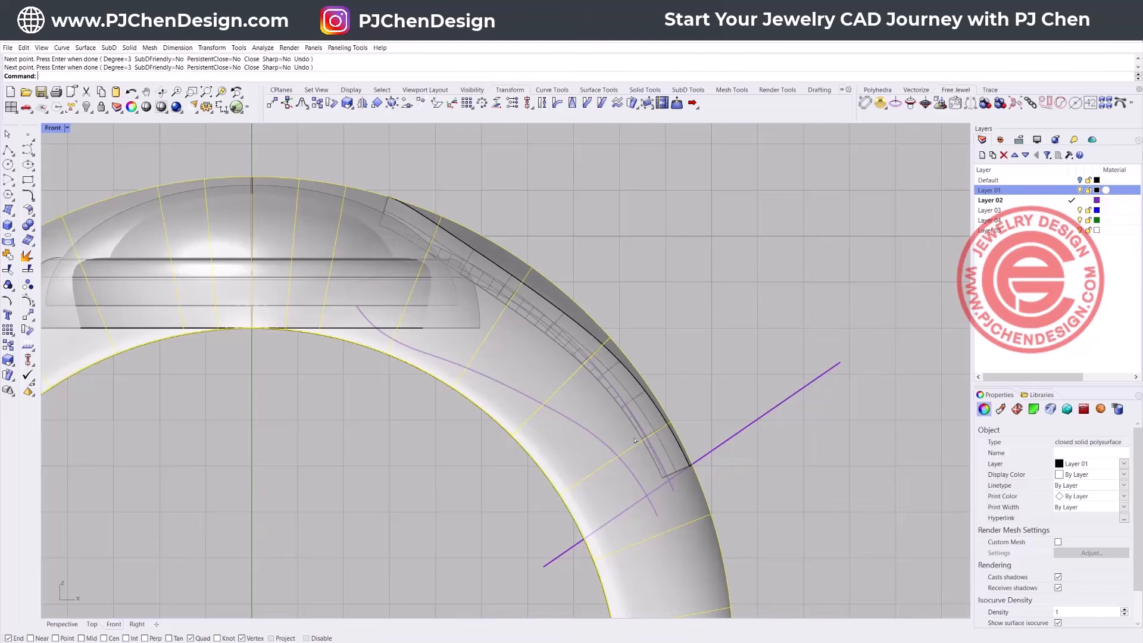
Step: Trim the ring band with the two curves and the diagonal line, keeping only the leaf-shaped area enclosed between them
left_click(673, 490)
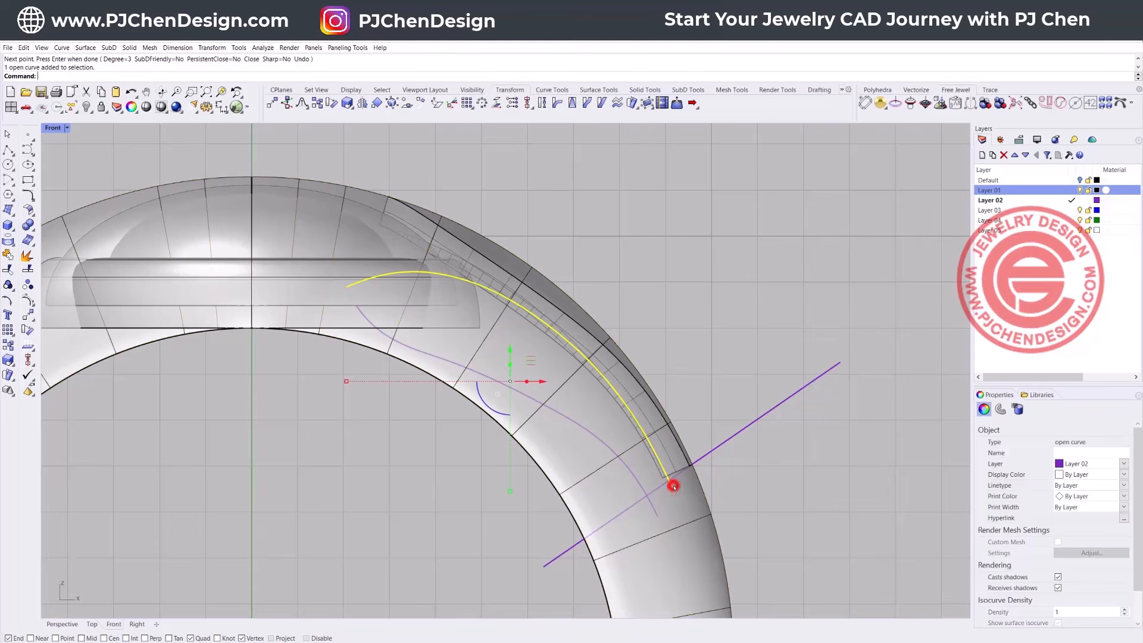
left_click(750, 422, "shift")
left_click(627, 468, "shift")
left_click(8, 269)
left_click(635, 551)
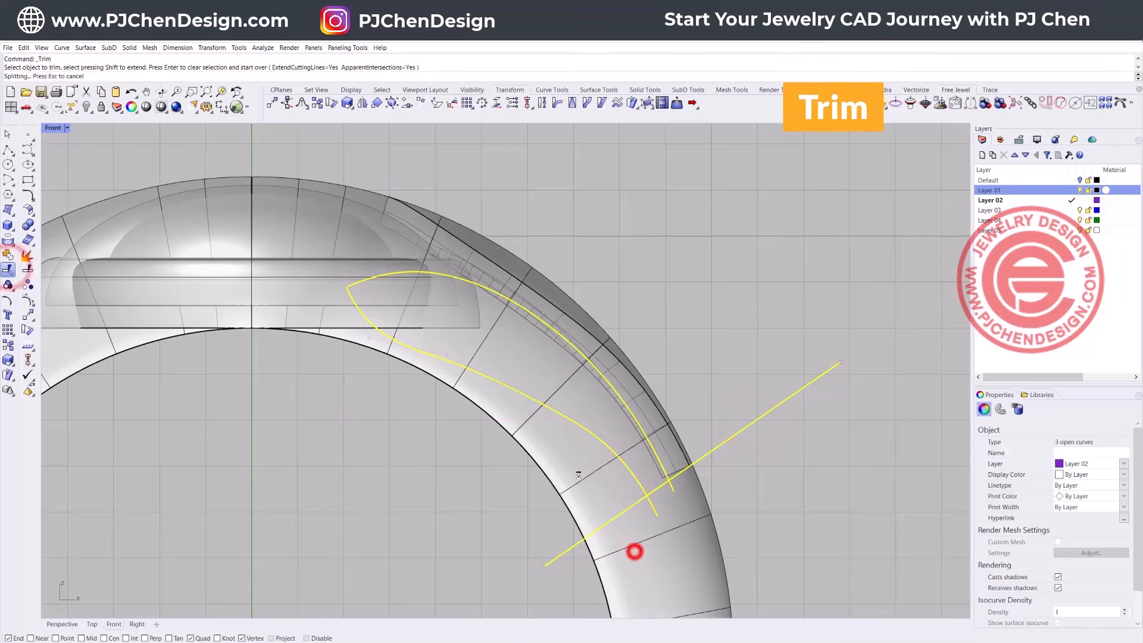
left_click(614, 482)
key("Return")
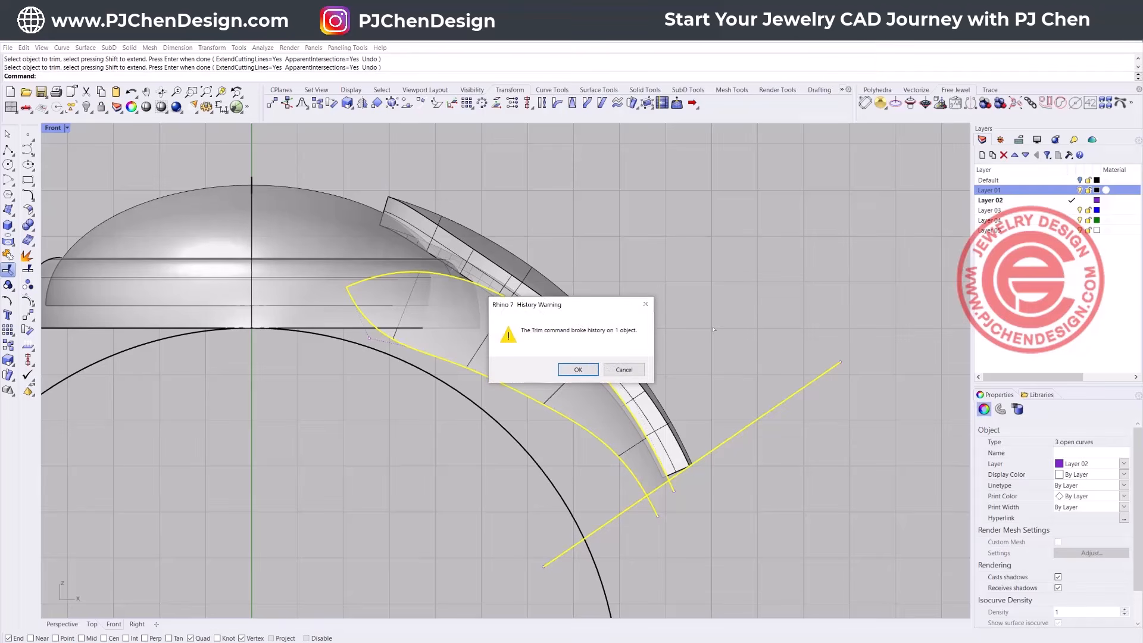
left_click(578, 369)
left_click(727, 314)
Step: Select the trimmed front side surface, return to four viewports, and move it against the teardrop inlay in the Top view
left_click(556, 373)
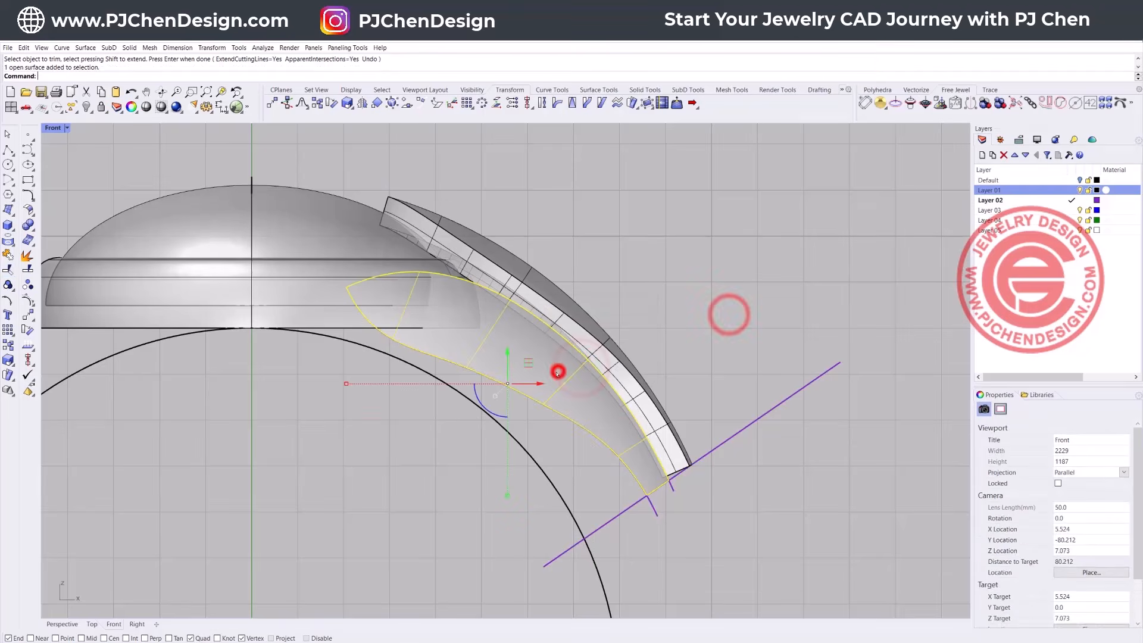
double_click(51, 128)
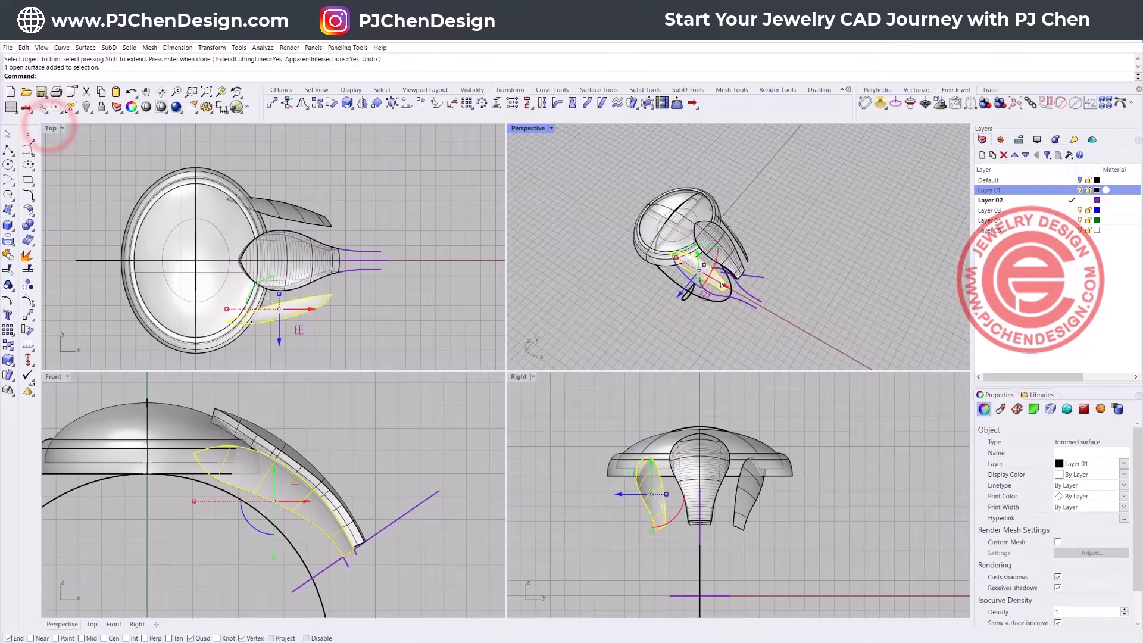
right_click_drag(713, 272, 685, 243)
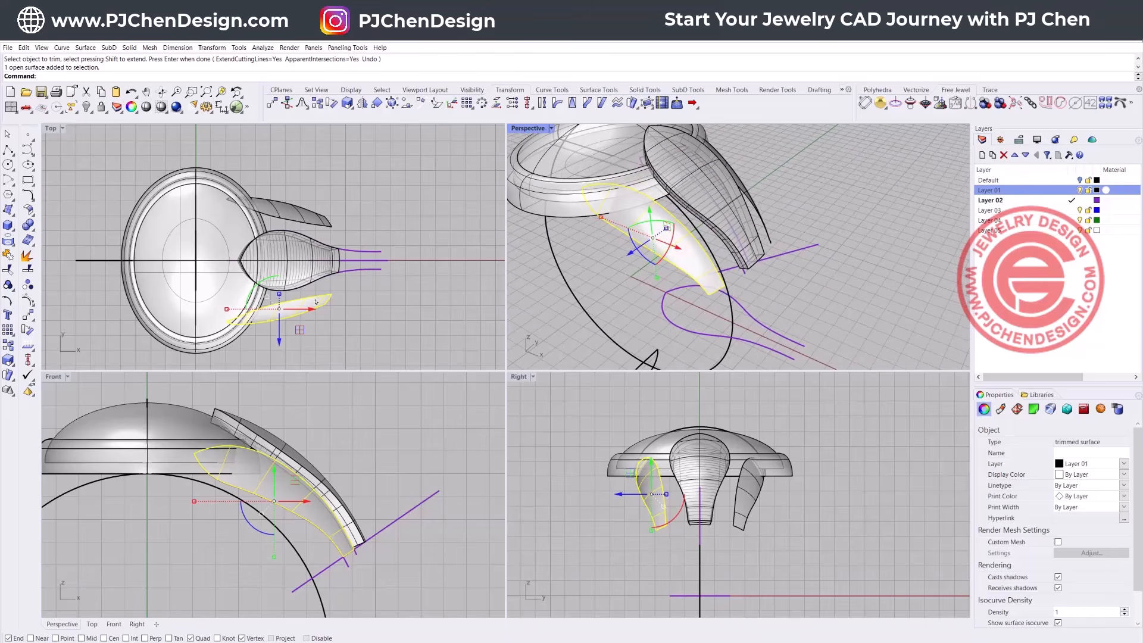
scroll(315, 298, "up", 6)
left_click(315, 298)
left_click_drag(248, 294, 249, 258)
Step: Rotate the side surface in the Right view so its lower end tilts toward the teardrop inlay's lower end
scroll(670, 509, "up", 5)
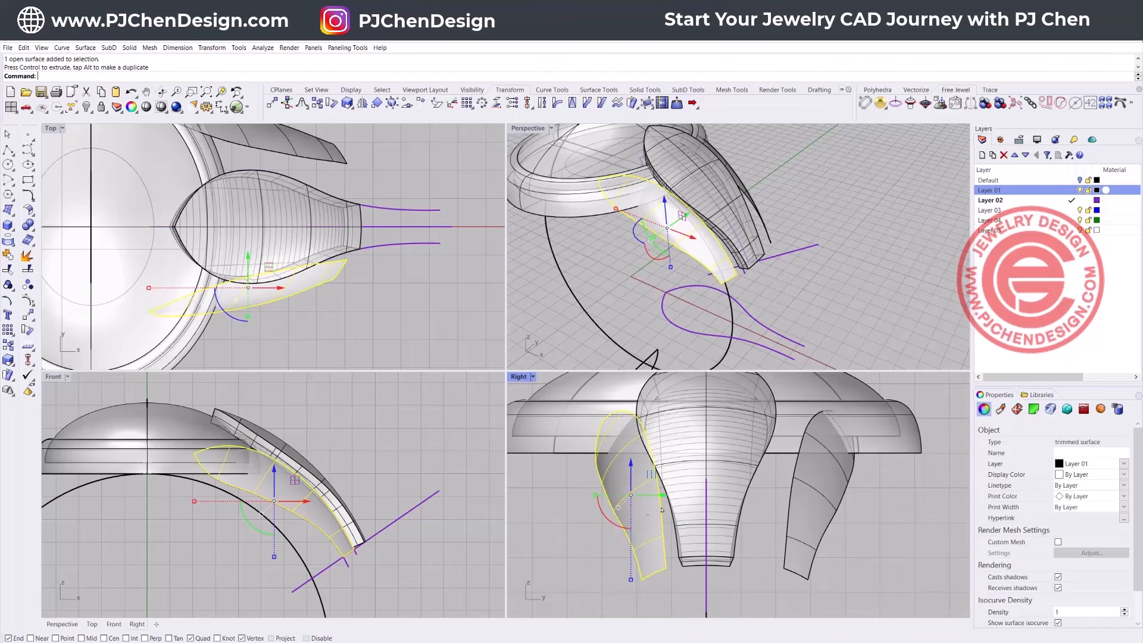
left_click_drag(617, 524, 649, 523)
key("ctrl+z")
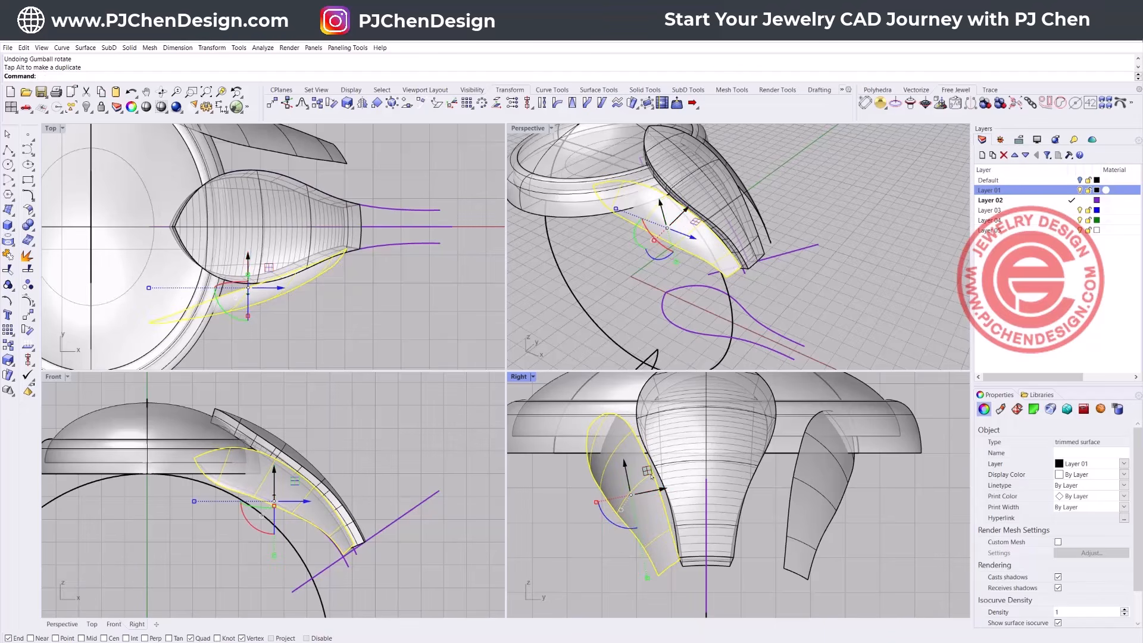
left_click(412, 325)
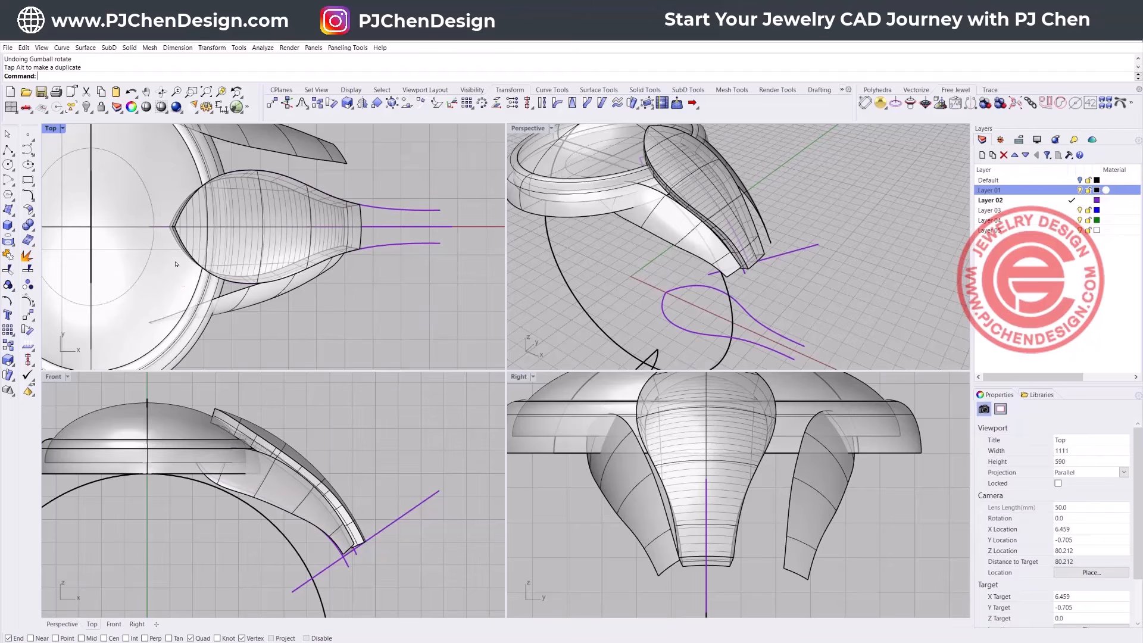
Step: Apply CageEdit to the side surface with a World bounding box, X point count 8, Y and Z counts 4, and a Global region
left_click(236, 298)
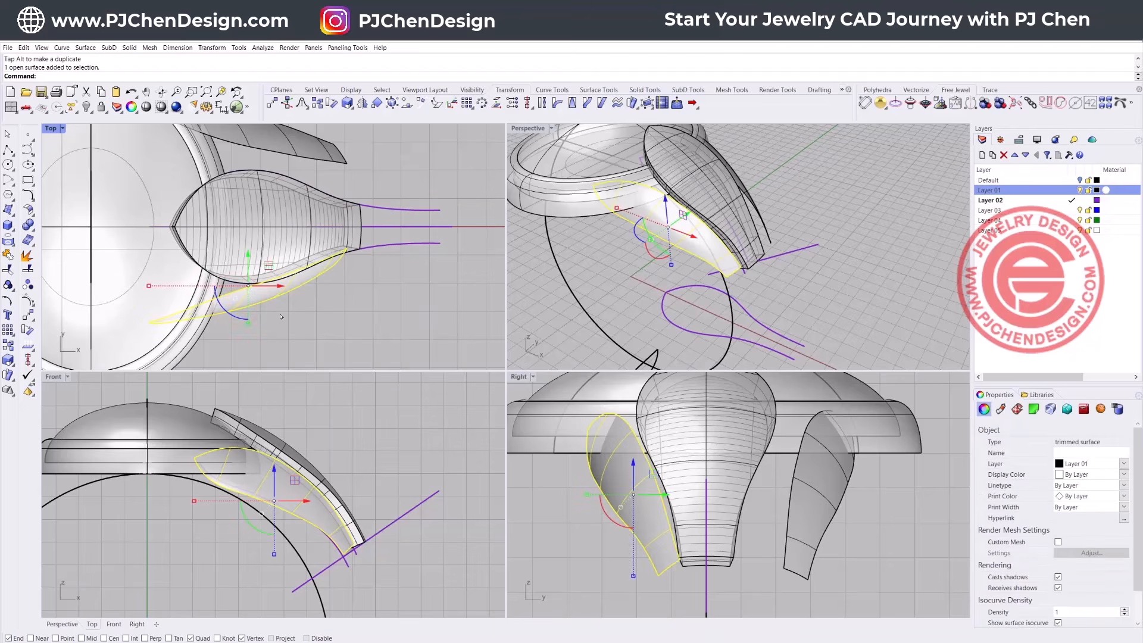
type("CageEdit")
key("Return")
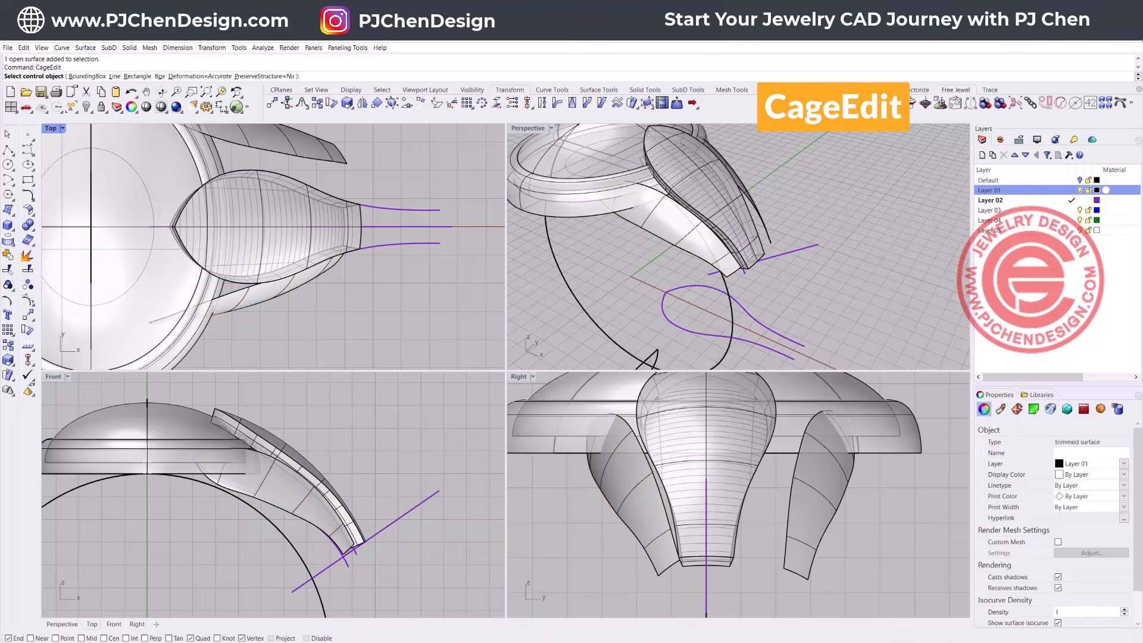
left_click(87, 77)
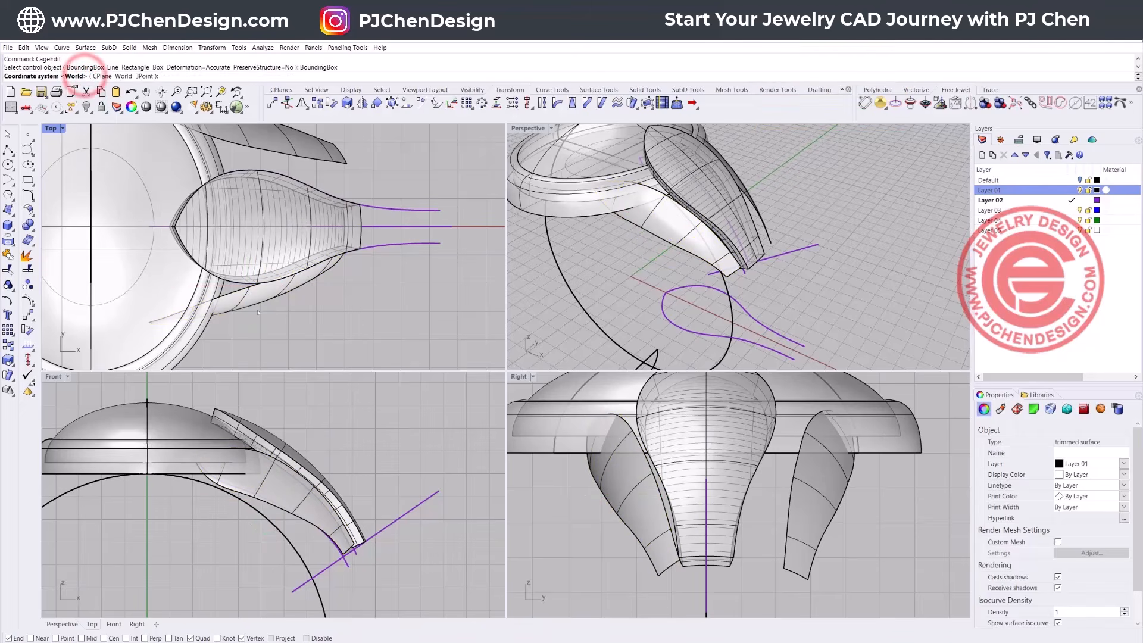
key("Return")
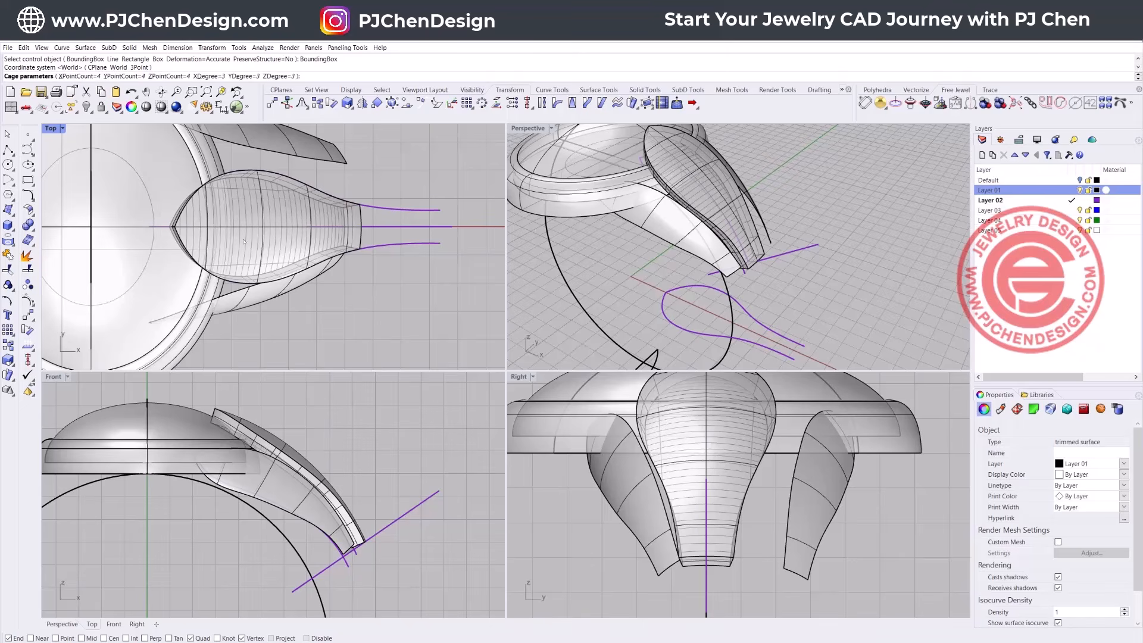
left_click(79, 76)
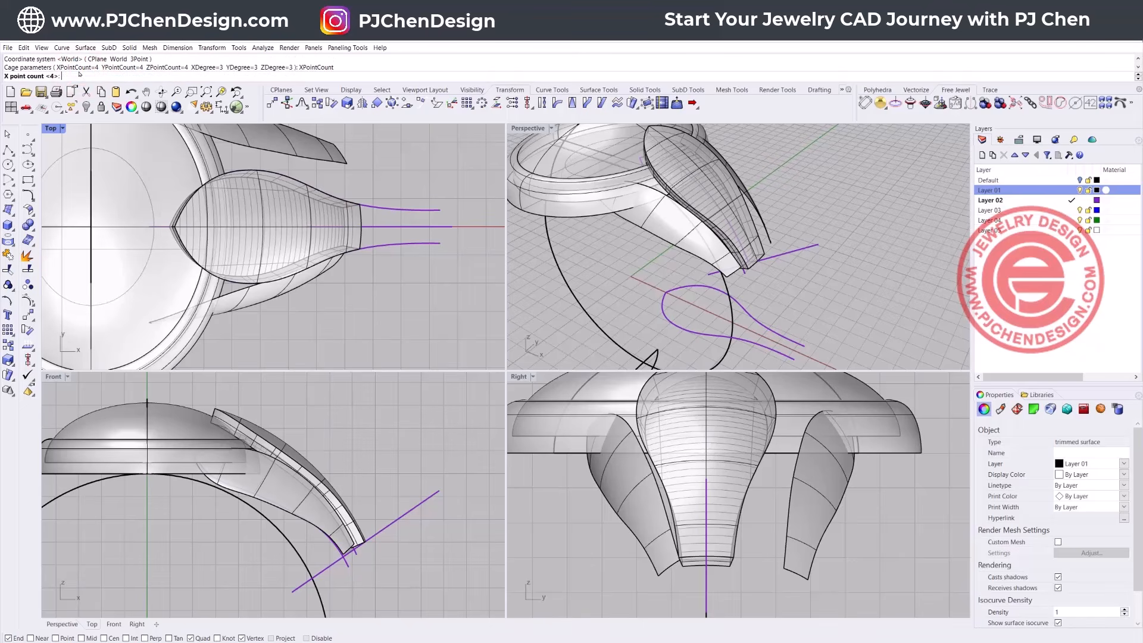
key("Return")
key("Return")
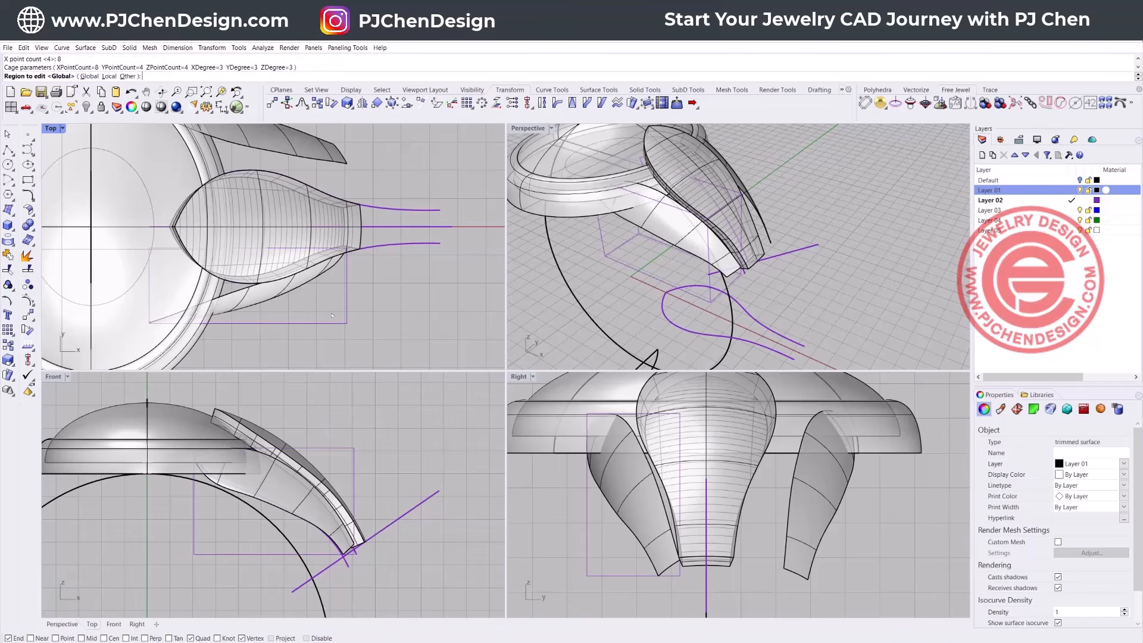
key("Return")
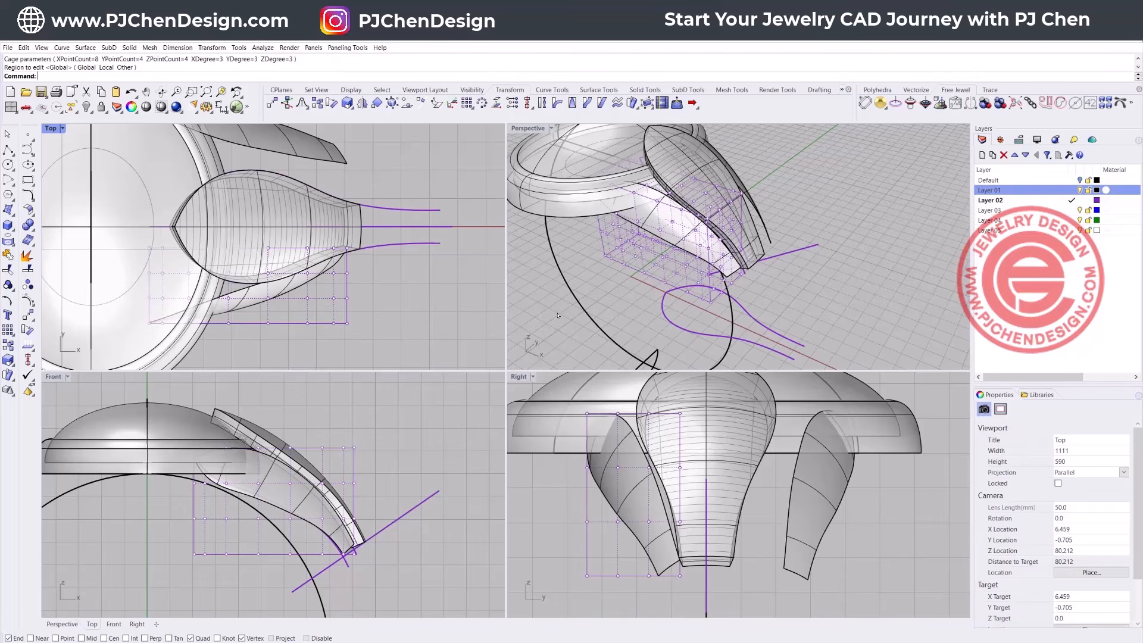
Step: Lock Layer 01 and rotate the cage points at the setting end about 24 degrees outward in the Top view
left_click(1088, 190)
left_click_drag(124, 230, 214, 351)
right_click_drag(163, 290, 208, 245)
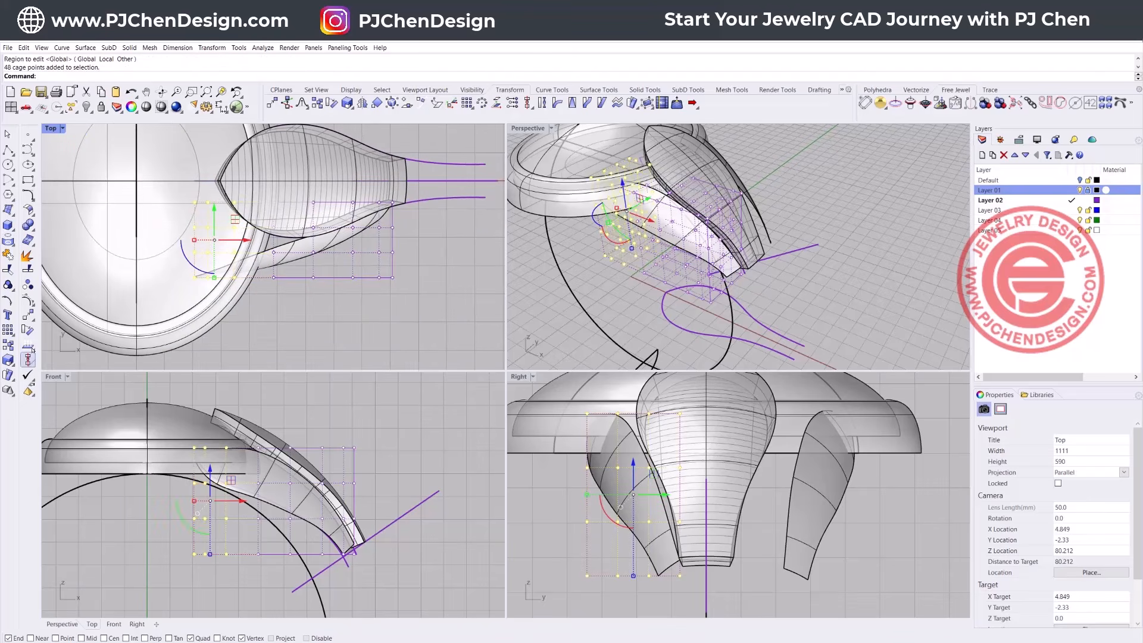
left_click(27, 328)
left_click(280, 240)
left_click(157, 261)
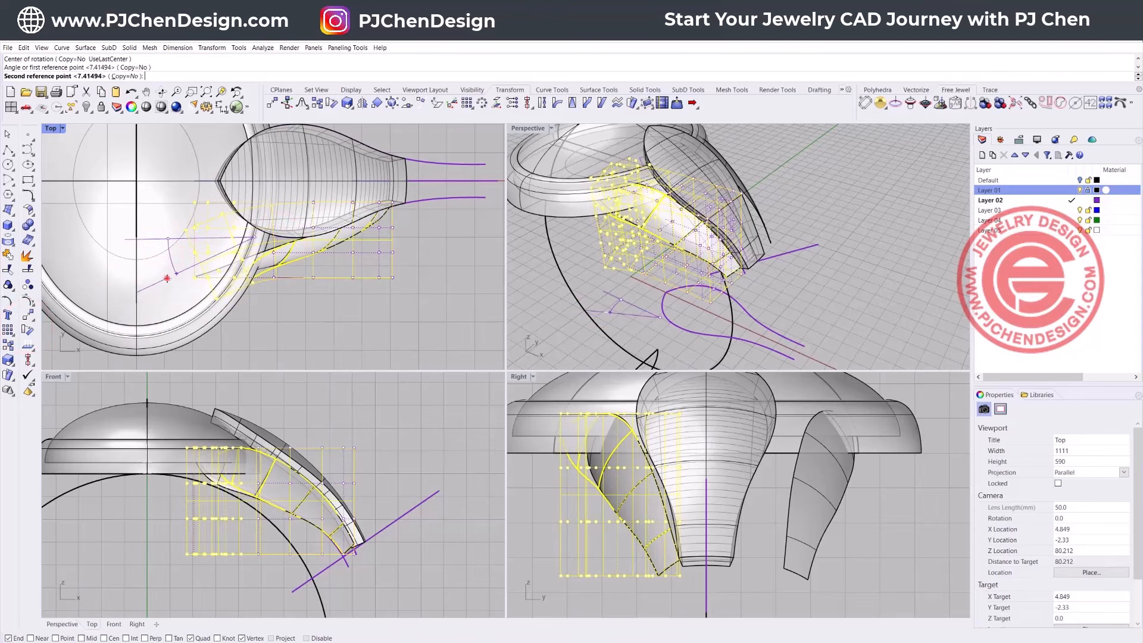
left_click(168, 278)
Step: Rotate the outermost cage points further in the Top view to curl the surface's end along the setting's rim
scroll(221, 223, "up", 4)
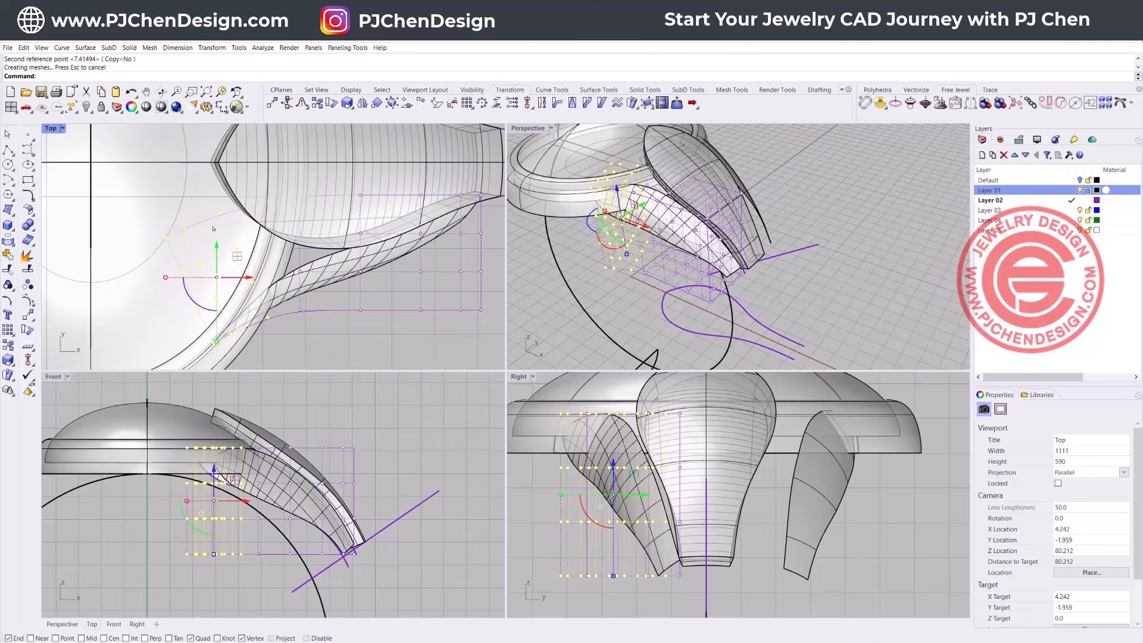
left_click_drag(146, 222, 241, 352)
right_click_drag(251, 311, 294, 265)
right_click(294, 266)
left_click(292, 268)
left_click(248, 304)
left_click(248, 324)
left_click(370, 316)
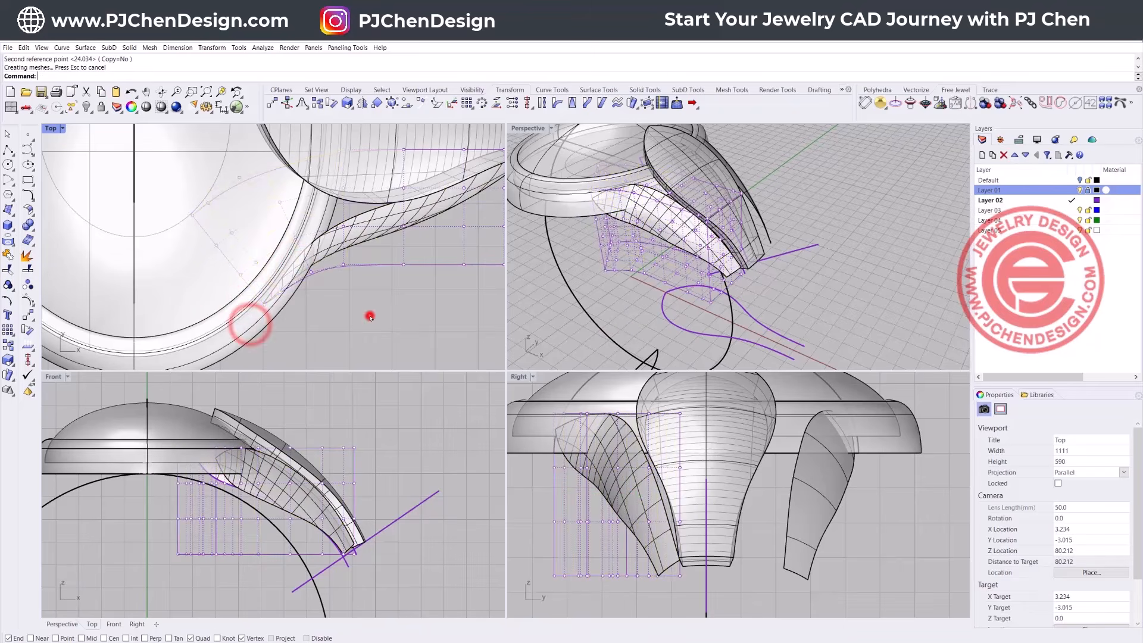
scroll(414, 269, "down", 2)
key("Escape")
Step: Move the bent side surface slightly toward the teardrop inlay in the Right view, accepting its release from the cage
left_click(700, 229)
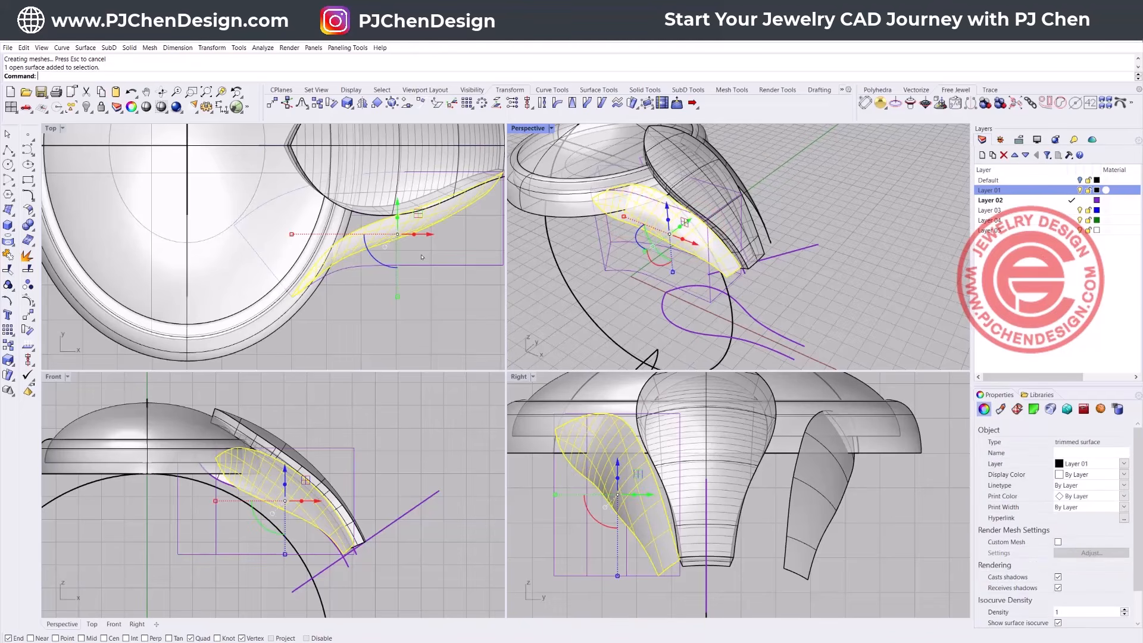
left_click_drag(647, 495, 659, 495)
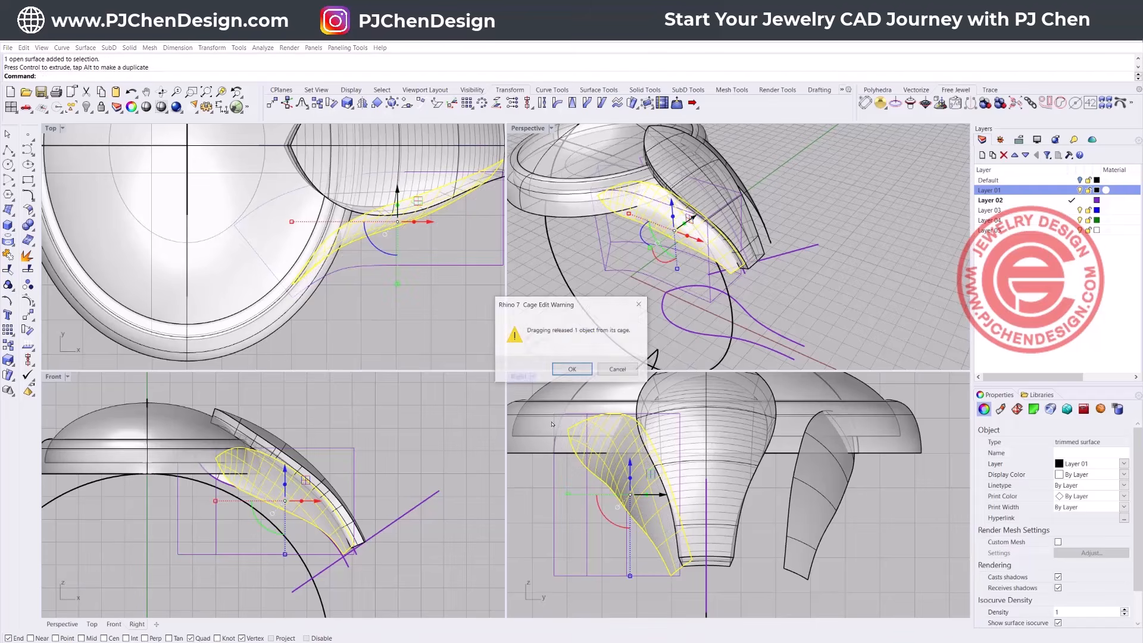
left_click(574, 370)
left_click(605, 265)
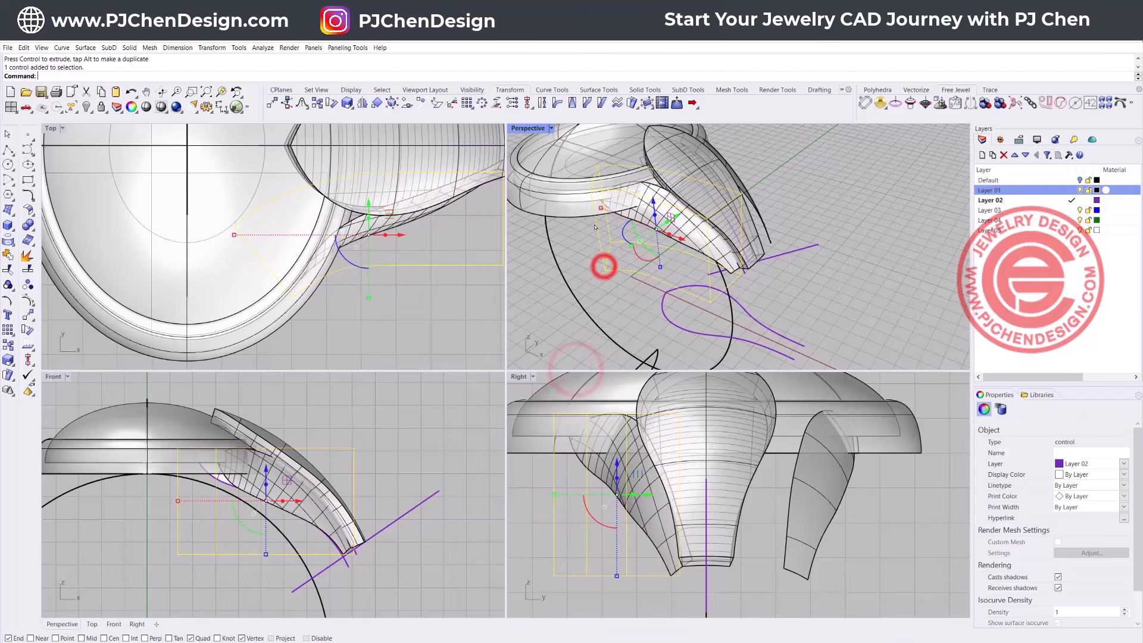
Step: Rotate the side surface in the Top view and shift it away from the setting so its lower end tucks under the teardrop's tip
left_click(684, 229)
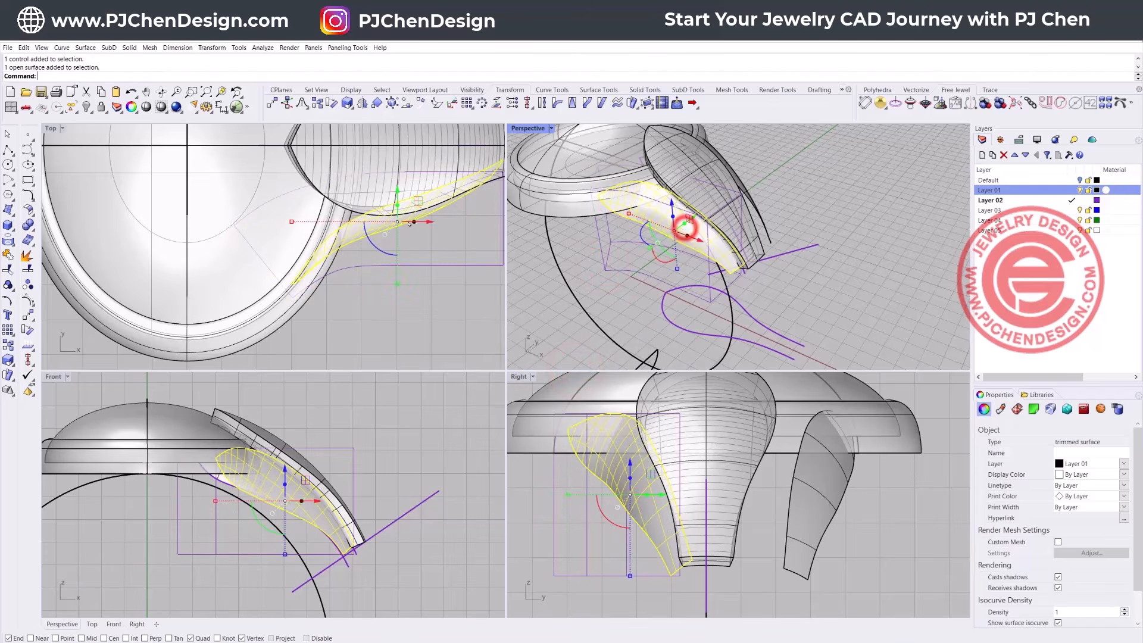
left_click(385, 248)
left_click(384, 230)
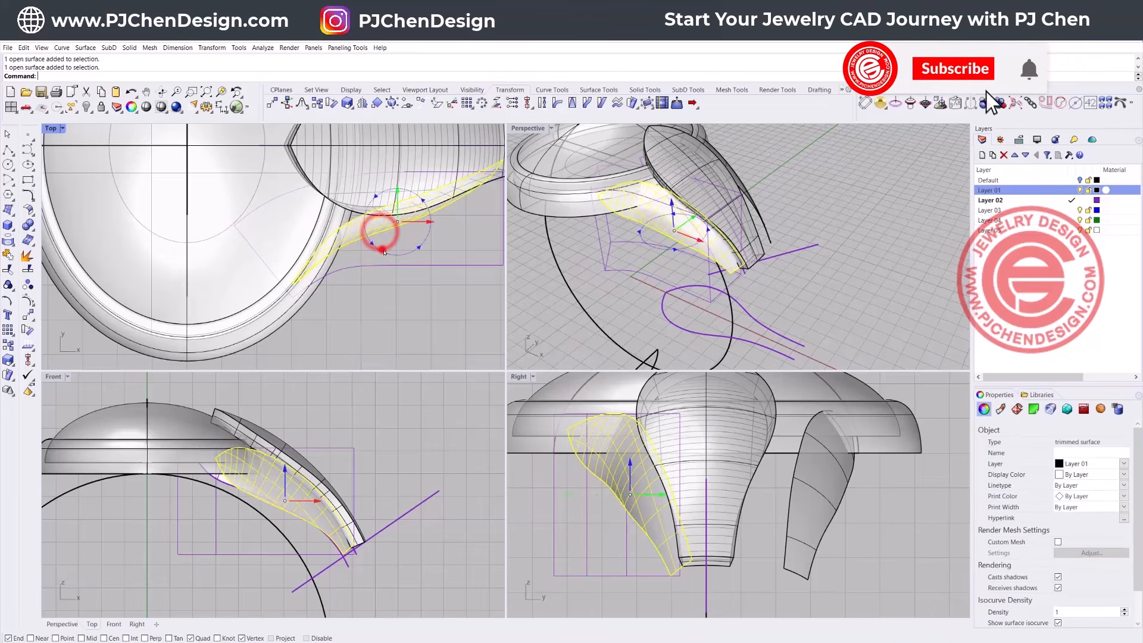
scroll(393, 231, "up", 2)
right_click_drag(395, 228, 360, 260)
left_click_drag(391, 250, 427, 246)
left_click(446, 285)
Step: Offset the side surface 0.65 as a solid with all directions flipped toward the inside of the ring
right_click_drag(708, 298, 735, 304)
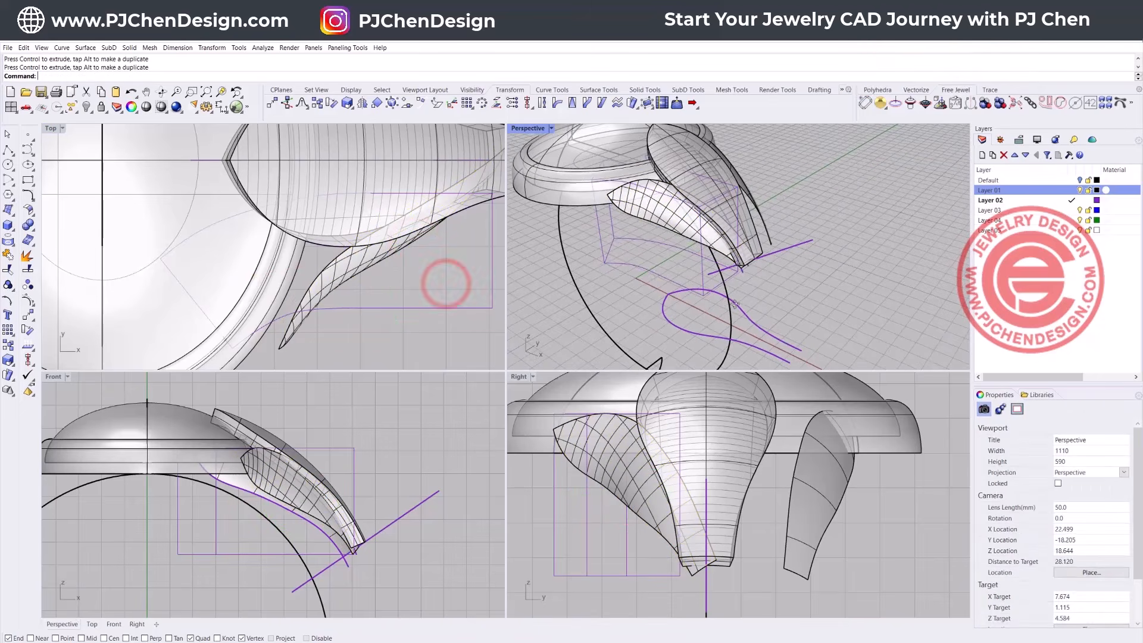
scroll(667, 190, "up", 3)
left_click(651, 230)
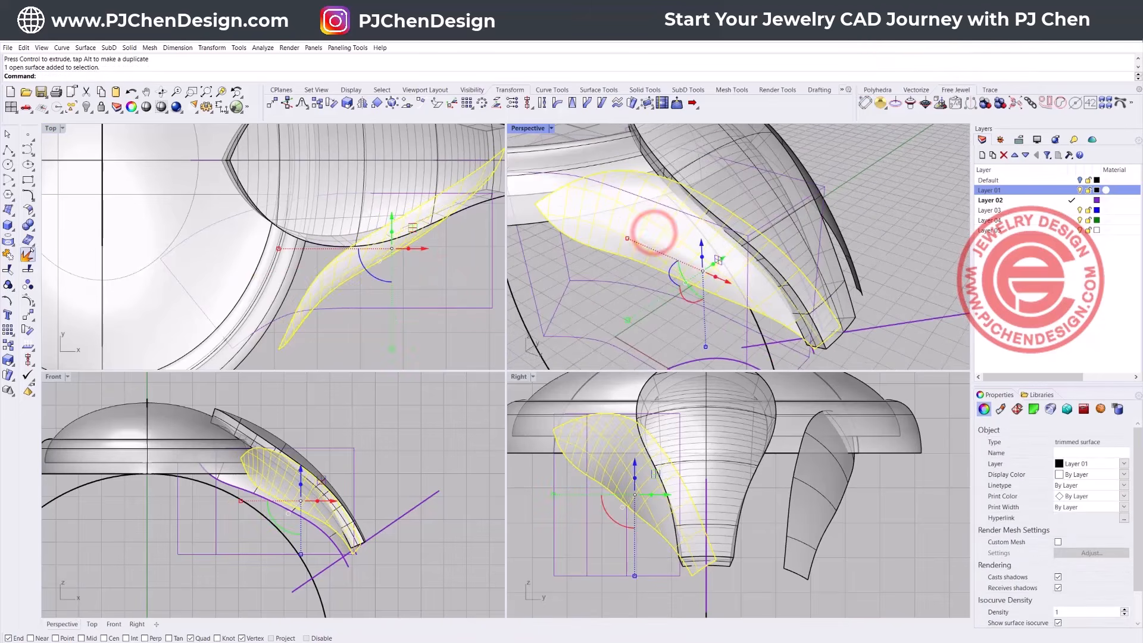
left_click(28, 211)
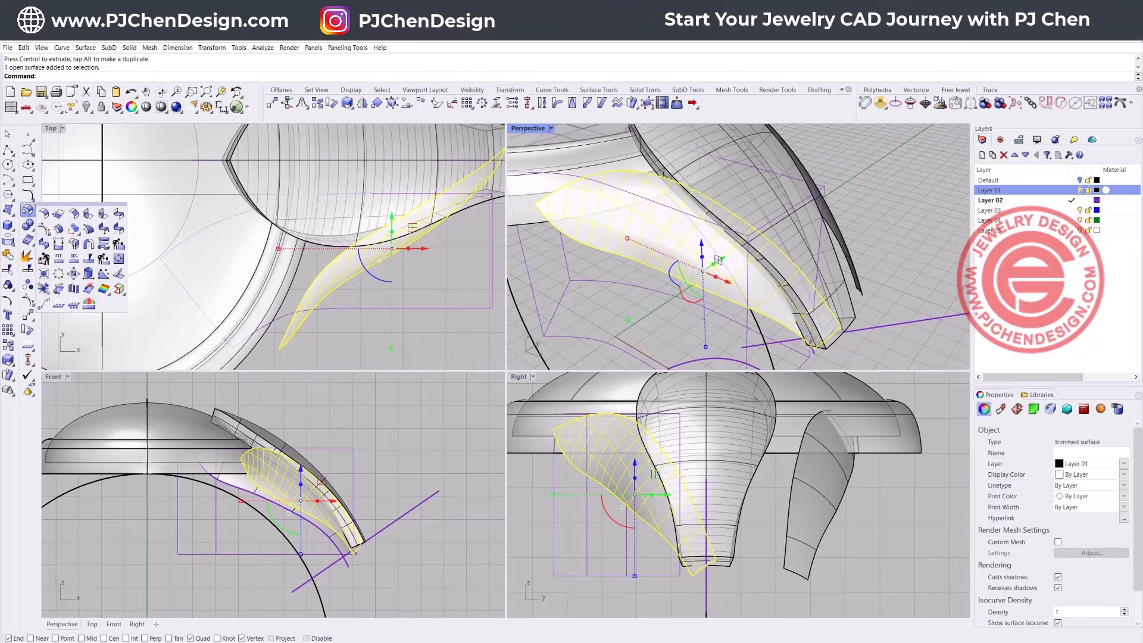
left_click(59, 228)
left_click(463, 75)
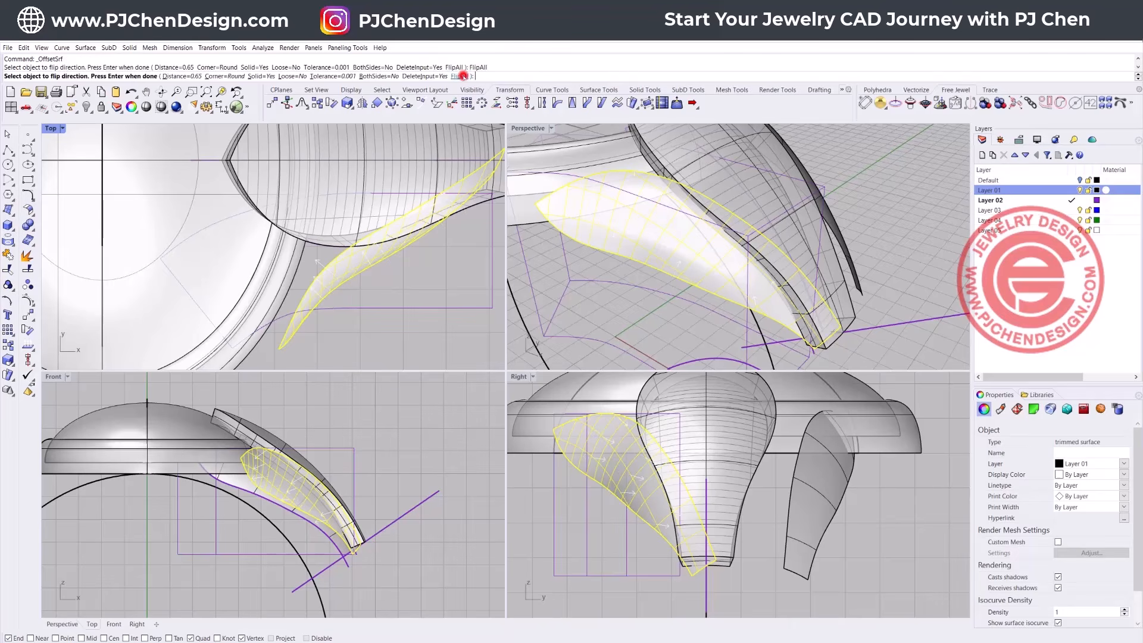
key("Return")
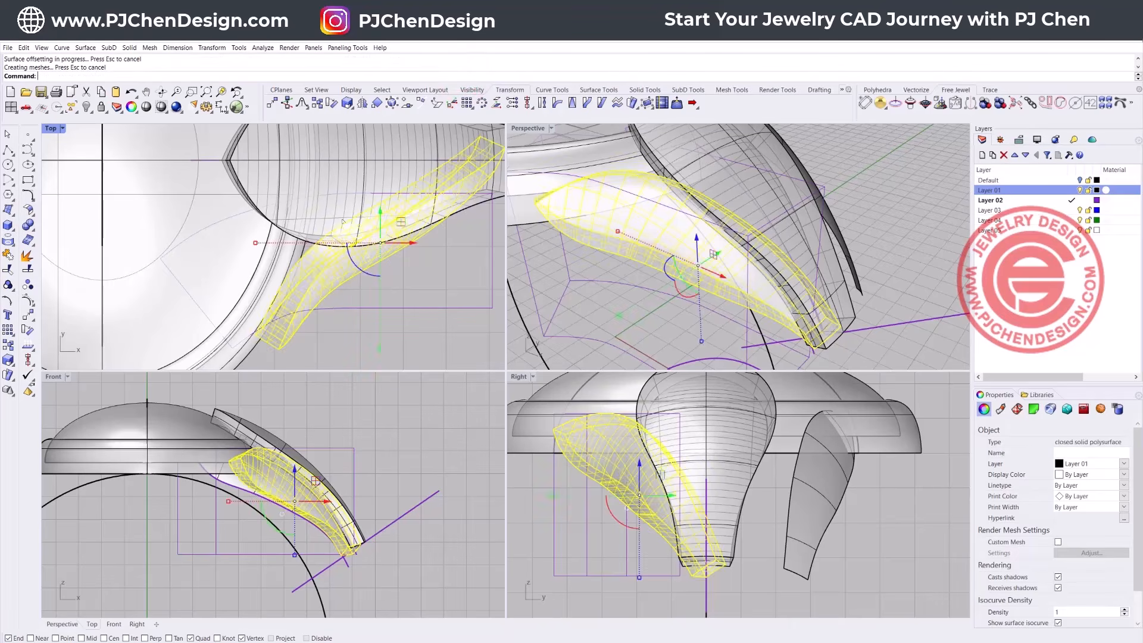
Step: Rotate the solid side leaf slightly in the Front view and raise it toward the teardrop inlay
left_click(447, 317)
right_click_drag(685, 268, 714, 263)
left_click(685, 256)
left_click(660, 262)
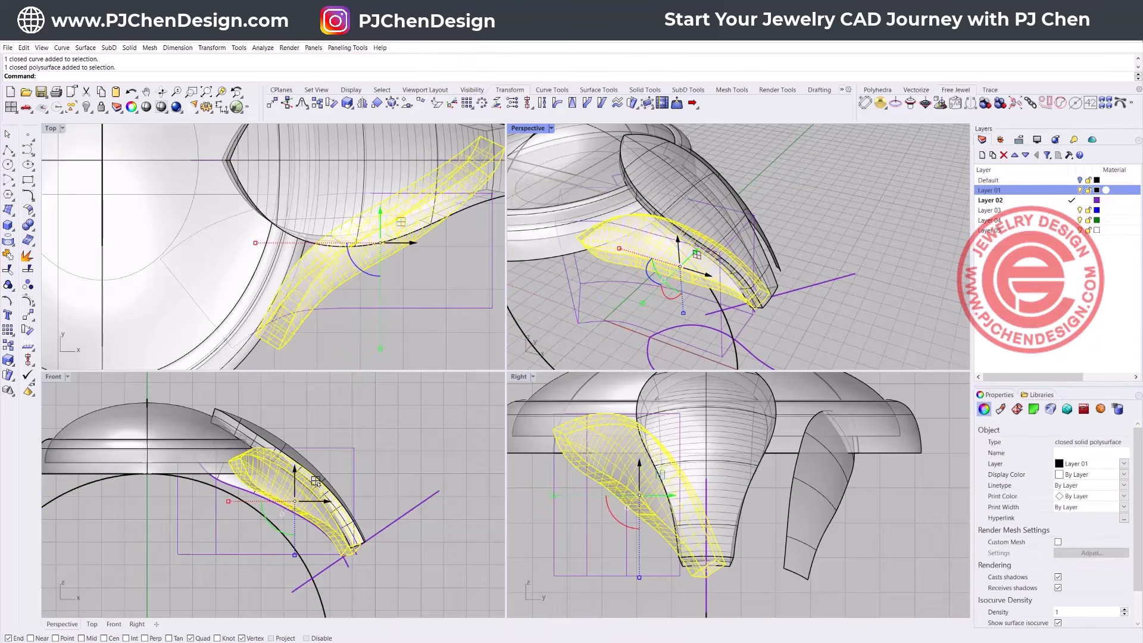
left_click_drag(284, 527, 273, 530)
left_click_drag(318, 484, 319, 478)
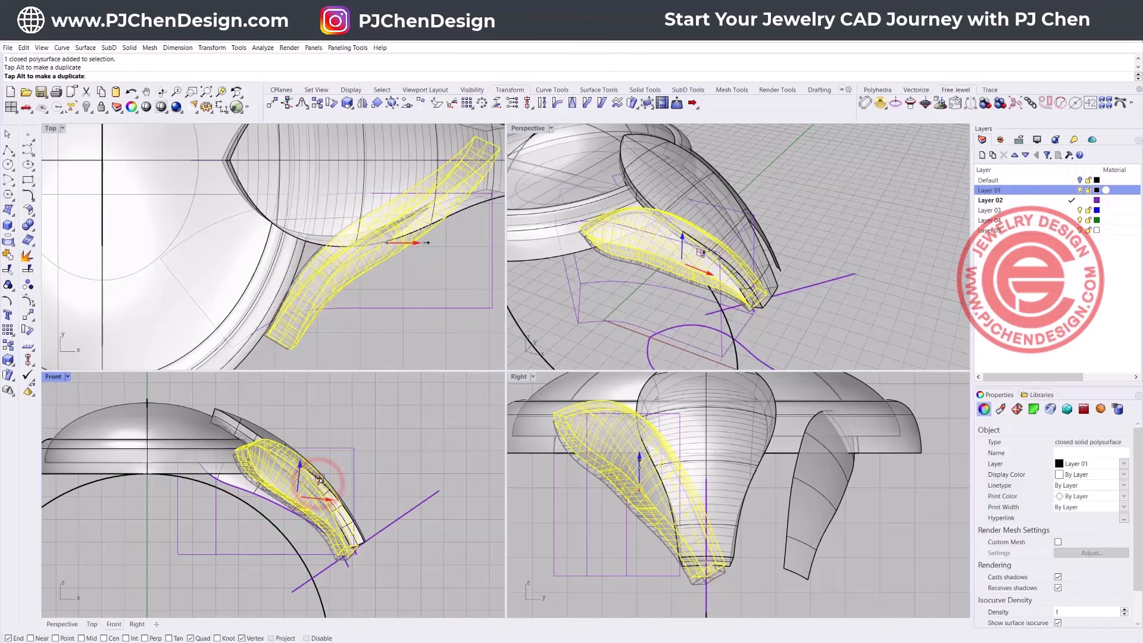
left_click(391, 447)
right_click_drag(672, 243, 694, 249)
scroll(694, 249, "up", 4)
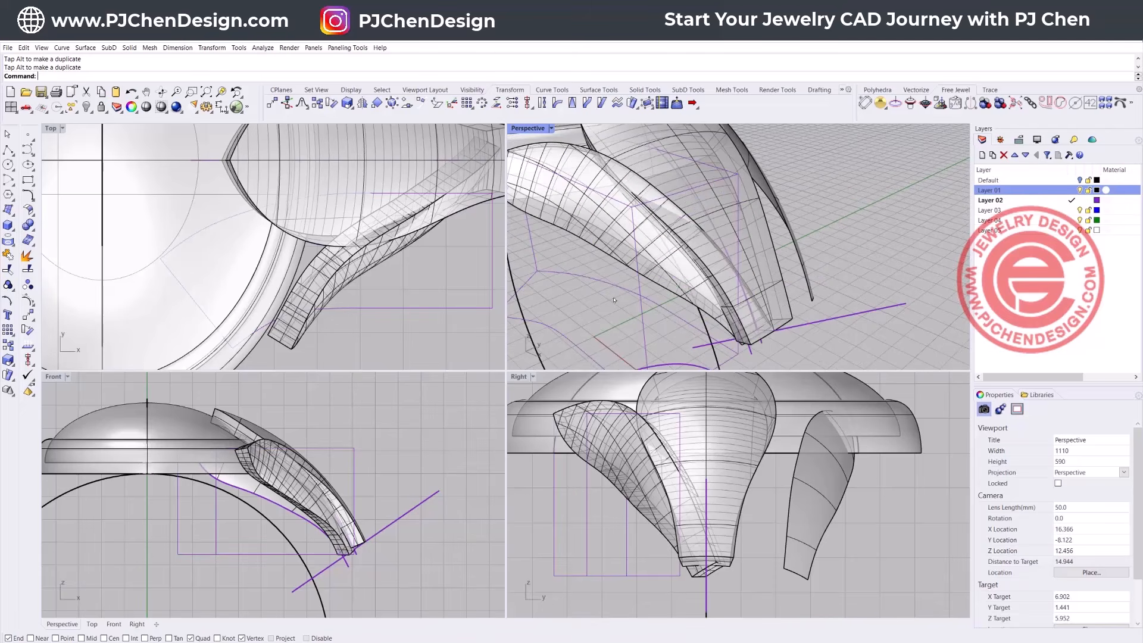
Step: Shift the side leaf slightly outward in the Top view and rotate it to follow the teardrop's edge
left_click(332, 250)
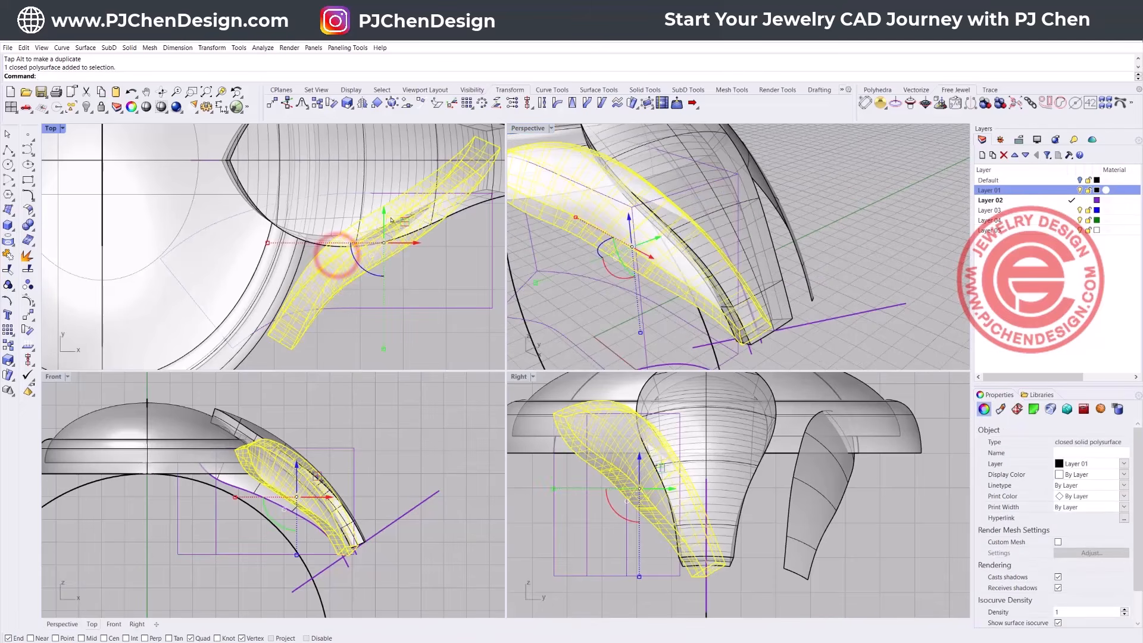
left_click_drag(382, 209, 382, 212)
left_click_drag(384, 220, 384, 222)
left_click(371, 280)
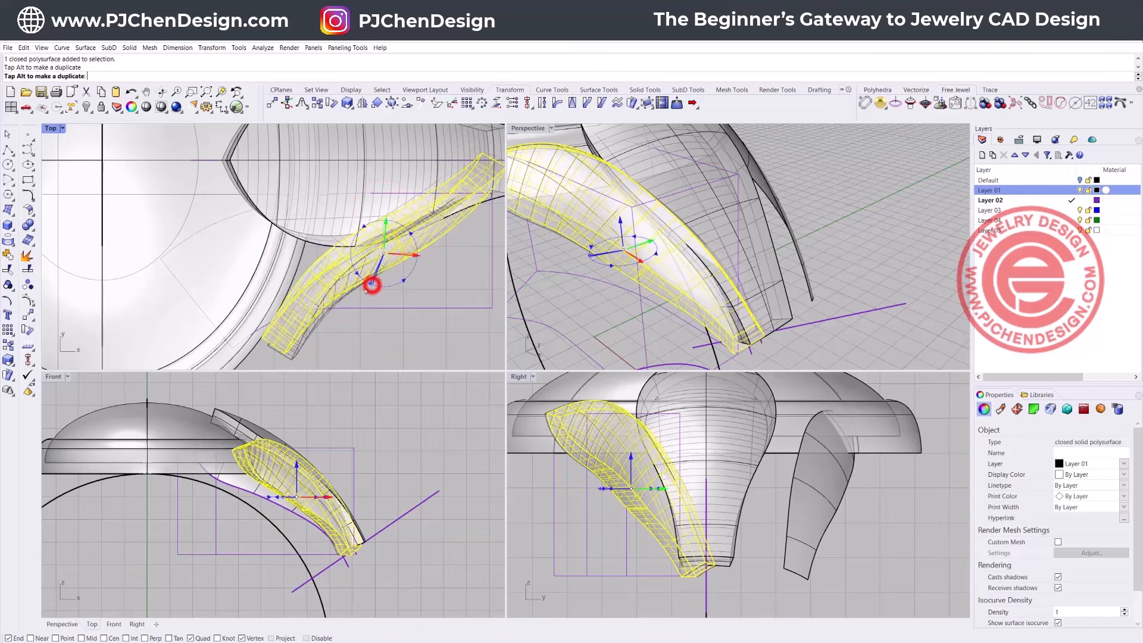
left_click(441, 292)
right_click_drag(646, 324, 756, 320)
scroll(285, 201, "down", 5)
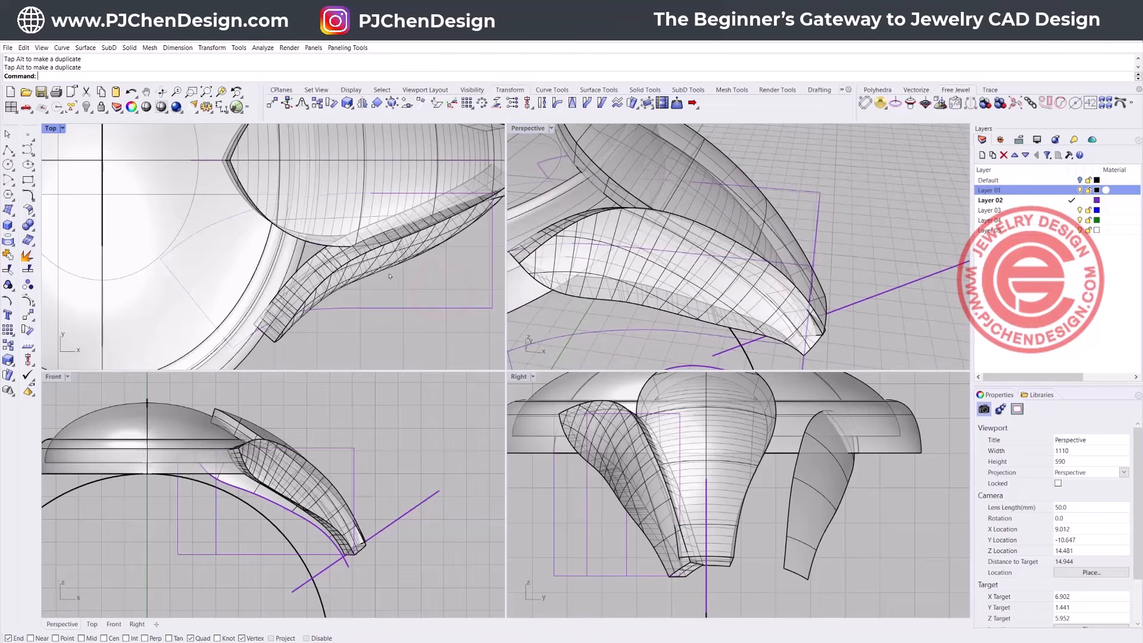
Step: Delete the leftover trimmed surface on the opposite side of the teardrop inlay
left_click(415, 165)
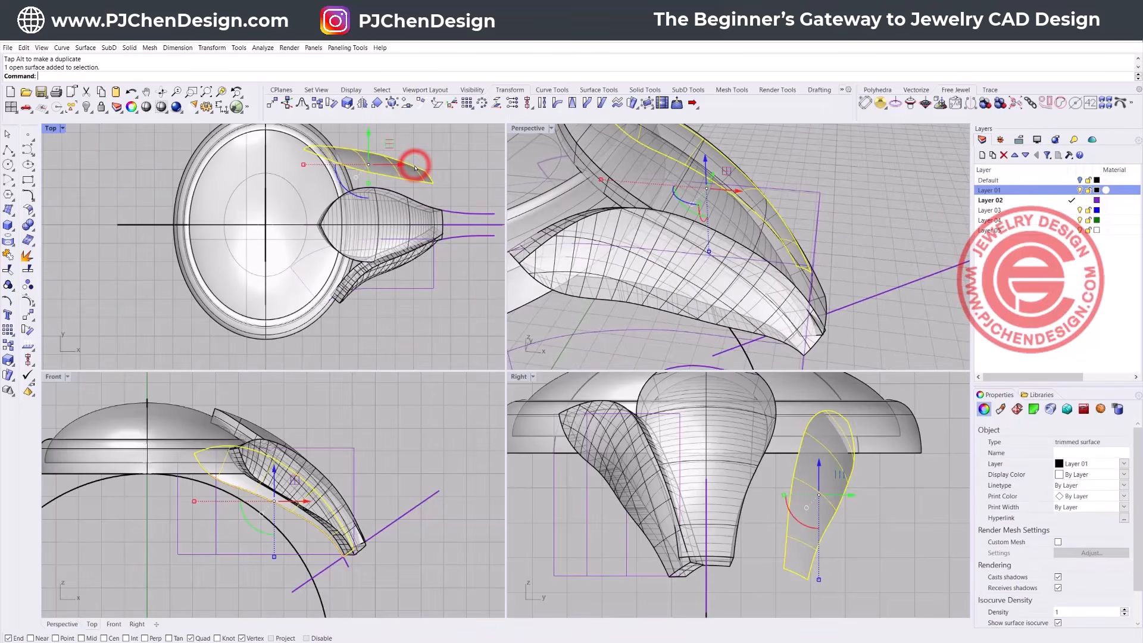
key("Delete")
scroll(307, 487, "up", 5)
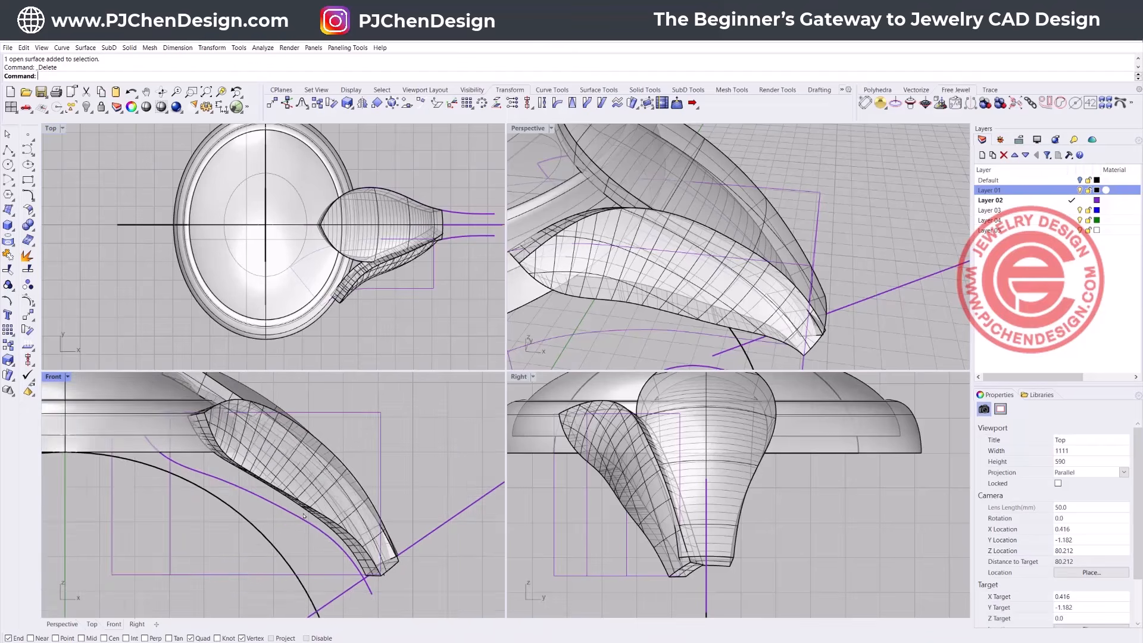
Step: Copy the side leaf downward in the Front view and rotate the copy so it nests beneath the original
scroll(340, 504, "down", 2)
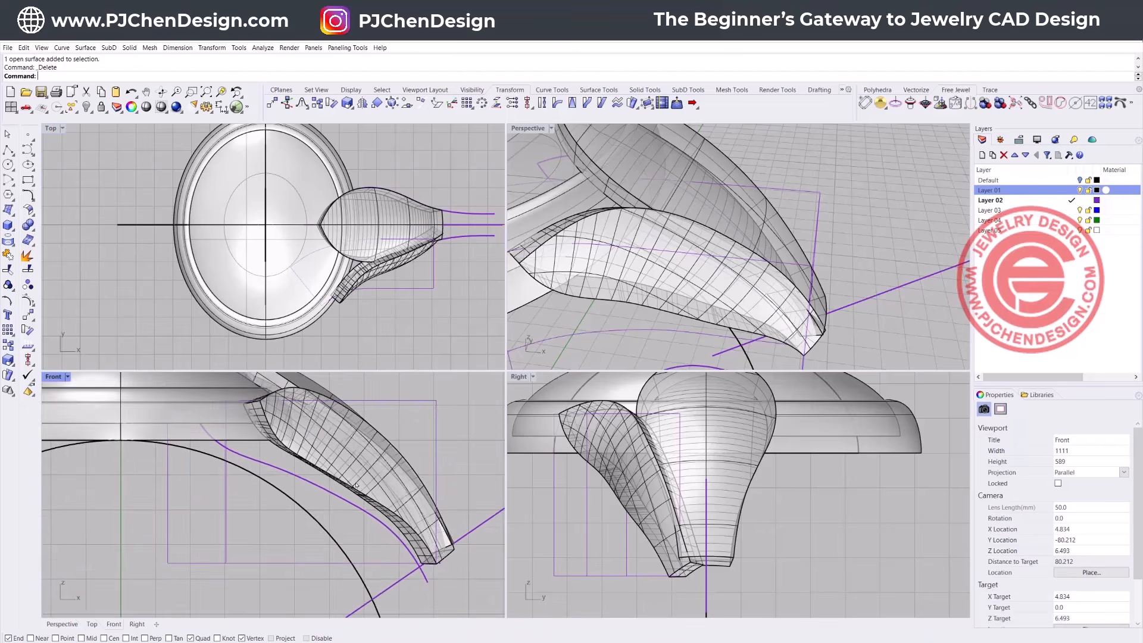
left_click(358, 459)
left_click(340, 466)
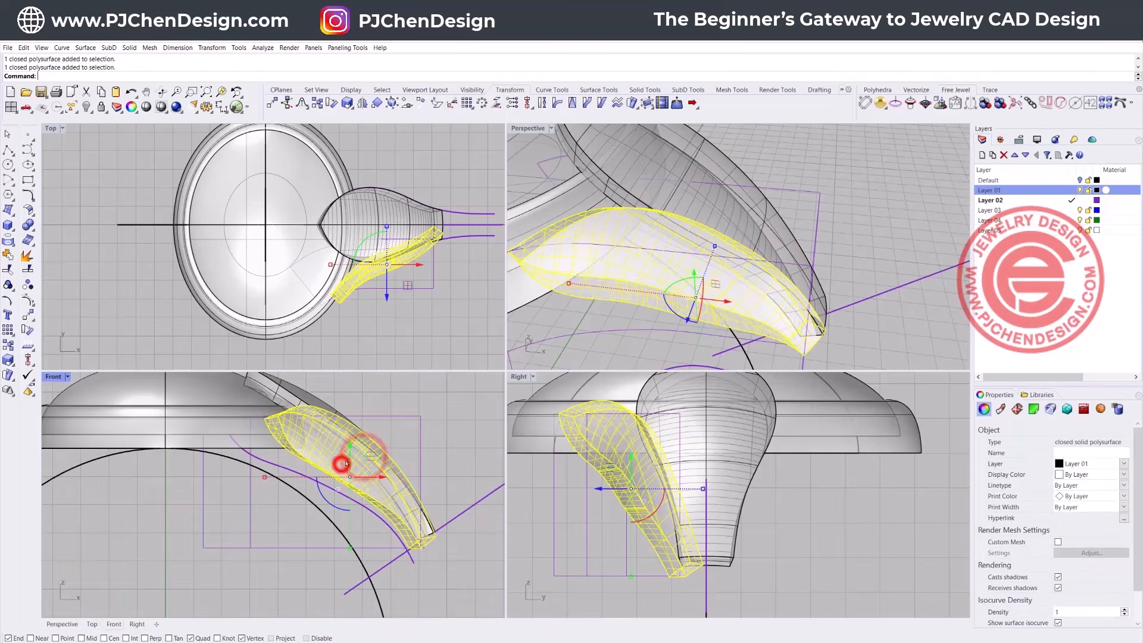
mouse_move(339, 463)
left_mouse_down()
mouse_move(374, 456)
mouse_move(345, 479)
mouse_move(351, 491)
left_mouse_up()
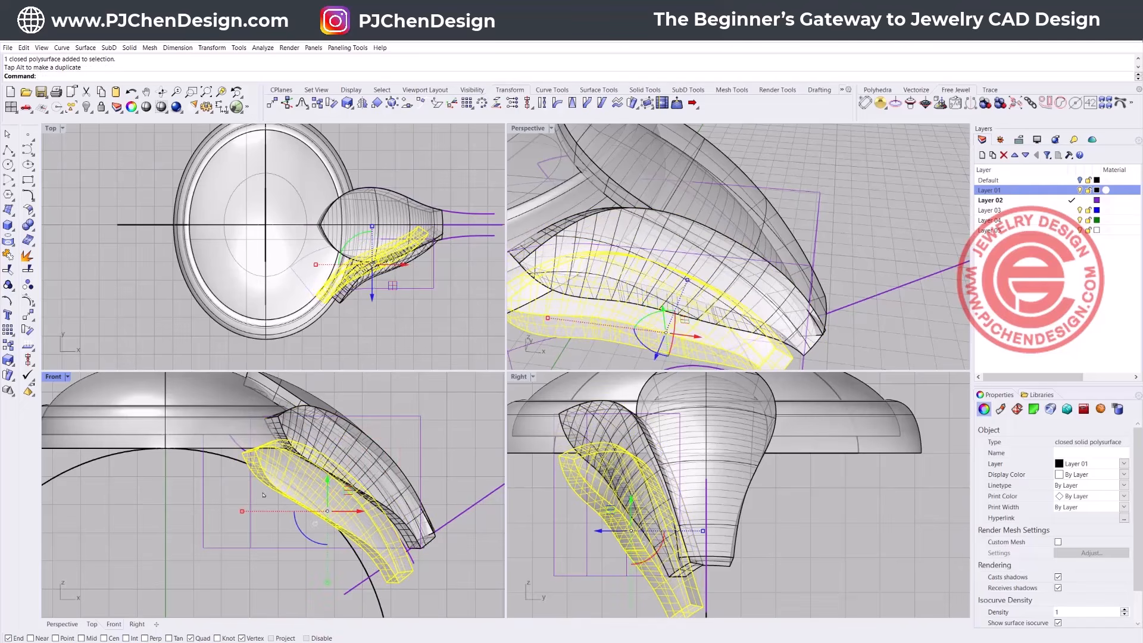
left_click_drag(241, 509, 333, 485)
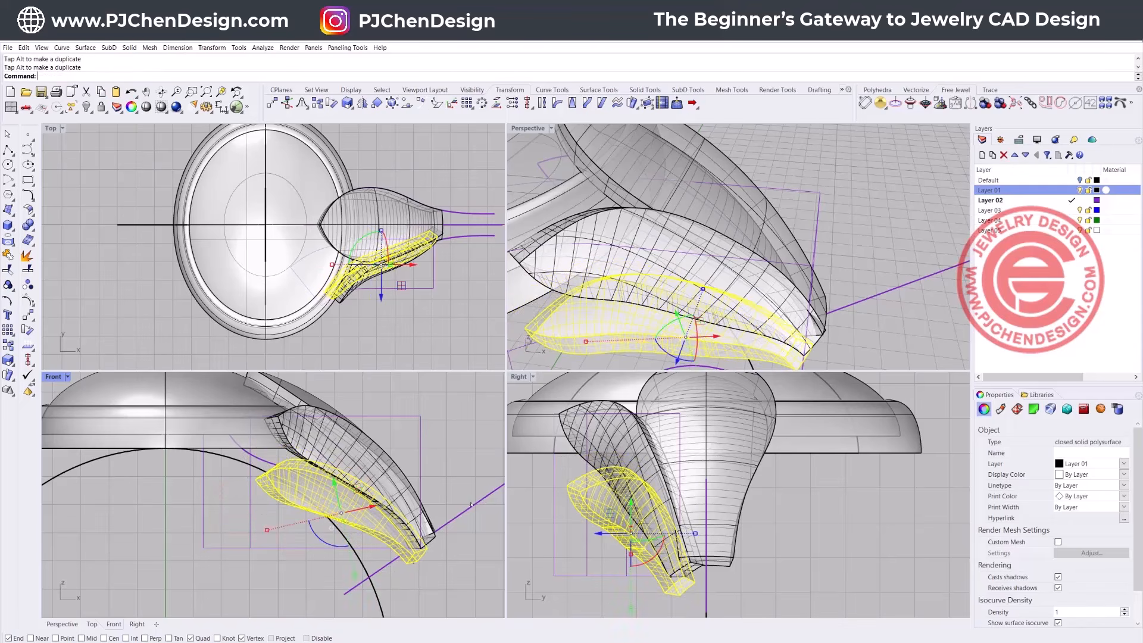
left_click(473, 445)
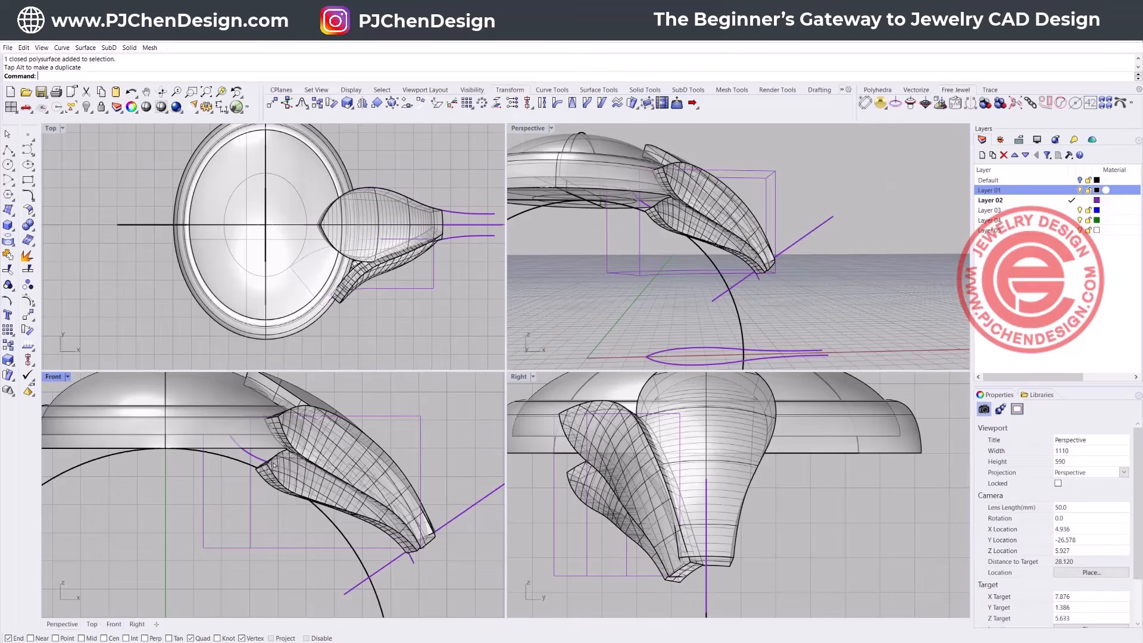
right_click_drag(300, 467, 299, 502)
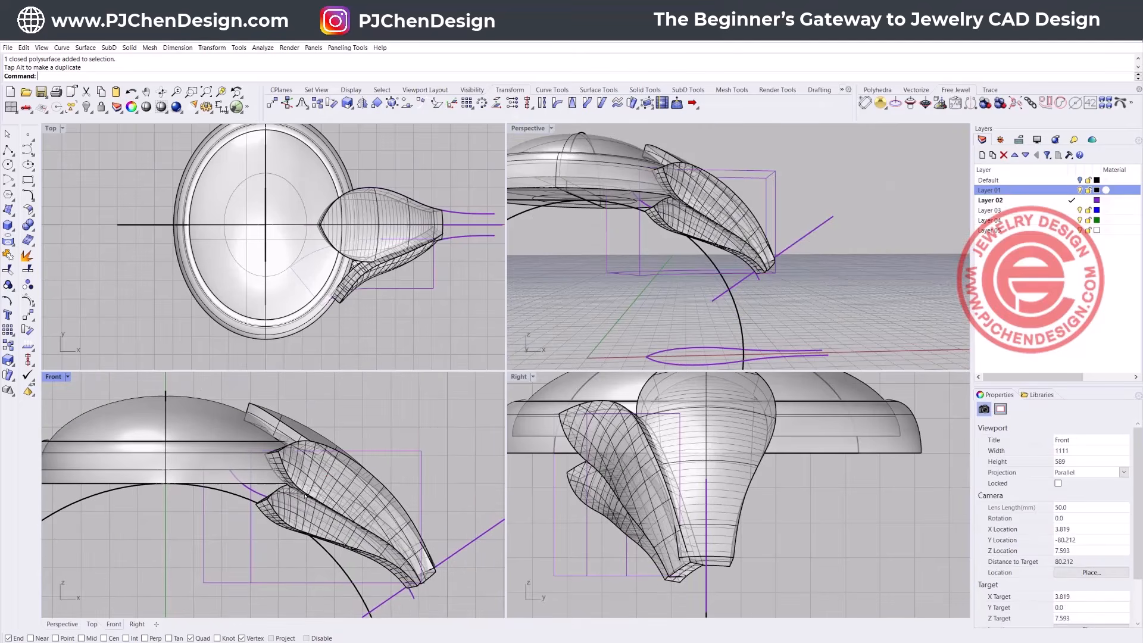
Step: Select both side leaves and move them together slightly upward in the Front view
left_click(325, 476)
left_click(309, 522, "shift")
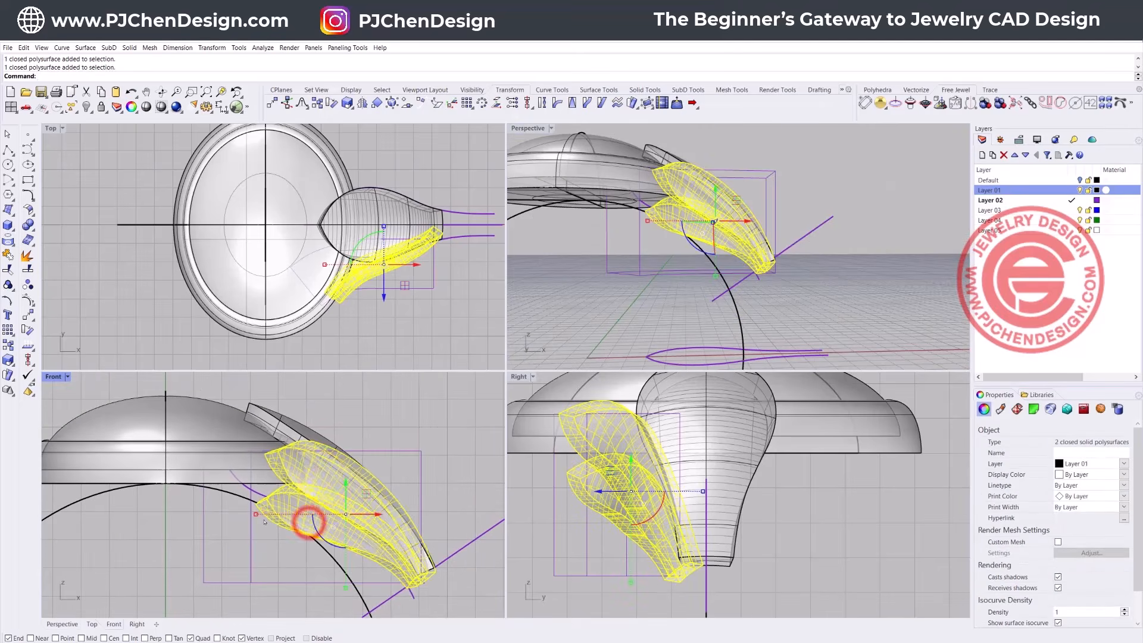
scroll(286, 521, "up", 3)
scroll(238, 485, "down", 2)
left_click_drag(355, 498, 358, 491)
left_click(422, 455)
left_click(396, 304)
Step: Raise the lower leaf in the Front view and rotate it slightly so it tucks against the upper leaf
left_click(288, 523)
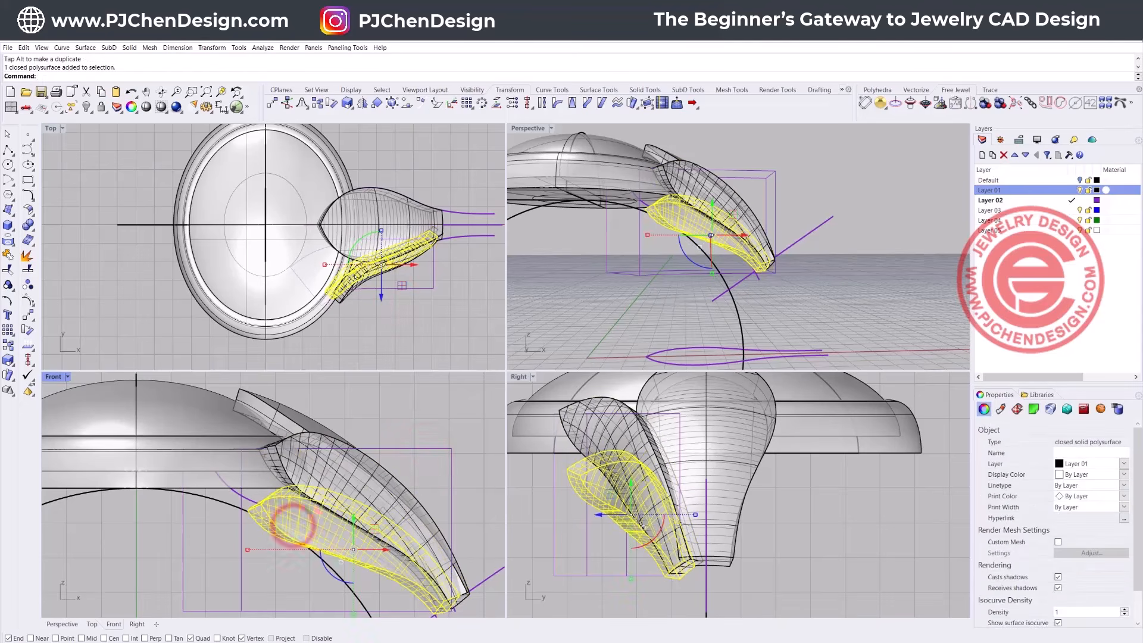
scroll(363, 262, "up", 2)
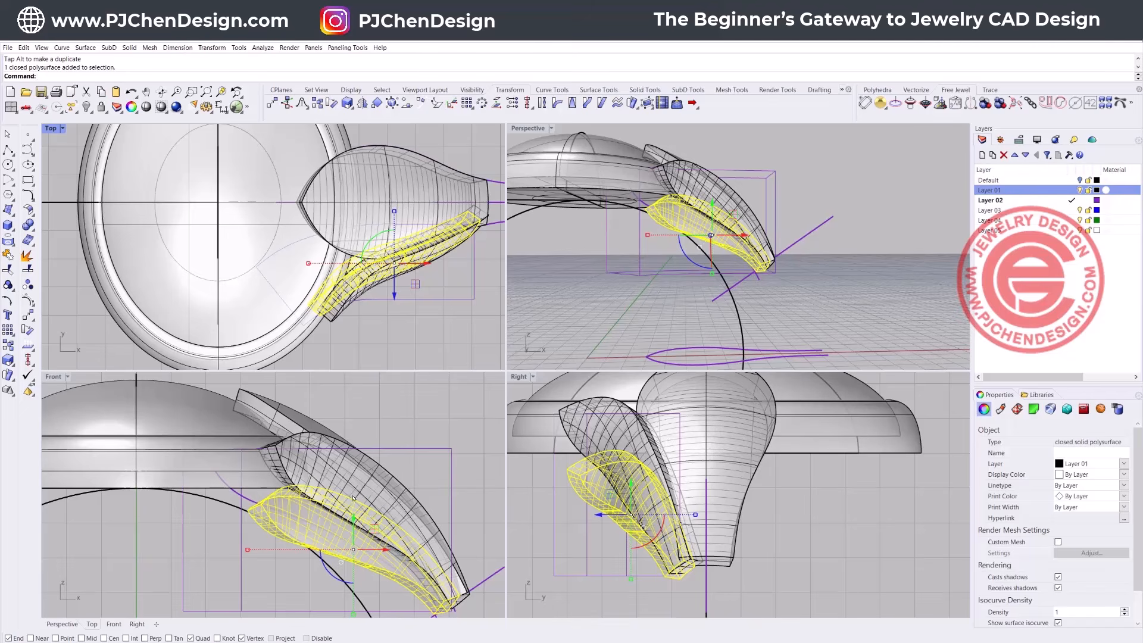
left_click_drag(354, 517, 353, 512)
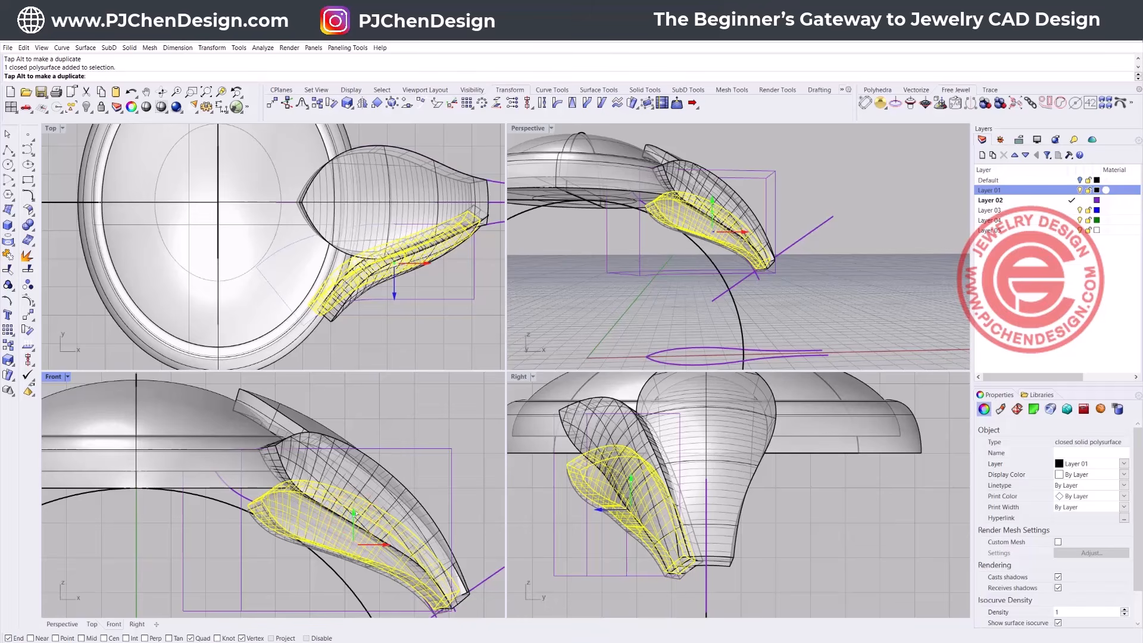
mouse_move(343, 576)
left_mouse_down()
mouse_move(341, 631)
mouse_move(344, 566)
mouse_move(340, 582)
left_mouse_up()
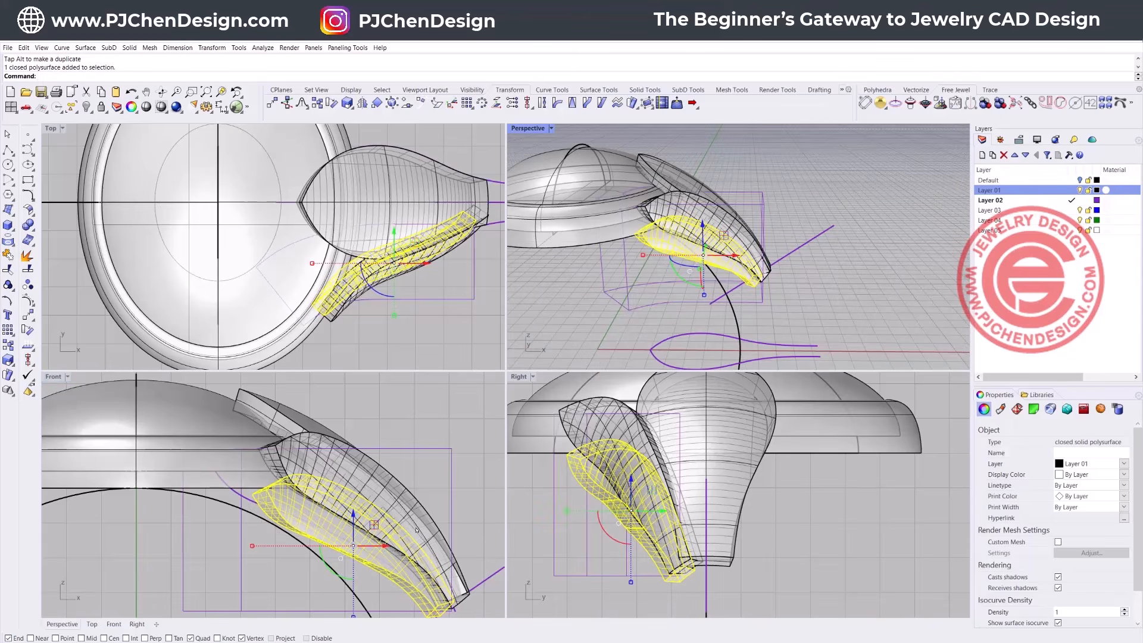
right_click_drag(385, 587, 353, 532)
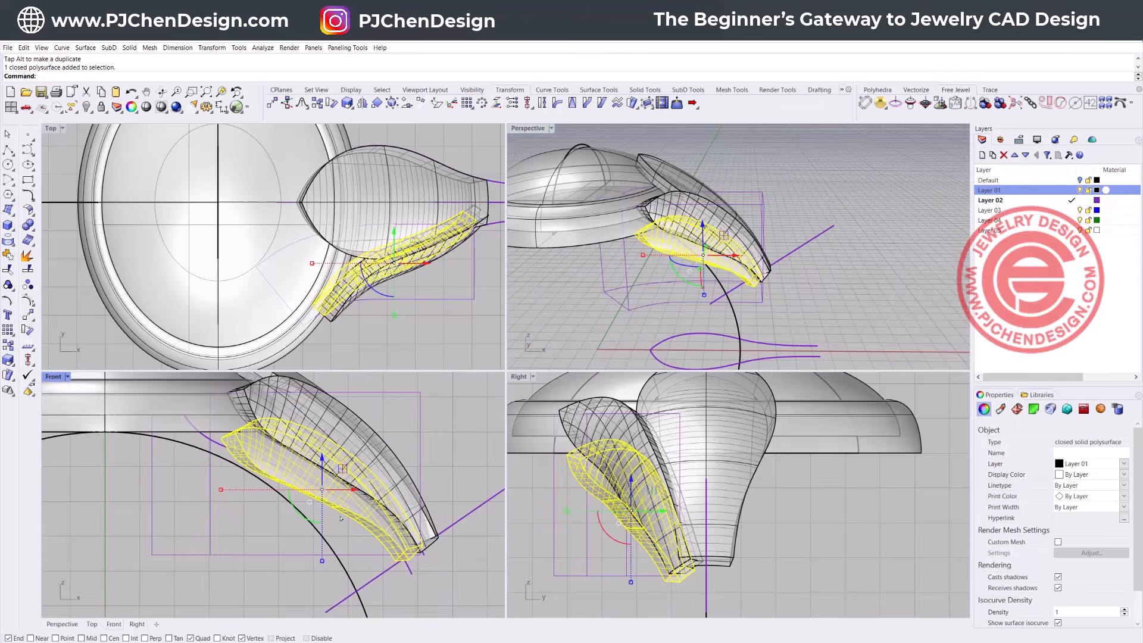
left_click(457, 452)
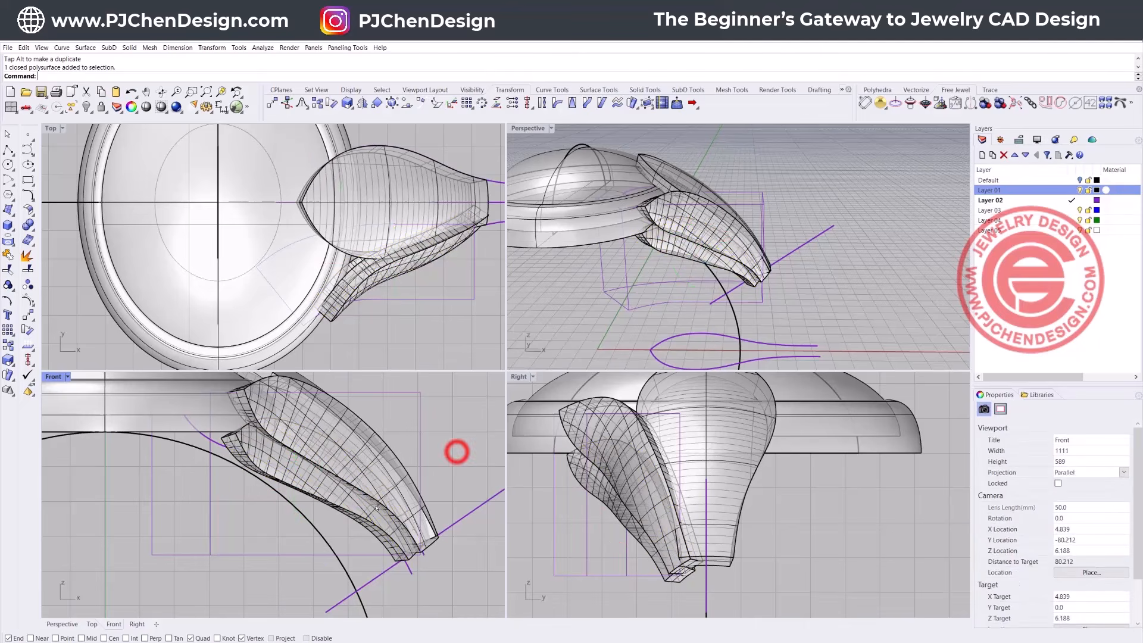
Step: Rotate the teardrop inlay and both side leaves together in the Front view and shift them so their lower ends meet the shank circle
left_click(352, 499)
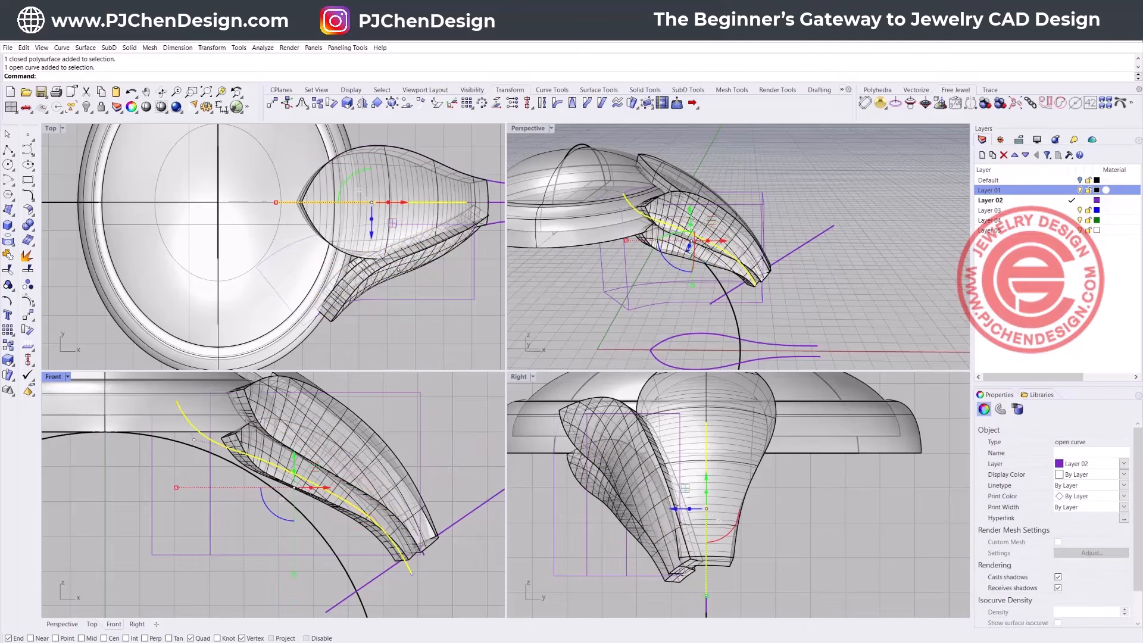
left_click(394, 263)
left_click(415, 219, "shift")
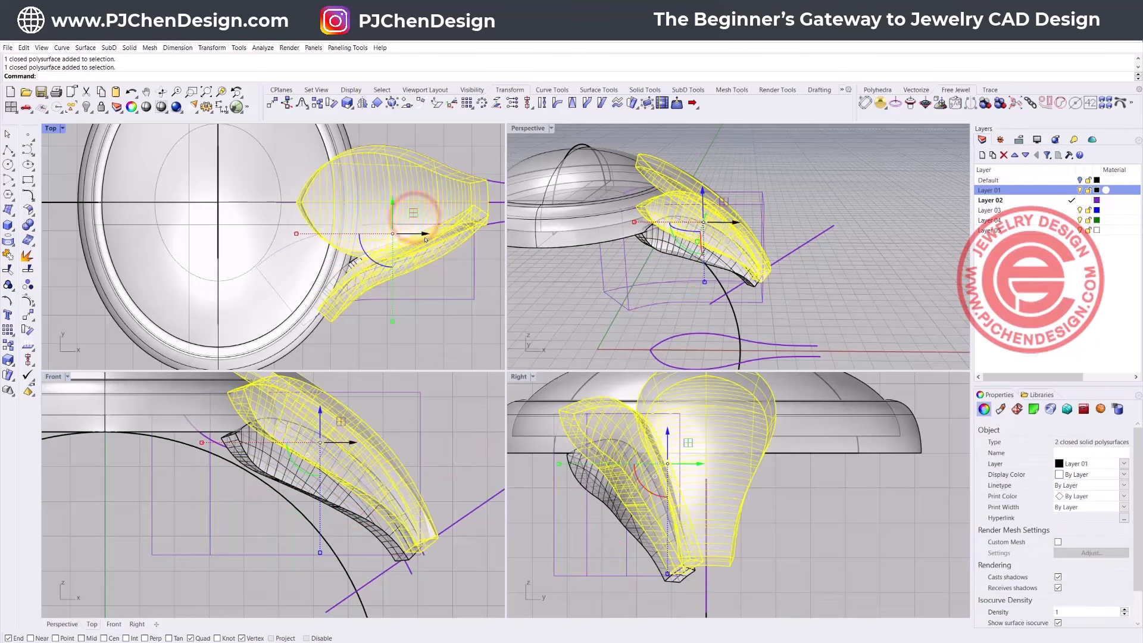
left_click(434, 229, "shift")
scroll(296, 506, "down", 3)
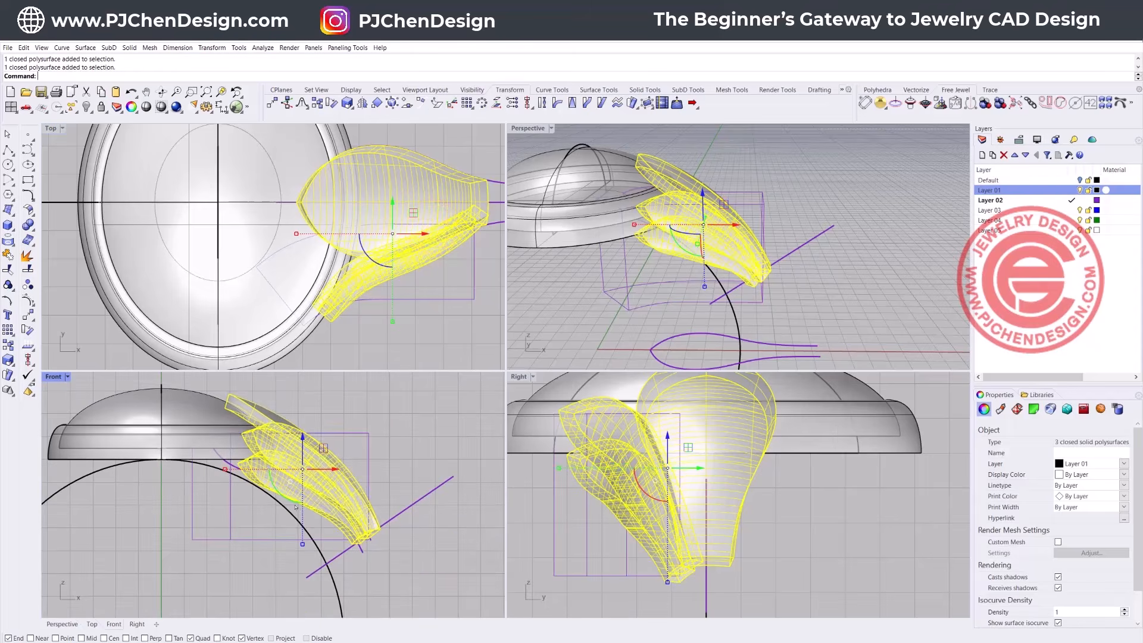
left_click_drag(289, 499, 318, 459)
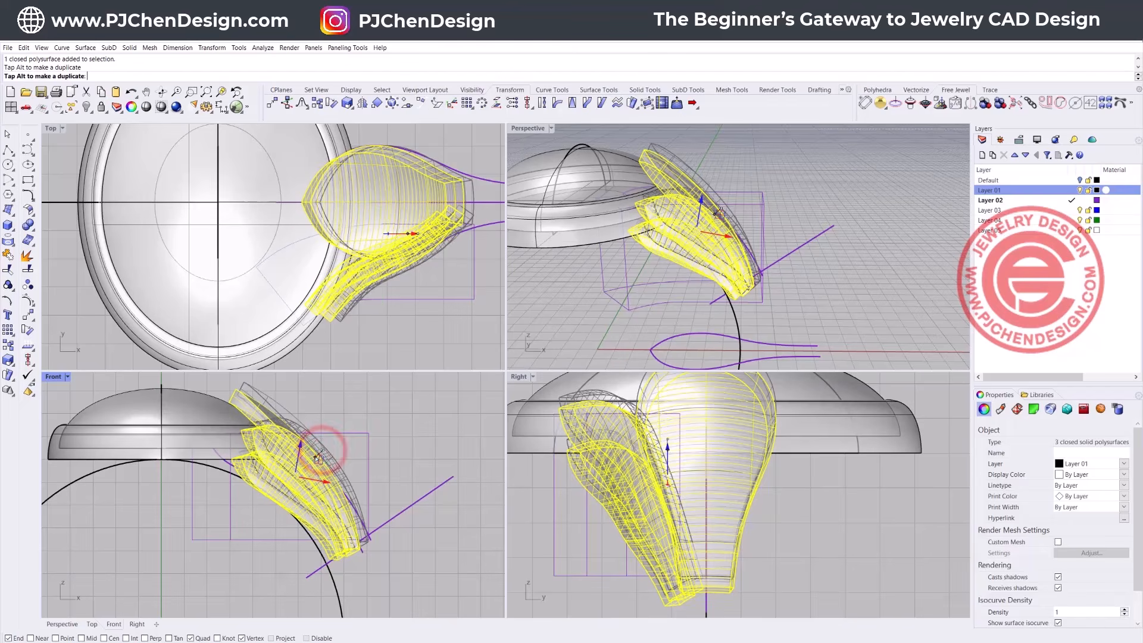
left_click_drag(279, 502, 278, 502)
left_click_drag(320, 462, 319, 459)
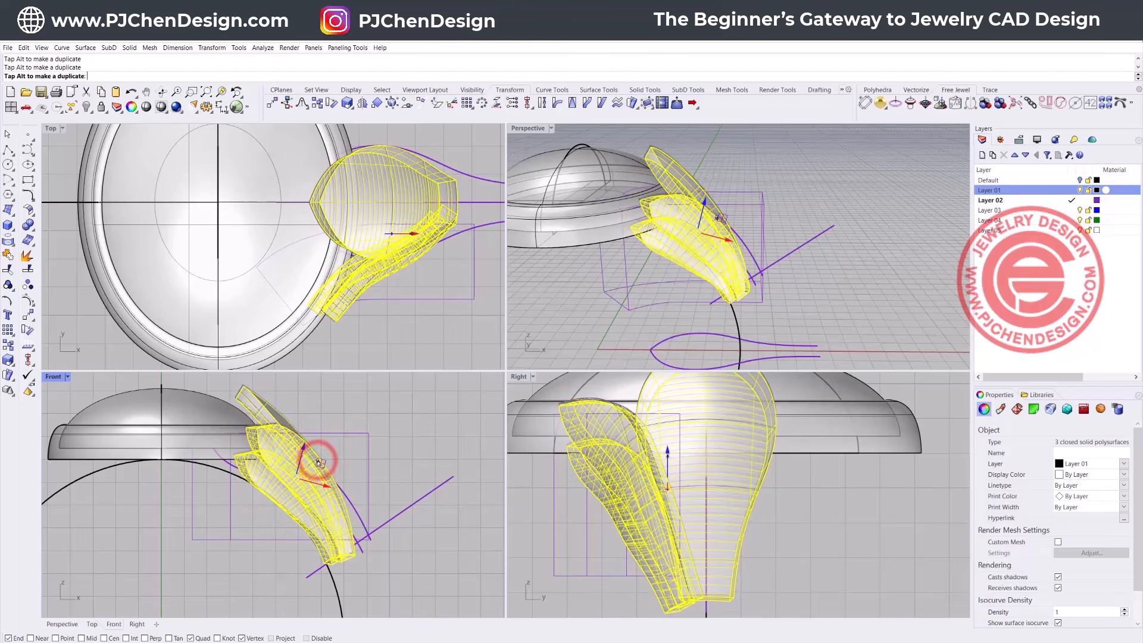
Step: Examine in the Front and Perspective views how the teardrop and leaves meet the shank circle and setting
scroll(317, 565, "up", 3)
scroll(316, 564, "up", 2)
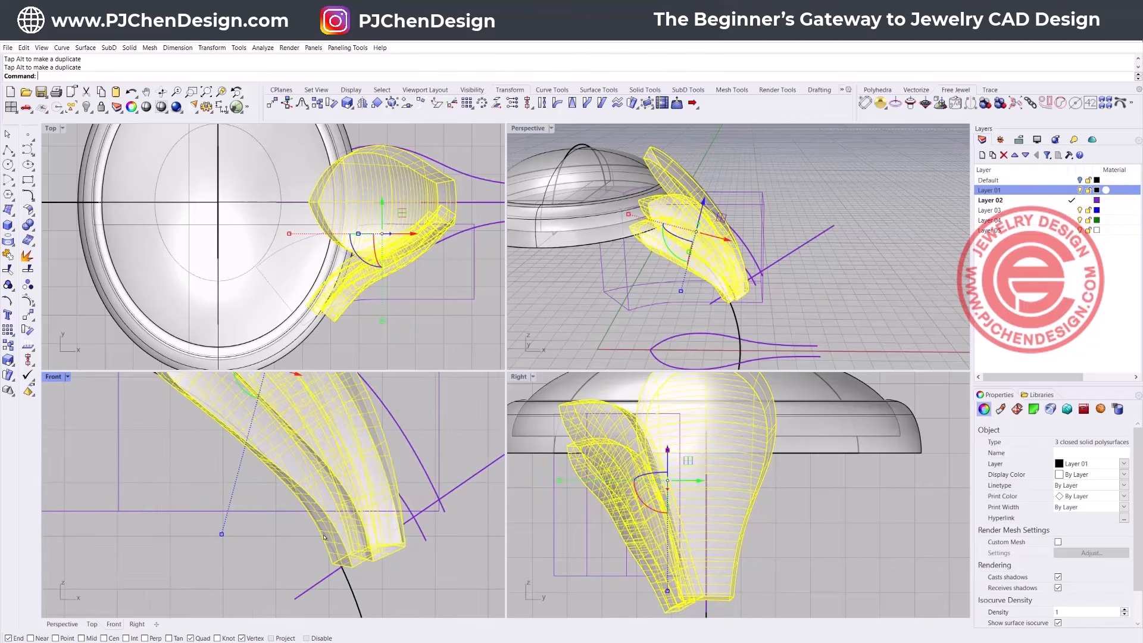
left_click(440, 328)
scroll(673, 239, "down", 5)
right_click_drag(694, 253, 707, 225)
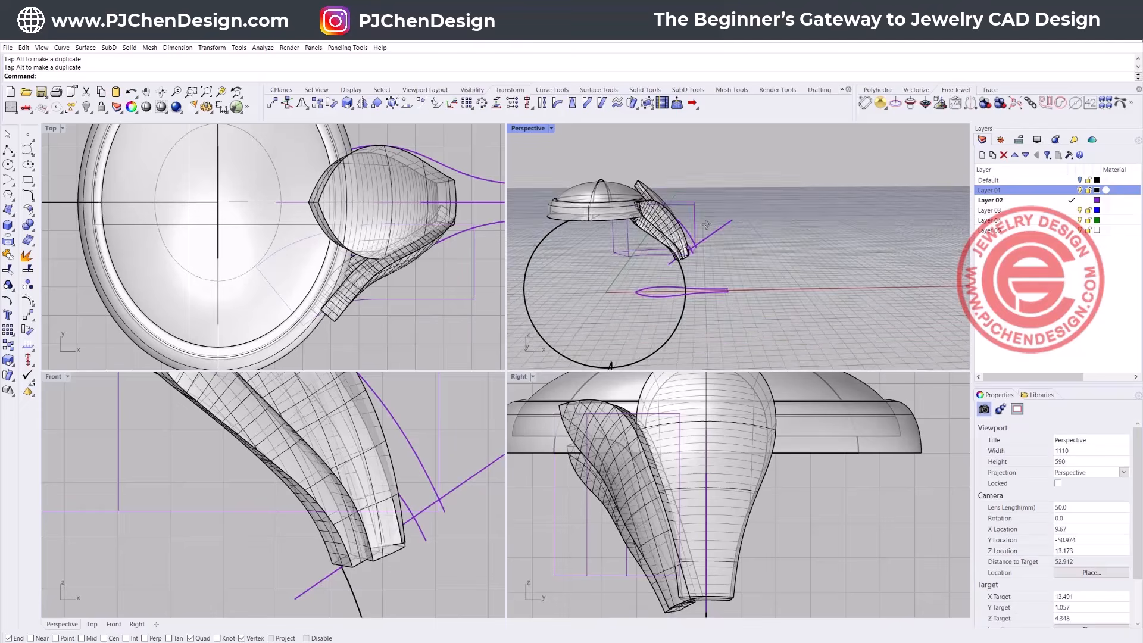
scroll(707, 225, "up", 2)
scroll(660, 257, "up", 5)
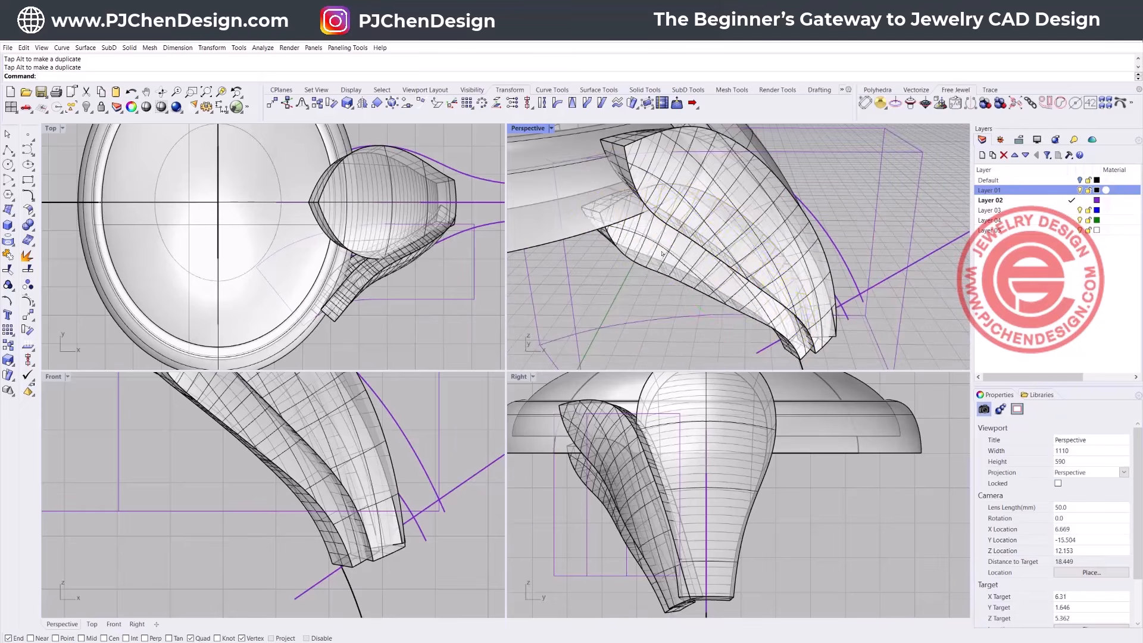
left_click(660, 256)
left_click(600, 312)
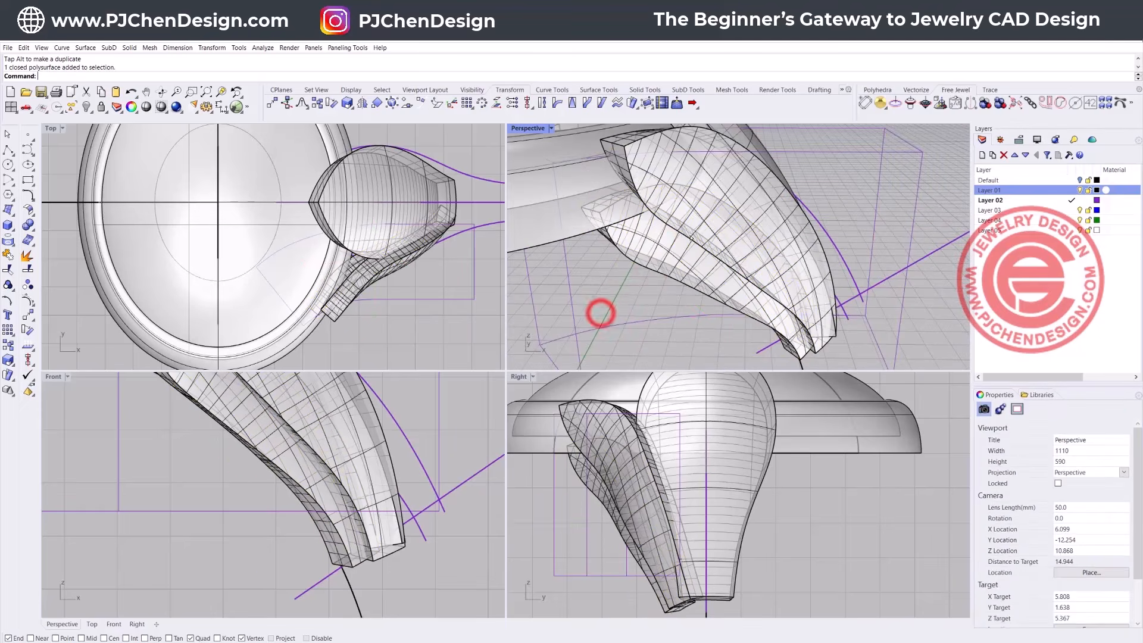
scroll(640, 223, "down", 4)
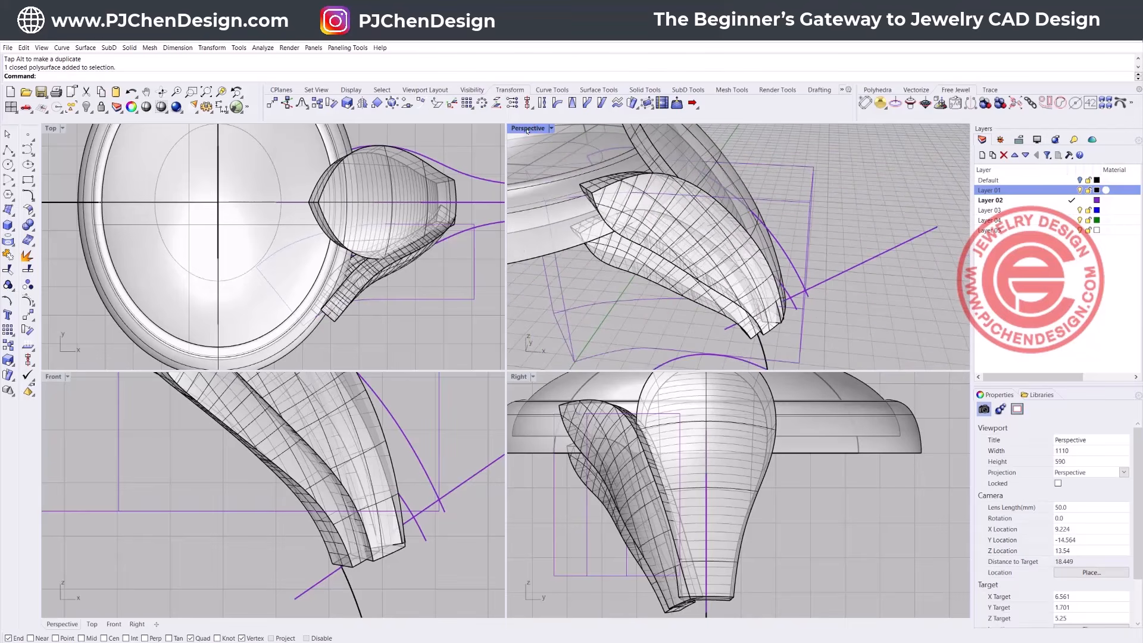
Step: Fillet the long edges and end edges of the lower side leaf with a 0.15 radius
double_click(527, 128)
right_click_drag(475, 262, 468, 249)
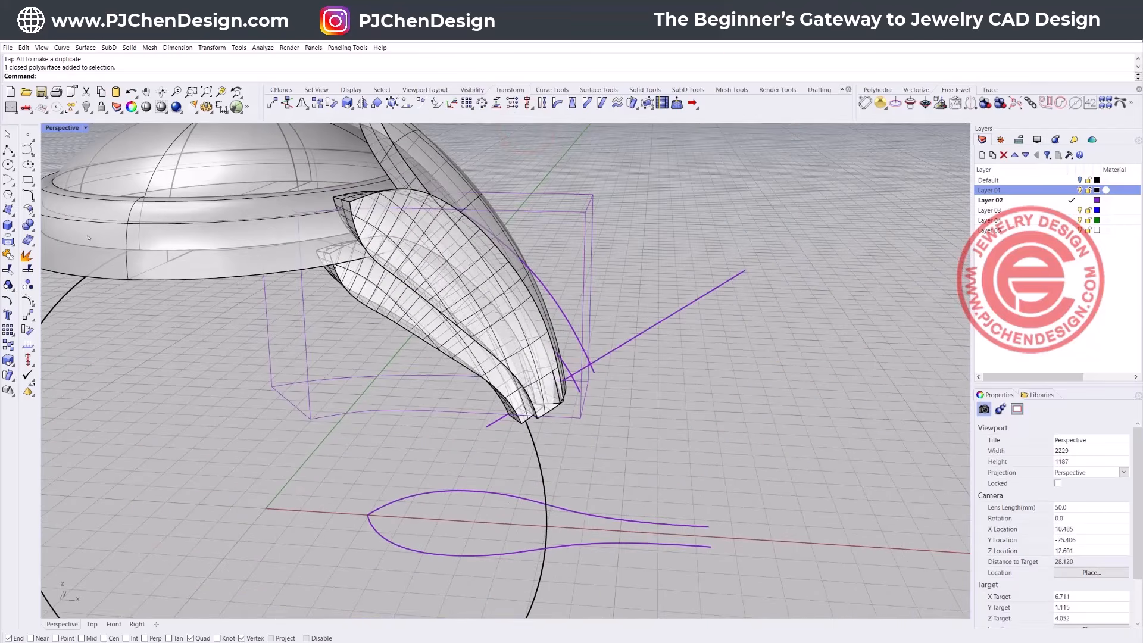
left_click(27, 225)
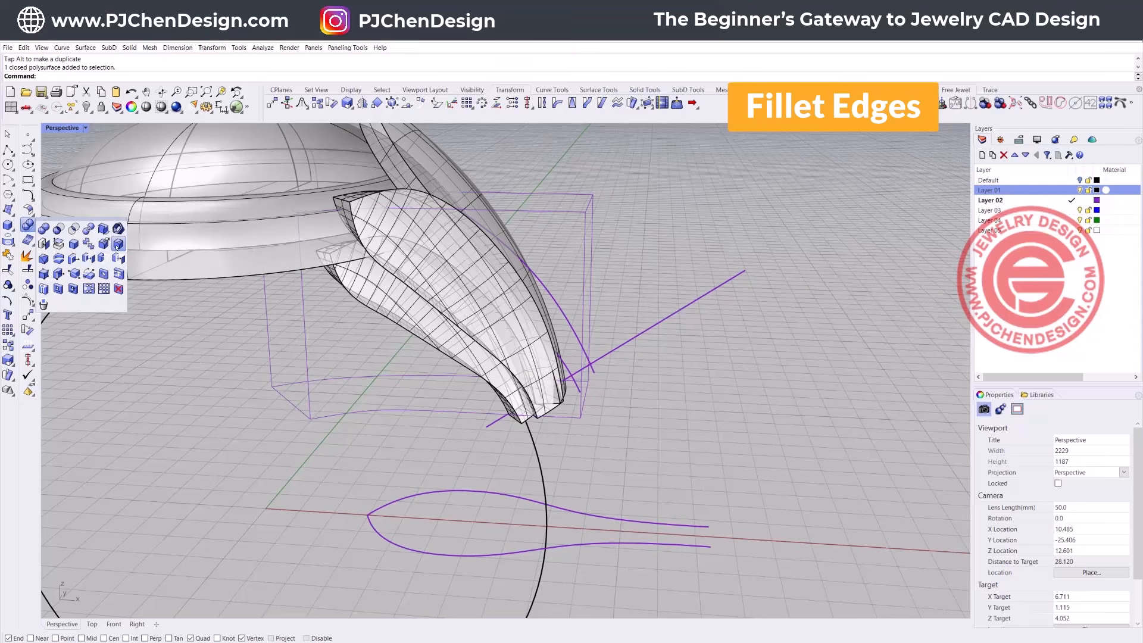
left_click(118, 244)
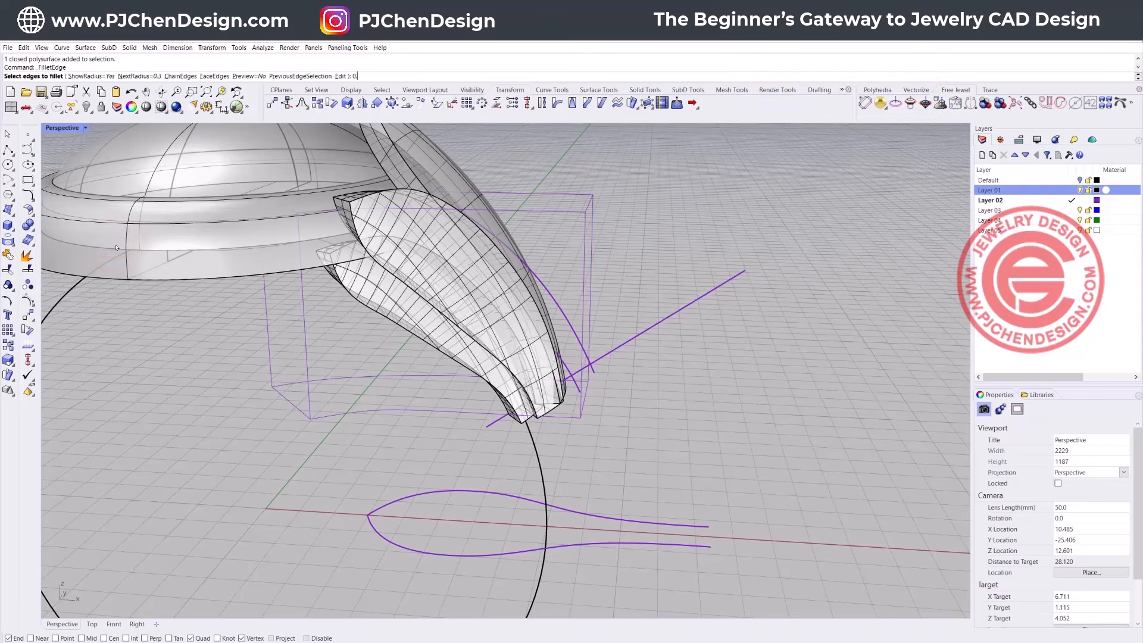
type("0.15")
key("Return")
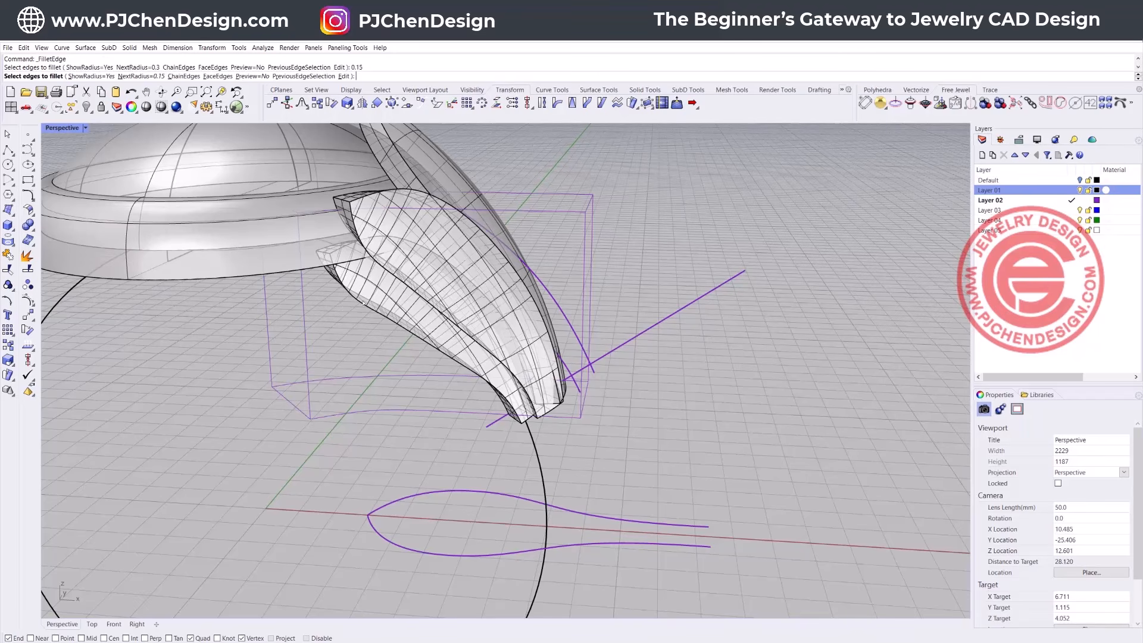
left_click(362, 300)
left_click(343, 249)
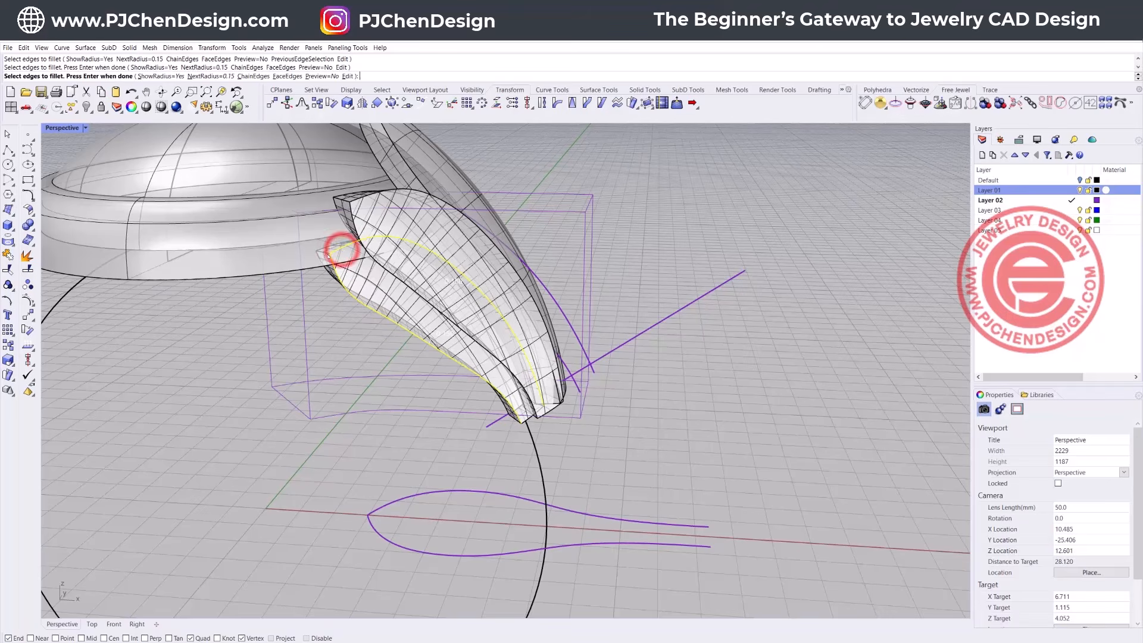
left_click(328, 273)
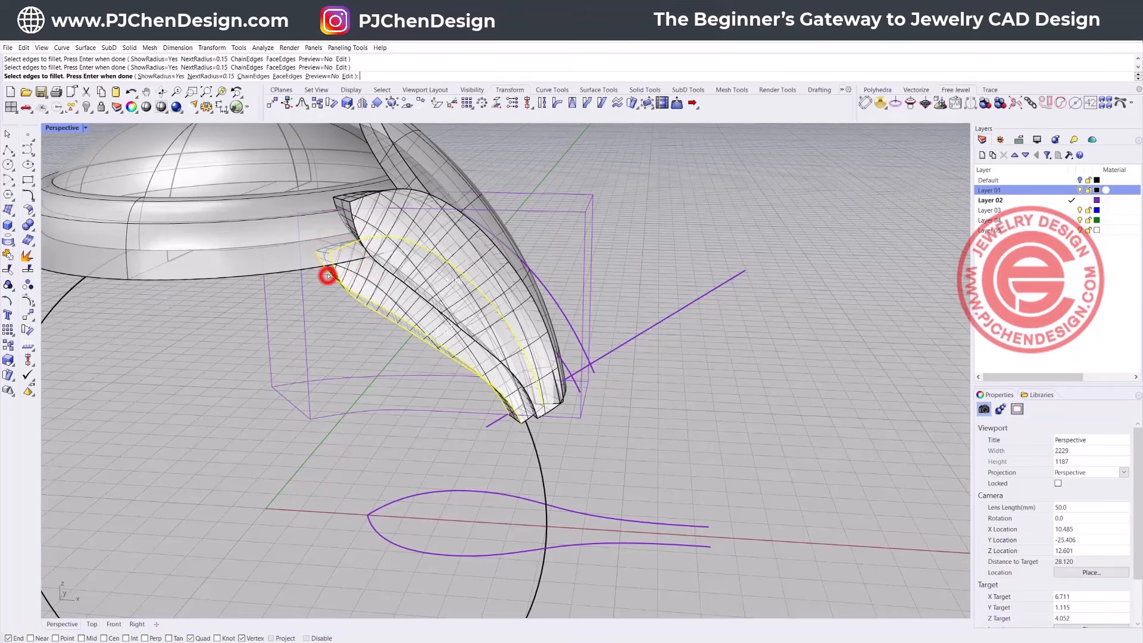
left_click(328, 246)
key("Return")
key("Return")
Step: Fillet the outer edges of the upper side leaf and the teardrop inlay with a 0.15 radius
key("Return")
left_click(396, 278)
left_click(365, 188)
left_click(345, 190)
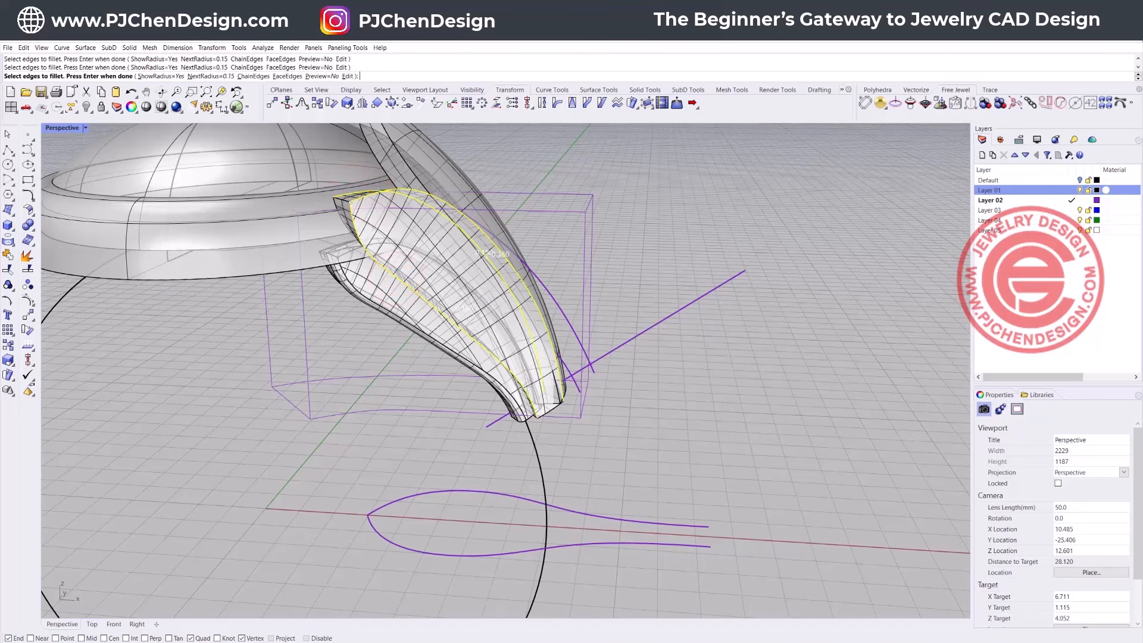
scroll(343, 198, "up", 5)
left_click(321, 205)
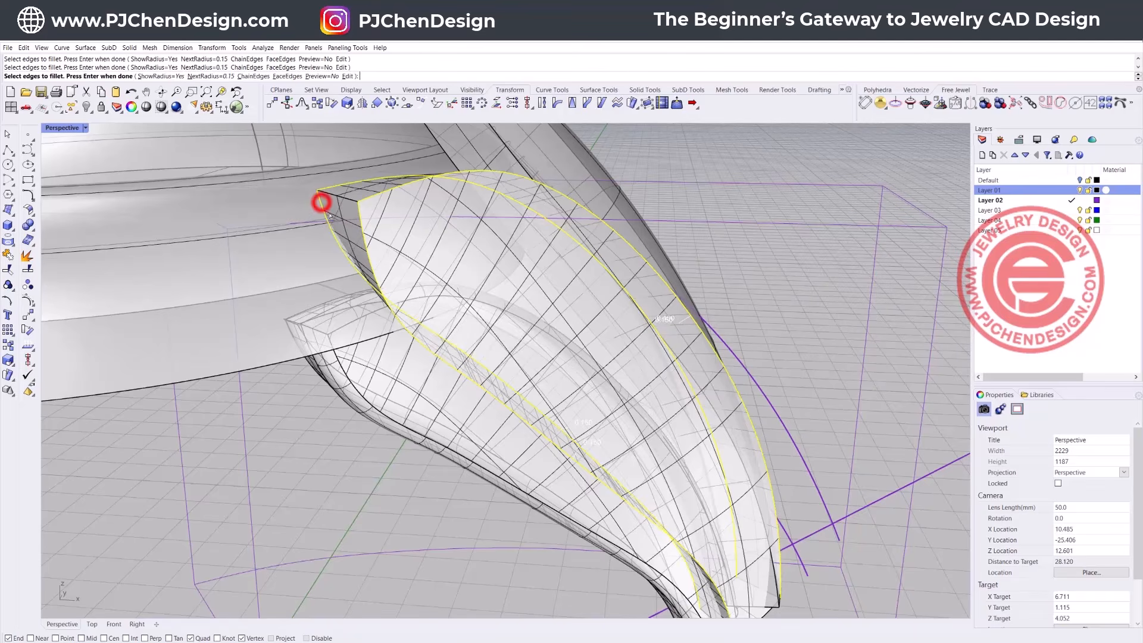
scroll(322, 201, "down", 5)
left_click(428, 290)
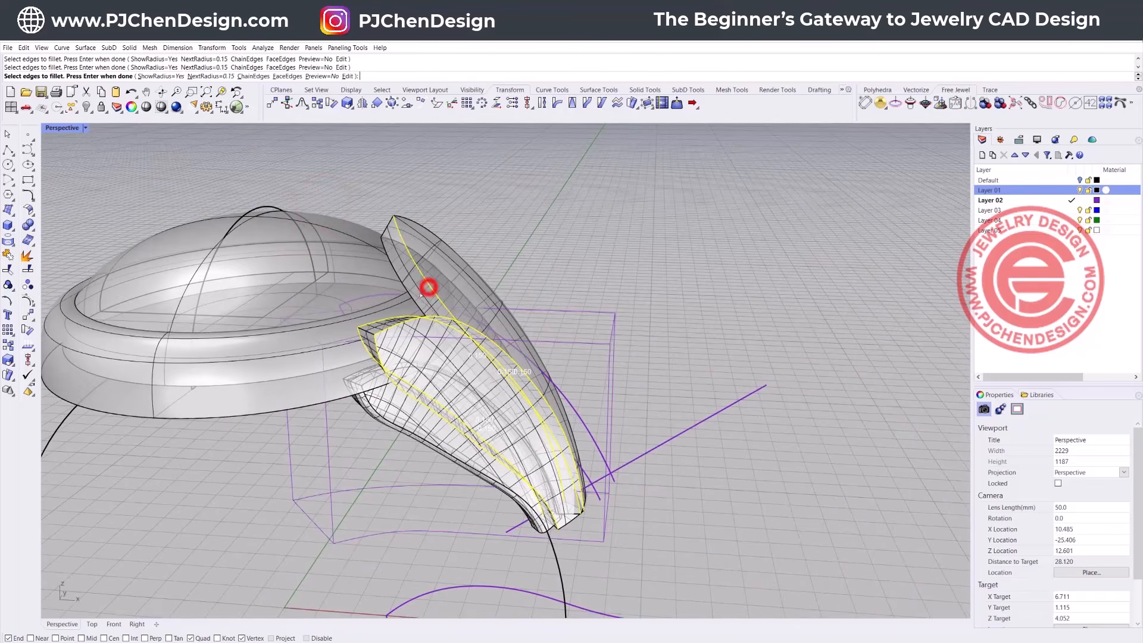
left_click(414, 297)
right_click_drag(452, 245, 498, 325)
left_click(497, 323)
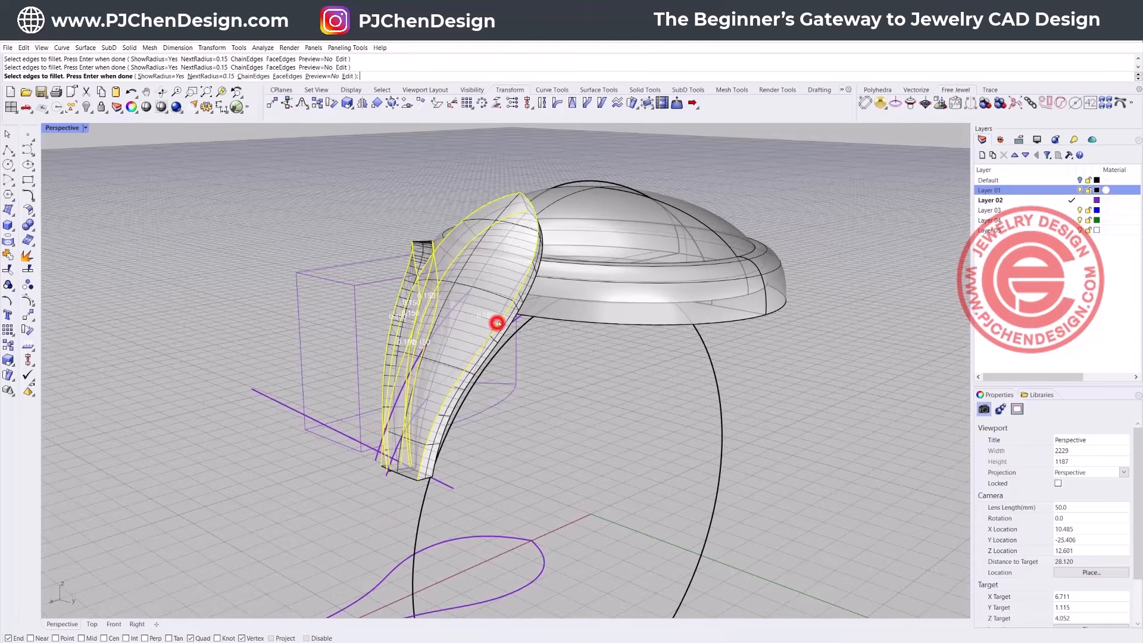
right_click(498, 327)
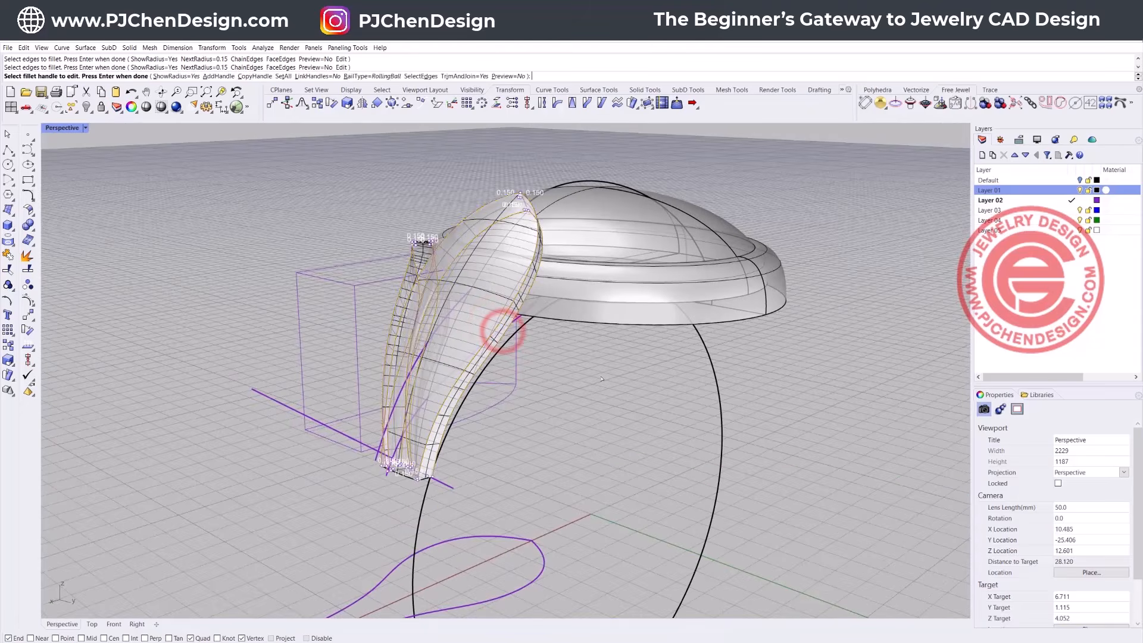
Step: Set the Perspective view to Rendered display and inspect the filleted leaves from the side
left_click(86, 127)
left_click(92, 194)
right_click_drag(199, 247, 468, 368)
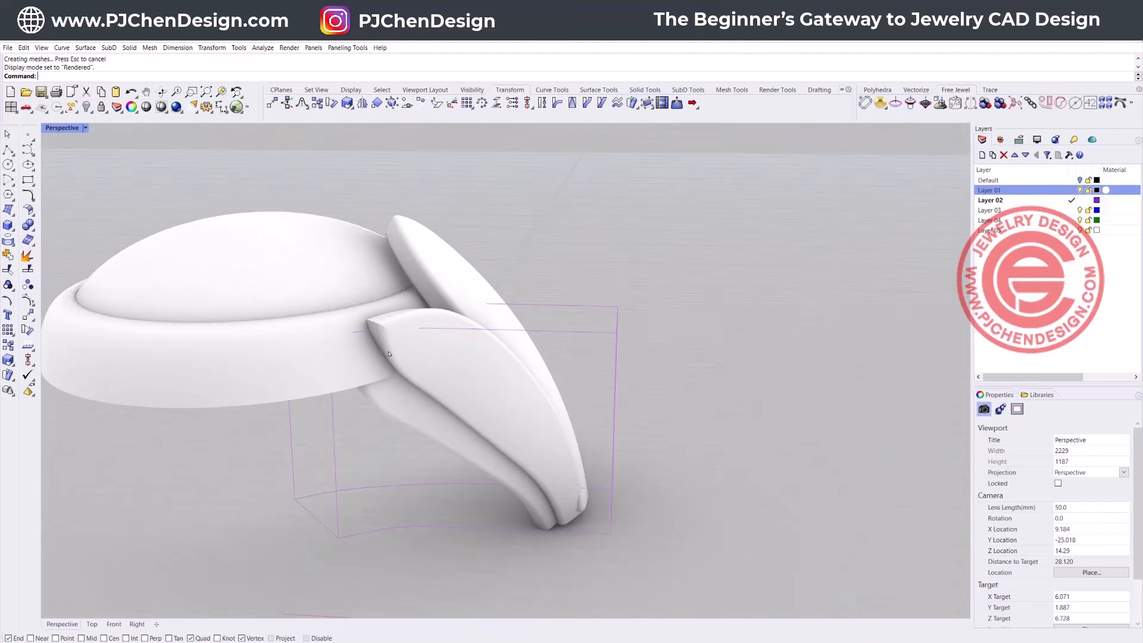
Step: Rotate the lower leaf in the Top view and shift it so its tip fans outward from beneath the upper leaf
left_click(396, 404)
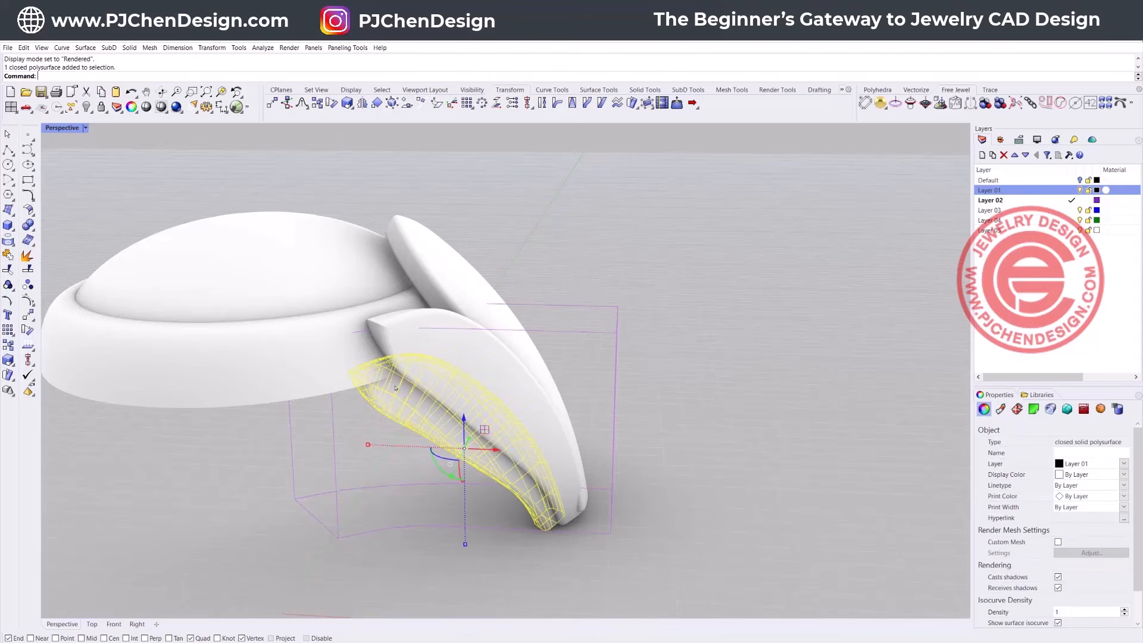
double_click(54, 130)
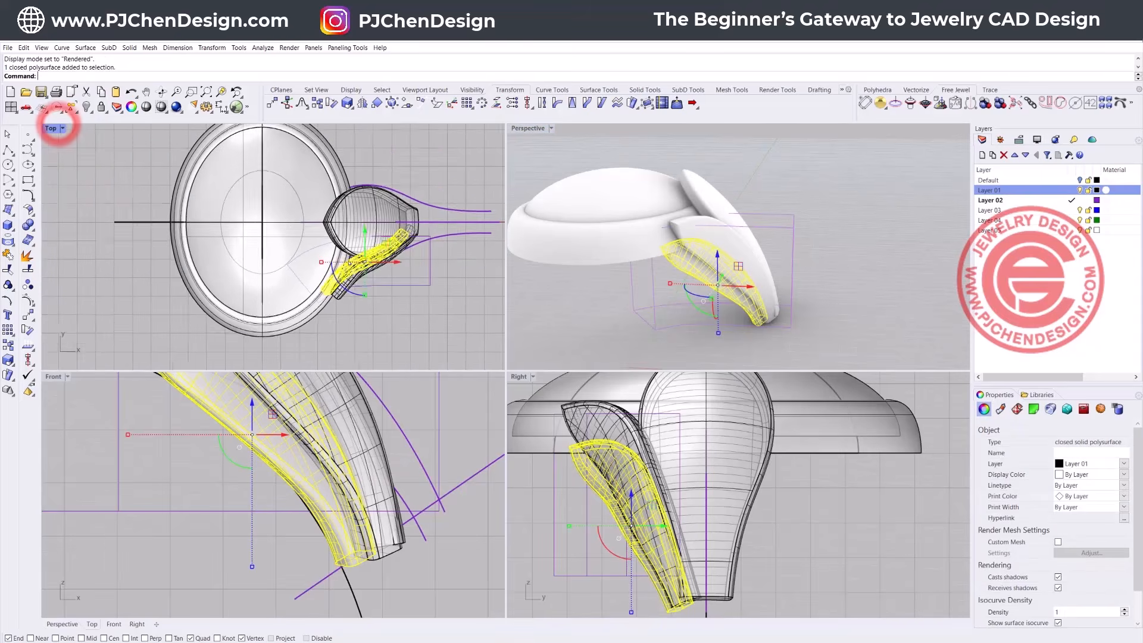
right_click_drag(281, 302, 260, 261)
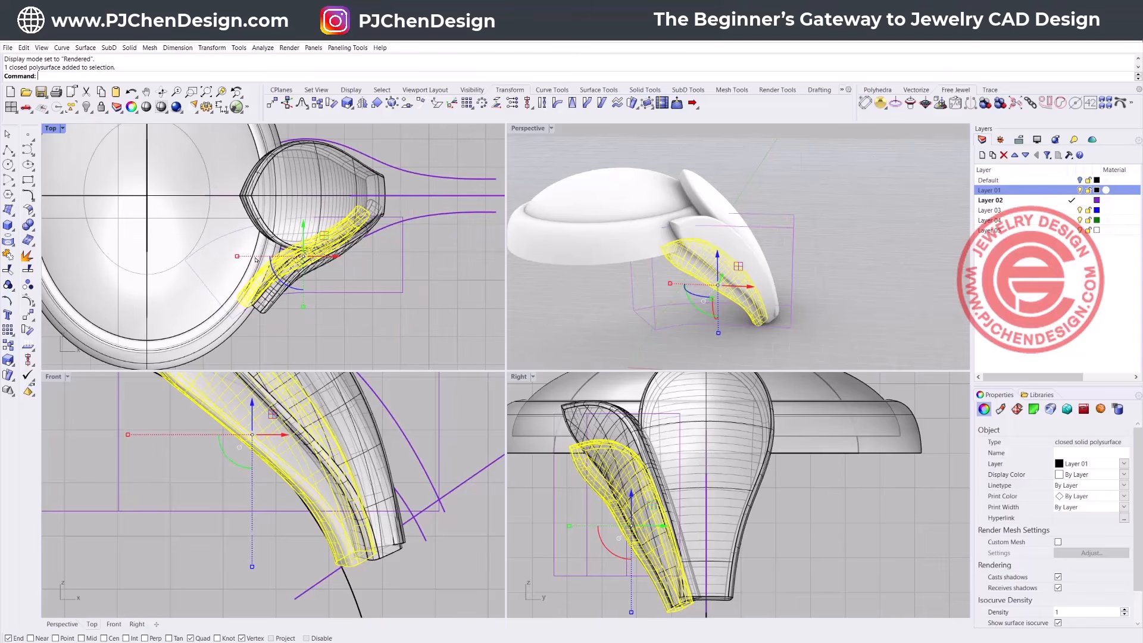
left_click_drag(284, 282, 325, 227)
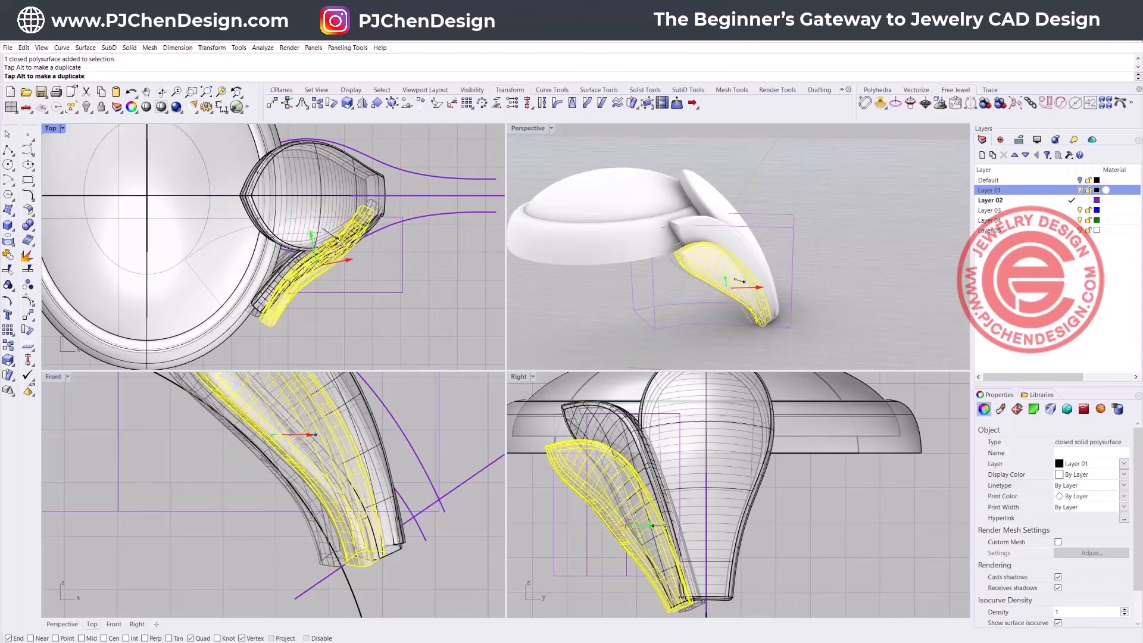
left_click(413, 306)
Step: Adjust the lower leaf's position slightly in the Top view and delete the leftover control cage around the leaves
right_click_drag(619, 268, 665, 260)
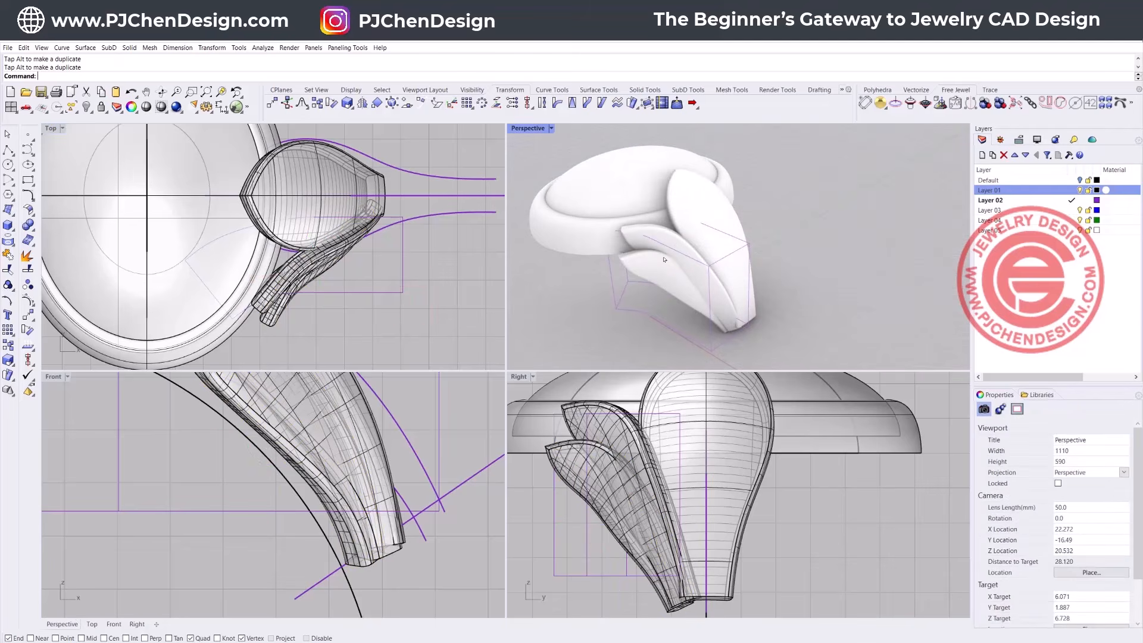
scroll(689, 307, "up", 2)
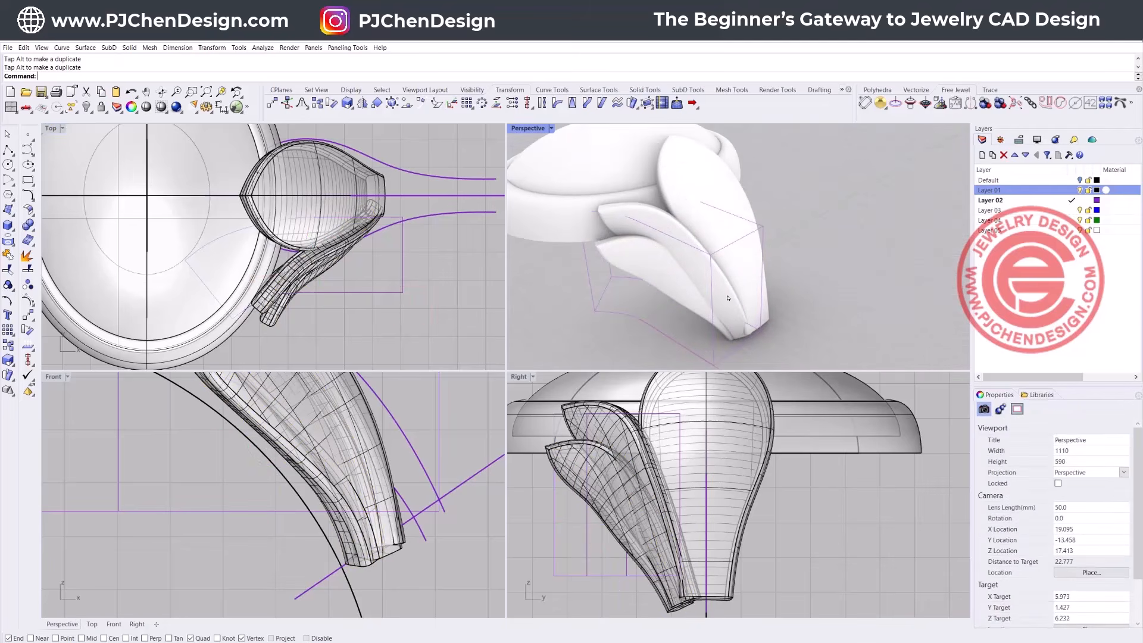
left_click(659, 281)
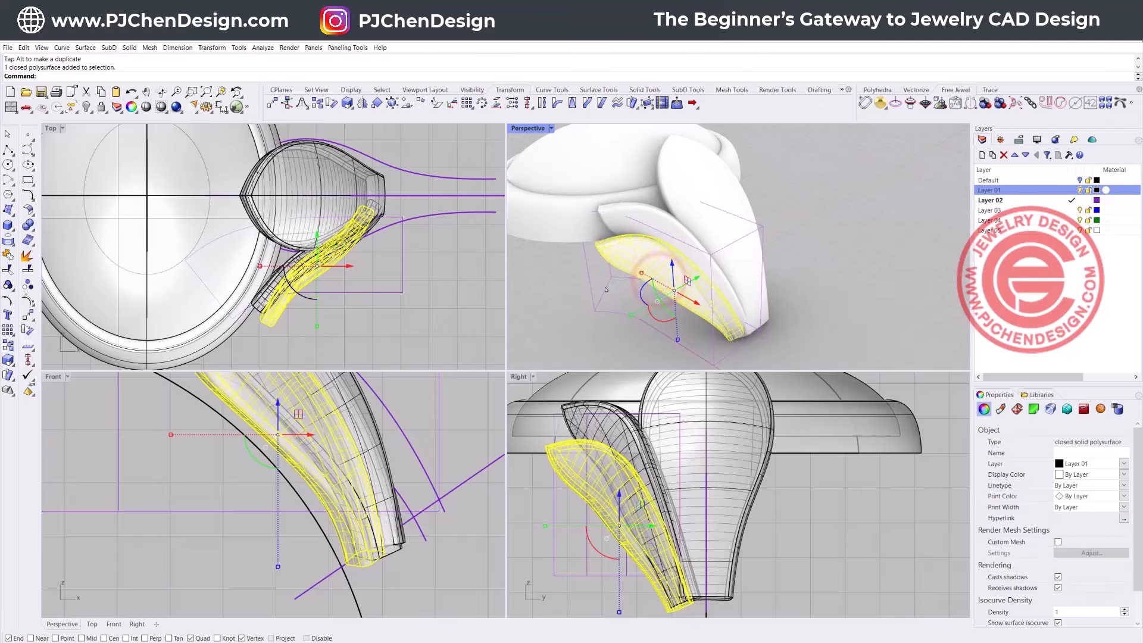
left_click_drag(337, 244, 337, 248)
left_click(410, 279)
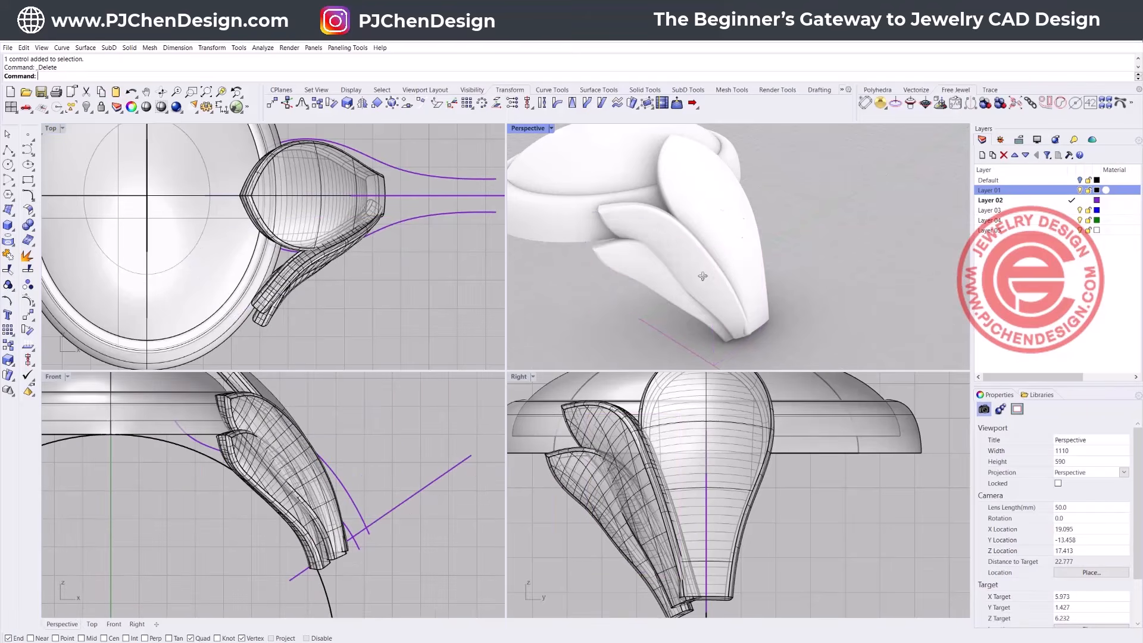
Step: Move the upper leaf slightly closer to the teardrop inlay in the Top view
right_click_drag(704, 276, 681, 286)
left_click(680, 273)
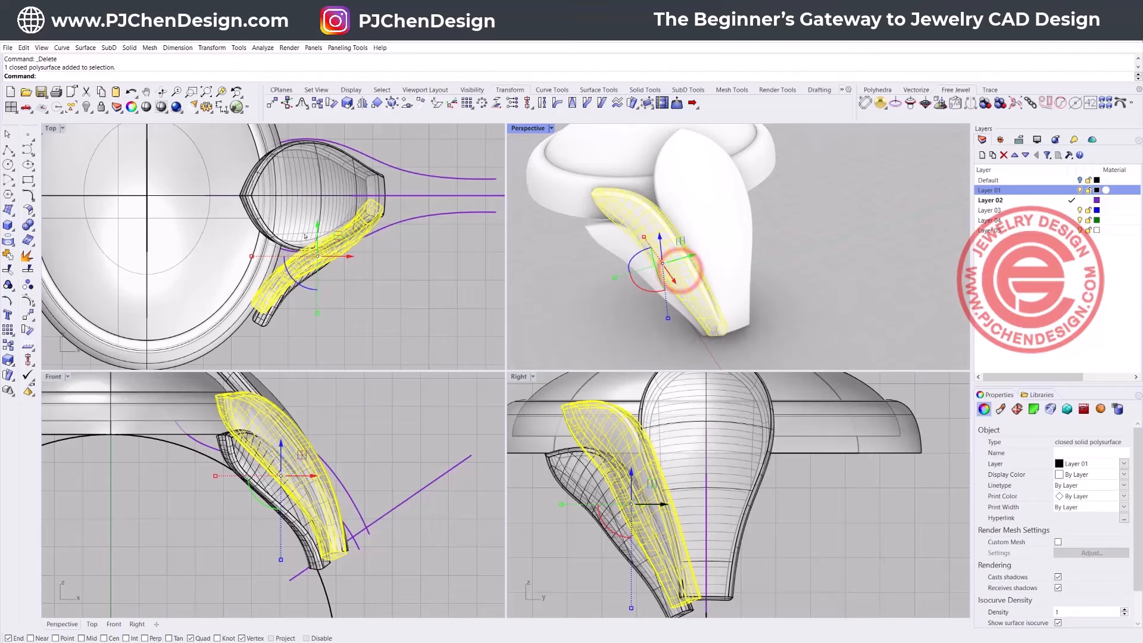
left_click_drag(317, 228, 312, 221)
left_click(439, 289)
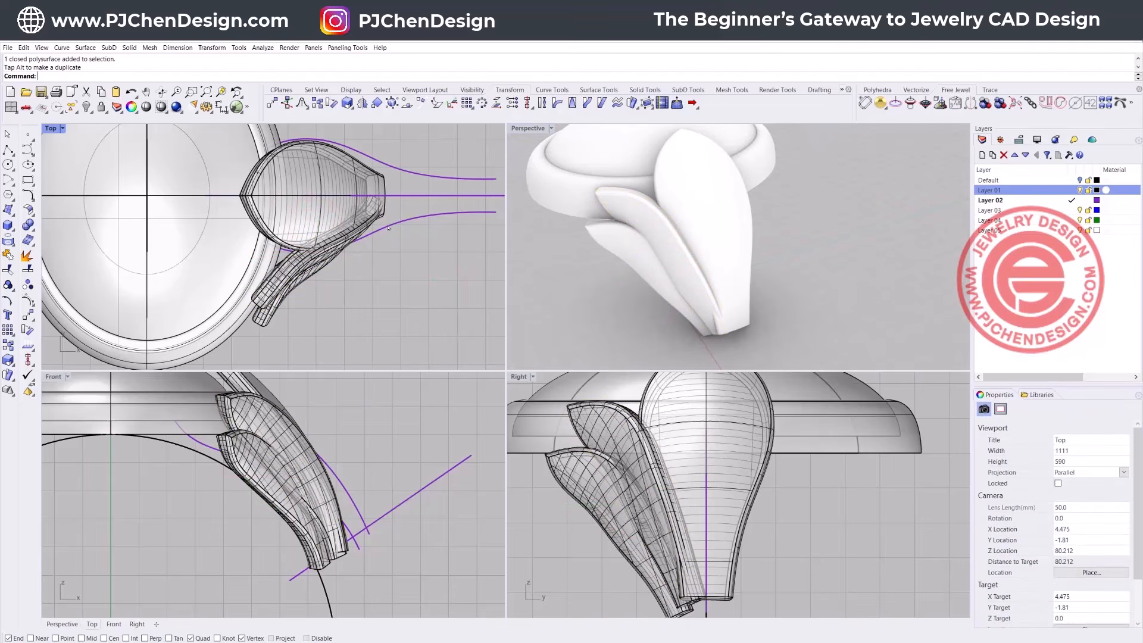
Step: Mirror both side leaves in the Top view across the horizontal axis through the origin
scroll(286, 299, "up", 3)
left_click(302, 278)
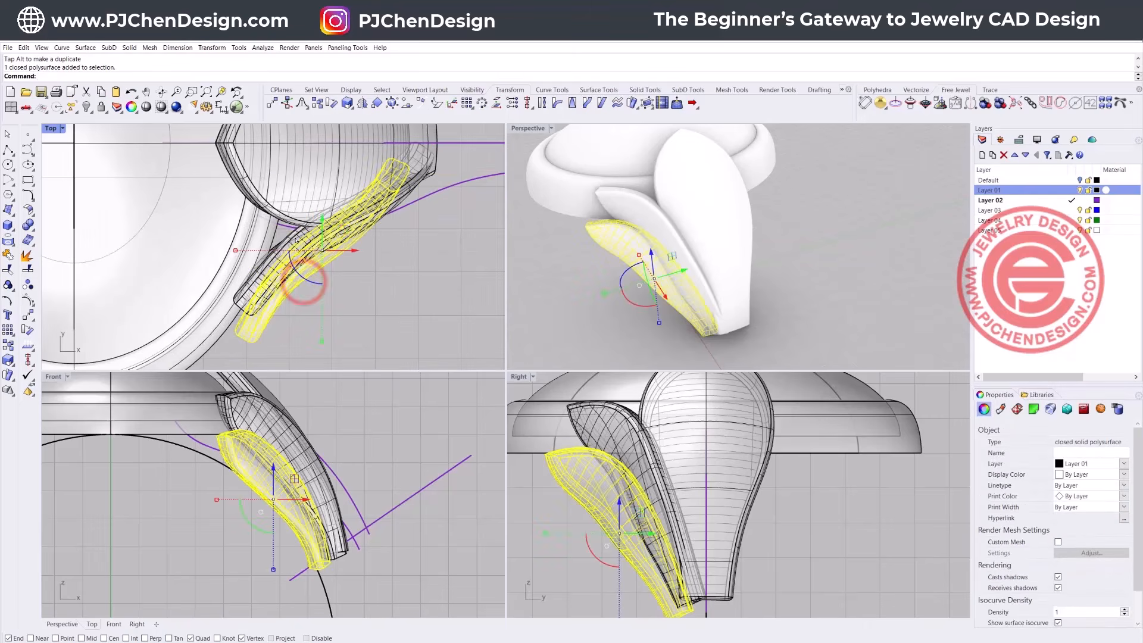
left_click(290, 234, "shift")
scroll(229, 262, "down", 4)
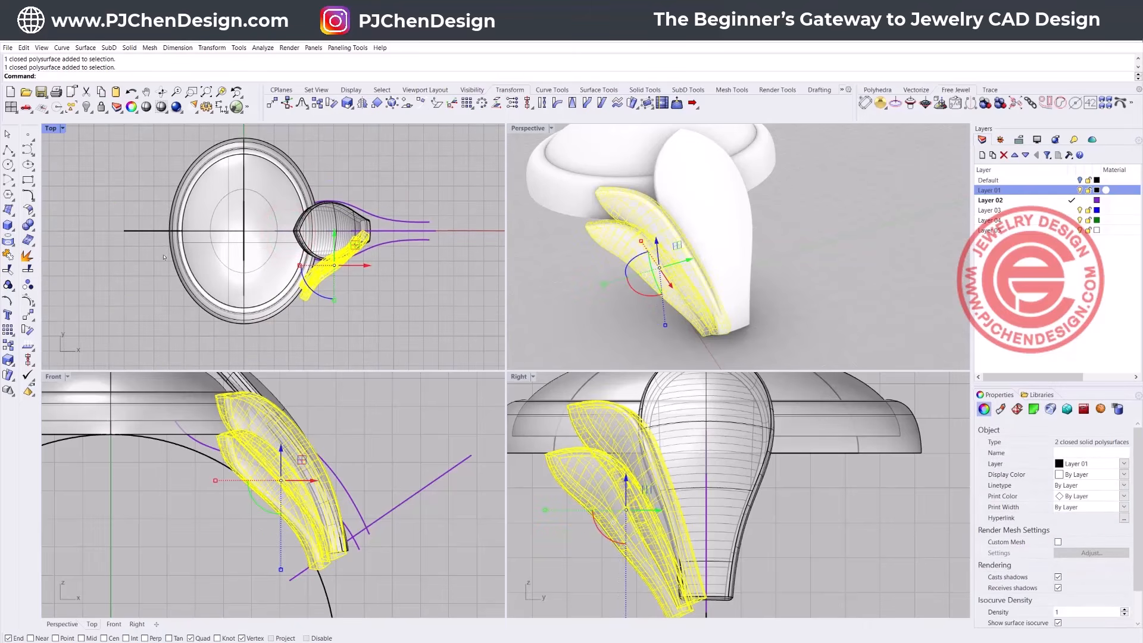
left_click(28, 315)
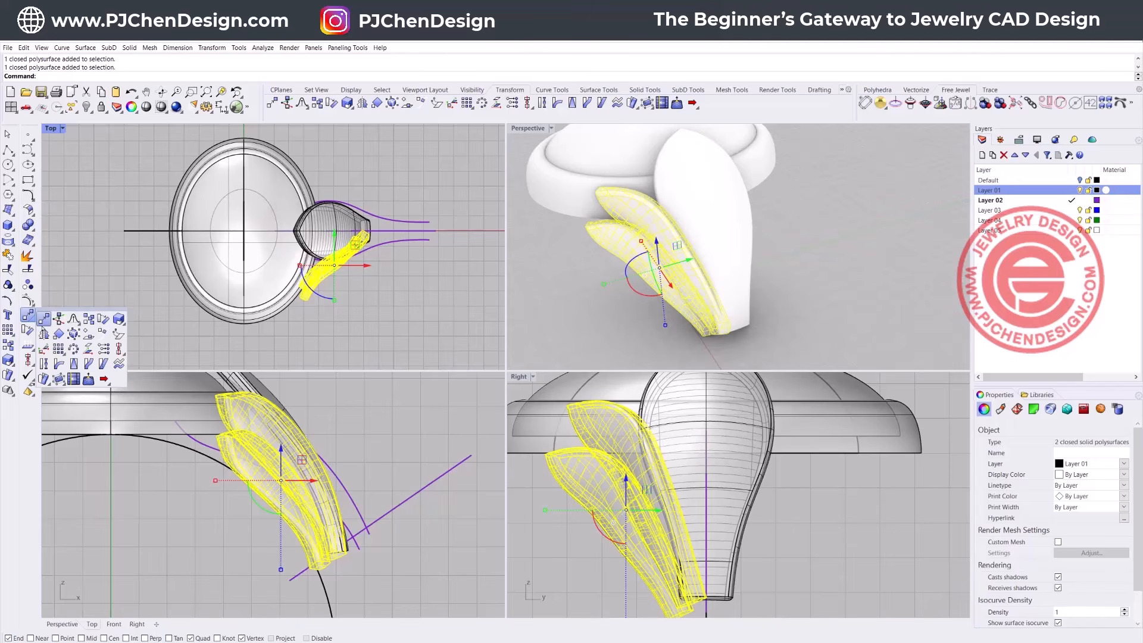
left_click(43, 334)
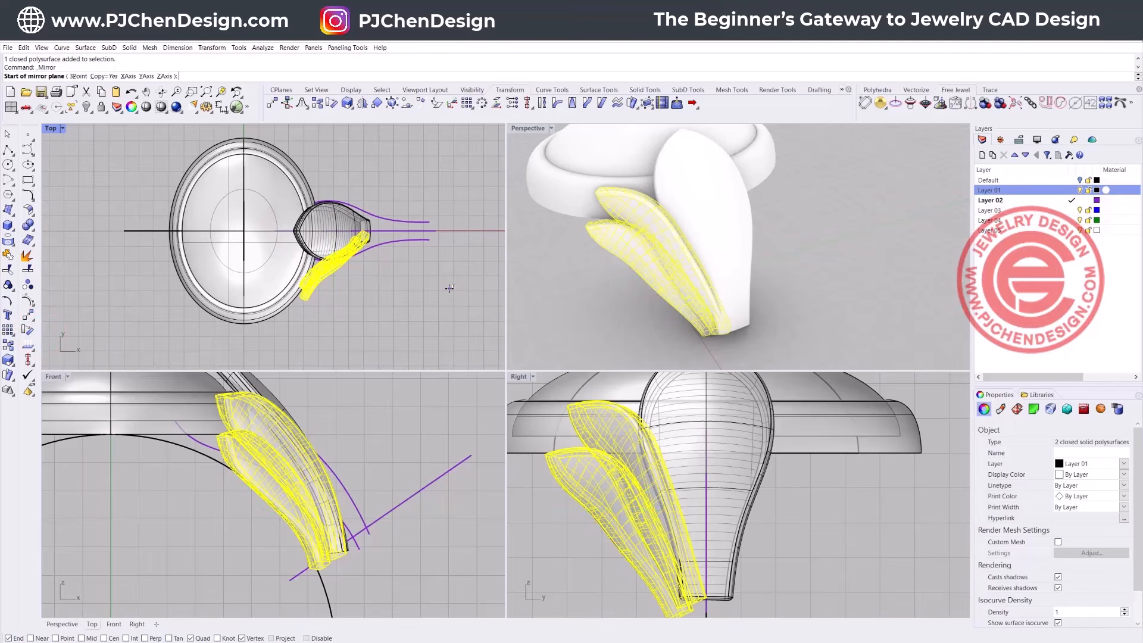
type("0")
key("Return")
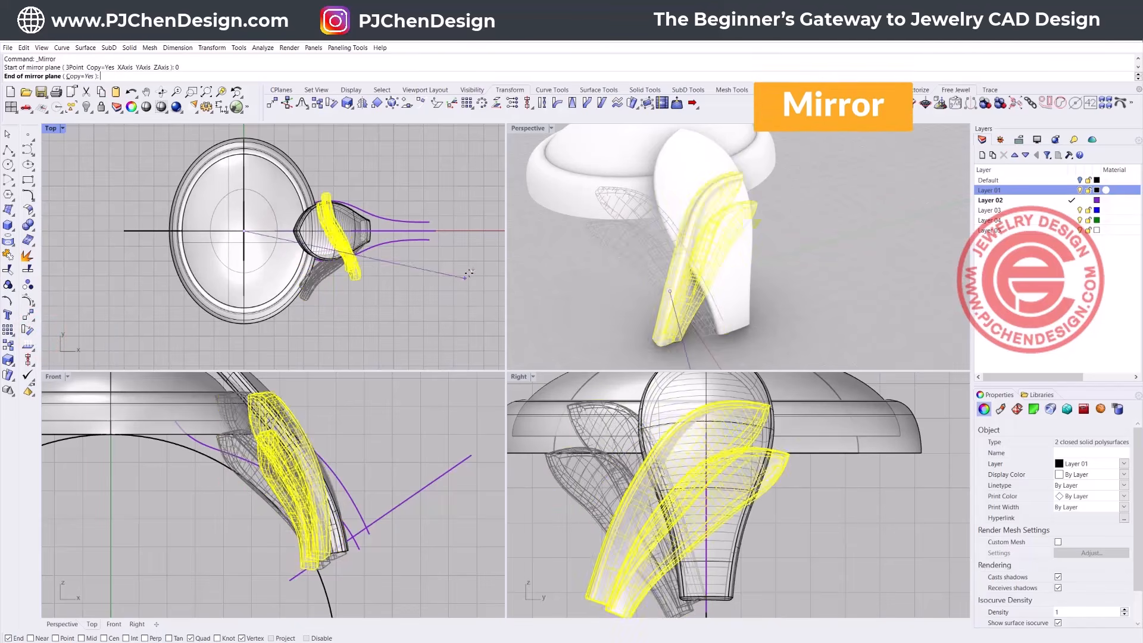
left_click(473, 222)
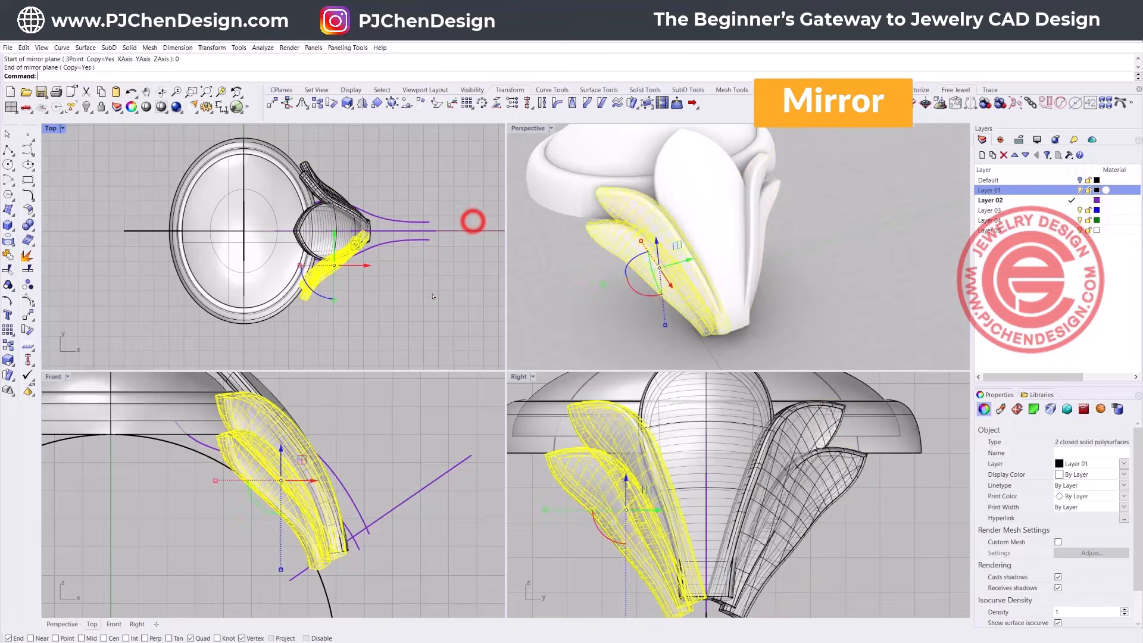
left_click(433, 294)
Step: Mirror the teardrop and its four leaves across the vertical axis through the stone's centre to form the opposite shoulder
scroll(752, 297, "down", 3)
scroll(770, 273, "up", 1)
left_click(792, 306)
scroll(264, 243, "down", 1)
right_click_drag(248, 256, 266, 241)
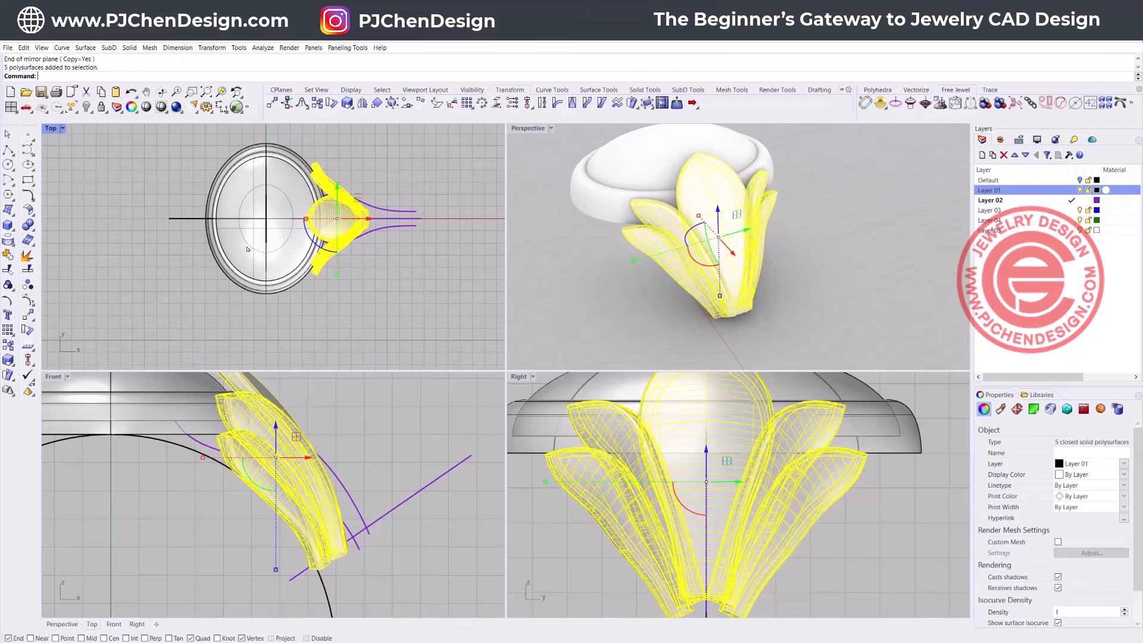
left_click(28, 329)
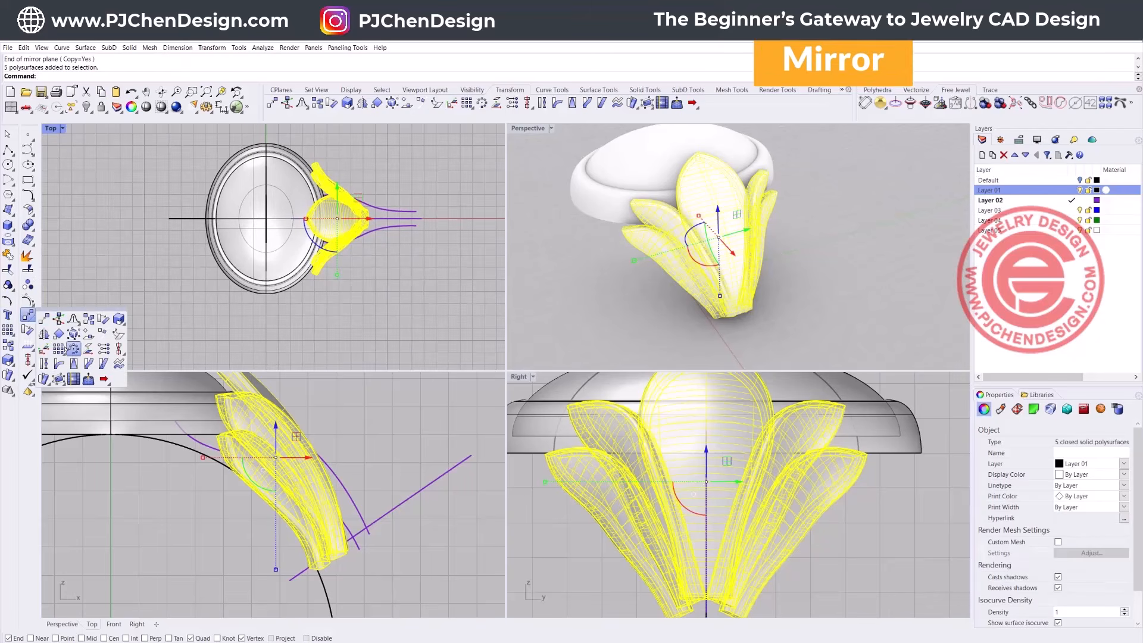
left_click(266, 272)
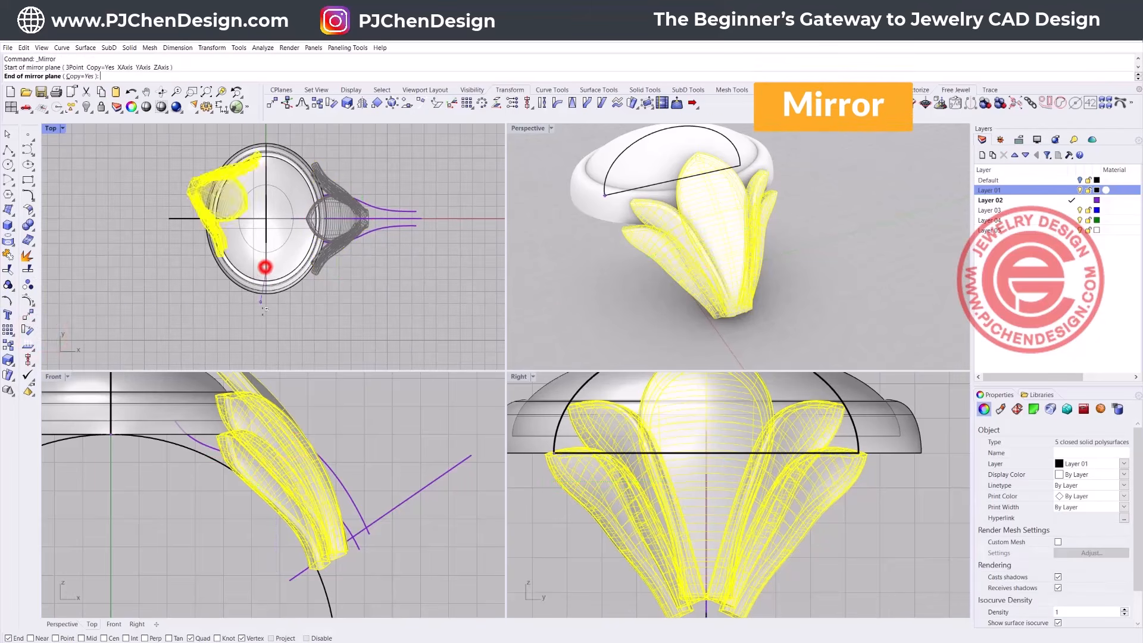
left_click(266, 333)
left_click(396, 328)
Step: Set up a one-rail sweep using the finger-size circle as rail and the small and large half-round profiles as cross sections
mouse_move(696, 268)
right_mouse_down()
mouse_move(827, 267)
mouse_move(621, 283)
mouse_move(710, 271)
right_mouse_up()
scroll(780, 266, "up", 4)
scroll(828, 268, "down", 5)
scroll(367, 502, "down", 5)
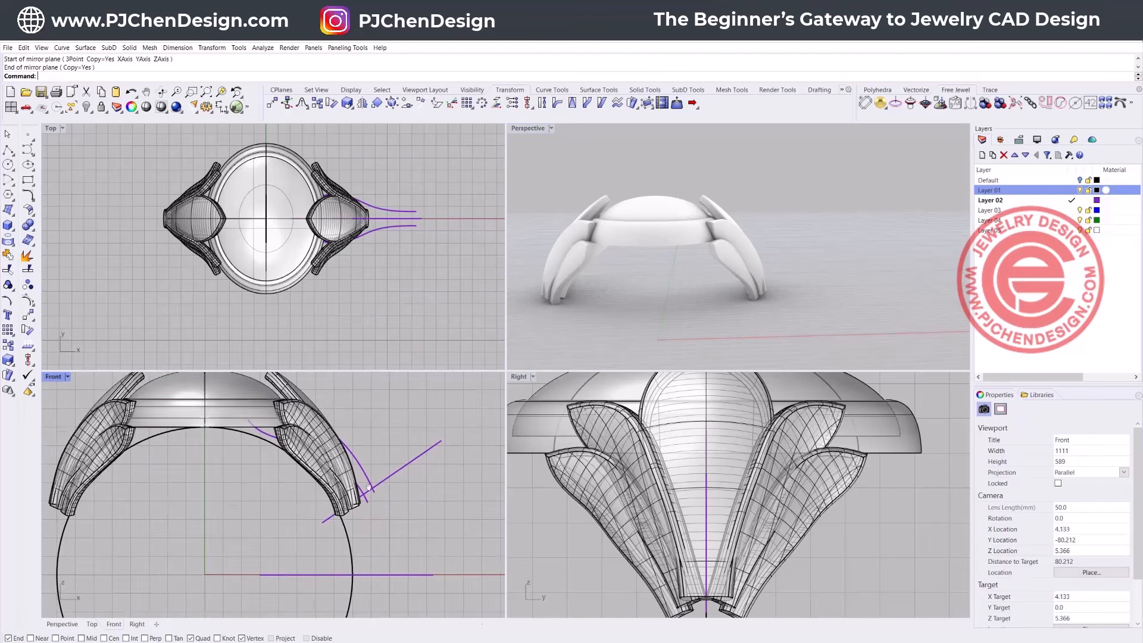
right_click_drag(329, 585, 343, 531)
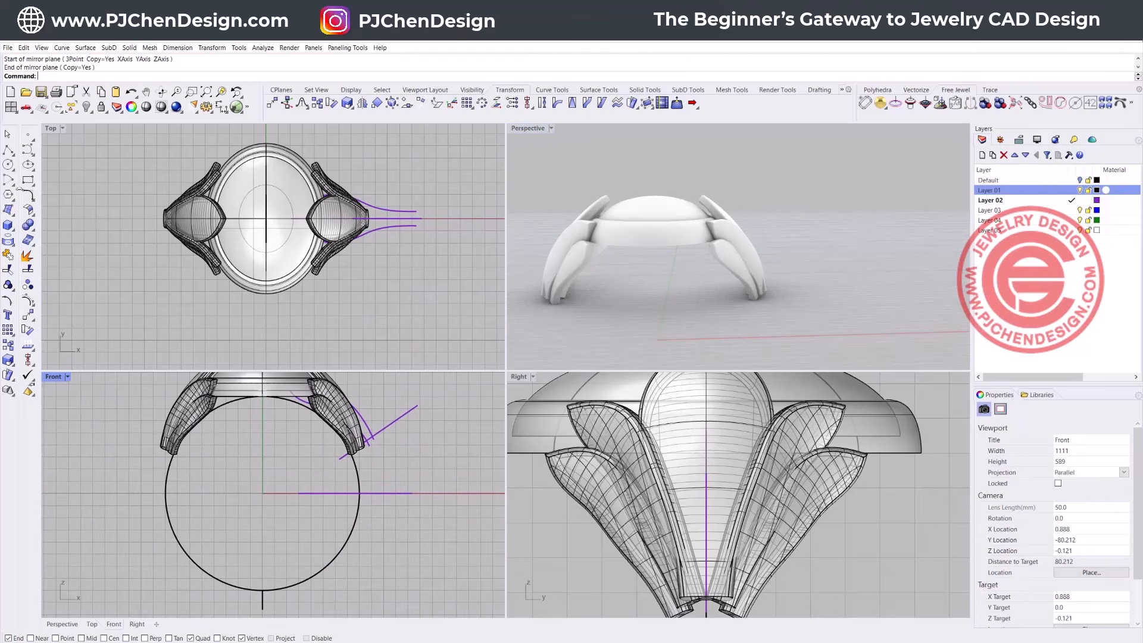
left_click(85, 48)
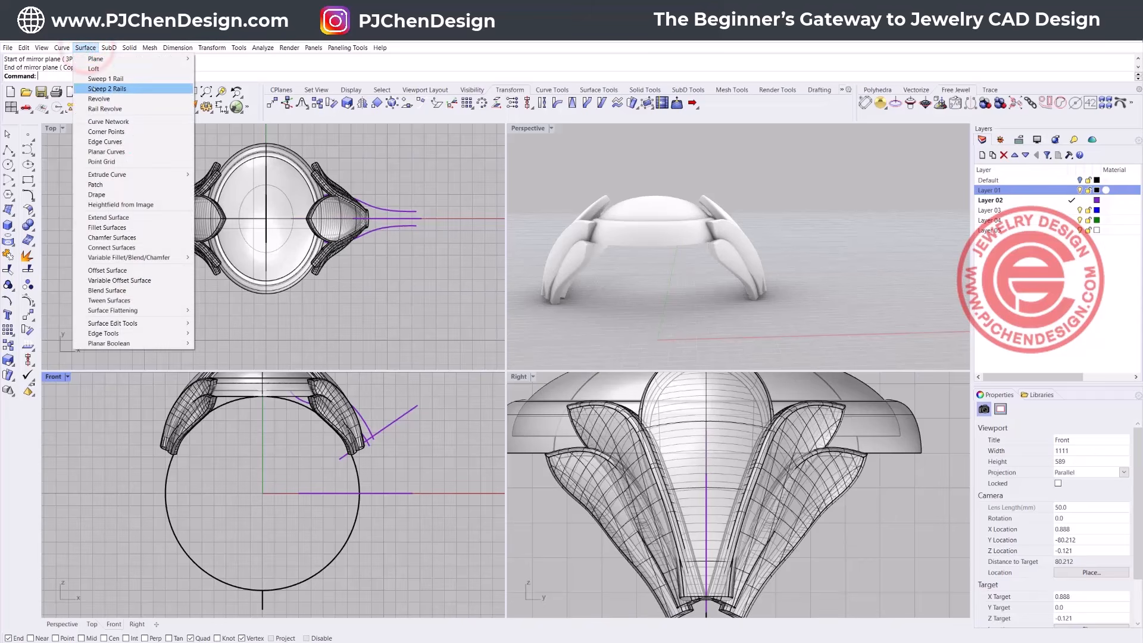
left_click(101, 79)
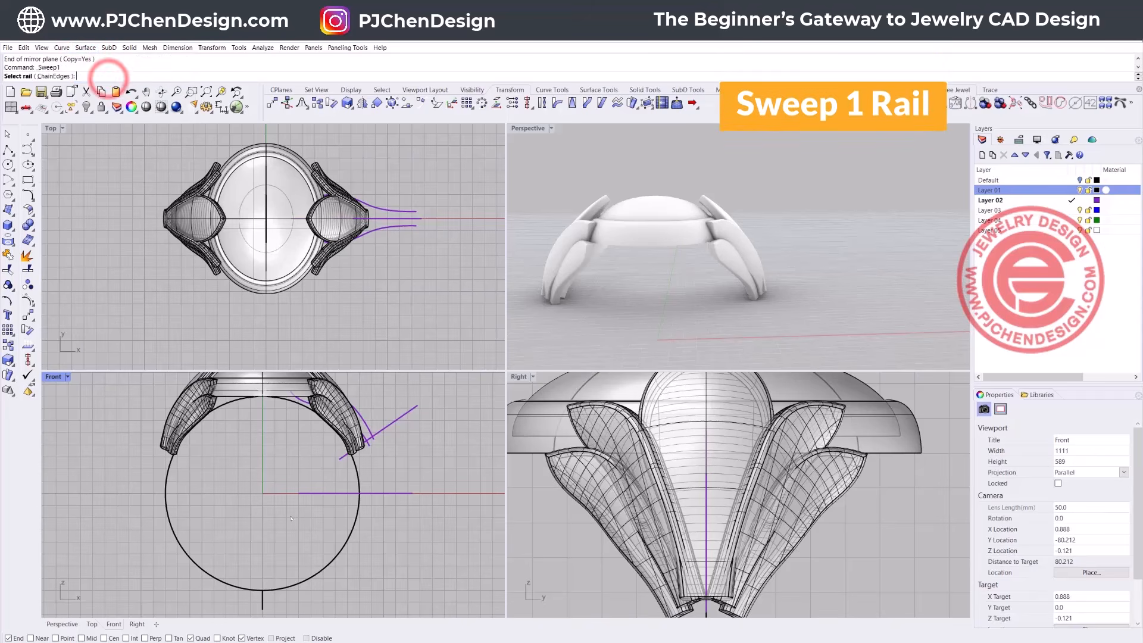
scroll(289, 522, "down", 1)
left_click(286, 577)
left_click(266, 592)
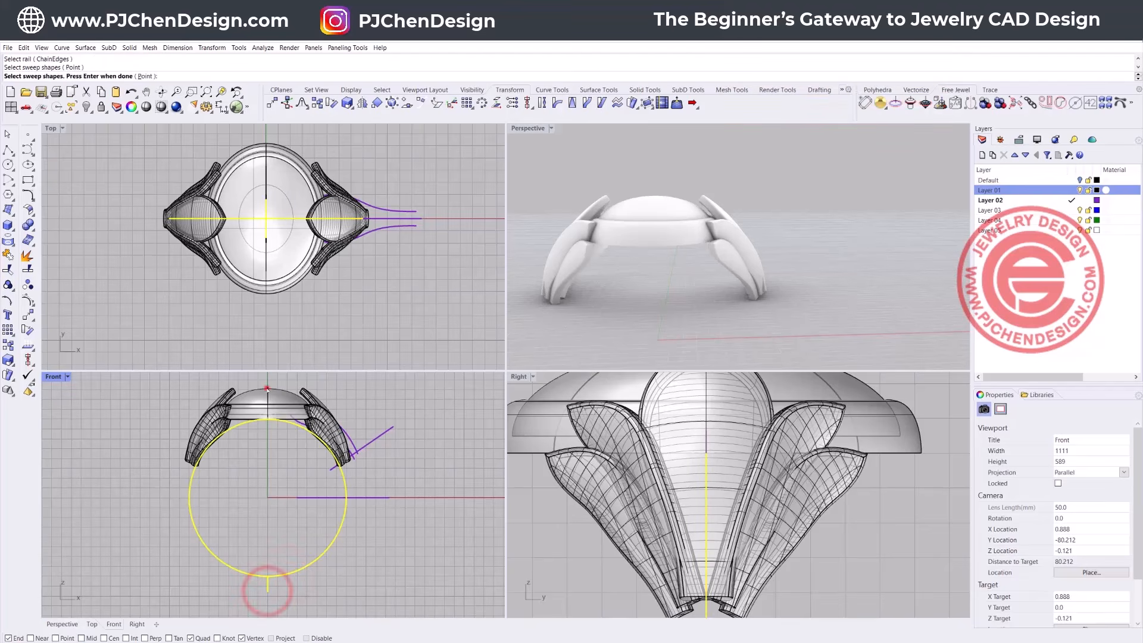
left_click(267, 389)
left_click(293, 410)
key("Return")
Step: Accept the seam points and create the band as a closed sweep with unchanged cross sections
scroll(691, 494, "down", 8)
right_click_drag(625, 535, 604, 475)
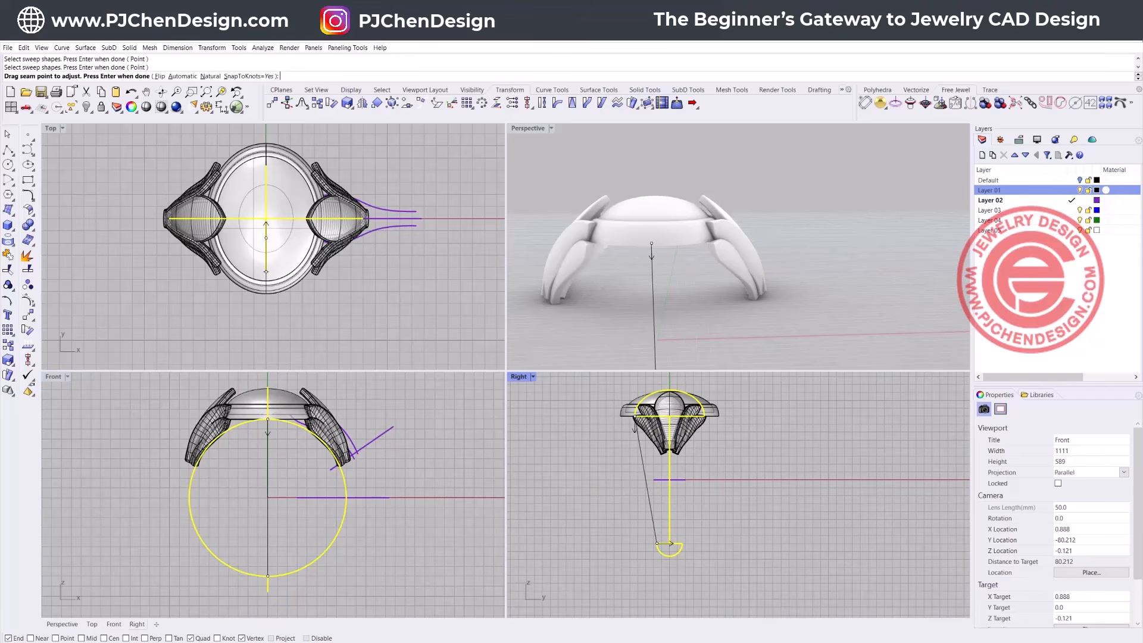
key("Return")
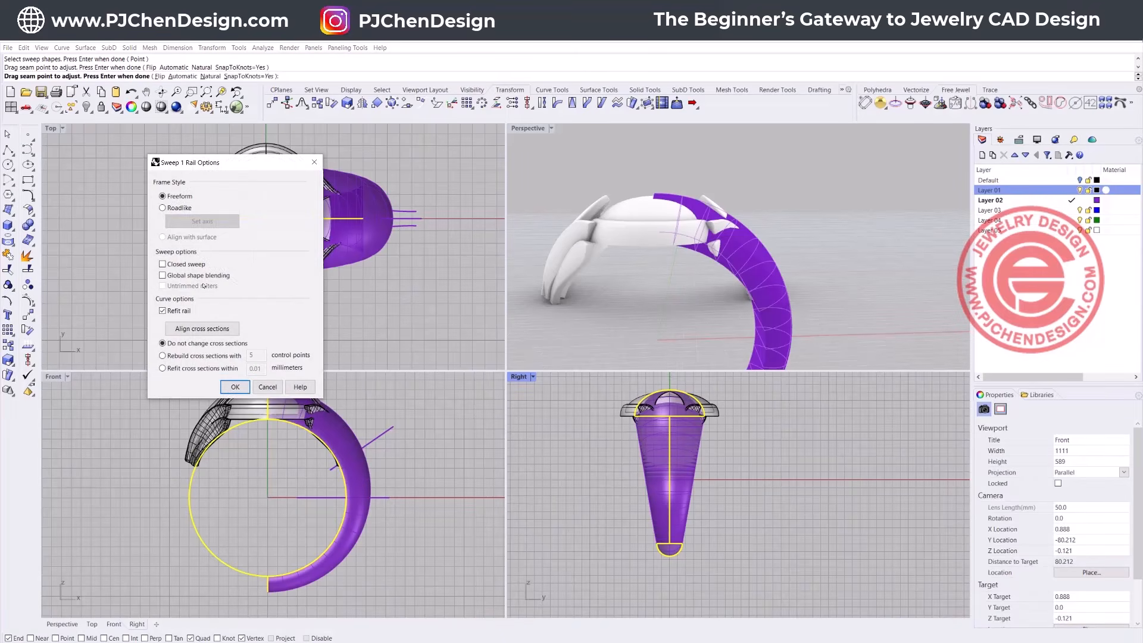
left_click(162, 264)
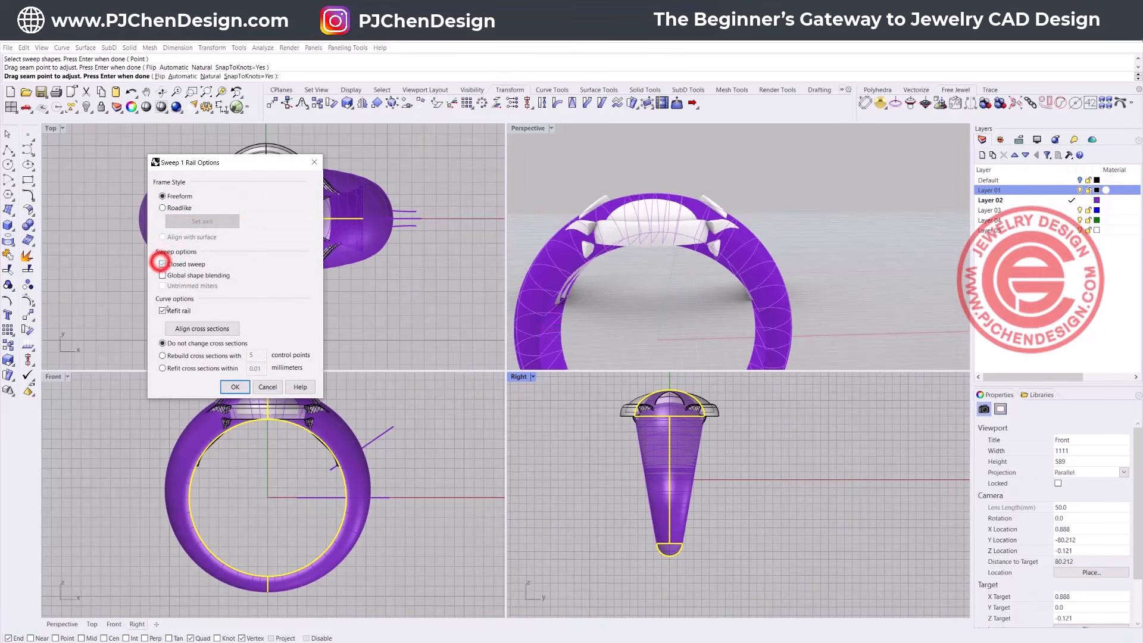
left_click(235, 386)
Step: Narrow the large upper profile curve of the band in the Right view
scroll(700, 459, "up", 3)
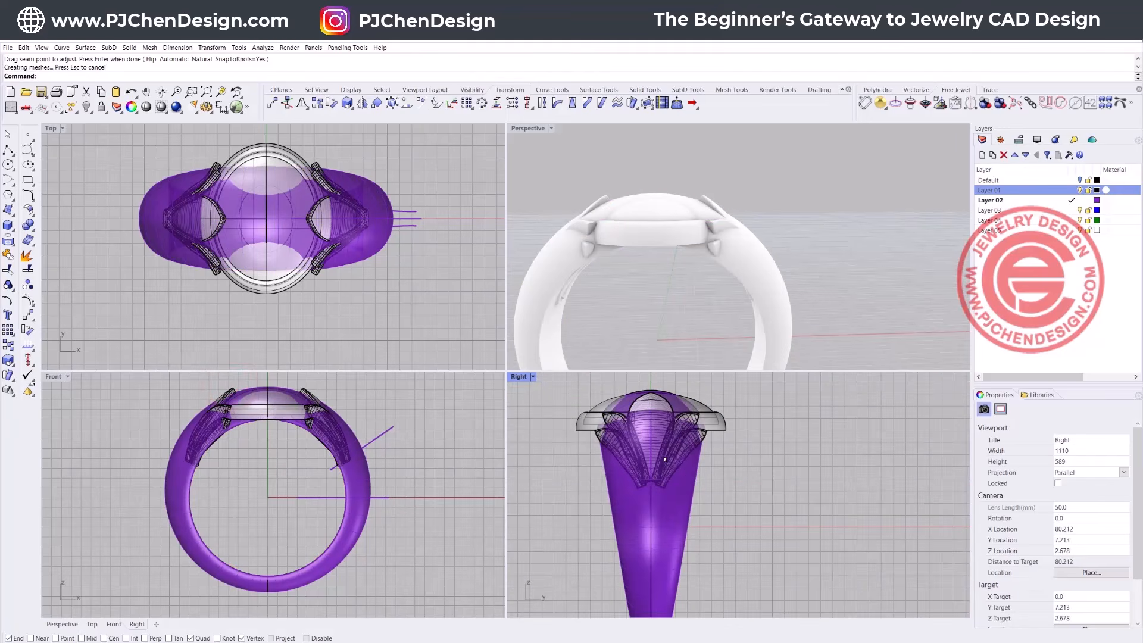
scroll(679, 416, "up", 2)
left_click(703, 397)
left_click(721, 426)
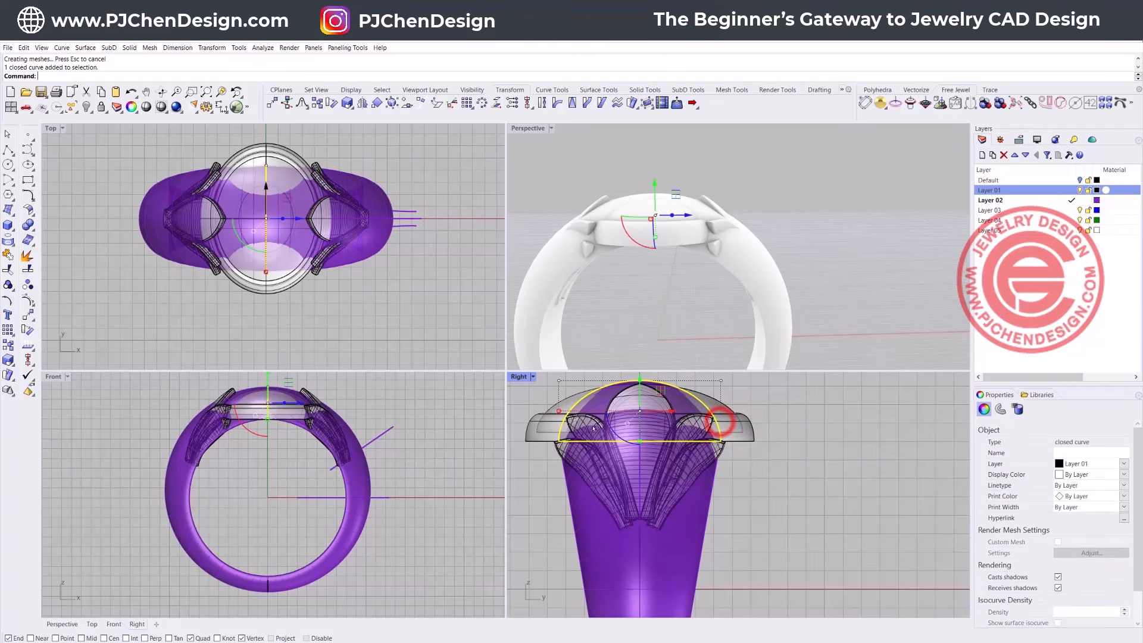
left_click_drag(557, 410, 613, 400)
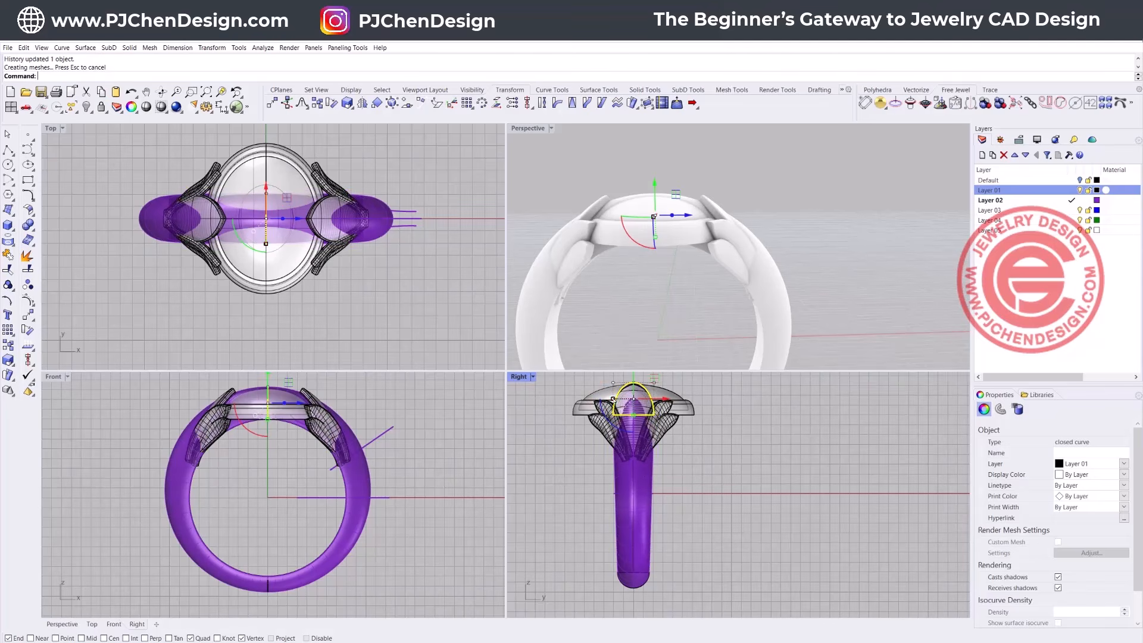
Step: Lower the crown of the upper profile in the Right view to thin the band at the shoulders
scroll(628, 444, "up", 5)
left_click_drag(536, 417, 690, 450)
left_click_drag(604, 408, 605, 440)
scroll(647, 477, "down", 3)
right_click_drag(667, 286, 693, 265)
scroll(715, 262, "up", 4)
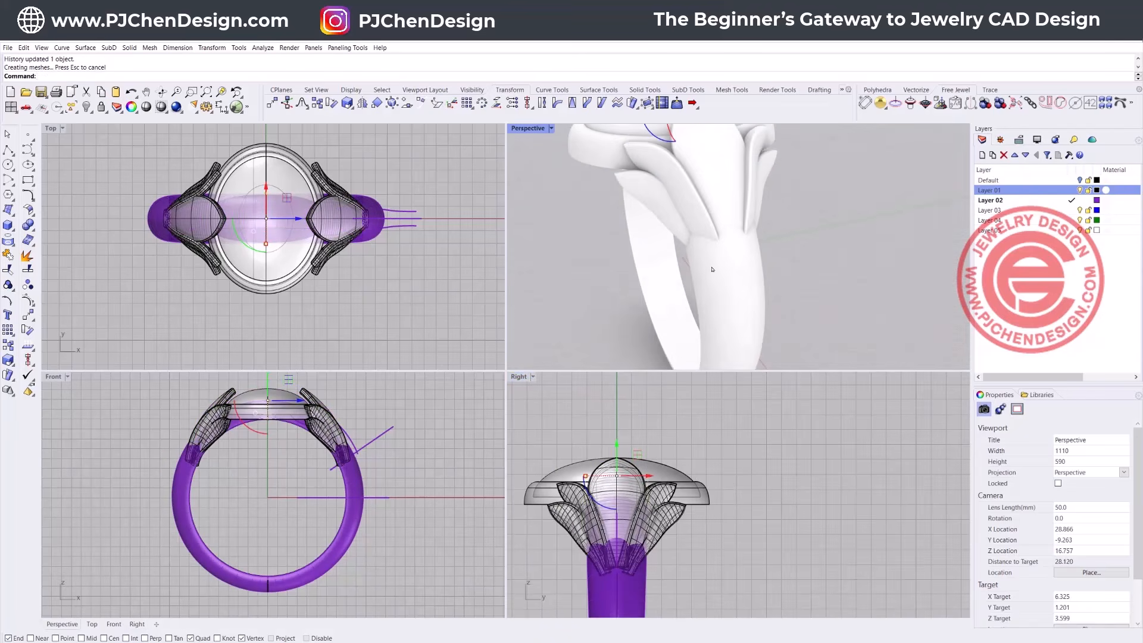
Step: Lower the upper profile's crown a little further and check how the band meets the leaves
right_click_drag(603, 461, 607, 416)
left_click(620, 401)
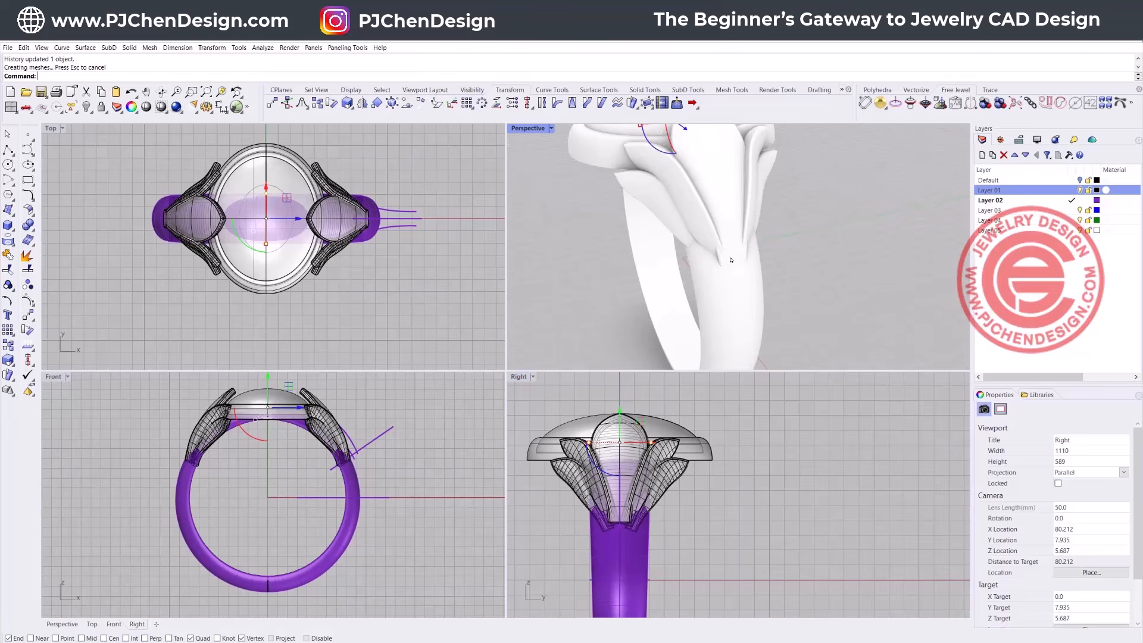
scroll(736, 257, "up", 4)
scroll(688, 249, "down", 8)
right_click_drag(699, 244, 763, 248)
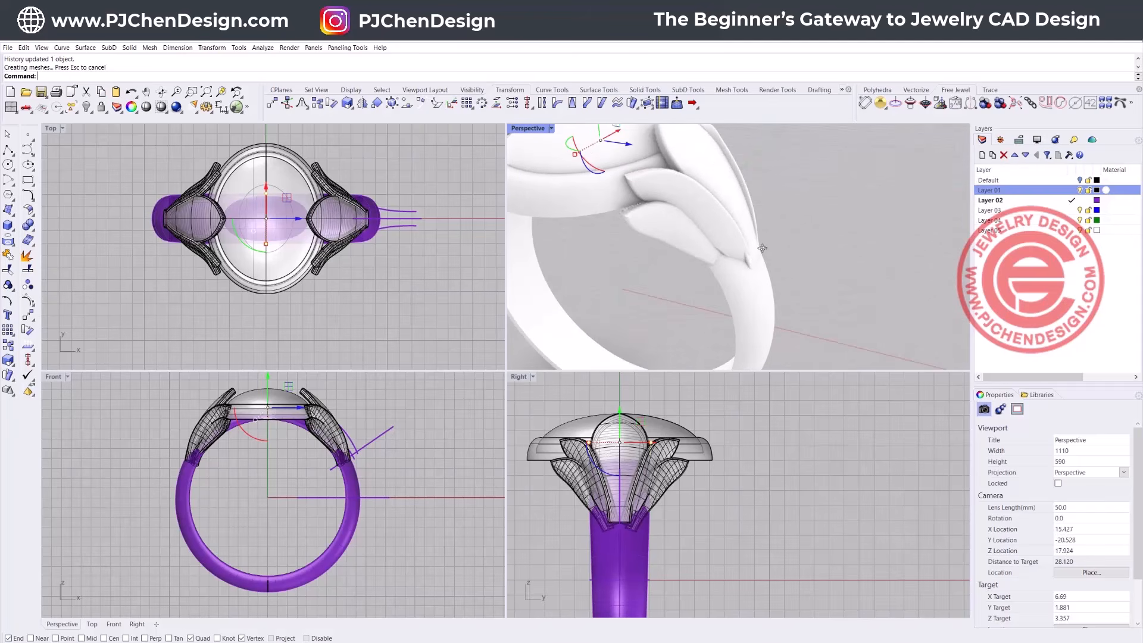
left_click(427, 312)
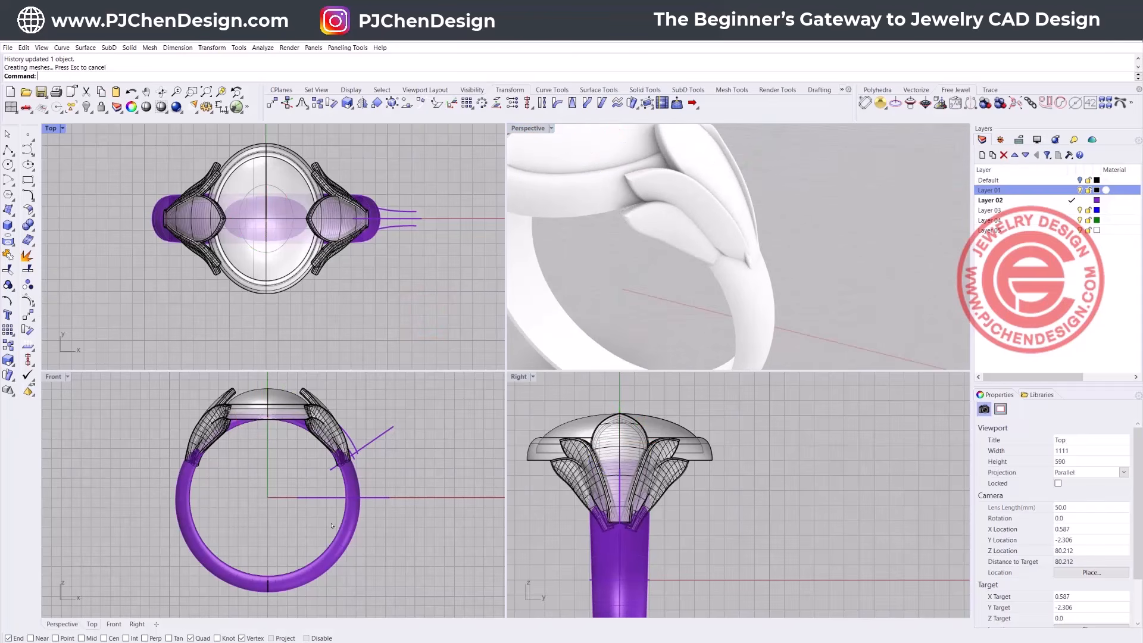
Step: Narrow the lower profile curve in the Right view so the band tapers more toward its base
scroll(627, 536, "down", 4)
right_click_drag(626, 536, 667, 431)
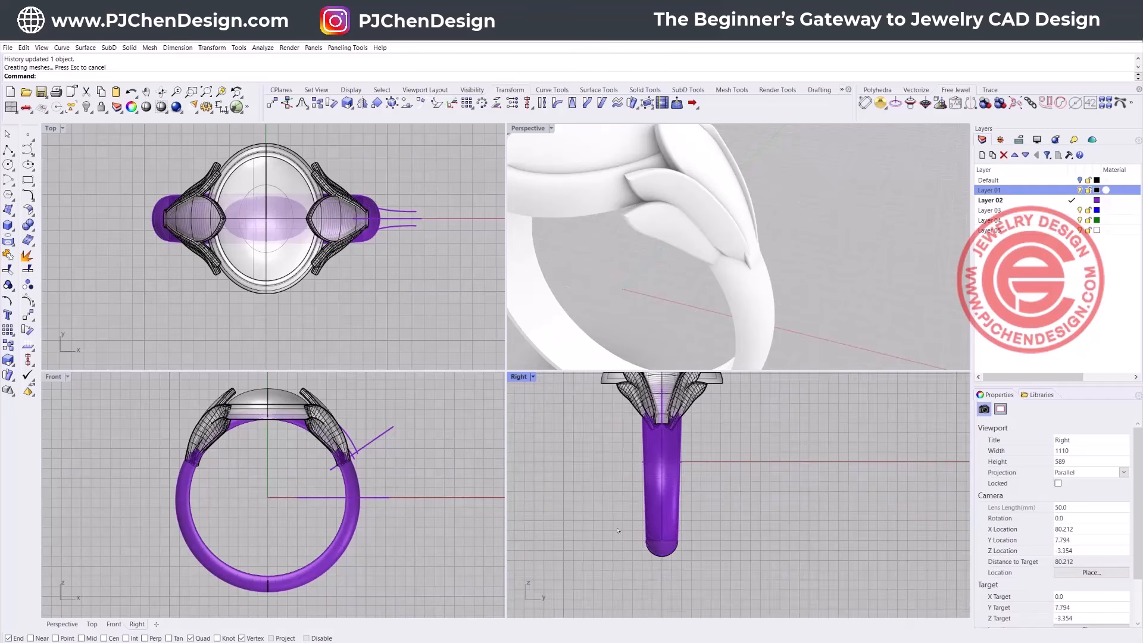
scroll(682, 562, "up", 4)
left_click(651, 559)
scroll(651, 560, "up", 4)
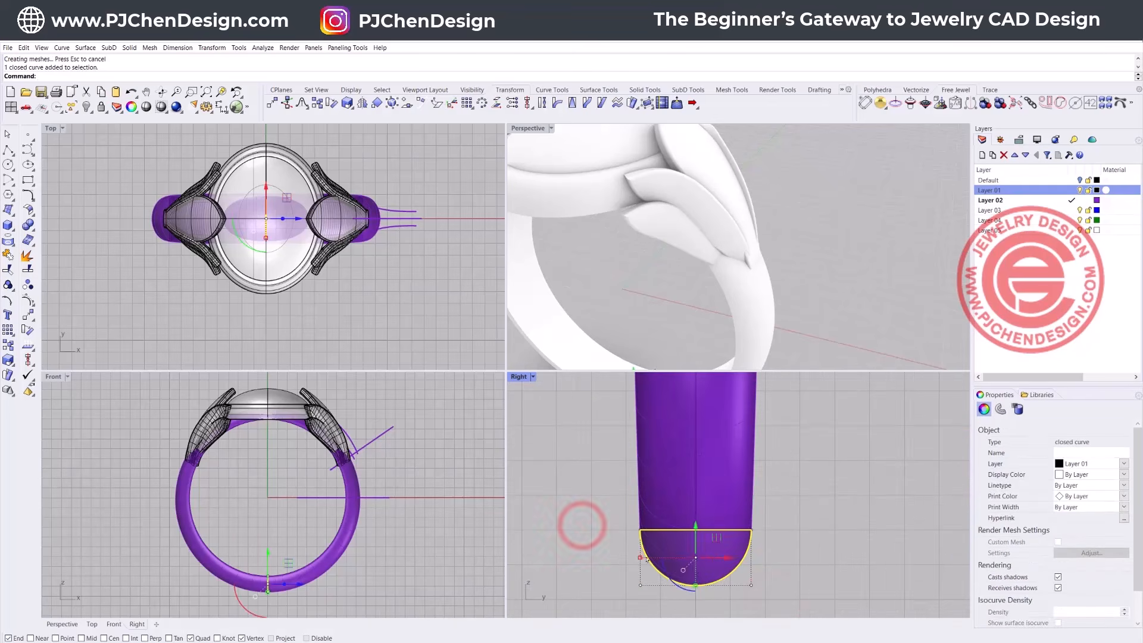
left_click_drag(639, 555, 654, 565)
left_click(539, 506)
scroll(636, 424, "down", 7)
scroll(740, 276, "down", 6)
right_click_drag(740, 275, 775, 289)
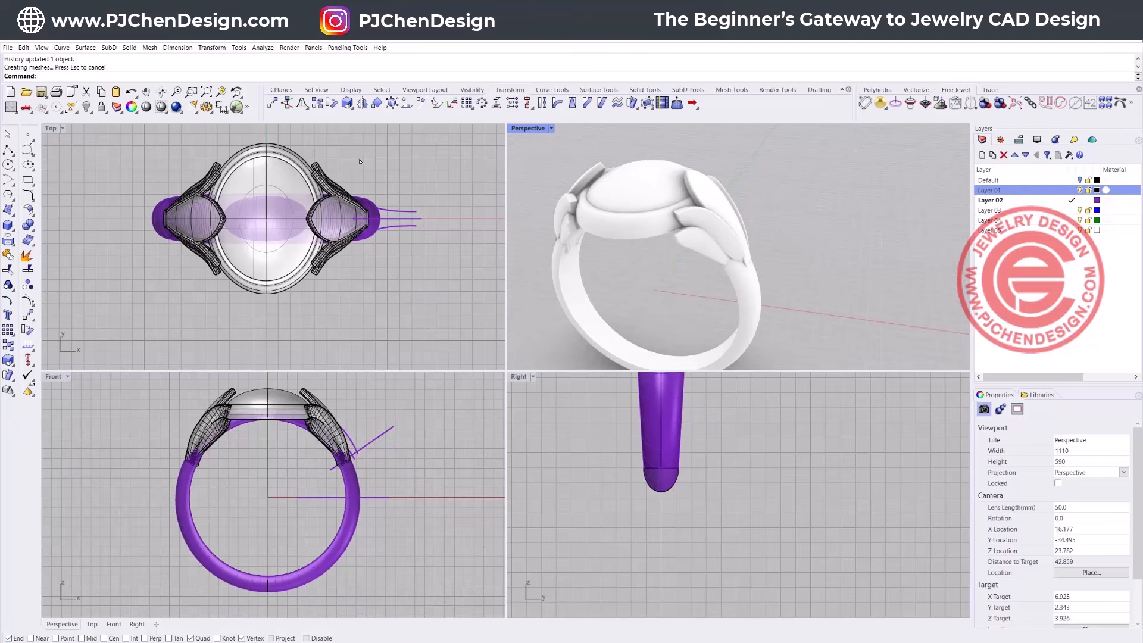
Step: Create a sphere in the Top view centred on the outer end of the angled guide line beside the shoulder
right_click_drag(405, 228, 339, 262)
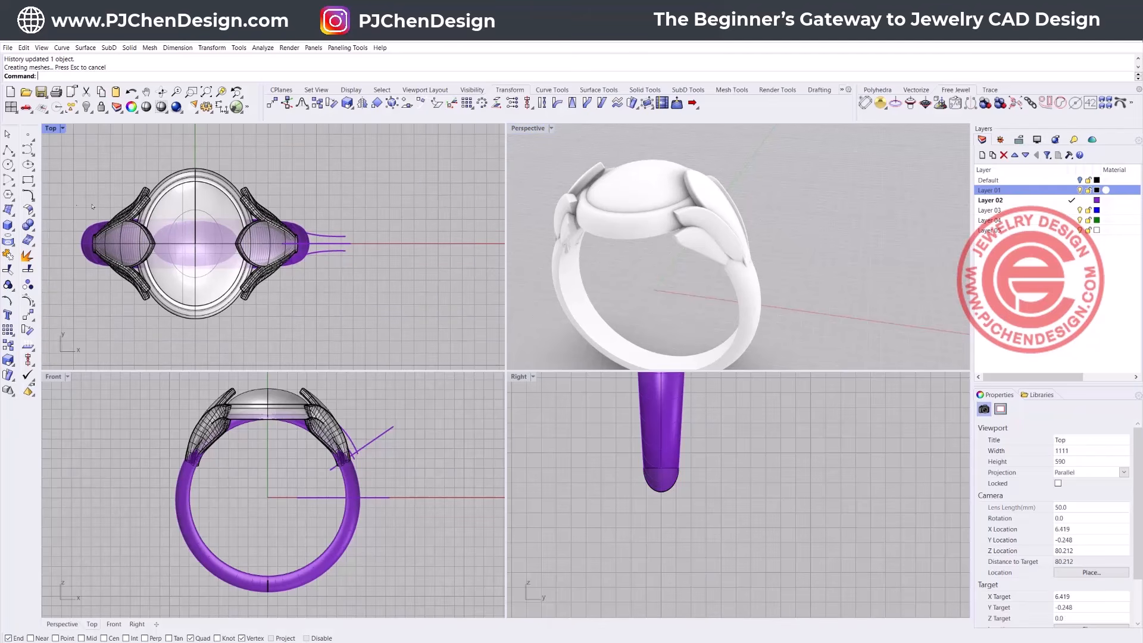
left_click(9, 225)
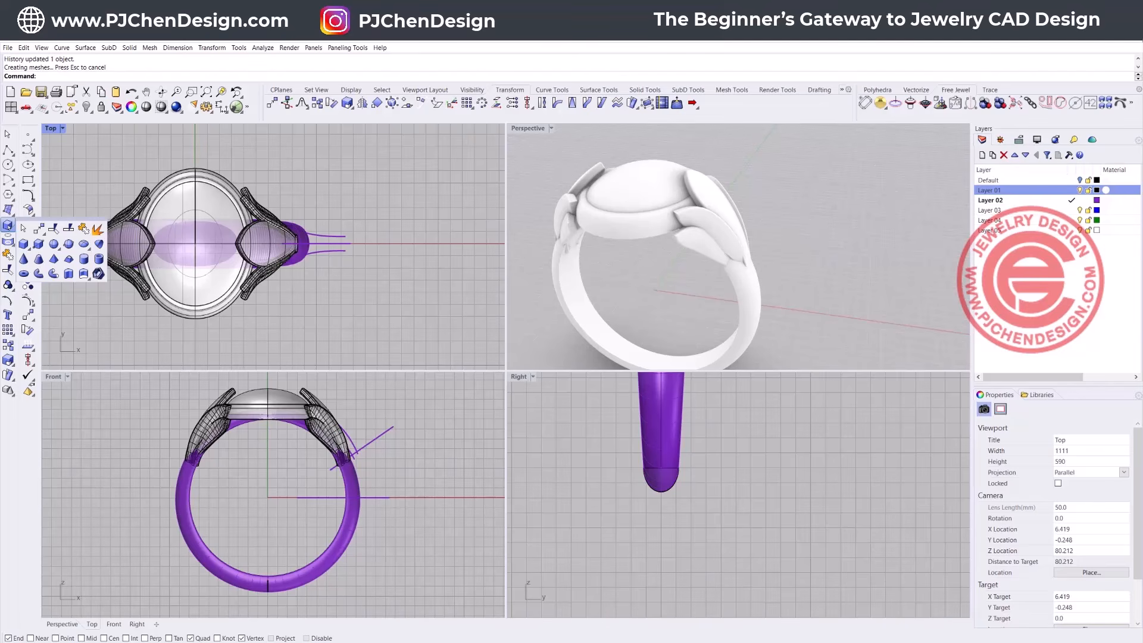
left_click(53, 244)
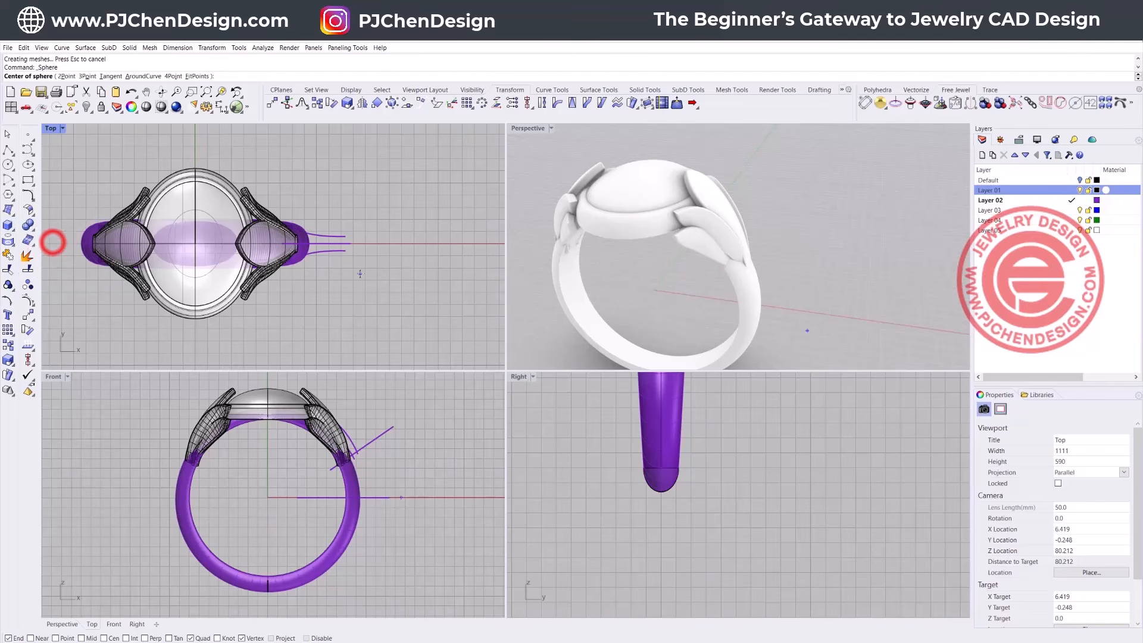
left_click(351, 243)
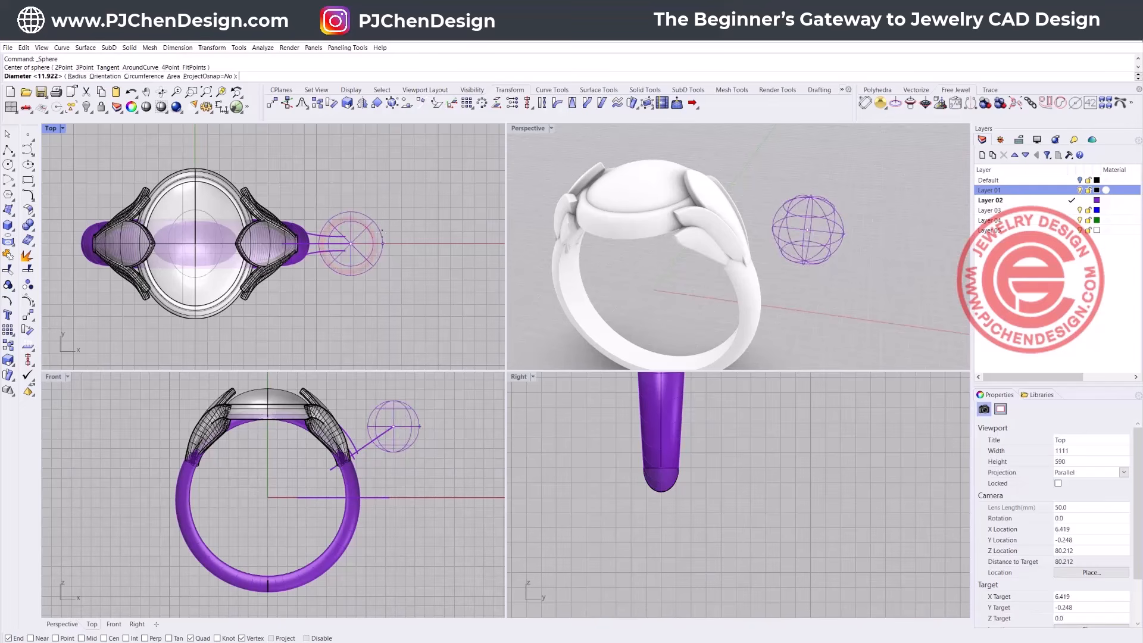
left_click(370, 222)
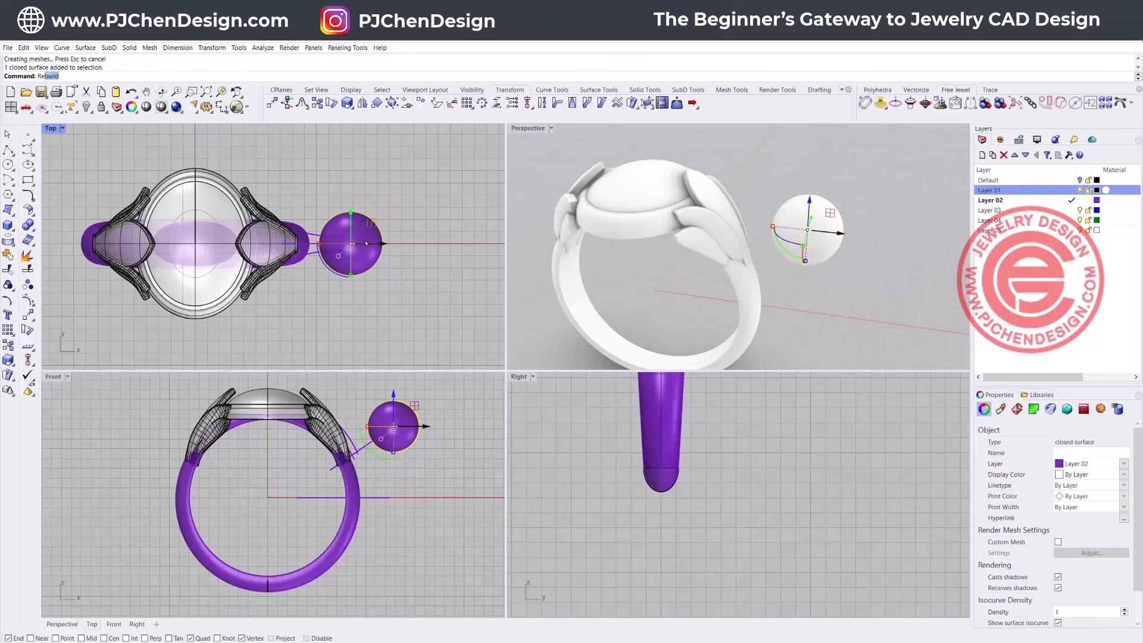
Step: Rebuild the sphere with 8 points and degree 3 in both U and V directions
key("Return")
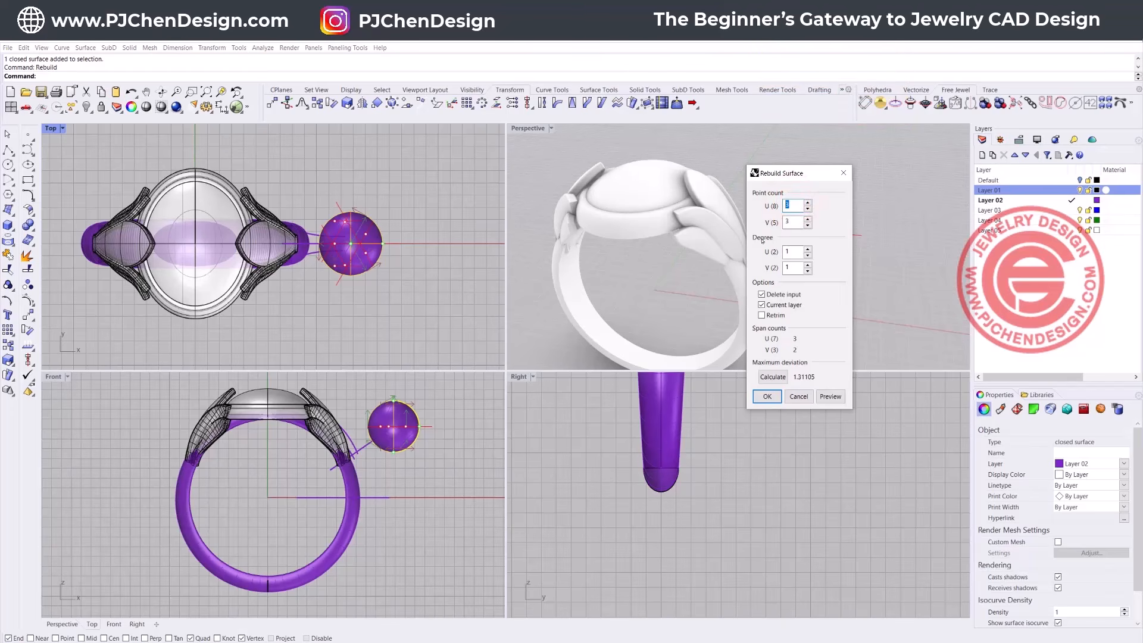
type("8")
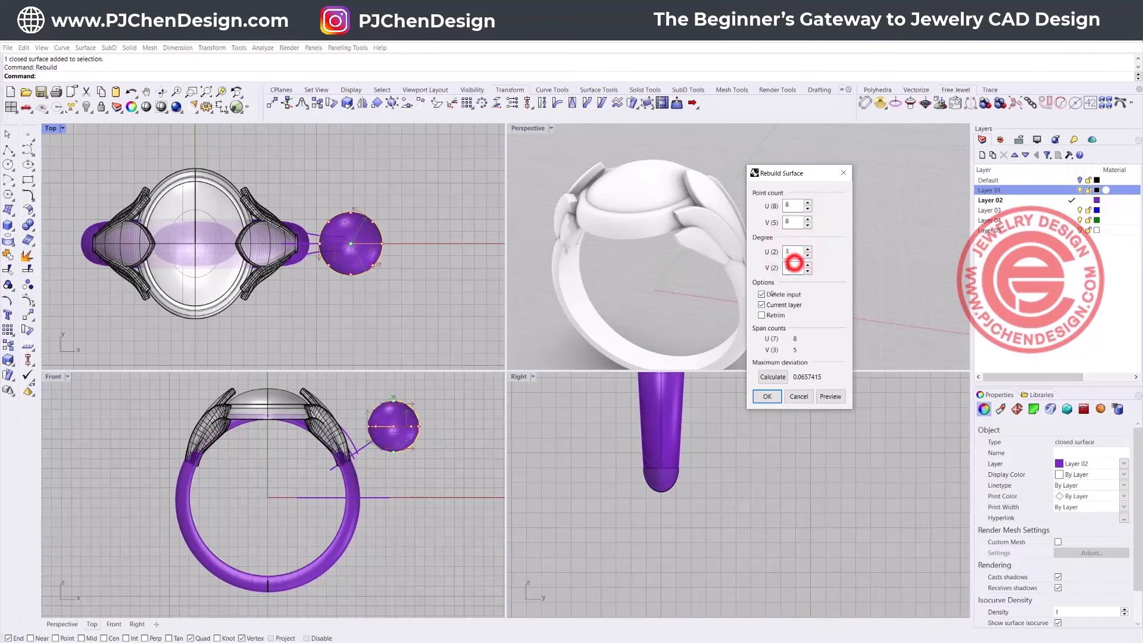
type("3")
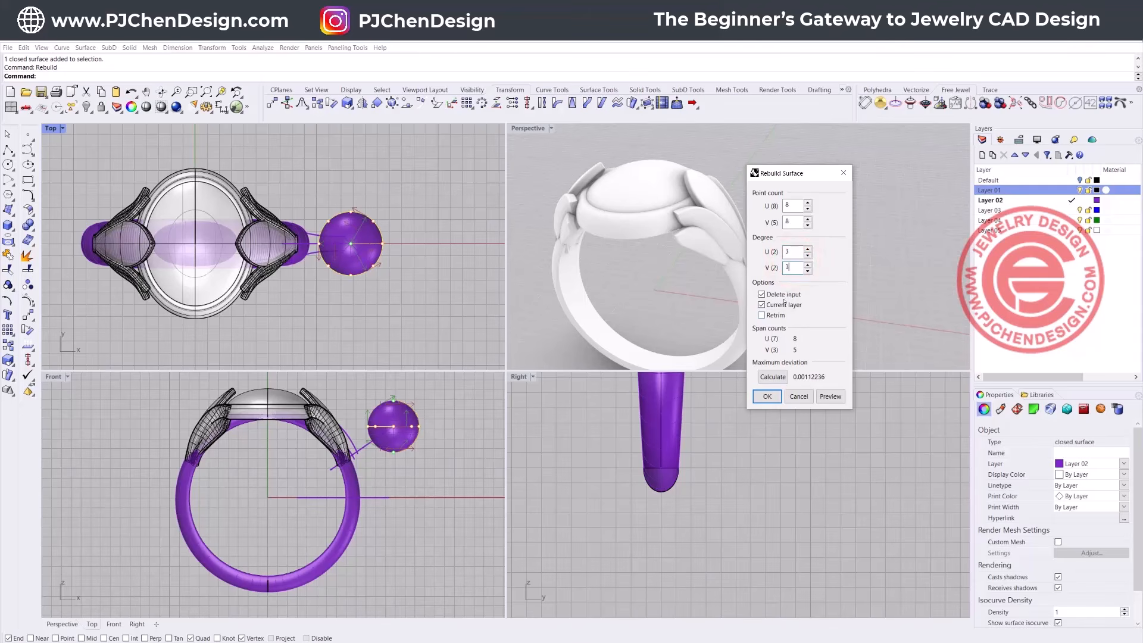
left_click(768, 397)
left_click(431, 306)
Step: Show the sphere's control points and flatten its upper points in the Front view by scaling them vertically to 0
scroll(352, 253, "up", 6)
left_click(372, 243)
scroll(373, 243, "down", 4)
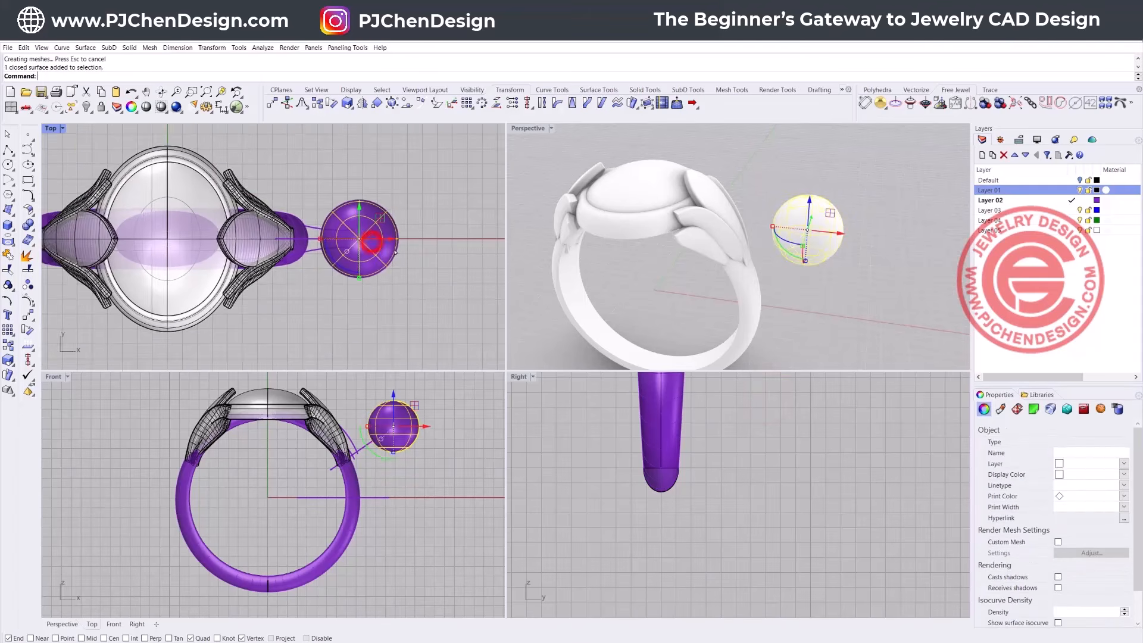
right_click_drag(416, 287, 361, 322)
right_click_drag(424, 437, 346, 465)
scroll(329, 439, "up", 8)
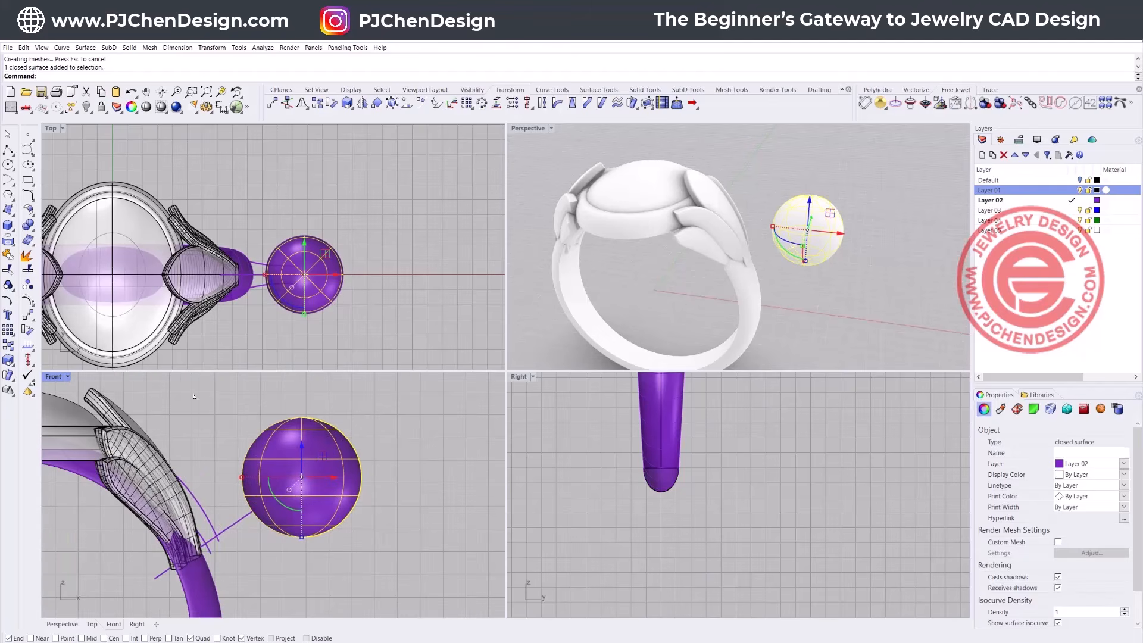
left_click(35, 301)
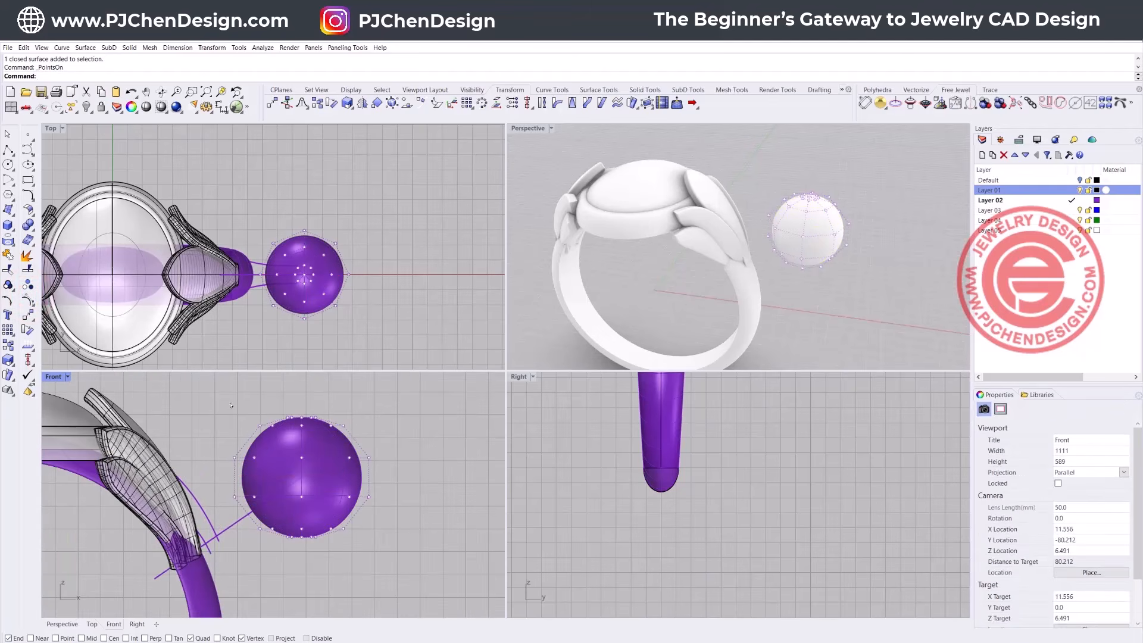
left_click_drag(233, 399, 381, 440)
left_click(302, 425)
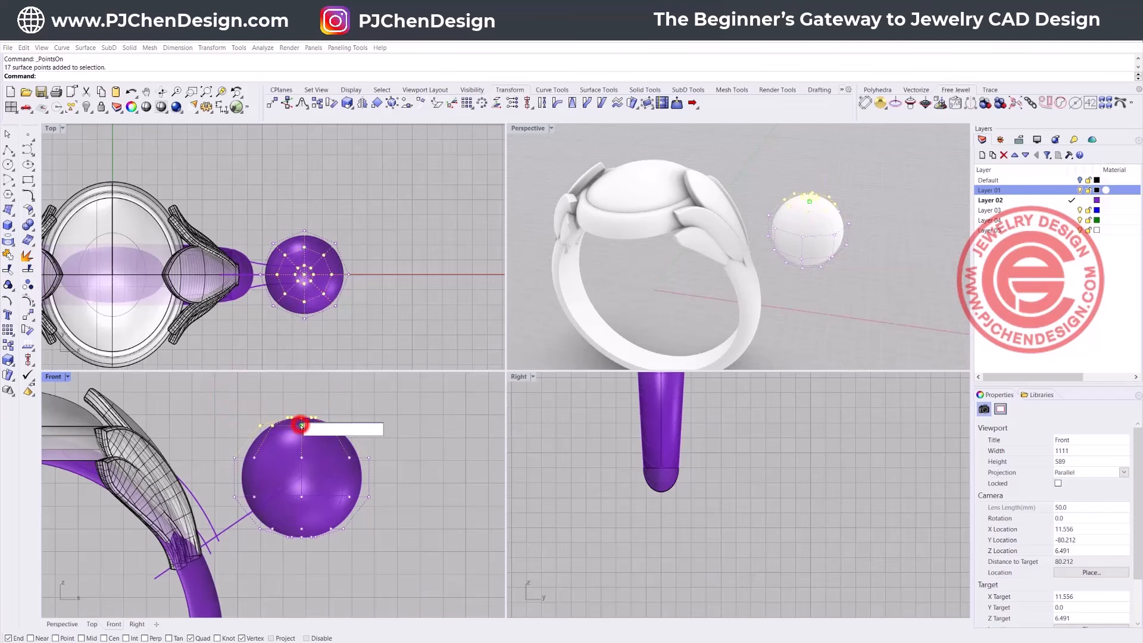
type("0")
key("Return")
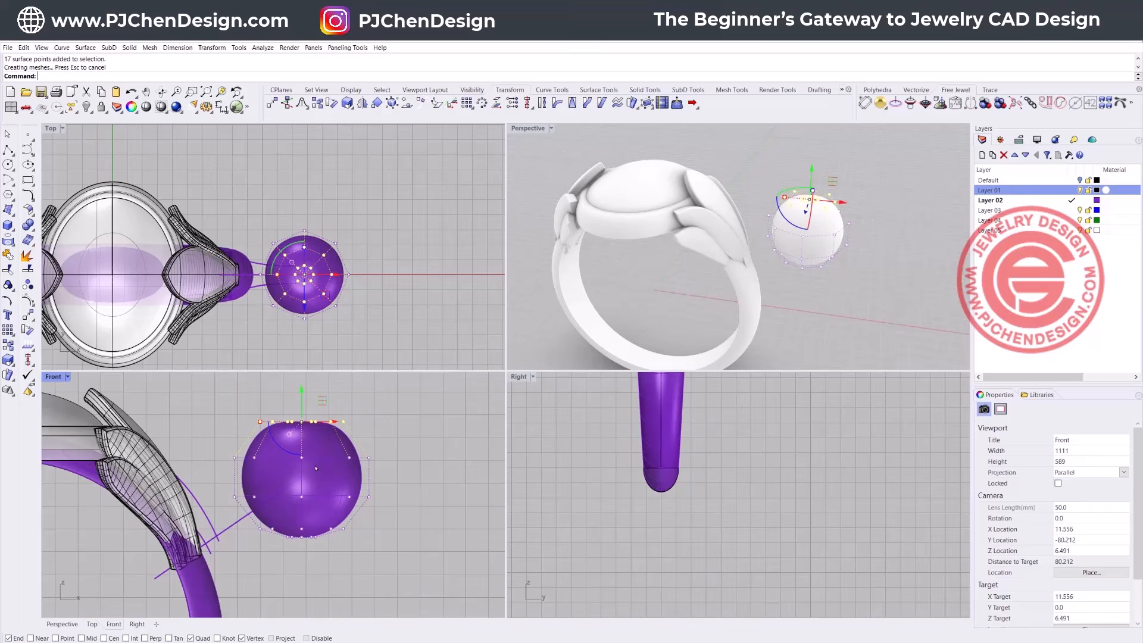
Step: Flatten the sphere's lower points in the Front view by scaling them vertically to 0
left_click_drag(248, 527, 387, 560)
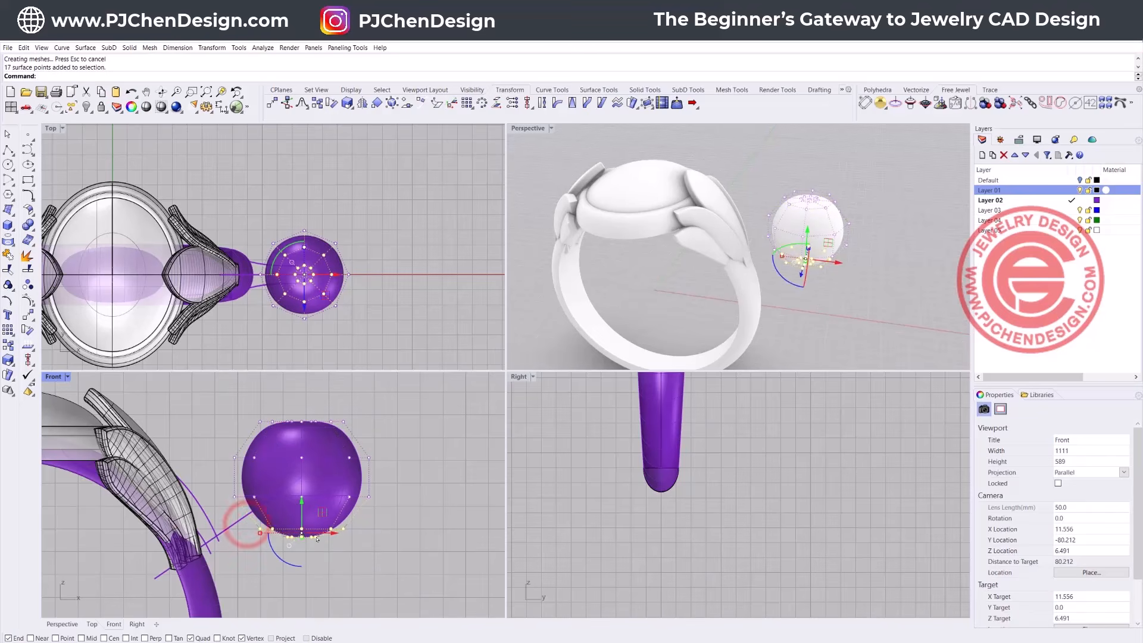
left_click(302, 533)
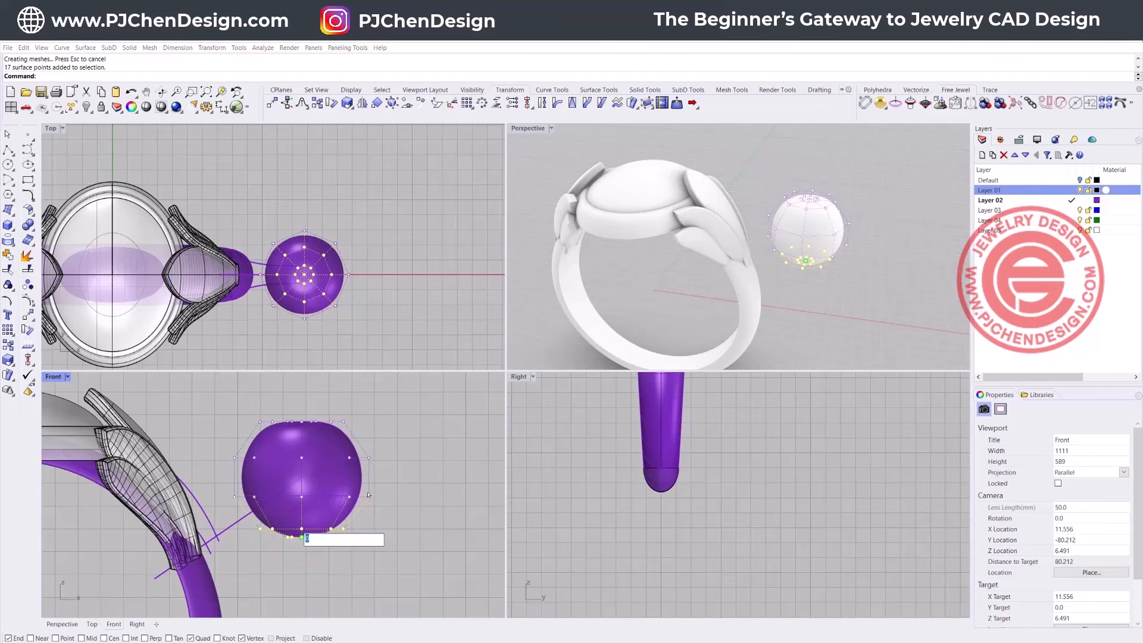
key("Return")
left_click(425, 484)
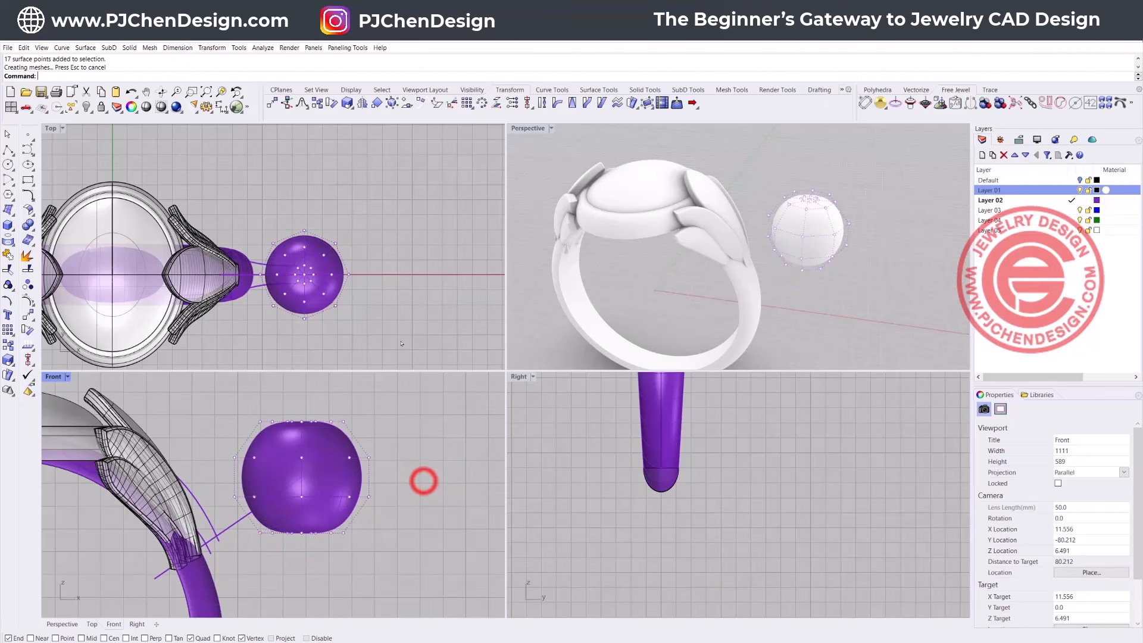
Step: Flatten the sphere's side facing away from the ring in the Top view by scaling its outer points horizontally to 0
scroll(292, 297, "up", 3)
left_click_drag(349, 183, 387, 333)
scroll(366, 263, "up", 3)
left_click_drag(350, 165, 378, 214)
left_click_drag(390, 276, 390, 277, "shift")
left_click_drag(372, 347, 354, 330, "shift")
left_click(355, 260)
type("0")
key("Return")
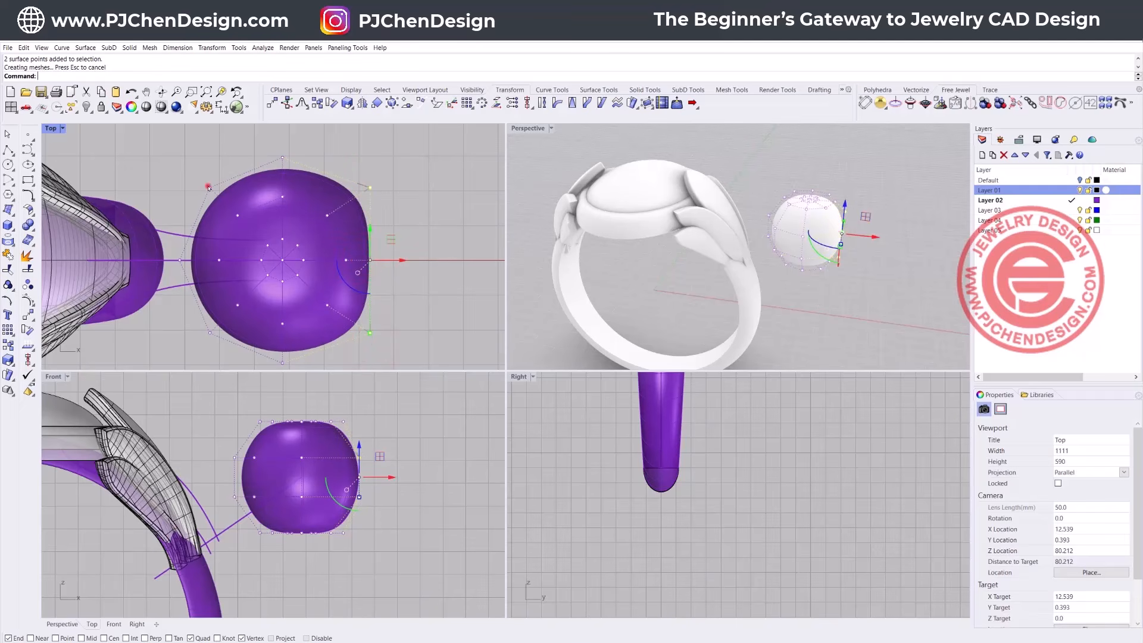
Step: Flatten the sphere's side facing the ring in the Top view by scaling its outer points horizontally to 0, and hide the control points
left_click(209, 188)
left_click_drag(198, 169, 217, 193)
left_click_drag(180, 273, 180, 273, "shift")
left_click_drag(210, 344, 210, 345, "shift")
left_click(179, 261)
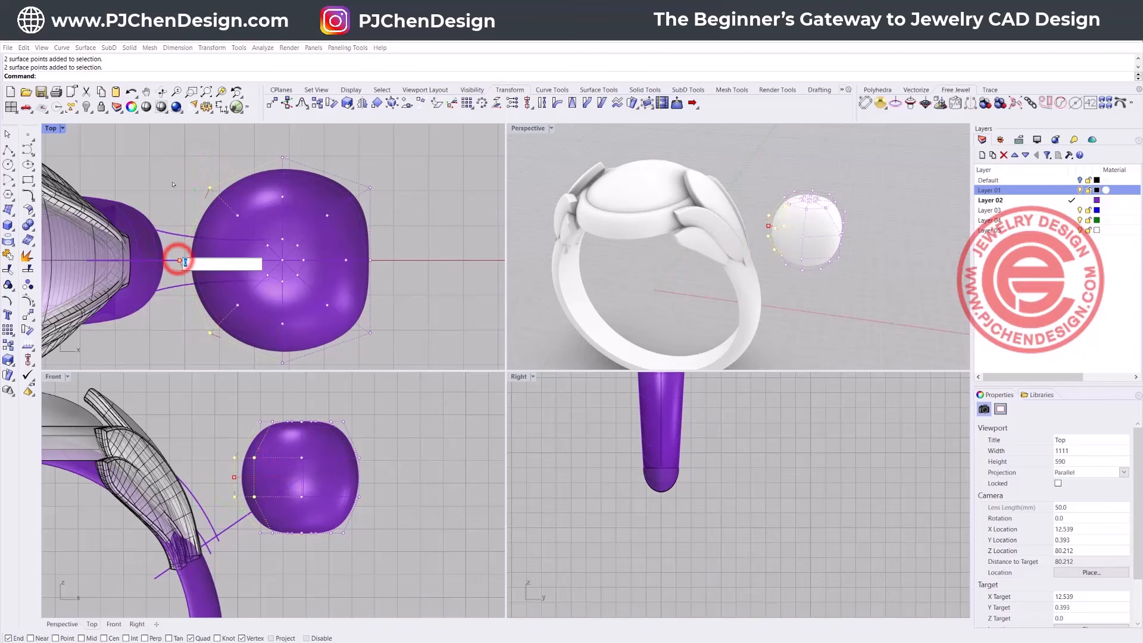
type("0")
key("Return")
left_click(173, 184)
left_click(447, 216)
key("Escape")
Step: Scale the sphere vertically in the Front view into a flatter pillow shape
left_click(327, 475)
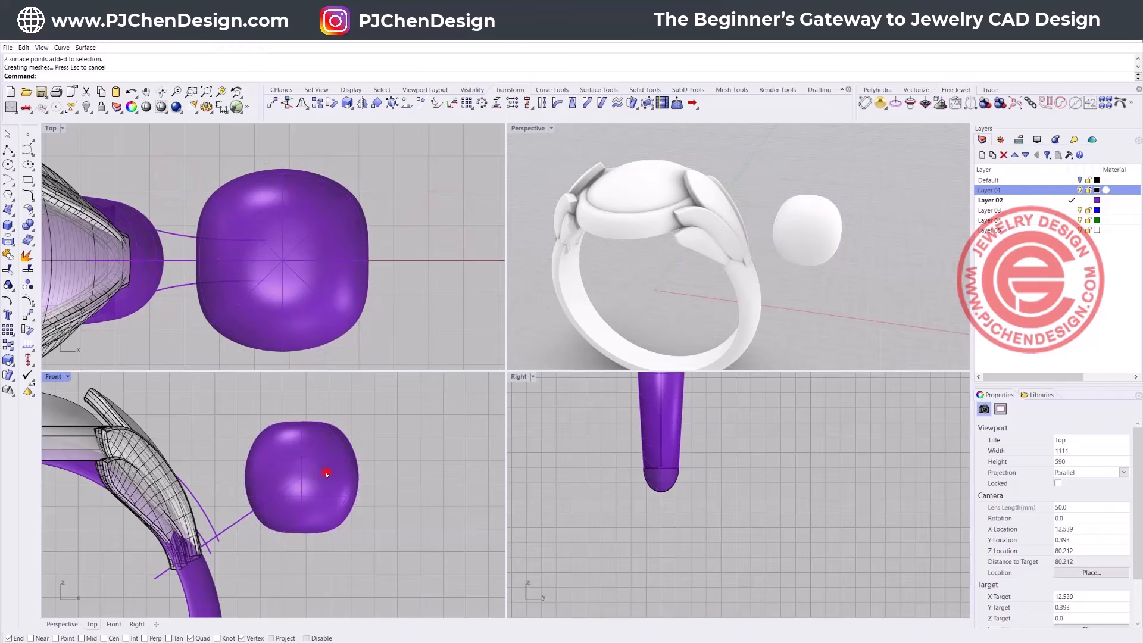
left_click_drag(302, 531, 308, 514)
left_click(385, 477)
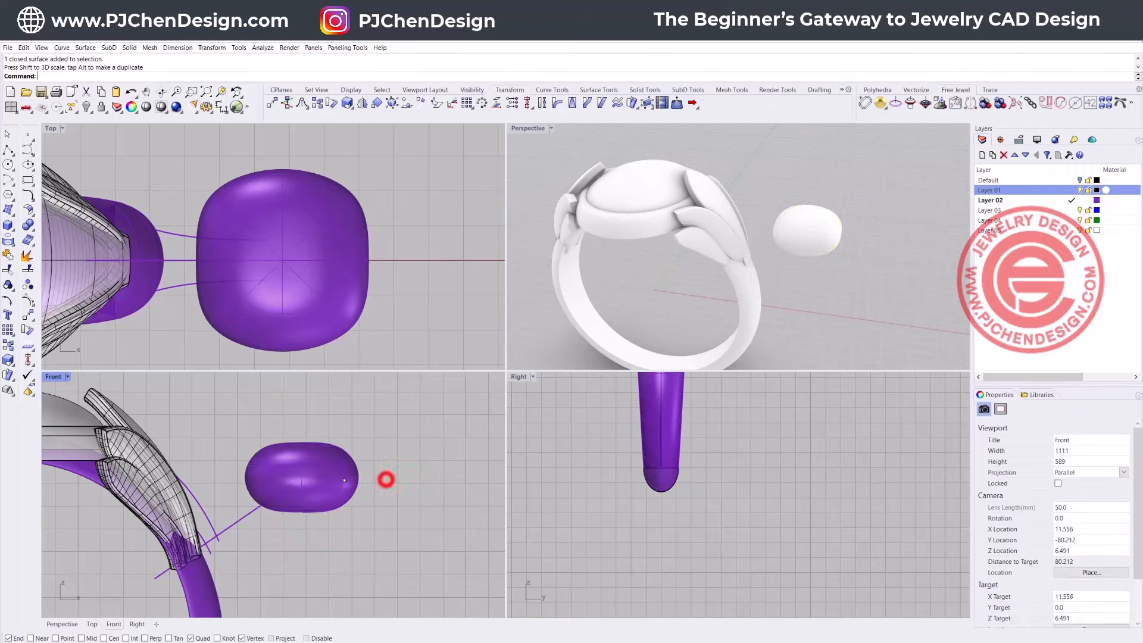
Step: Show the pillow shape's control points and scale its middle point rows inward horizontally and apart vertically in the Front view for a boxier profile
scroll(385, 477, "up", 3)
left_click(342, 476)
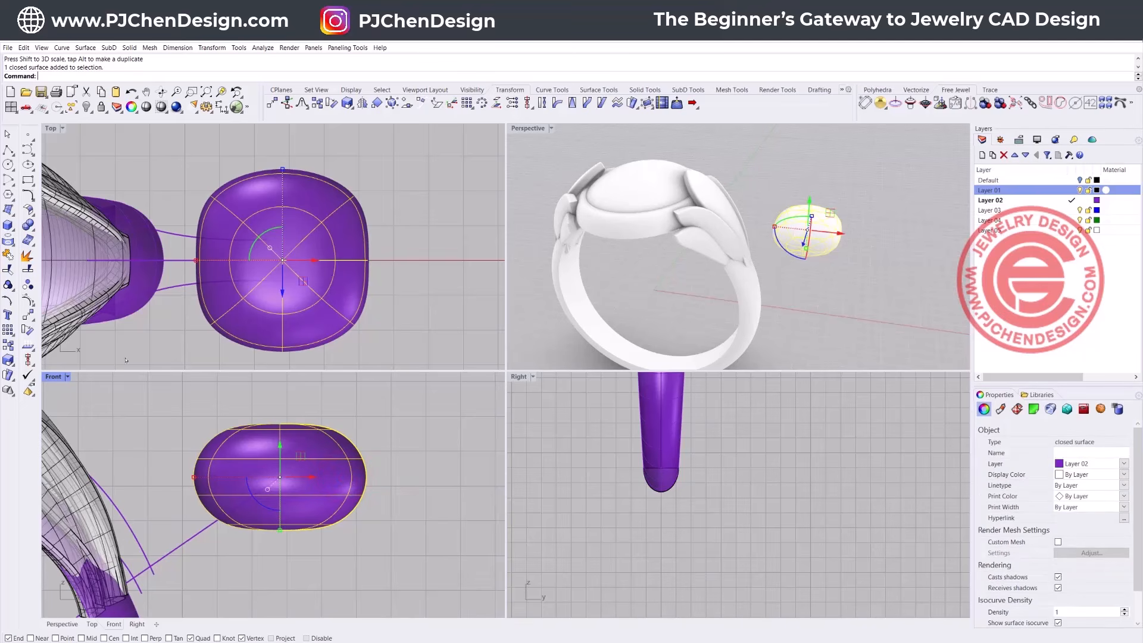
left_click(27, 285)
left_click_drag(355, 425, 382, 518)
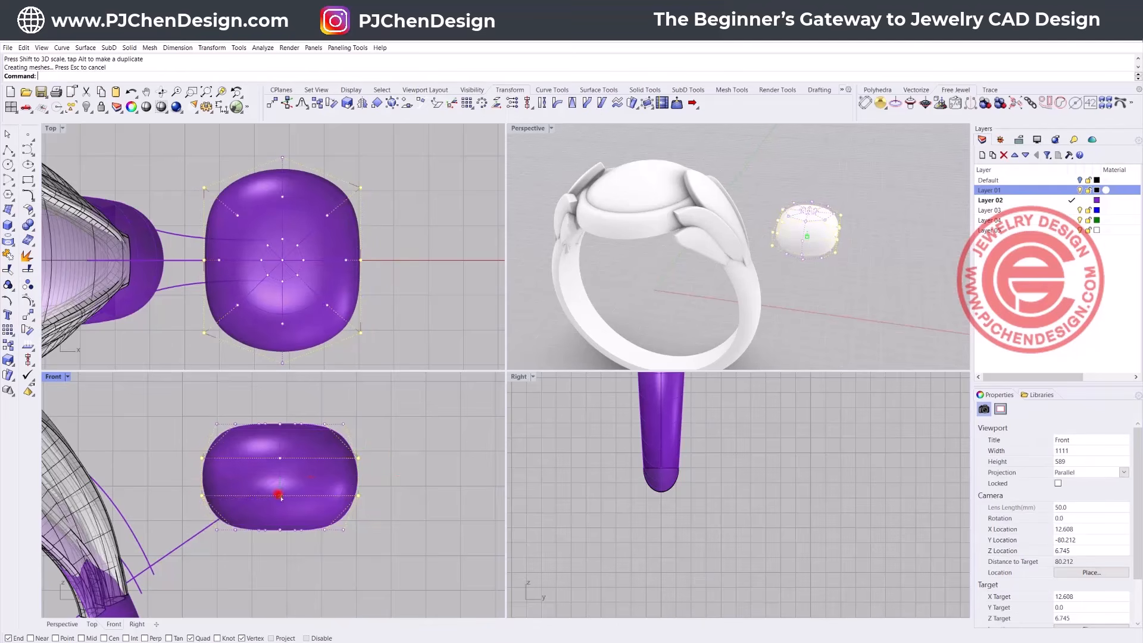
left_click_drag(279, 495, 284, 512)
left_click(414, 514)
scroll(410, 220, "down", 4)
left_click(422, 205)
key("Escape")
scroll(283, 509, "down", 6)
right_click_drag(272, 506, 305, 473)
Step: Rotate the pillow shape in the Front view to match the slanted guide line and move it over the joint between leaves and band
left_click(312, 465)
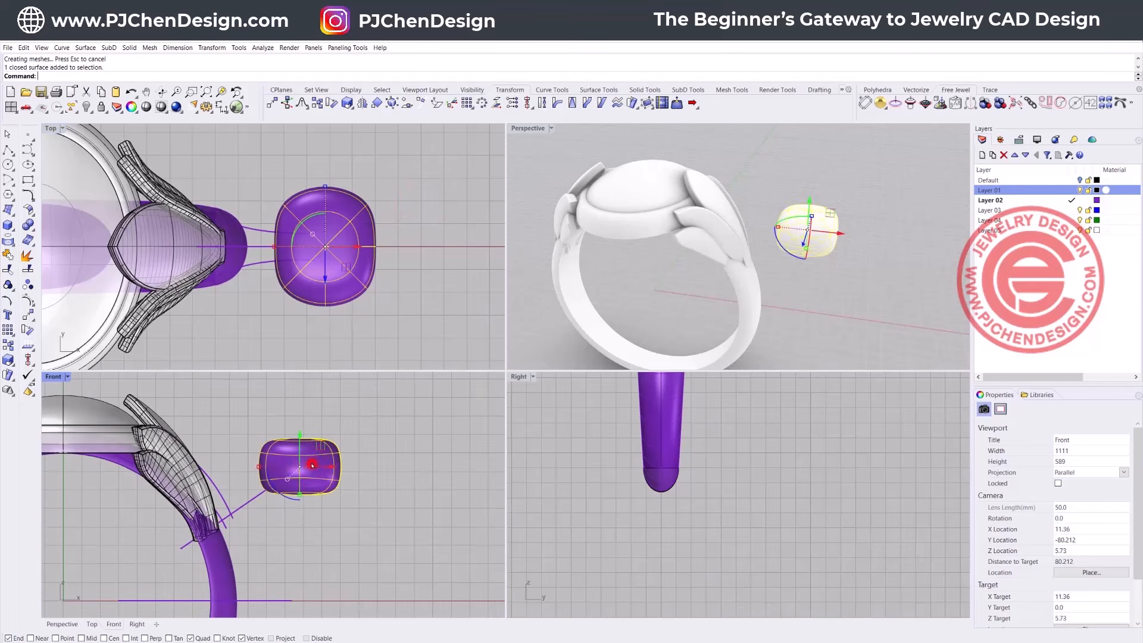
right_click_drag(286, 517, 328, 505)
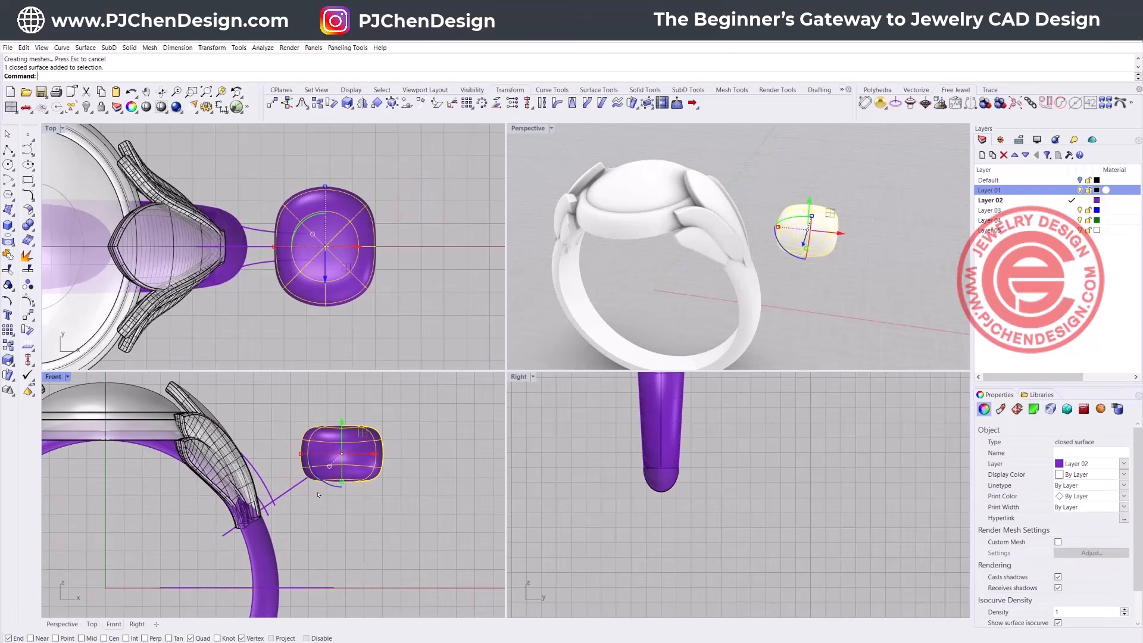
left_click_drag(320, 481, 334, 488)
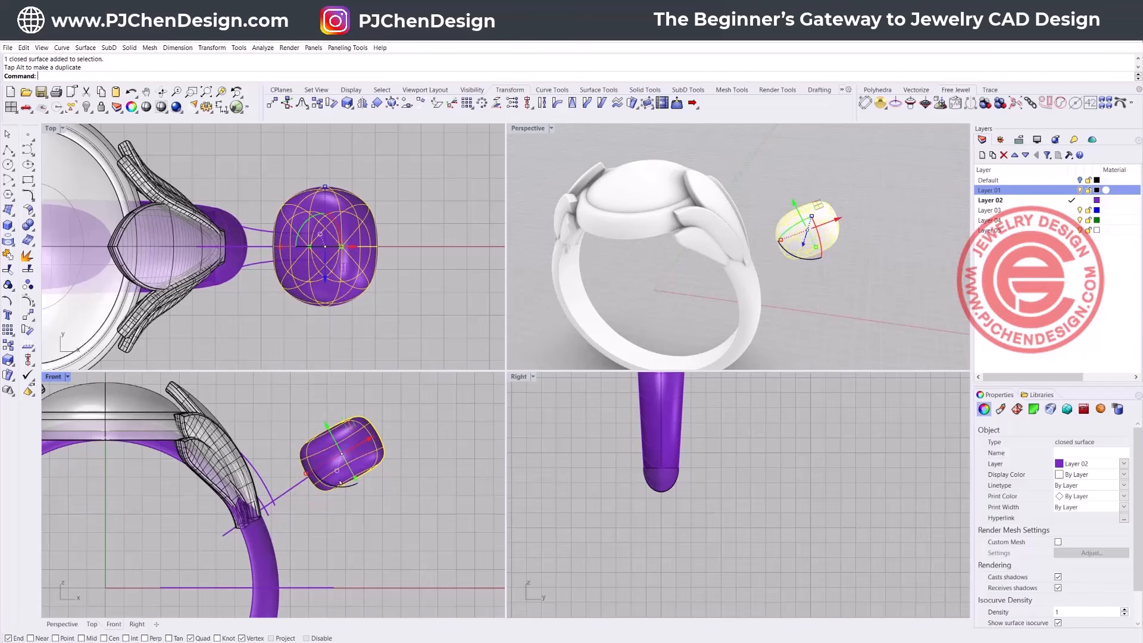
left_click_drag(371, 439, 275, 518)
left_click(348, 514)
Step: Scale the pillow shape down uniformly in 3D and reposition it so it wraps the joint between the leaves and the band
right_click_drag(736, 222, 623, 244)
scroll(707, 242, "up", 7)
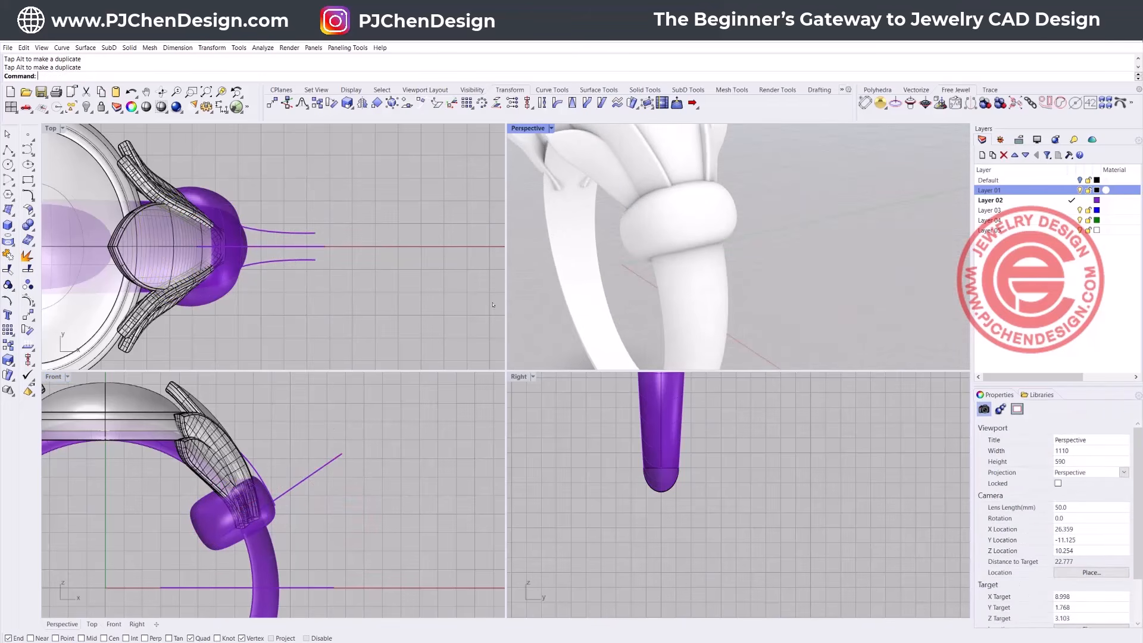
left_click(214, 526)
scroll(194, 514, "up", 3)
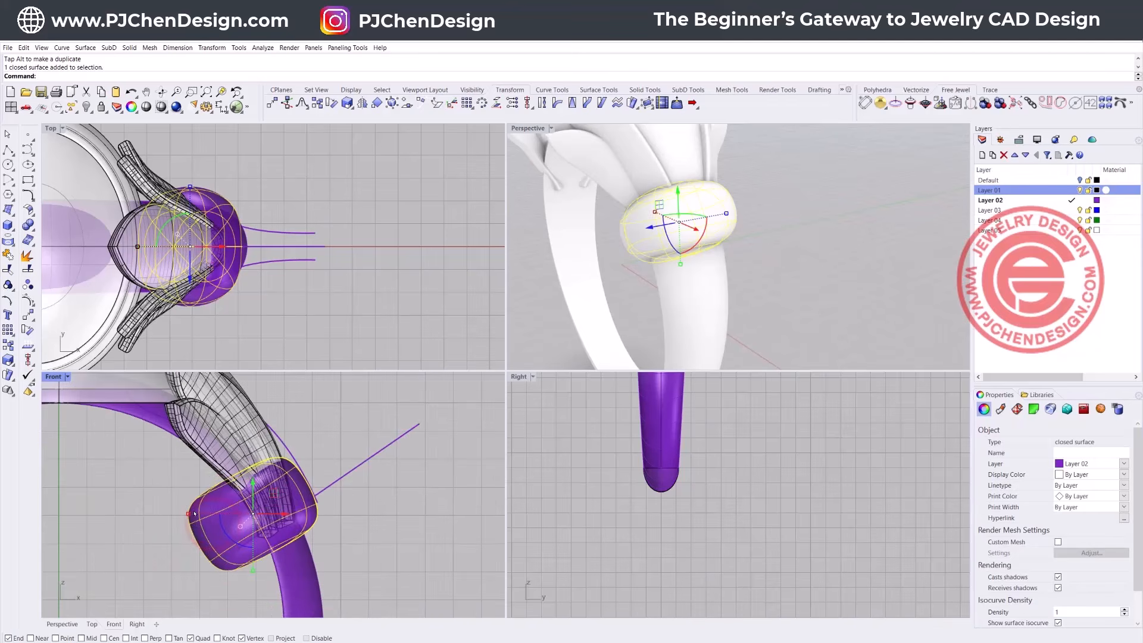
left_click_drag(188, 514, 204, 521)
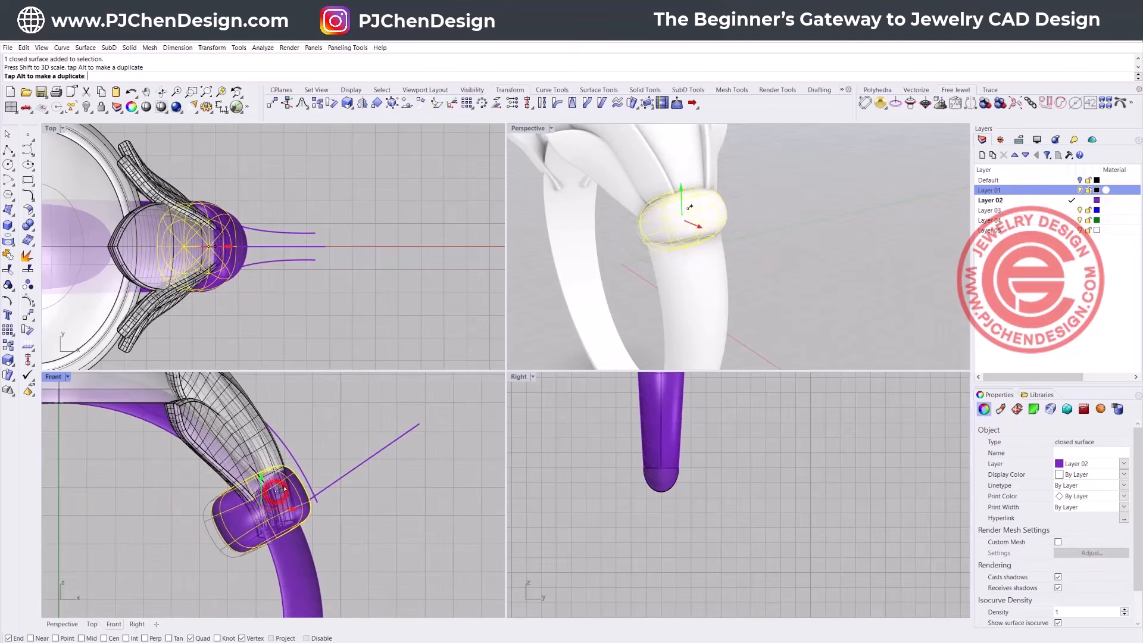
left_click(409, 513)
scroll(679, 247, "down", 5)
right_click_drag(679, 247, 664, 253)
scroll(289, 507, "down", 6)
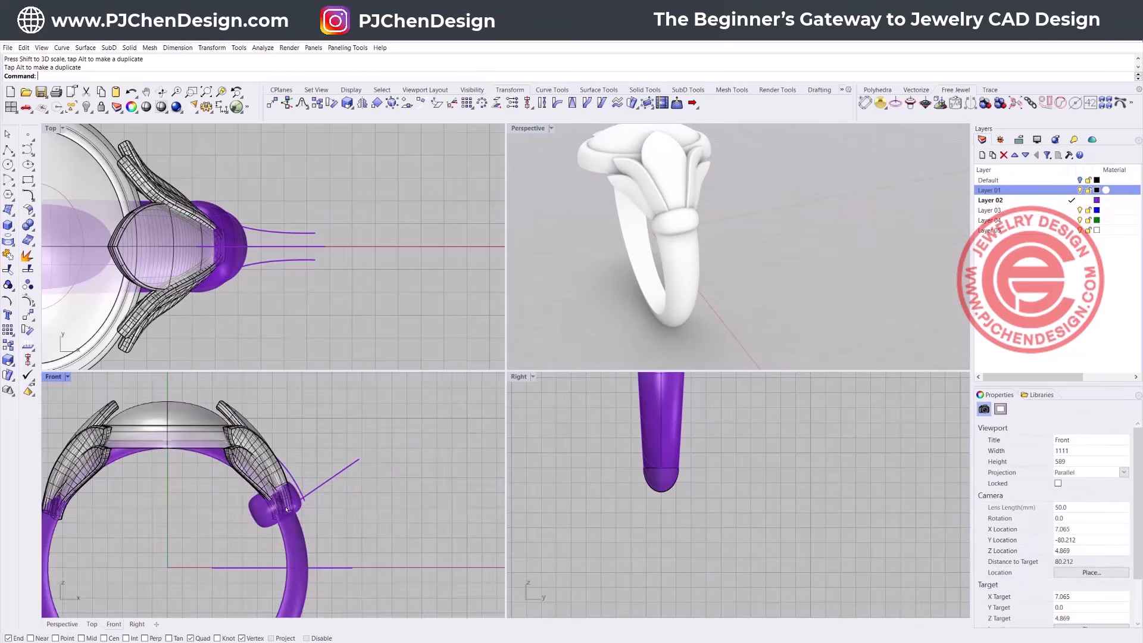
Step: Mirror the pillow shape in the Front view across the vertical axis through the origin (0) onto the opposite shoulder
left_click(275, 520)
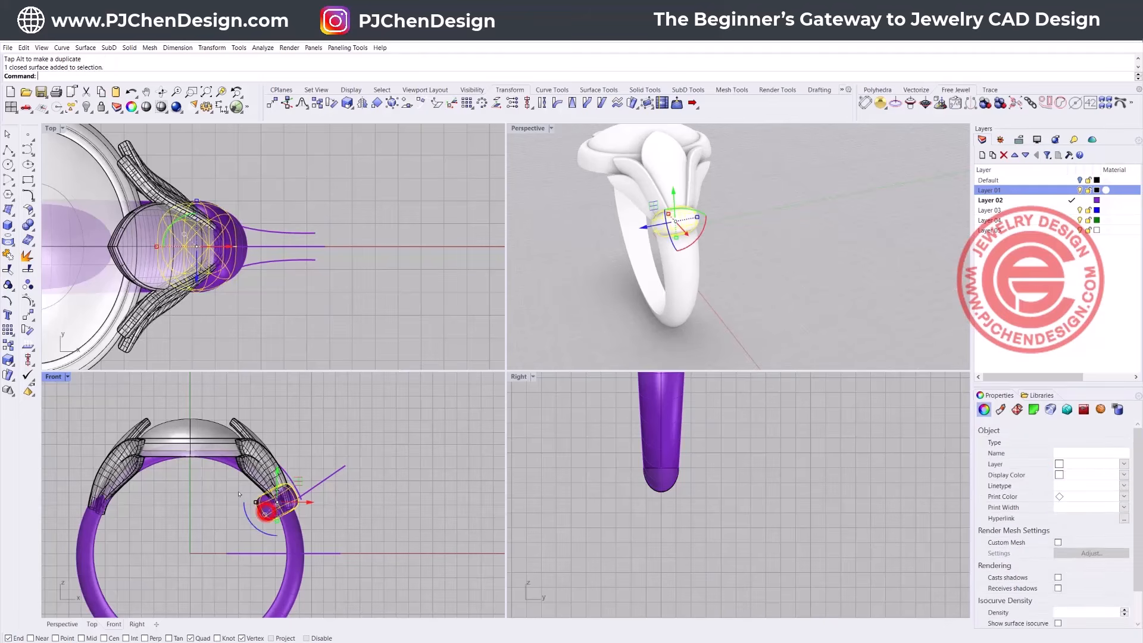
left_click(29, 315)
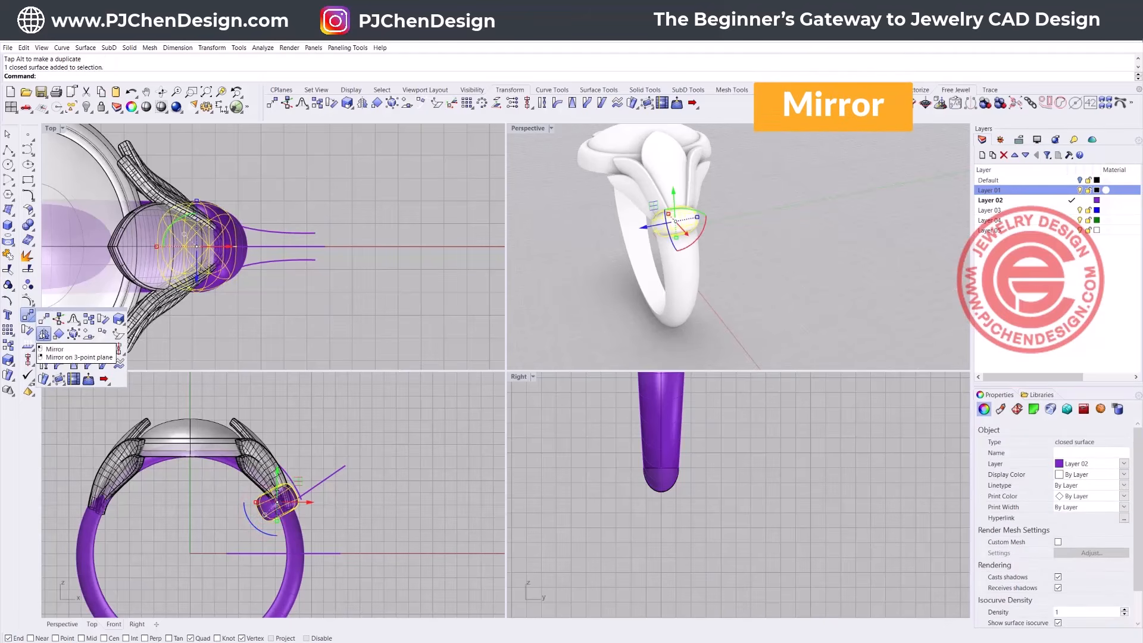
left_click(43, 333)
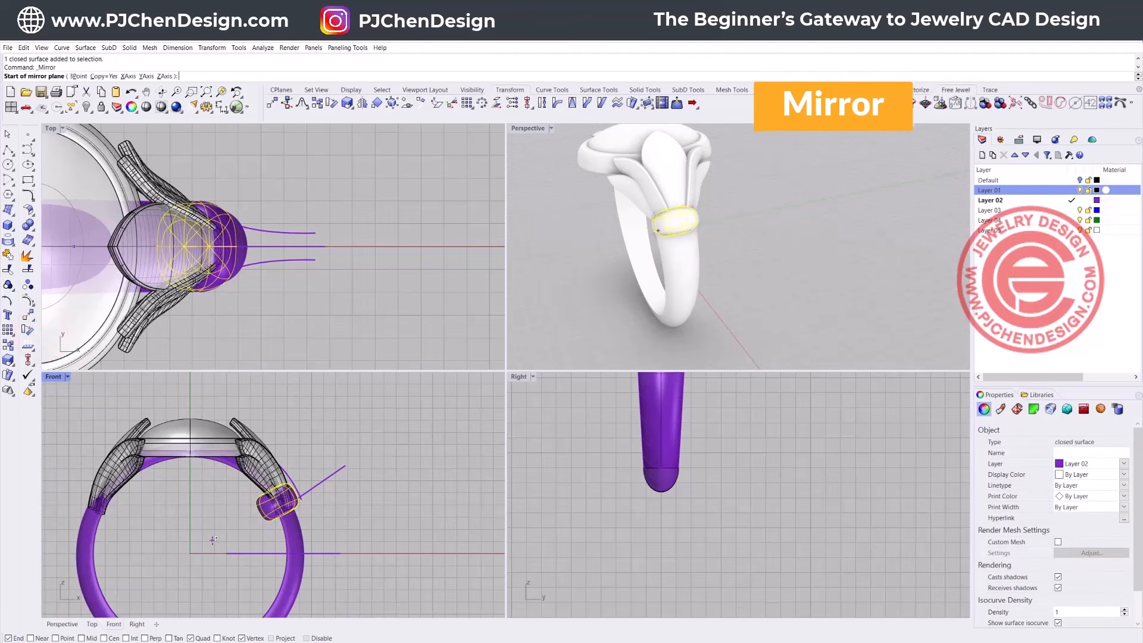
type("0")
key("Return")
left_click(189, 479)
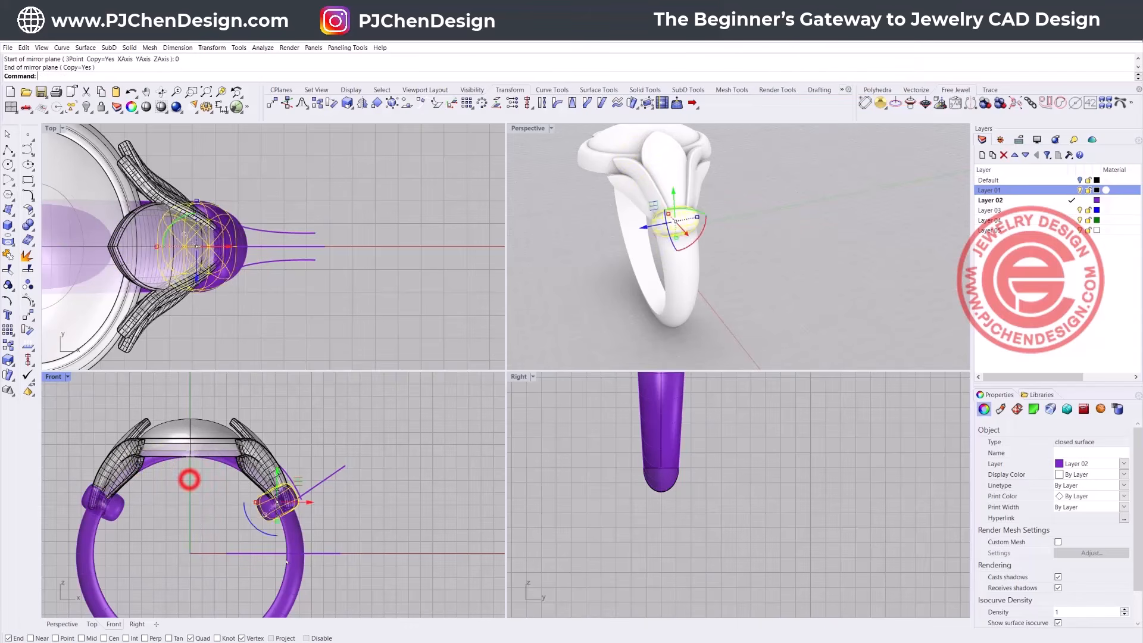
left_click(406, 538)
Step: Extrude the closed finger-hole curve straight as a solid to both sides, well beyond the ring's width
scroll(407, 538, "down", 3)
scroll(307, 468, "up", 3)
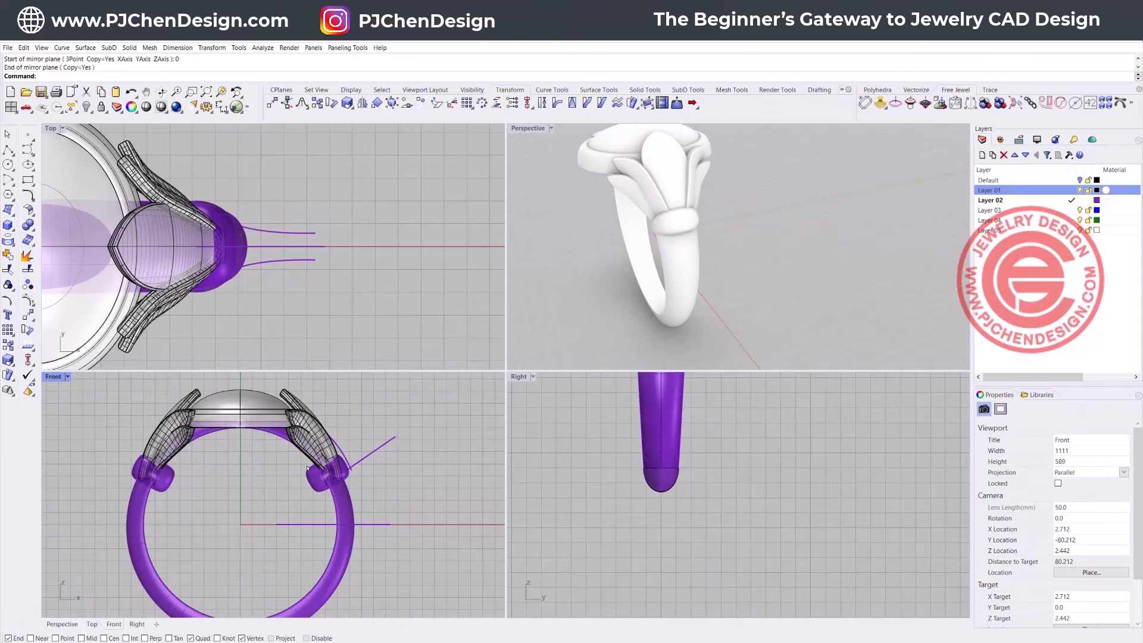
left_click(333, 528)
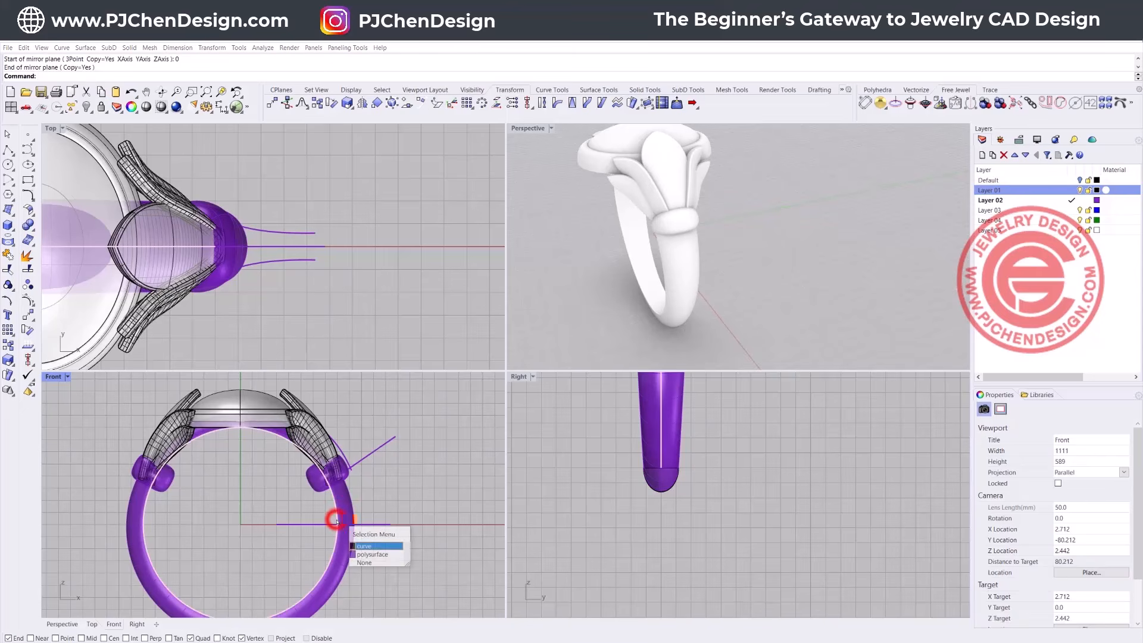
left_click(357, 543)
scroll(229, 227, "down", 3)
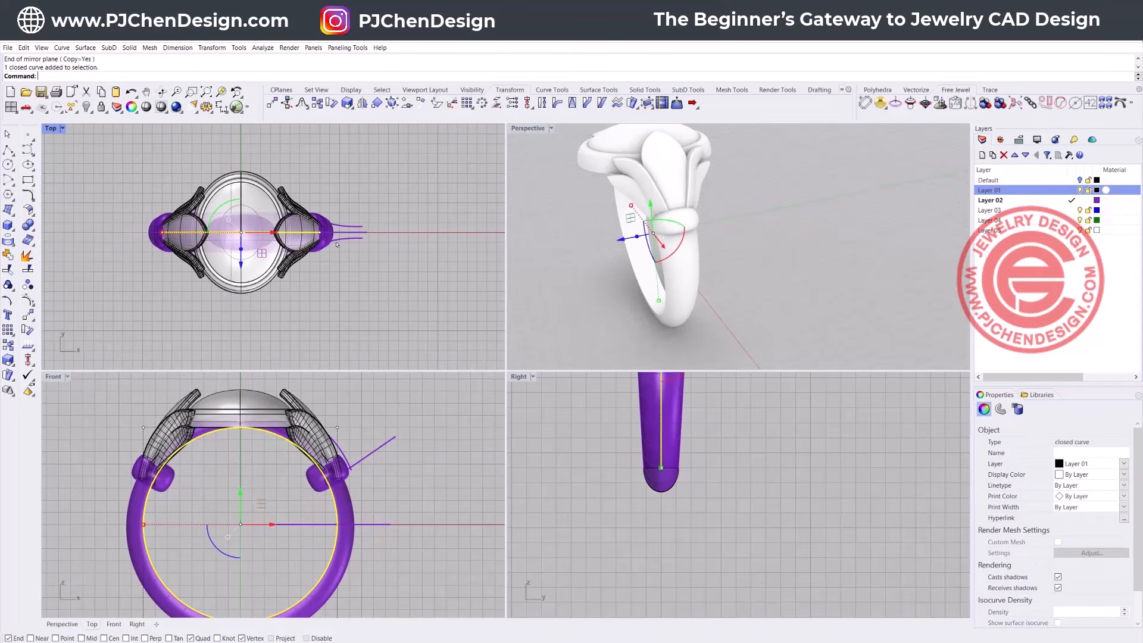
left_click(130, 48)
mouse_move(203, 207)
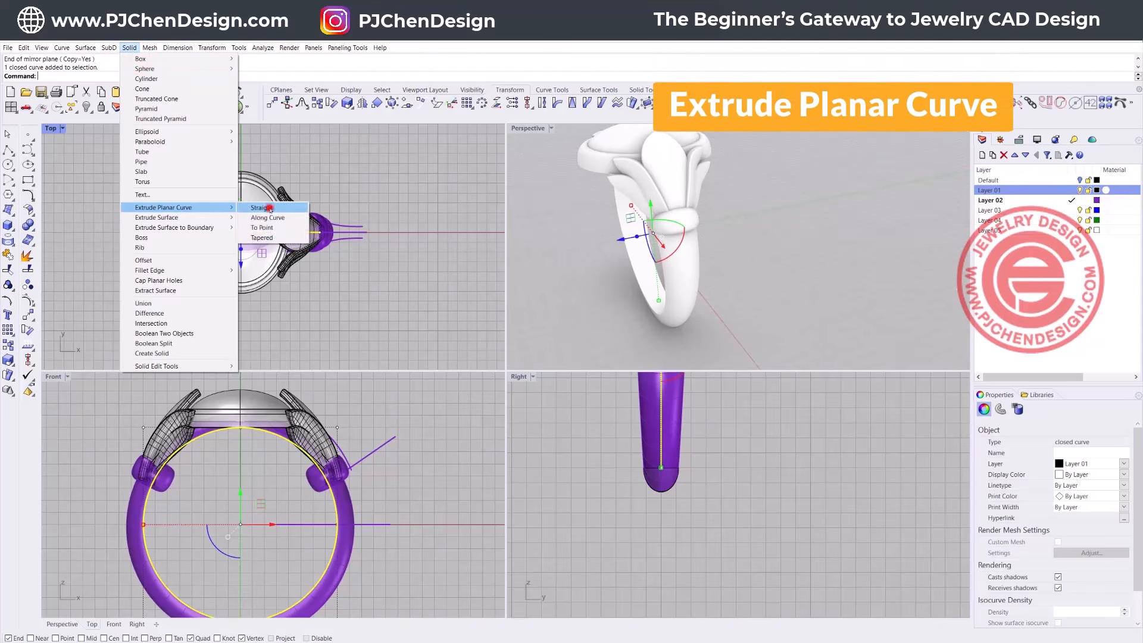
left_click(270, 209)
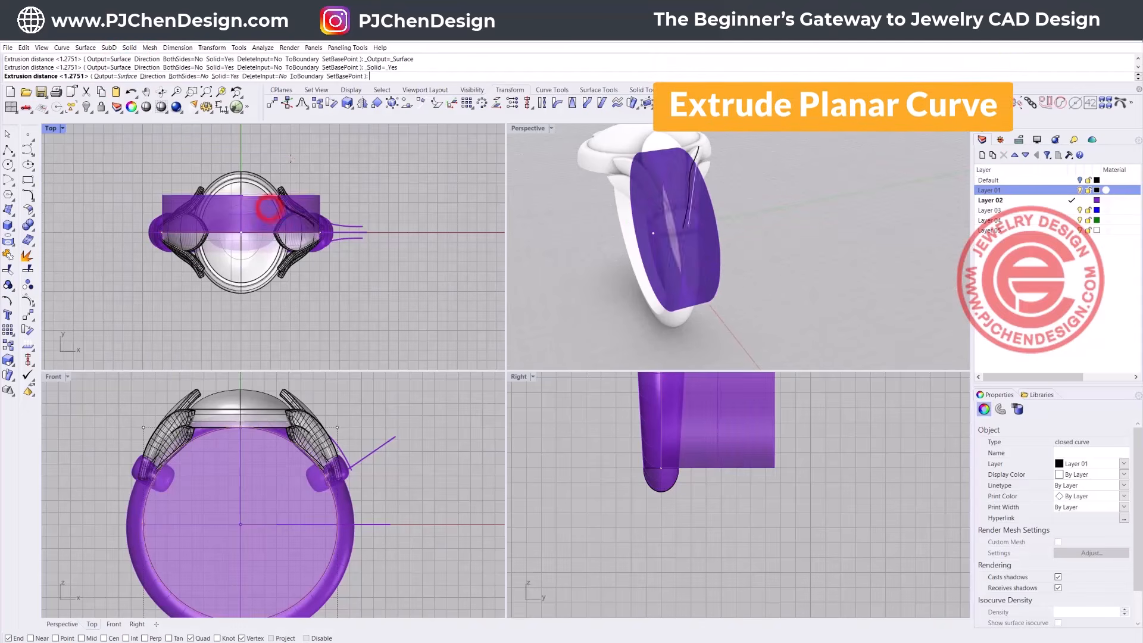
left_click(179, 77)
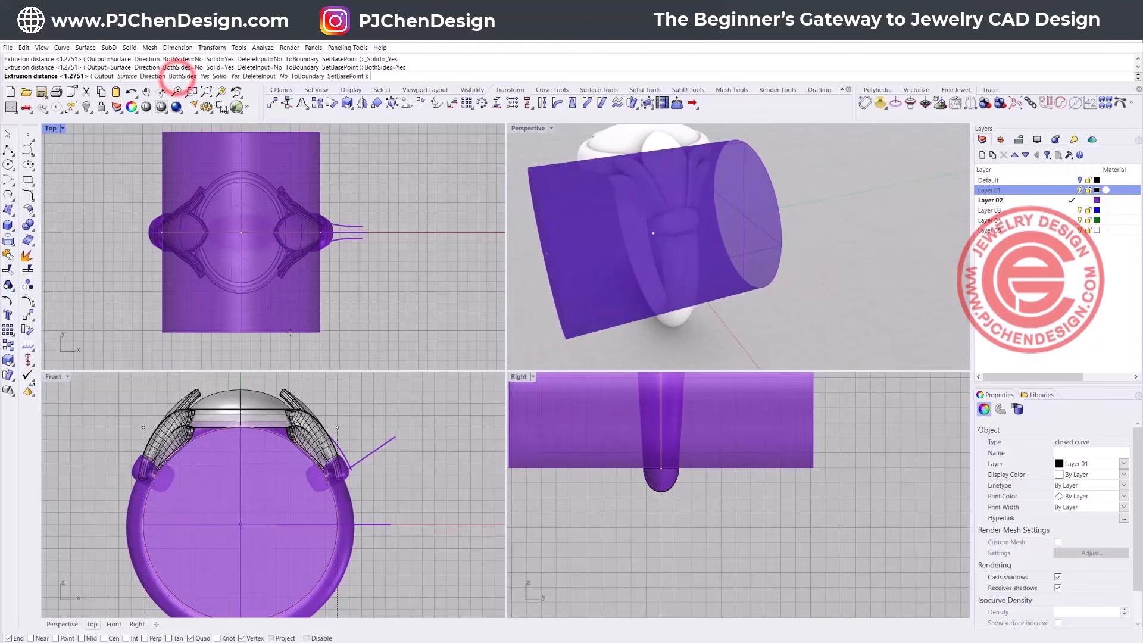
left_click(292, 337)
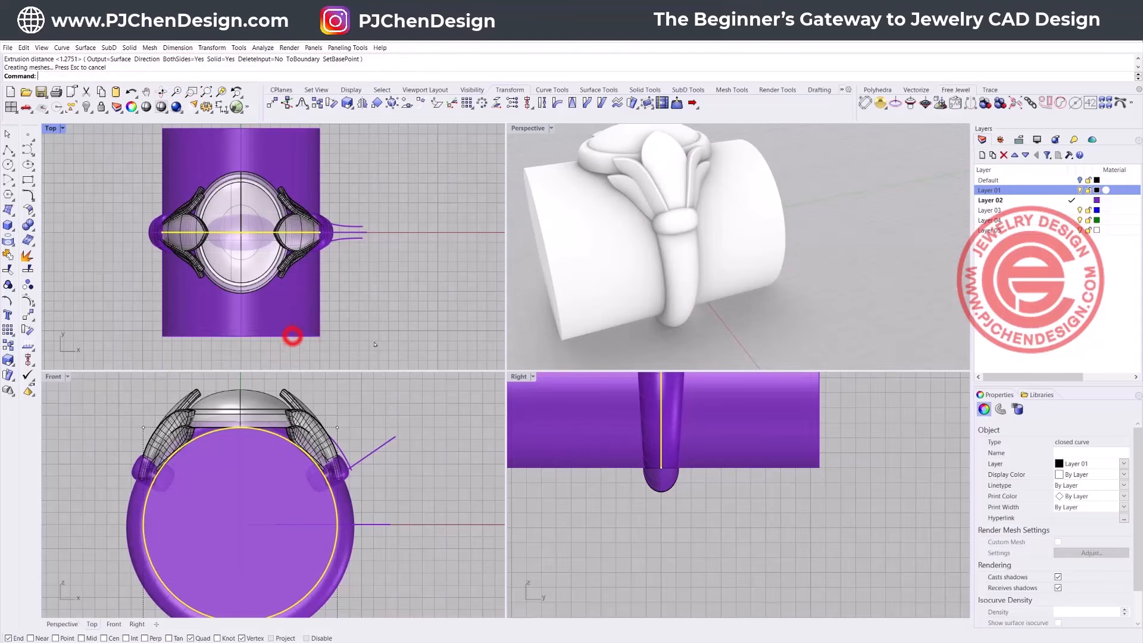
left_click(417, 337)
Step: Subtract the extruded finger-hole cylinder from both pillow shapes and the four side leaves with Boolean Difference
scroll(343, 484, "up", 5)
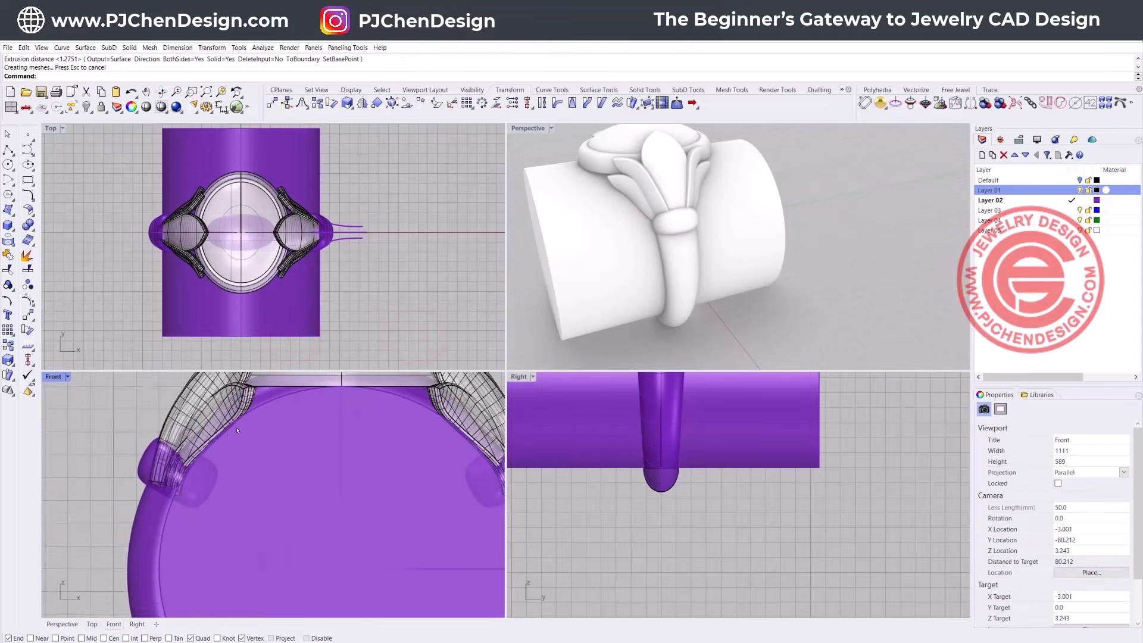
left_click(28, 225)
left_click(58, 230)
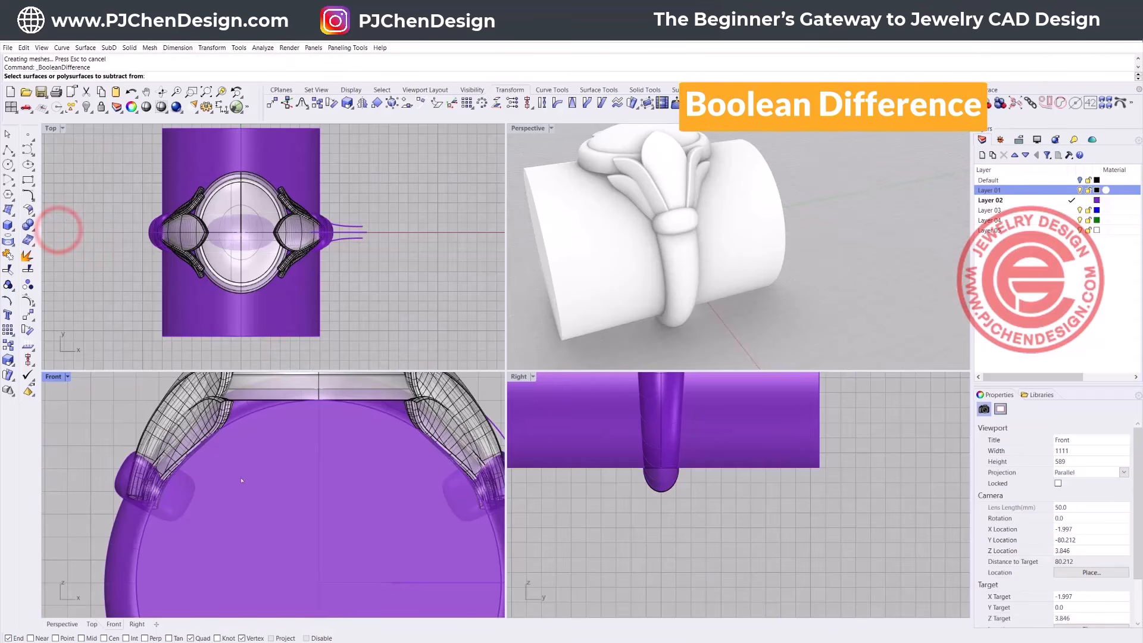
left_click(193, 490)
left_click(470, 504)
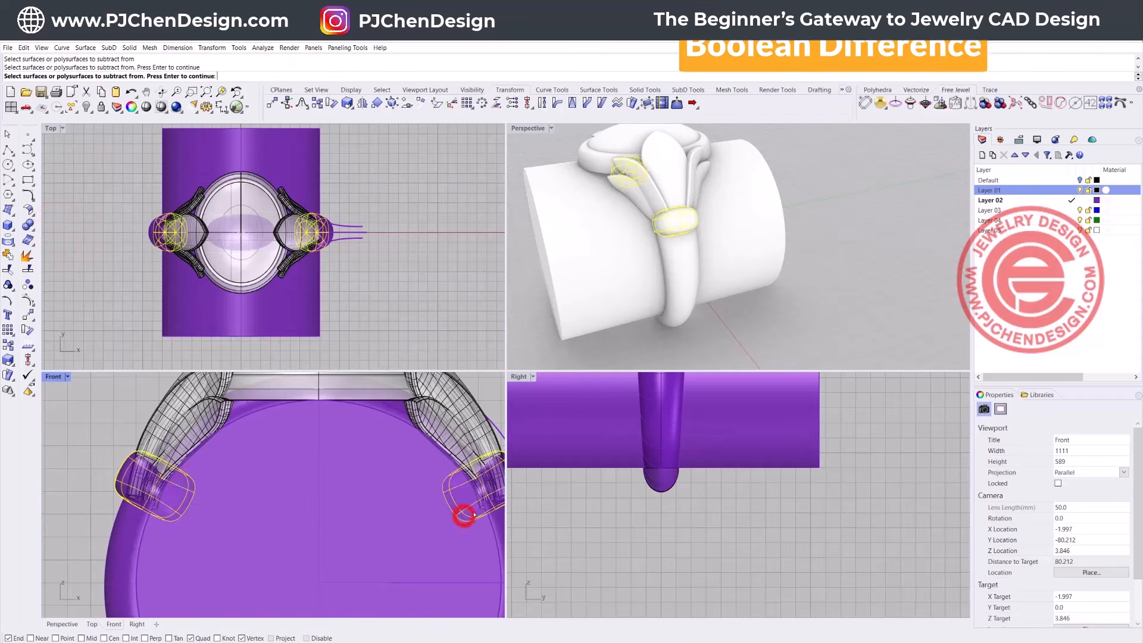
scroll(485, 504, "up", 5)
left_click(485, 504)
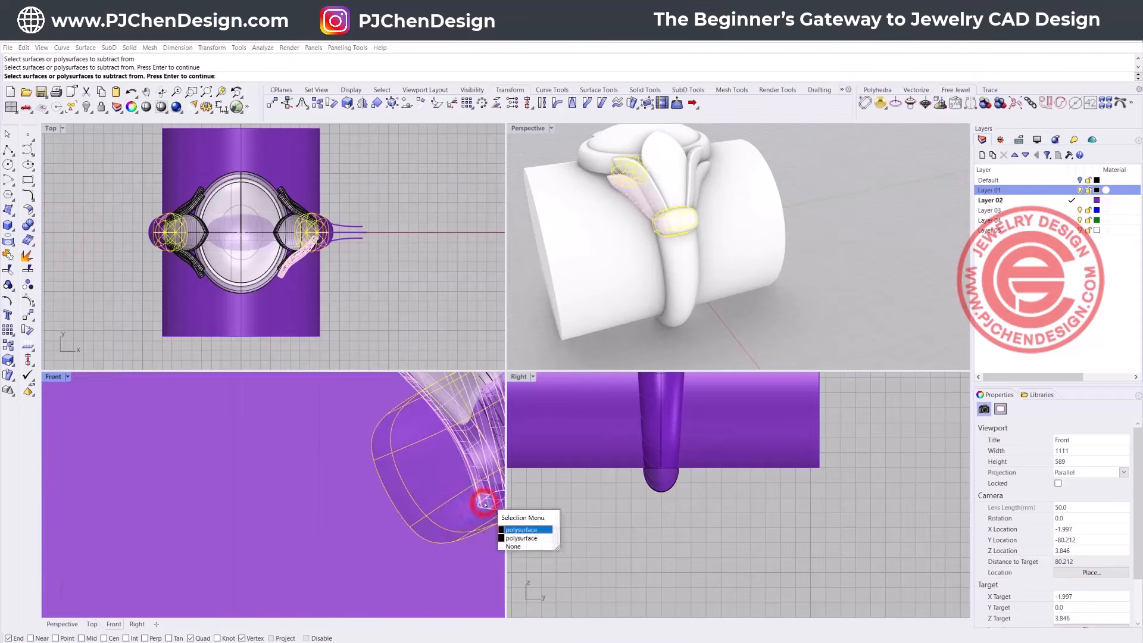
left_click(514, 530)
scroll(510, 528, "down", 5)
scroll(159, 452, "up", 5)
scroll(158, 451, "up", 5)
left_click(152, 504)
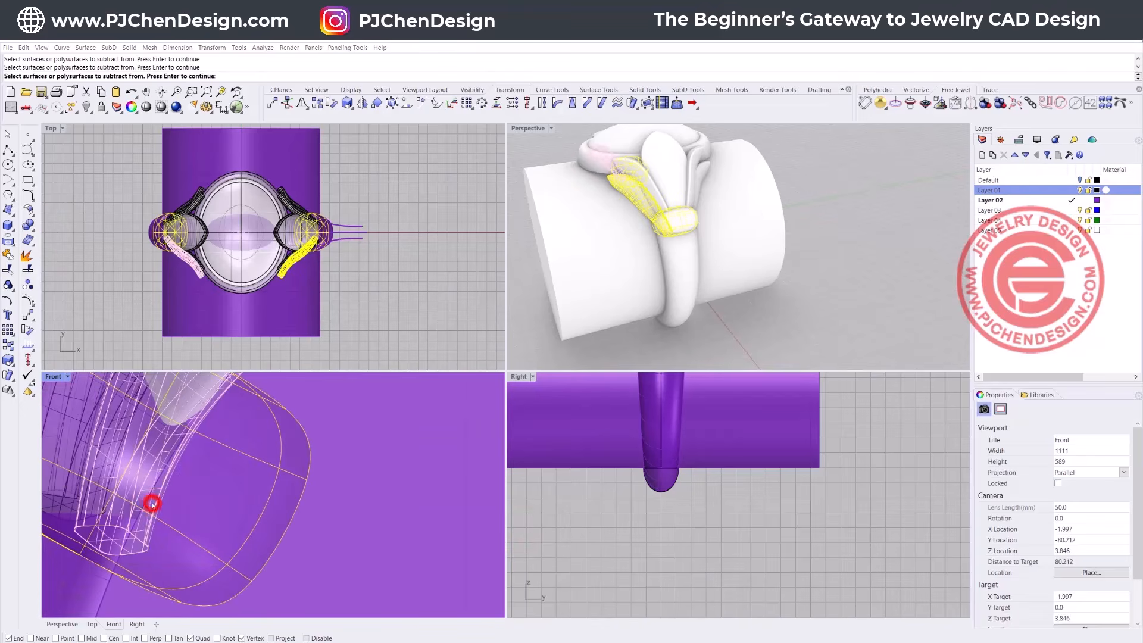
left_click(177, 528)
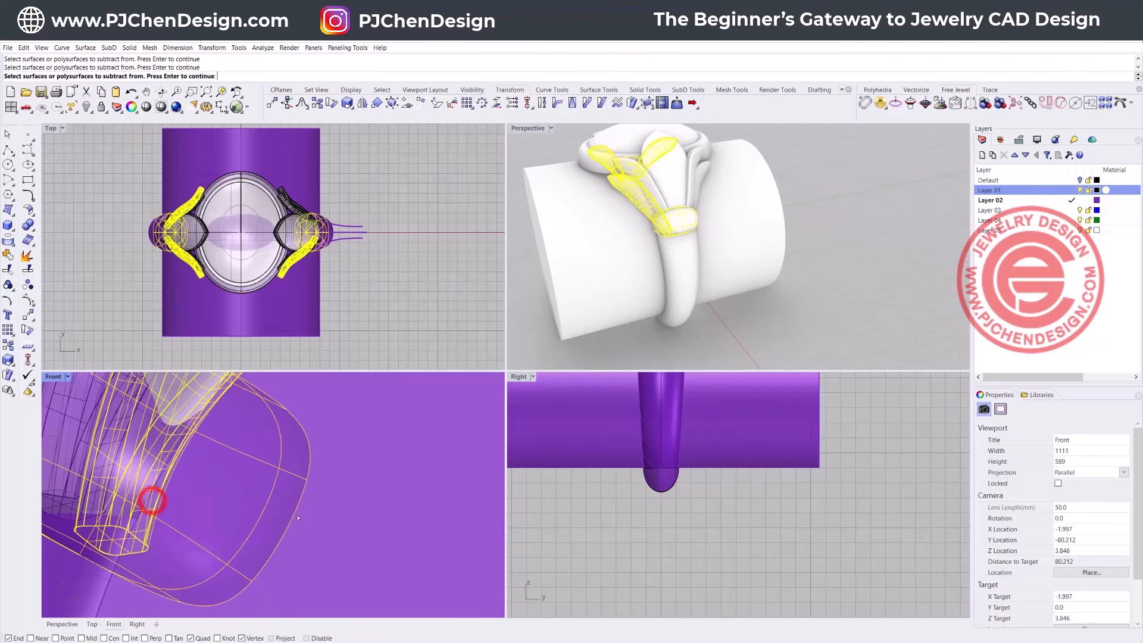
scroll(271, 519, "down", 5)
scroll(377, 508, "up", 5)
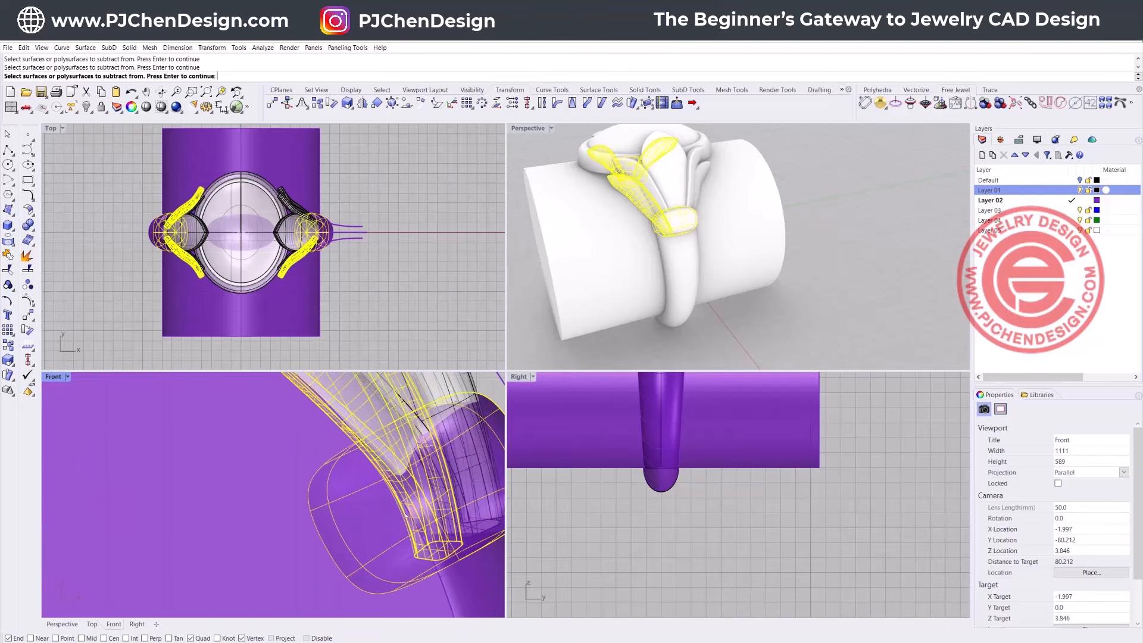
left_click(405, 514)
scroll(319, 465, "down", 5)
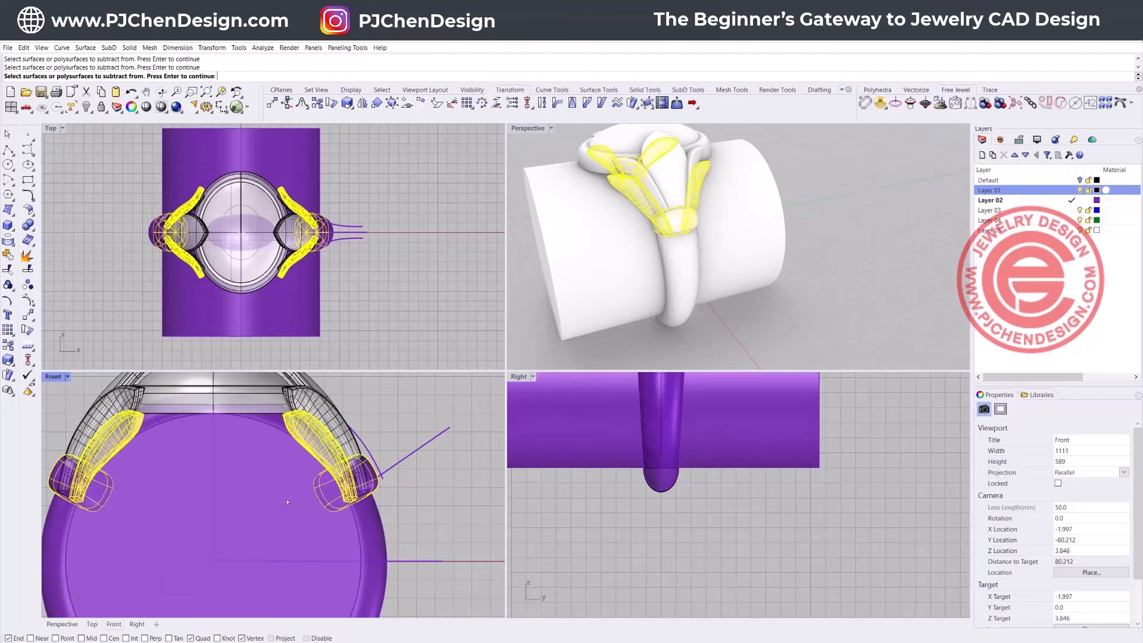
left_click(242, 480)
right_click(243, 480)
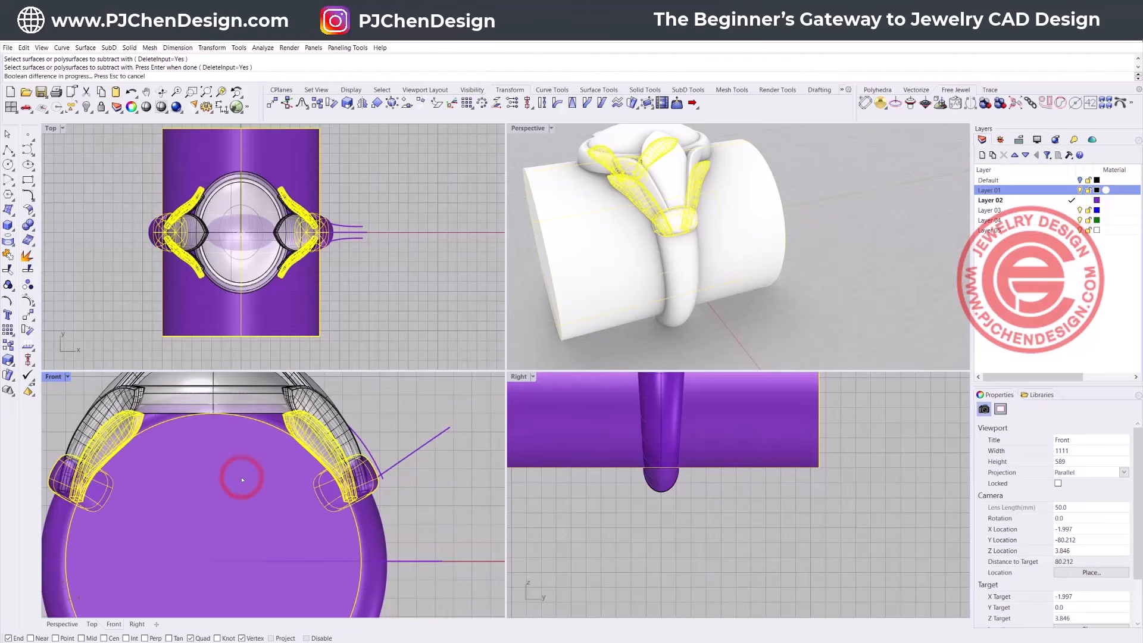